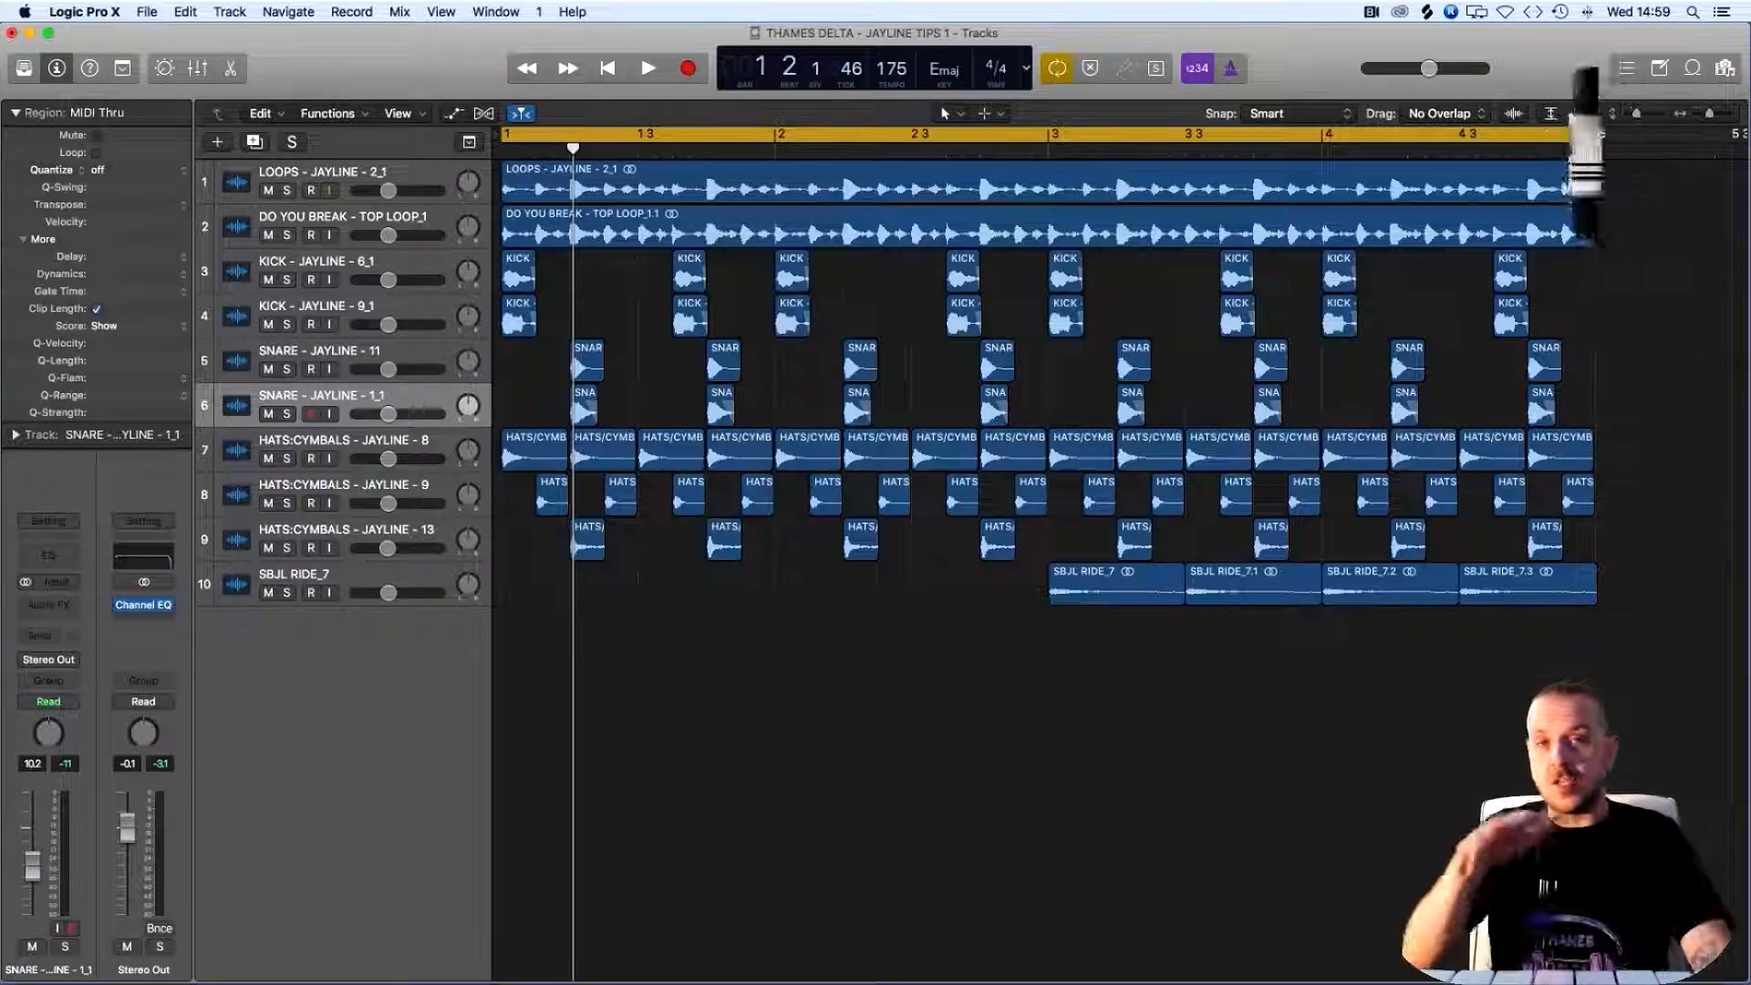
Play the full drum arrangement over the first bars and stop playback at bar 3
{"action": "key", "text": "space"}
{"action": "key", "text": "space"}
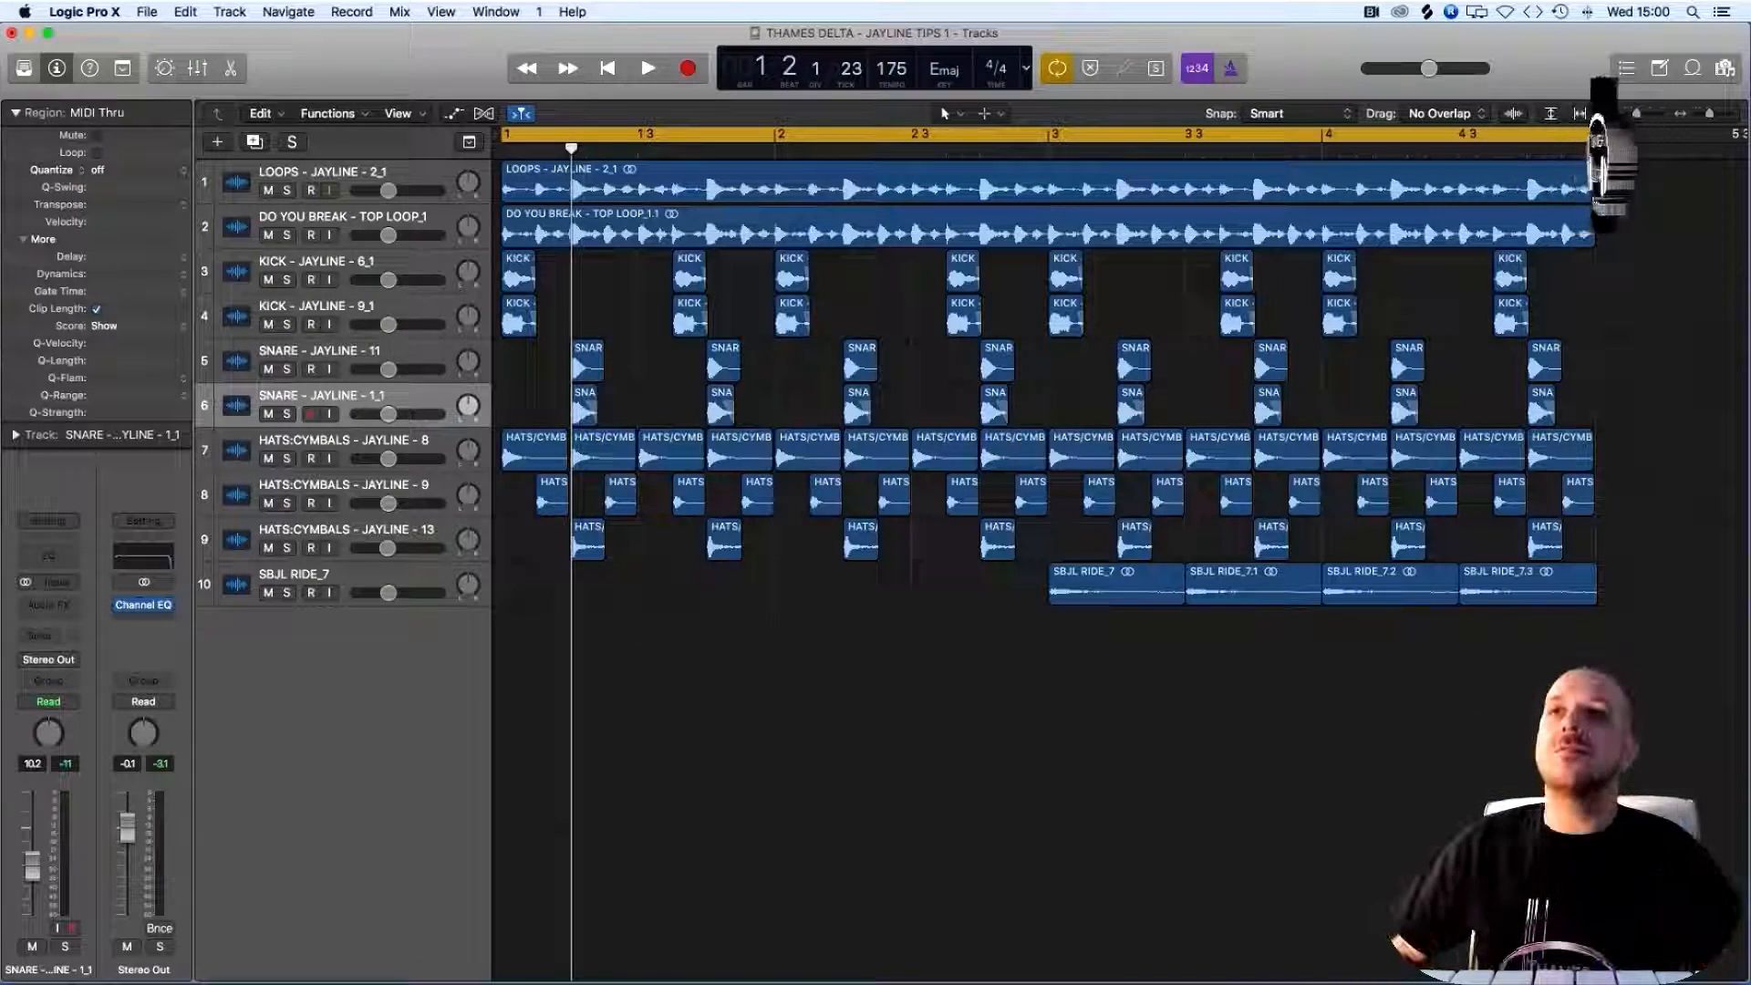
{"action": "key", "text": "space"}
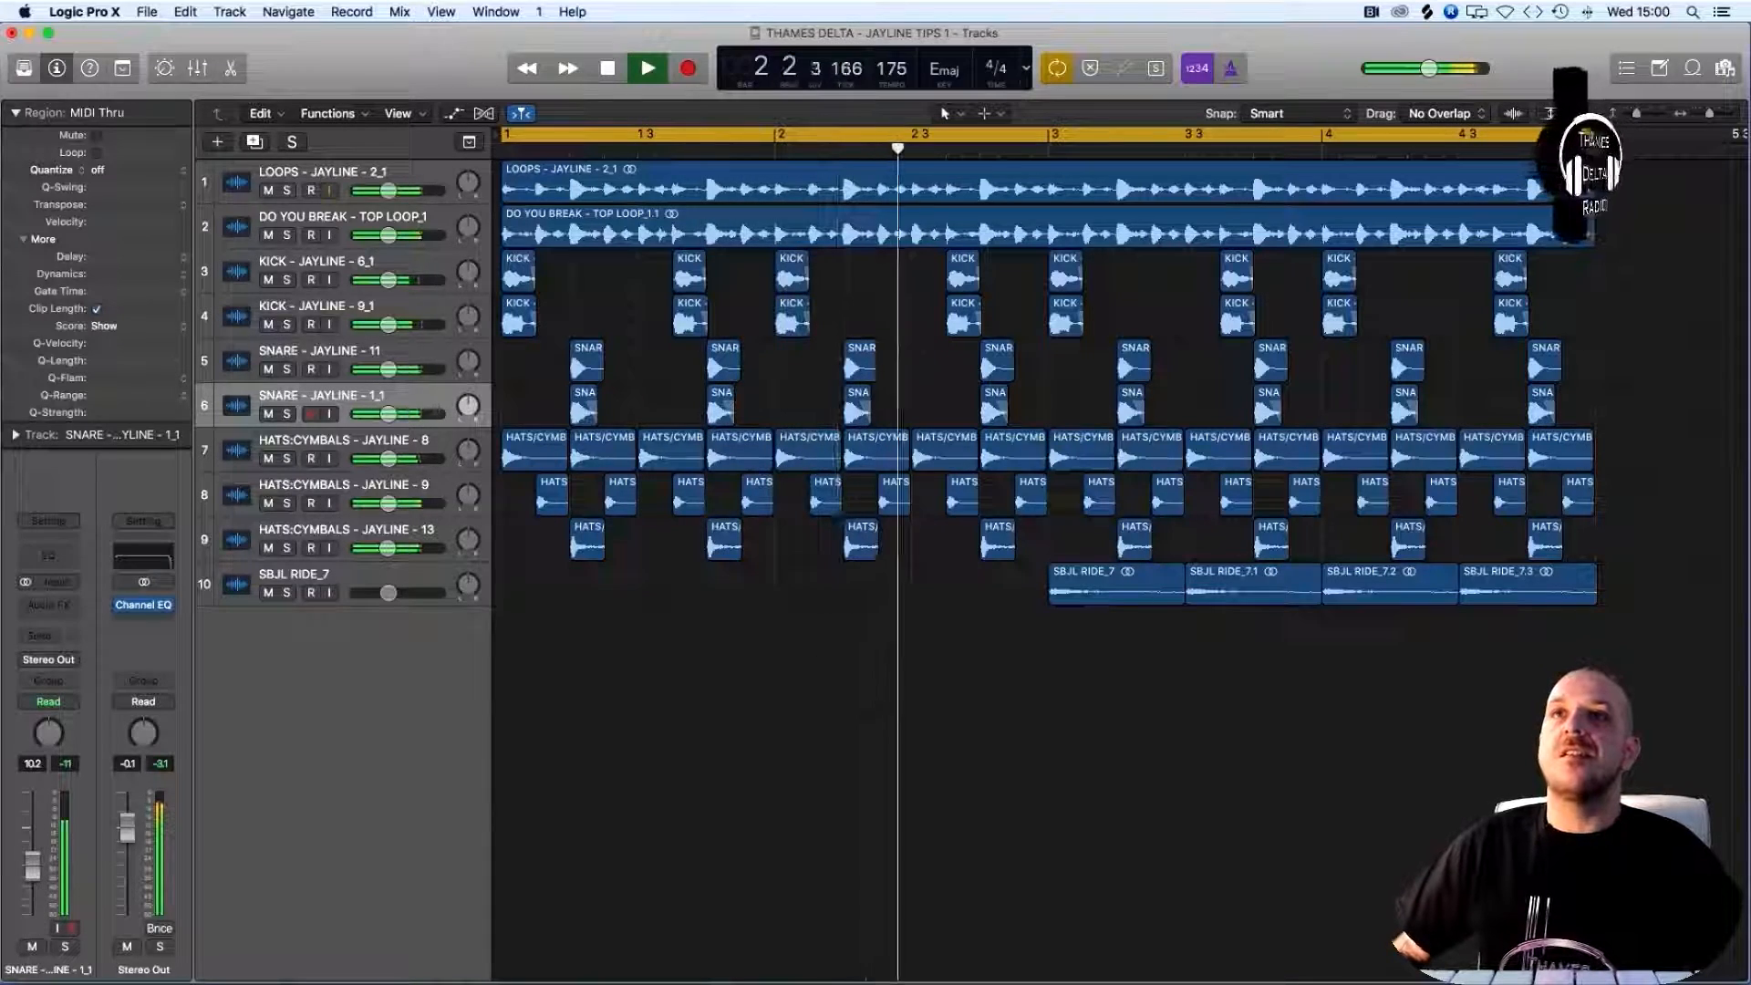
{"action": "key", "text": "space"}
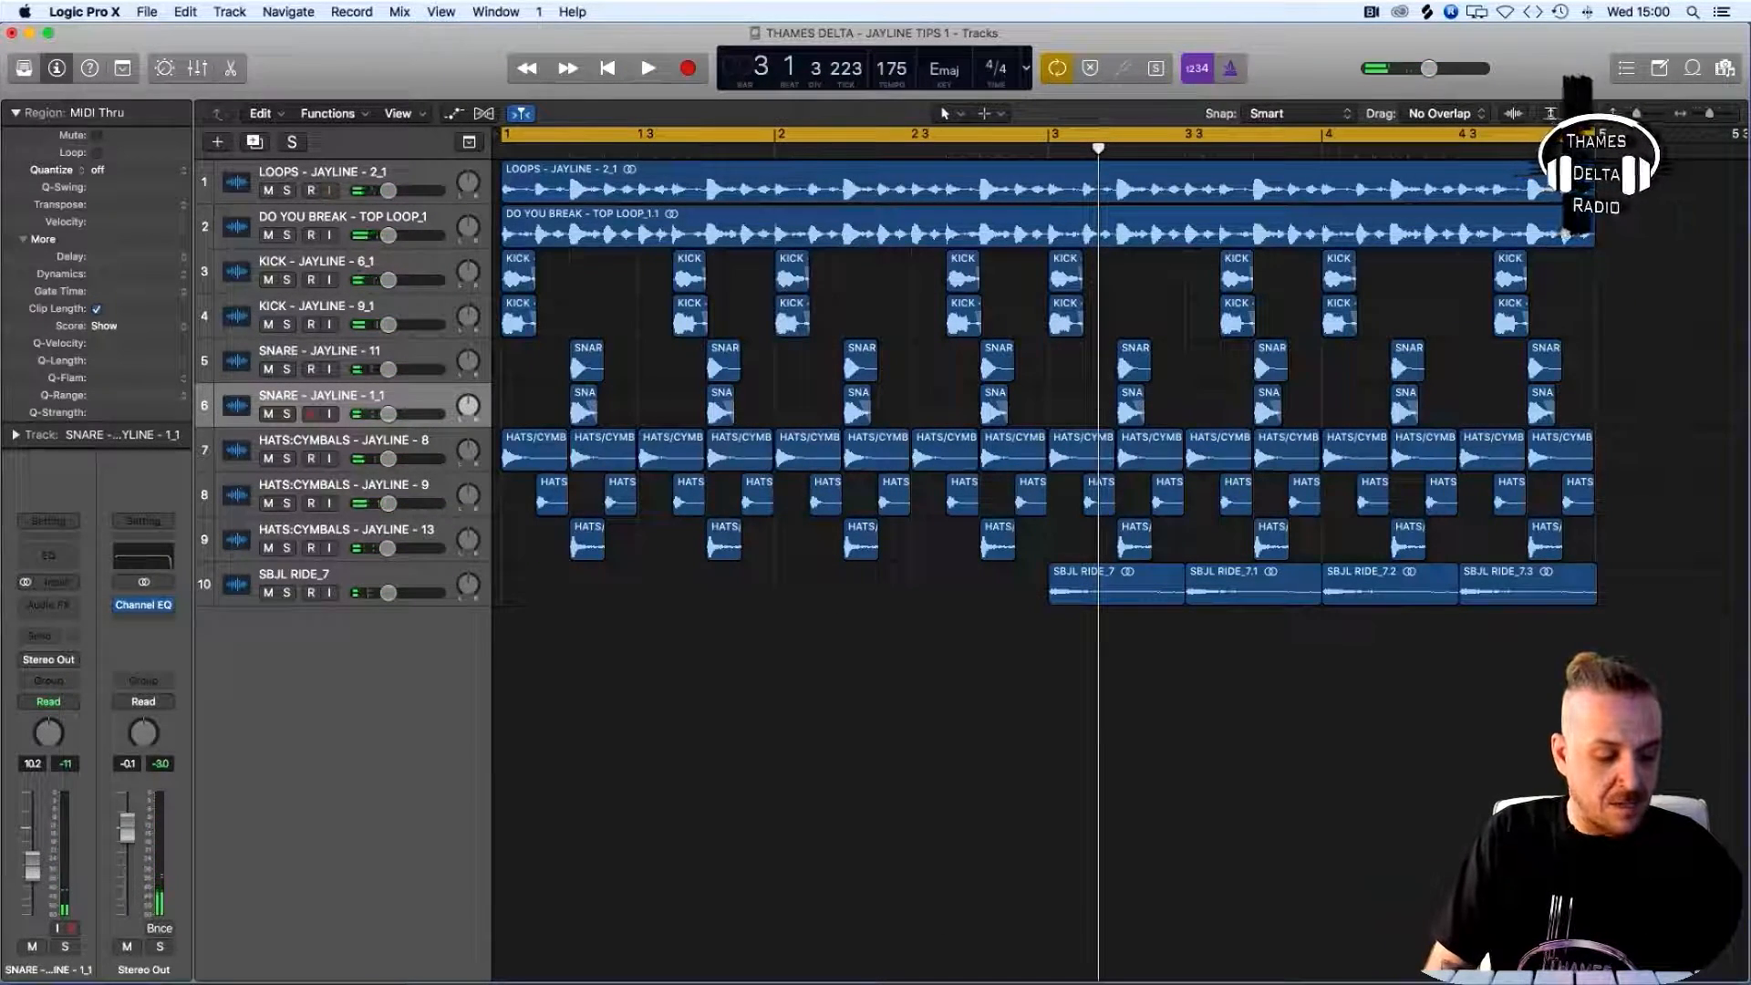
Open the mixer in a separate window and enlarge it so the channel strips have more room
{"action": "key", "text": "super+2"}
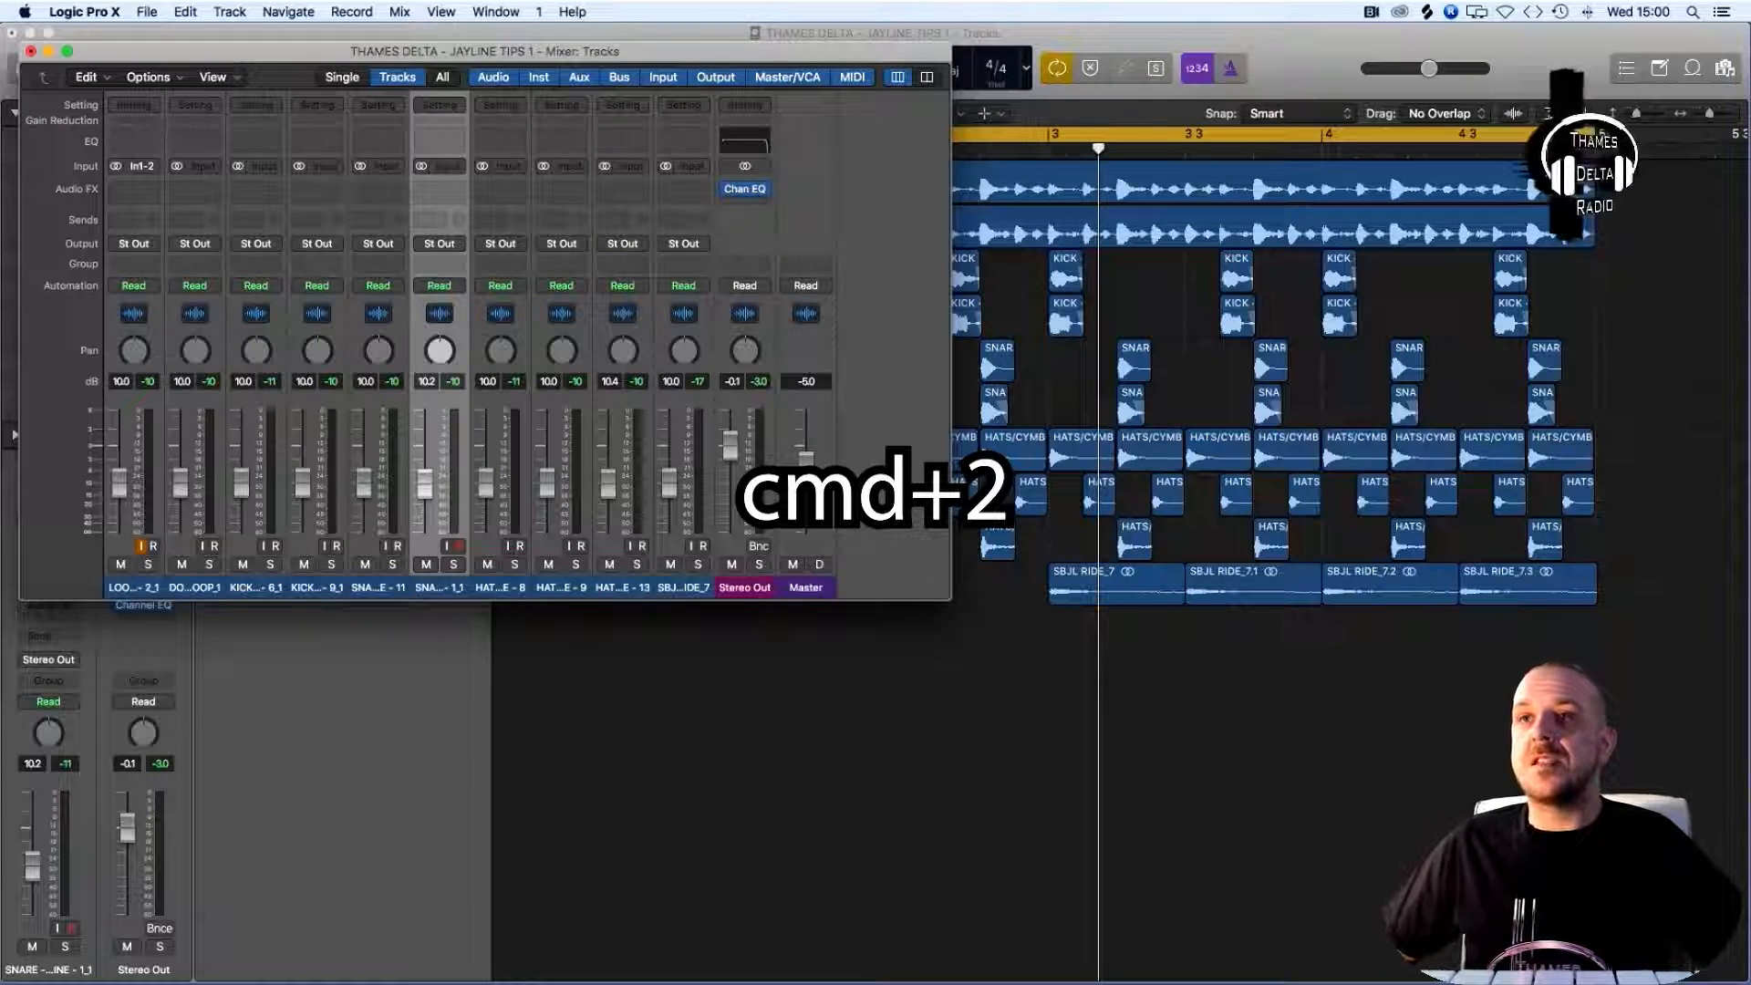
{"action": "left_click_drag", "start_coordinate": [951, 600], "coordinate": [1342, 800]}
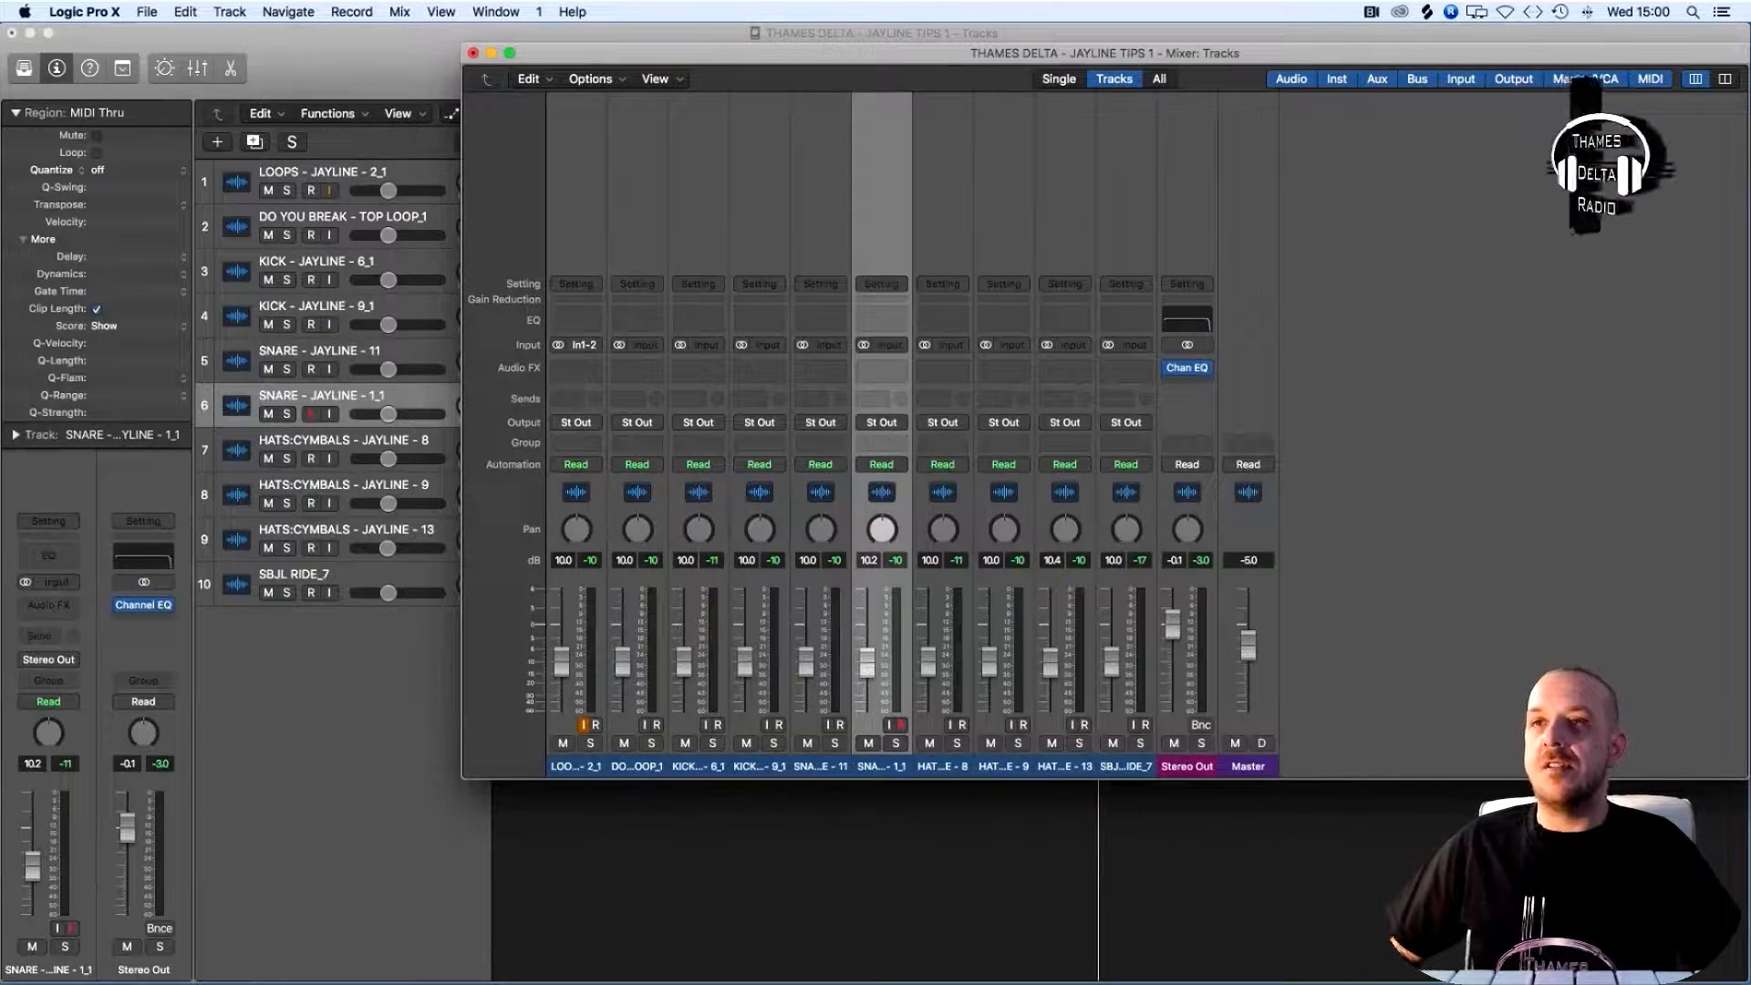
Solo the LOOPS - JAYLINE - 2_1 channel, listen to it on its own, and clear its solo
{"action": "left_click", "coordinate": [590, 743]}
{"action": "key", "text": "space"}
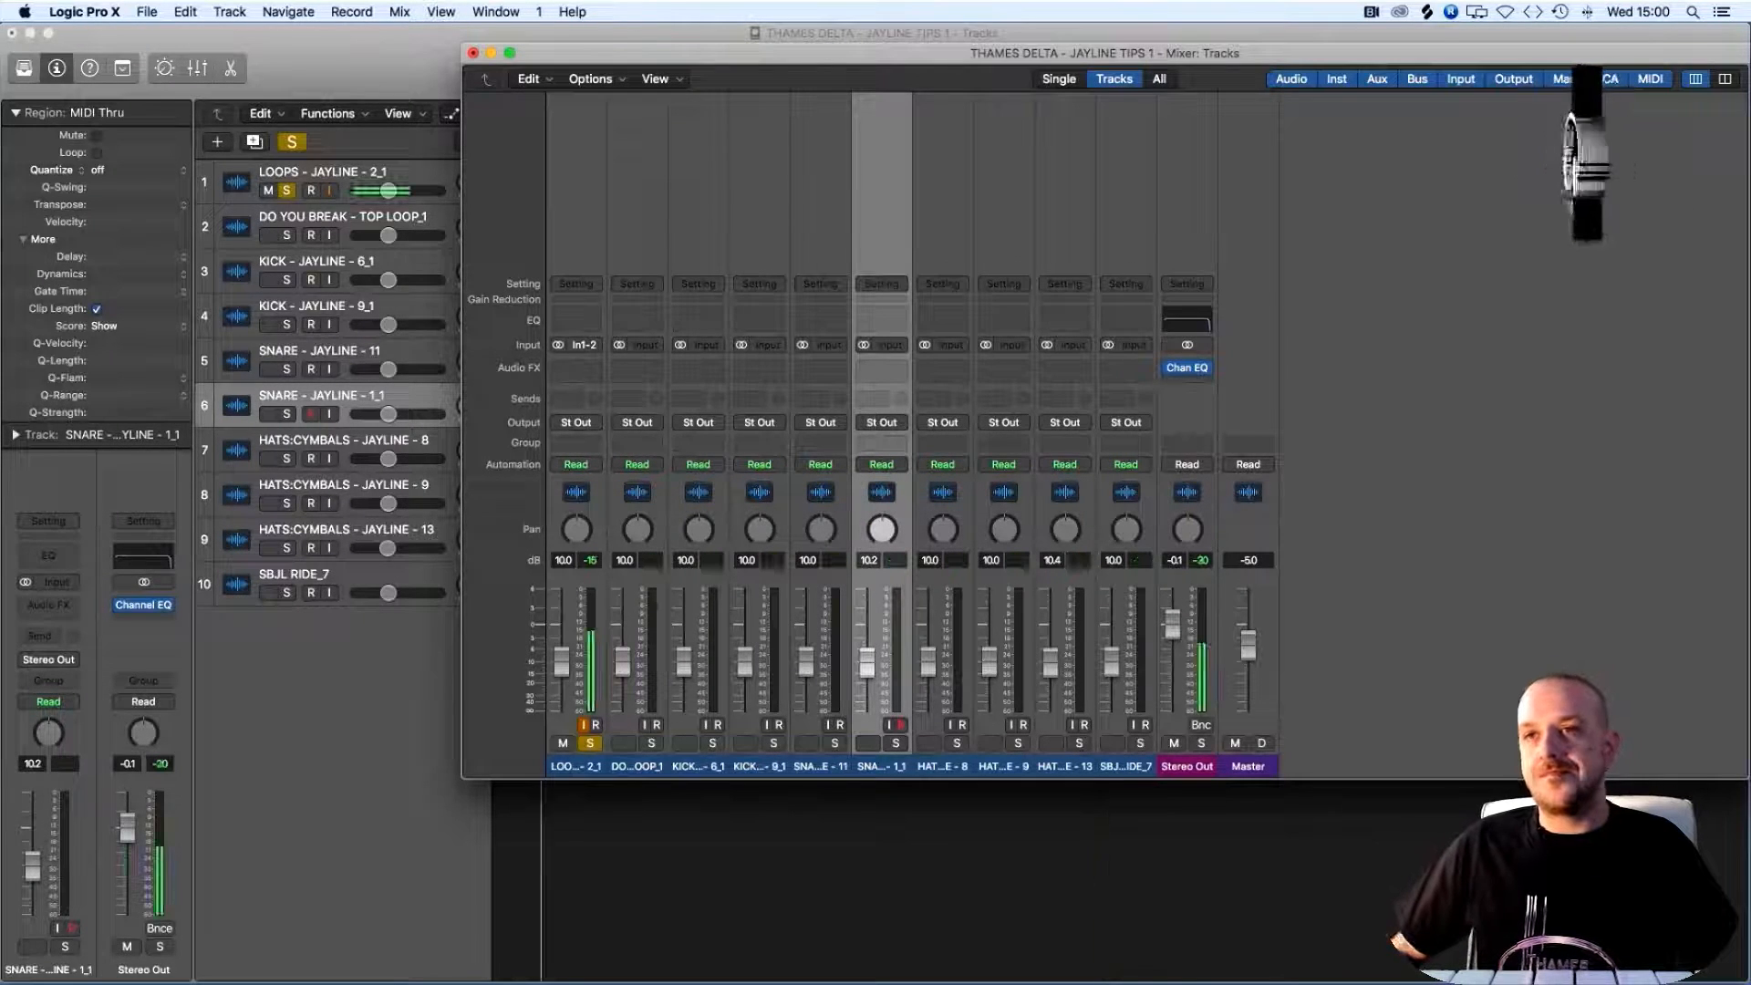
{"action": "key", "text": "space"}
{"action": "left_click", "coordinate": [590, 743]}
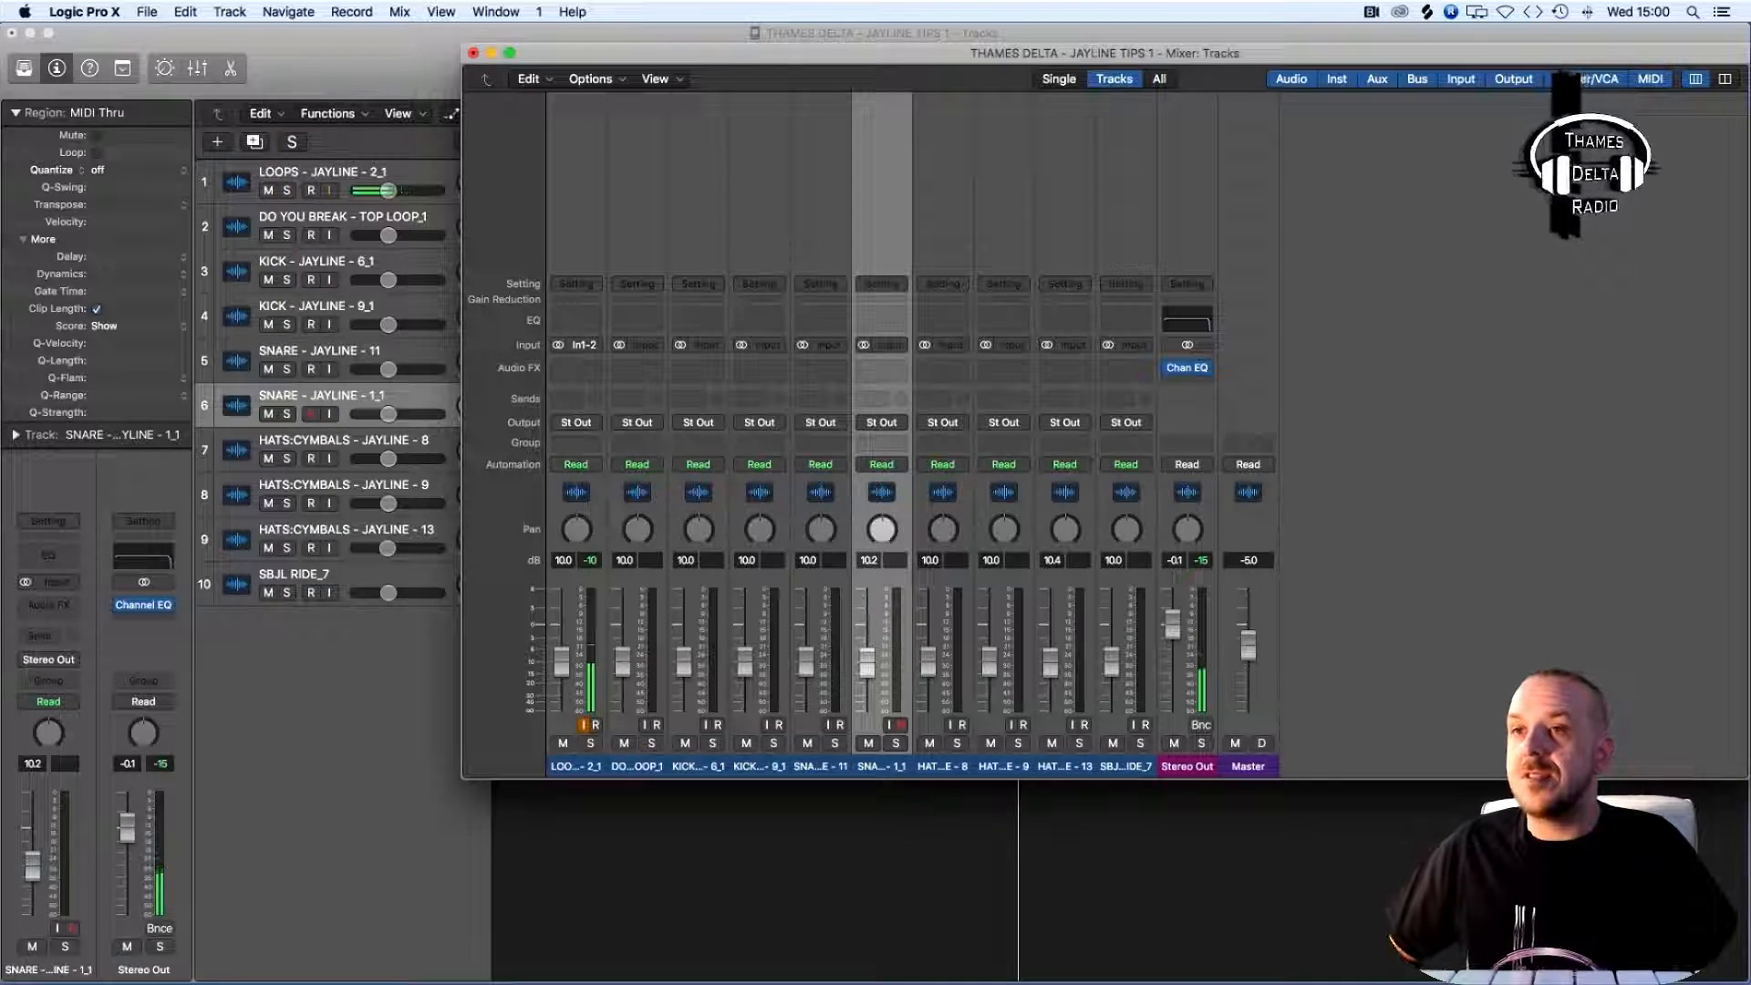
Solo both KICK channels and both SNARE channels and play them back together
{"action": "left_click", "coordinate": [712, 743]}
{"action": "left_click", "coordinate": [773, 743]}
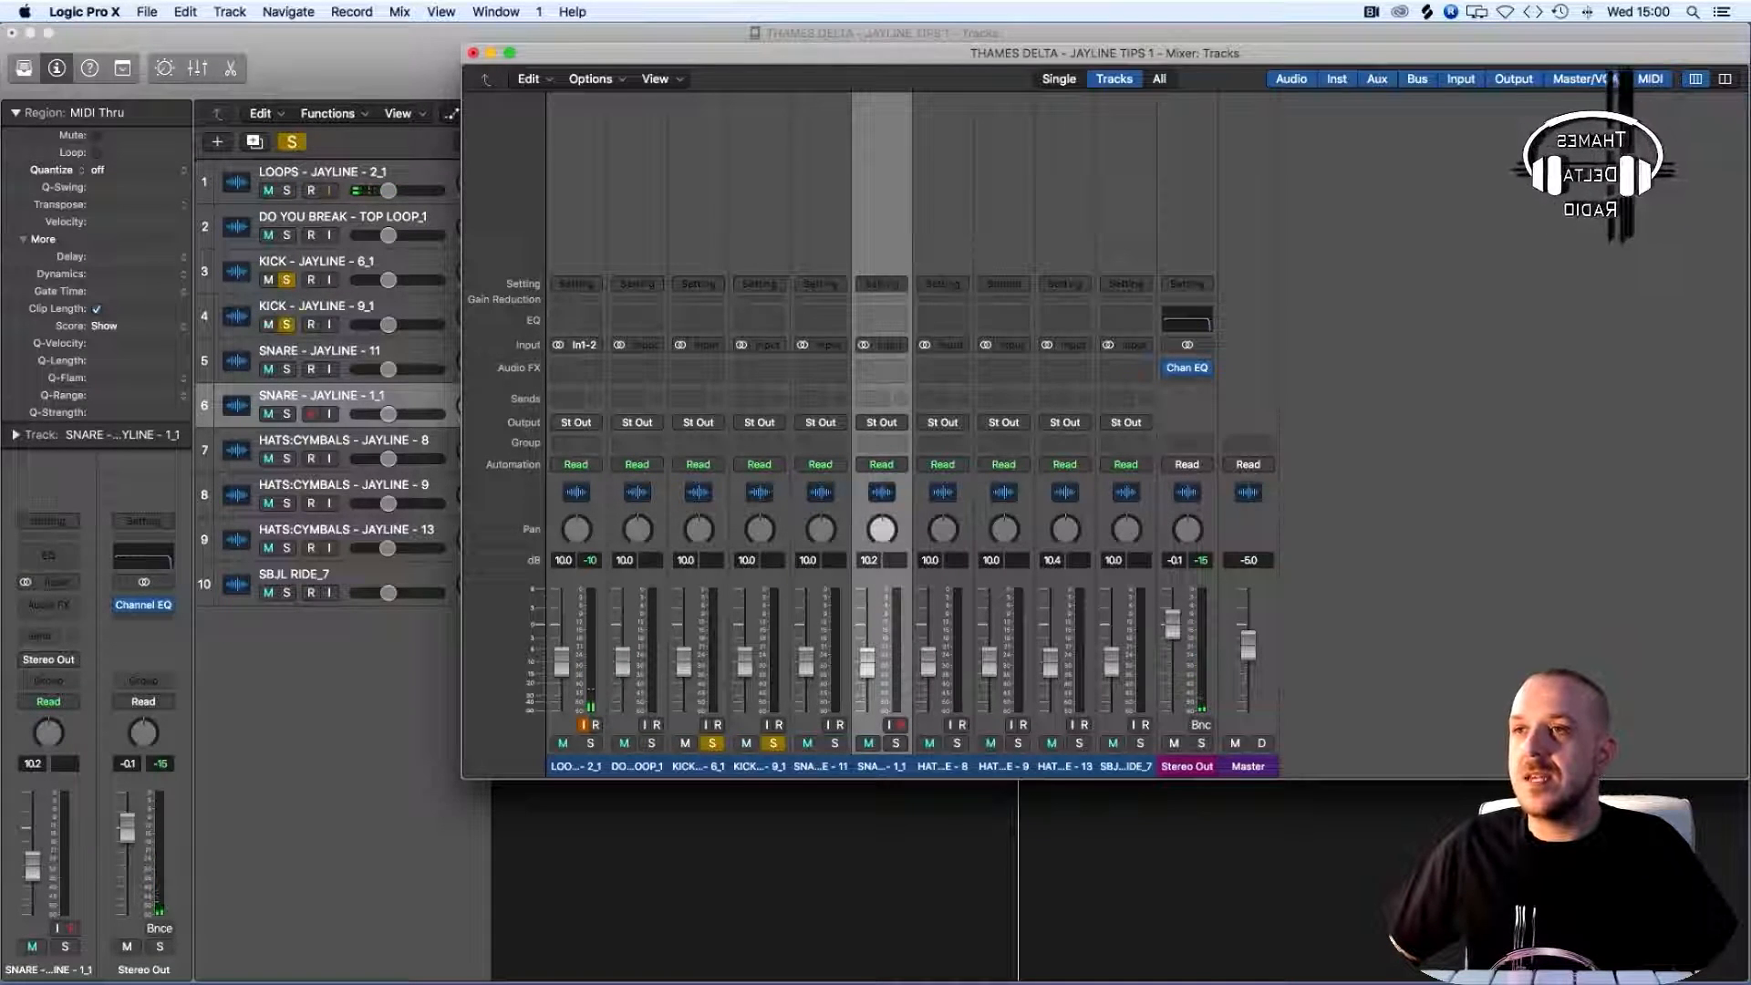
{"action": "left_click", "coordinate": [835, 743]}
{"action": "left_click", "coordinate": [896, 743]}
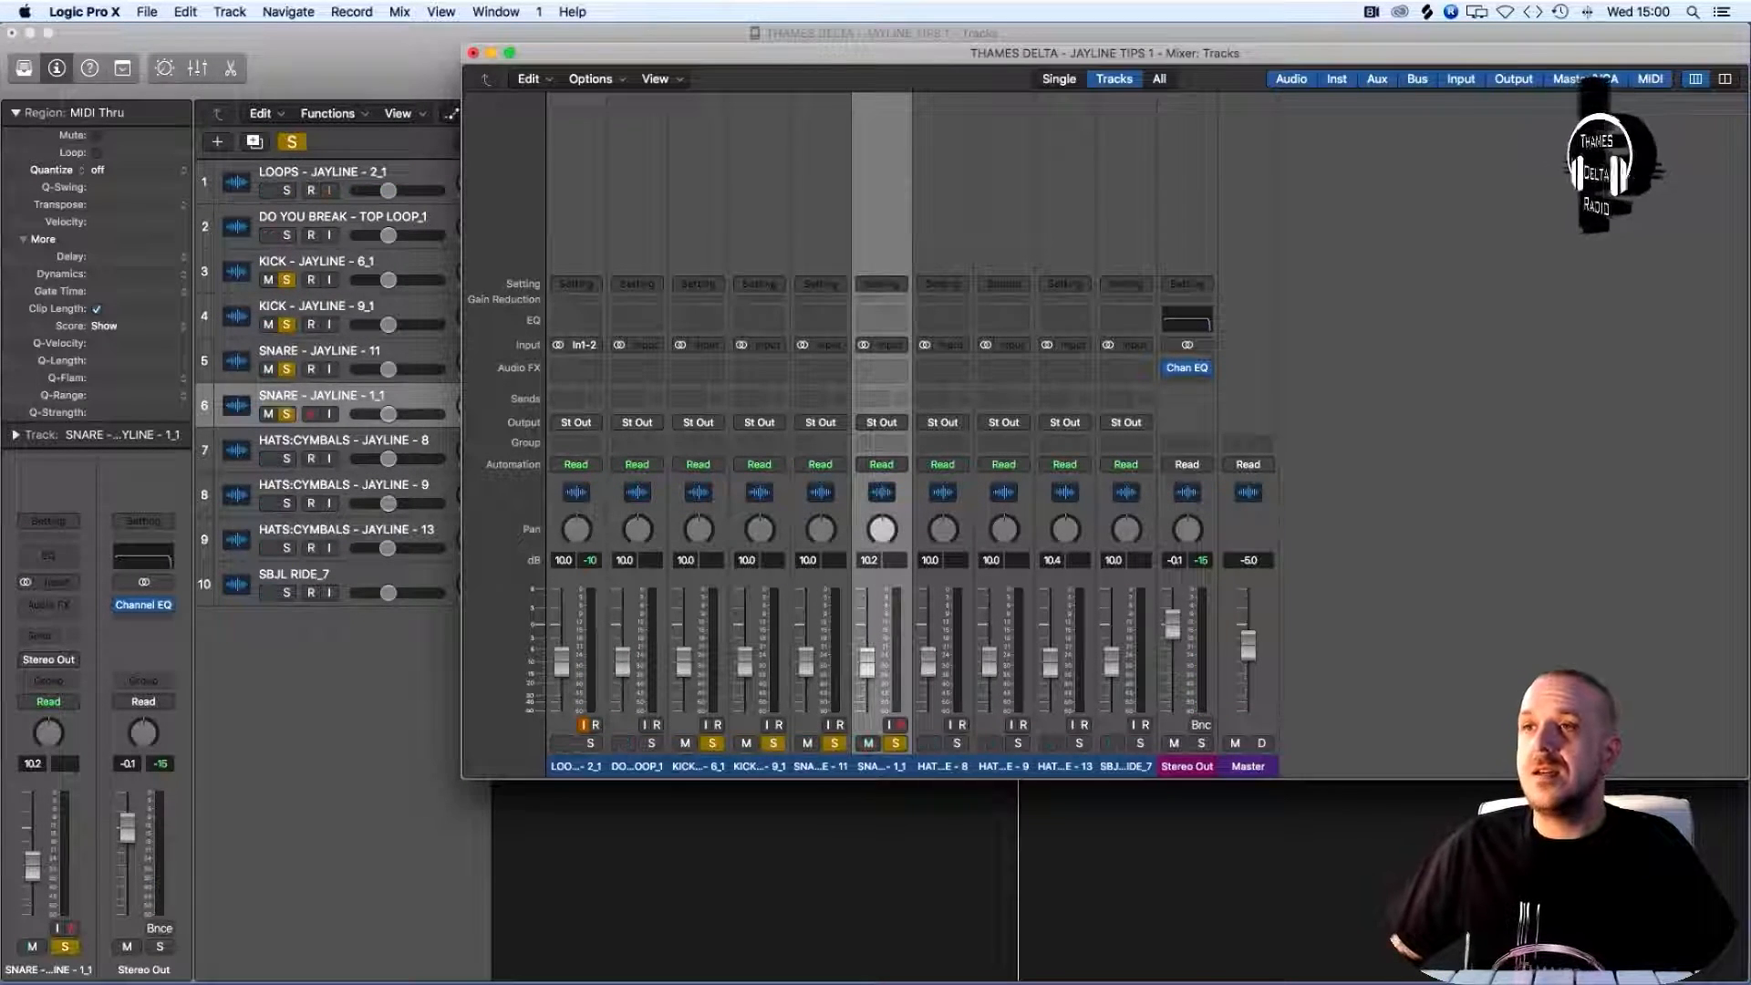
{"action": "key", "text": "space"}
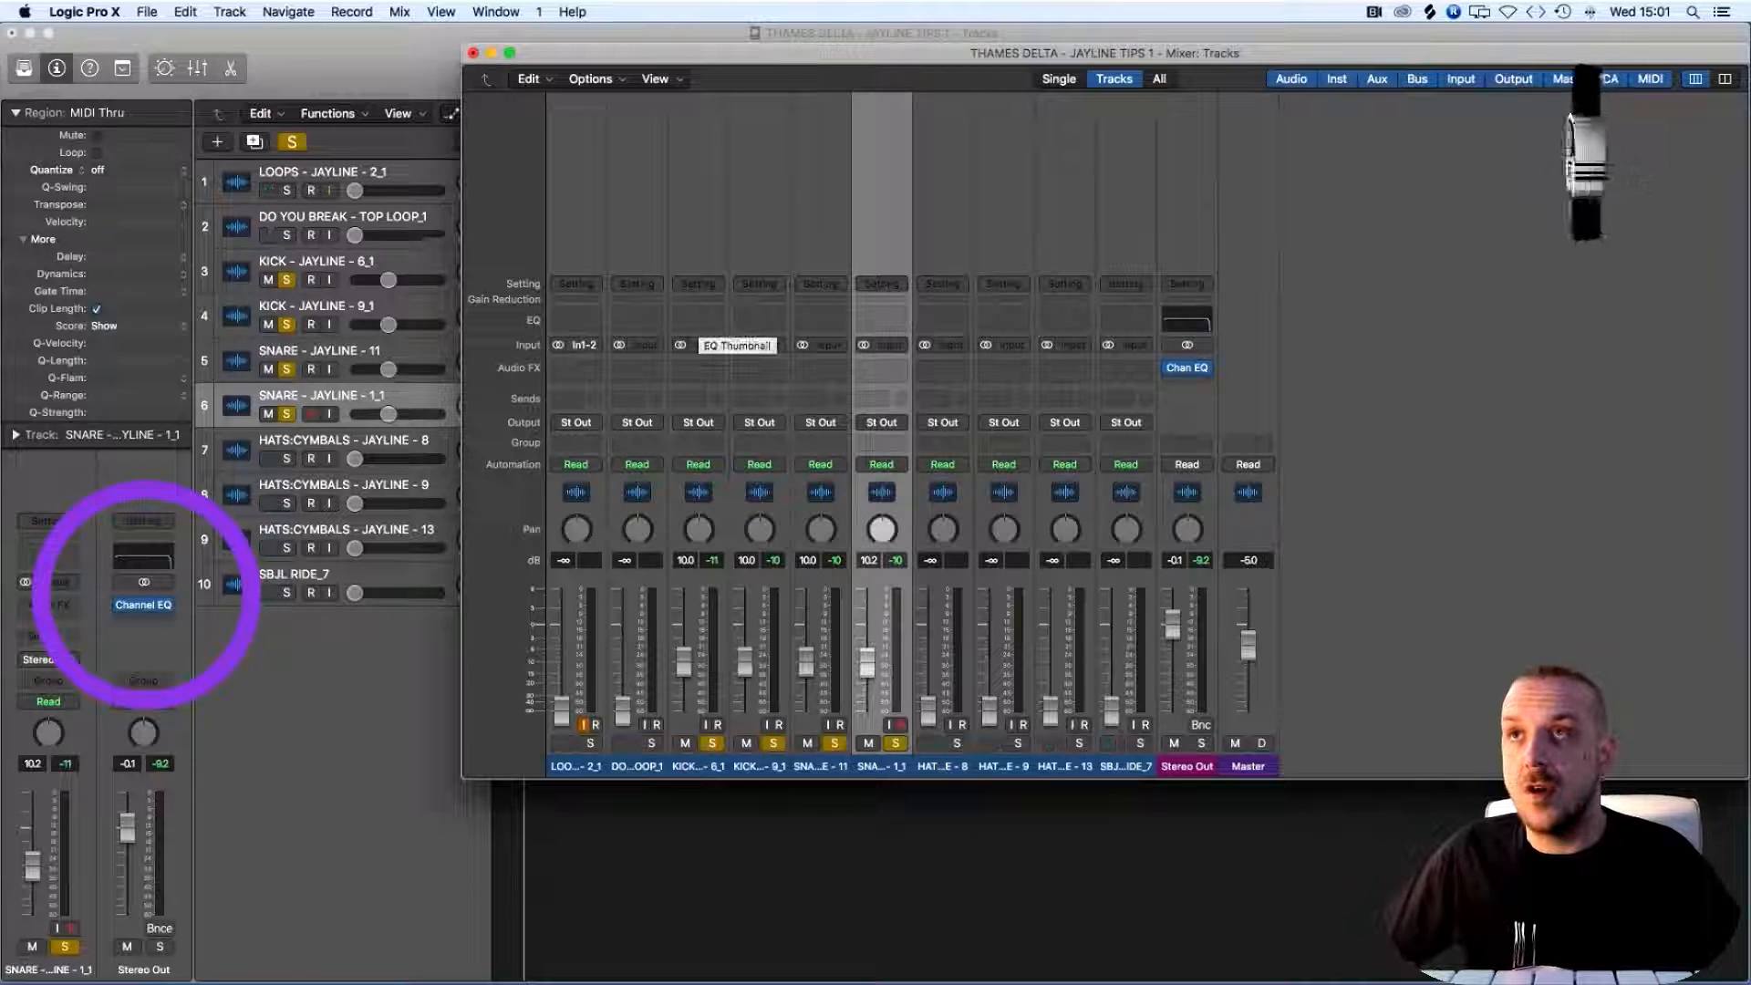
Insert a Channel EQ on KICK - JAYLINE - 6_1 with the low shelf at 56 Hz and the analyzer on
{"action": "left_click", "coordinate": [696, 320]}
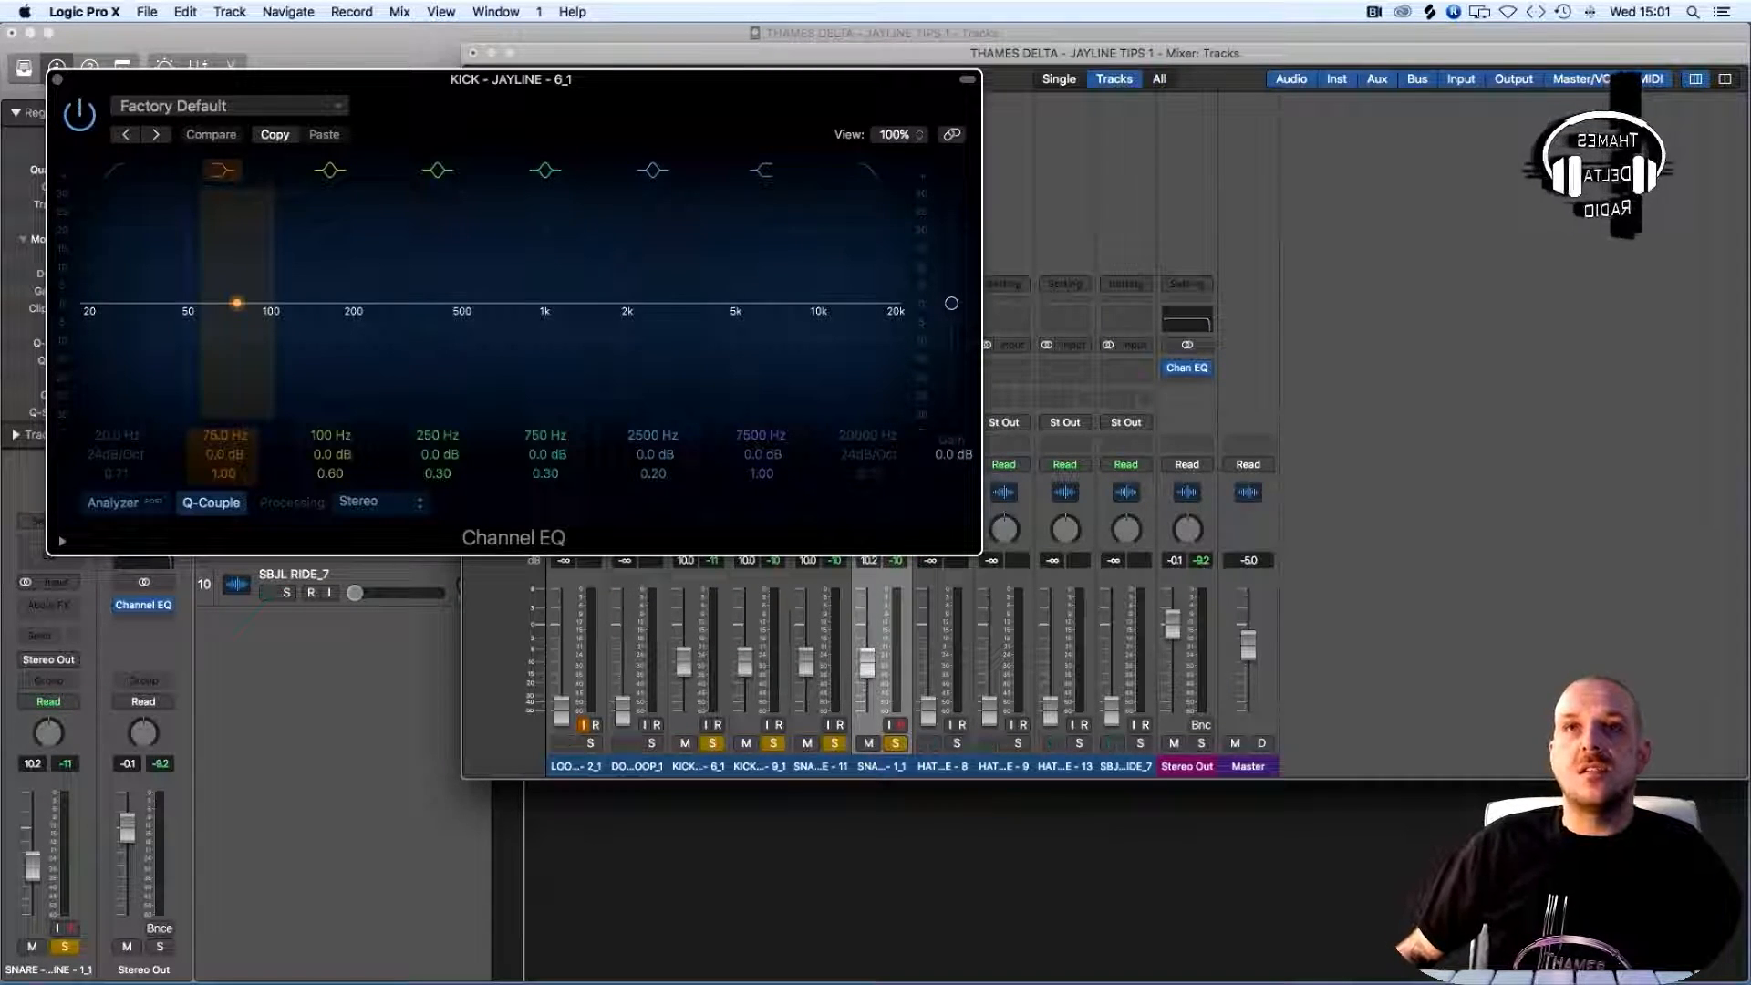
{"action": "mouse_move", "coordinate": [237, 303]}
{"action": "left_mouse_down"}
{"action": "mouse_move", "coordinate": [238, 335]}
{"action": "mouse_move", "coordinate": [202, 302]}
{"action": "left_mouse_up"}
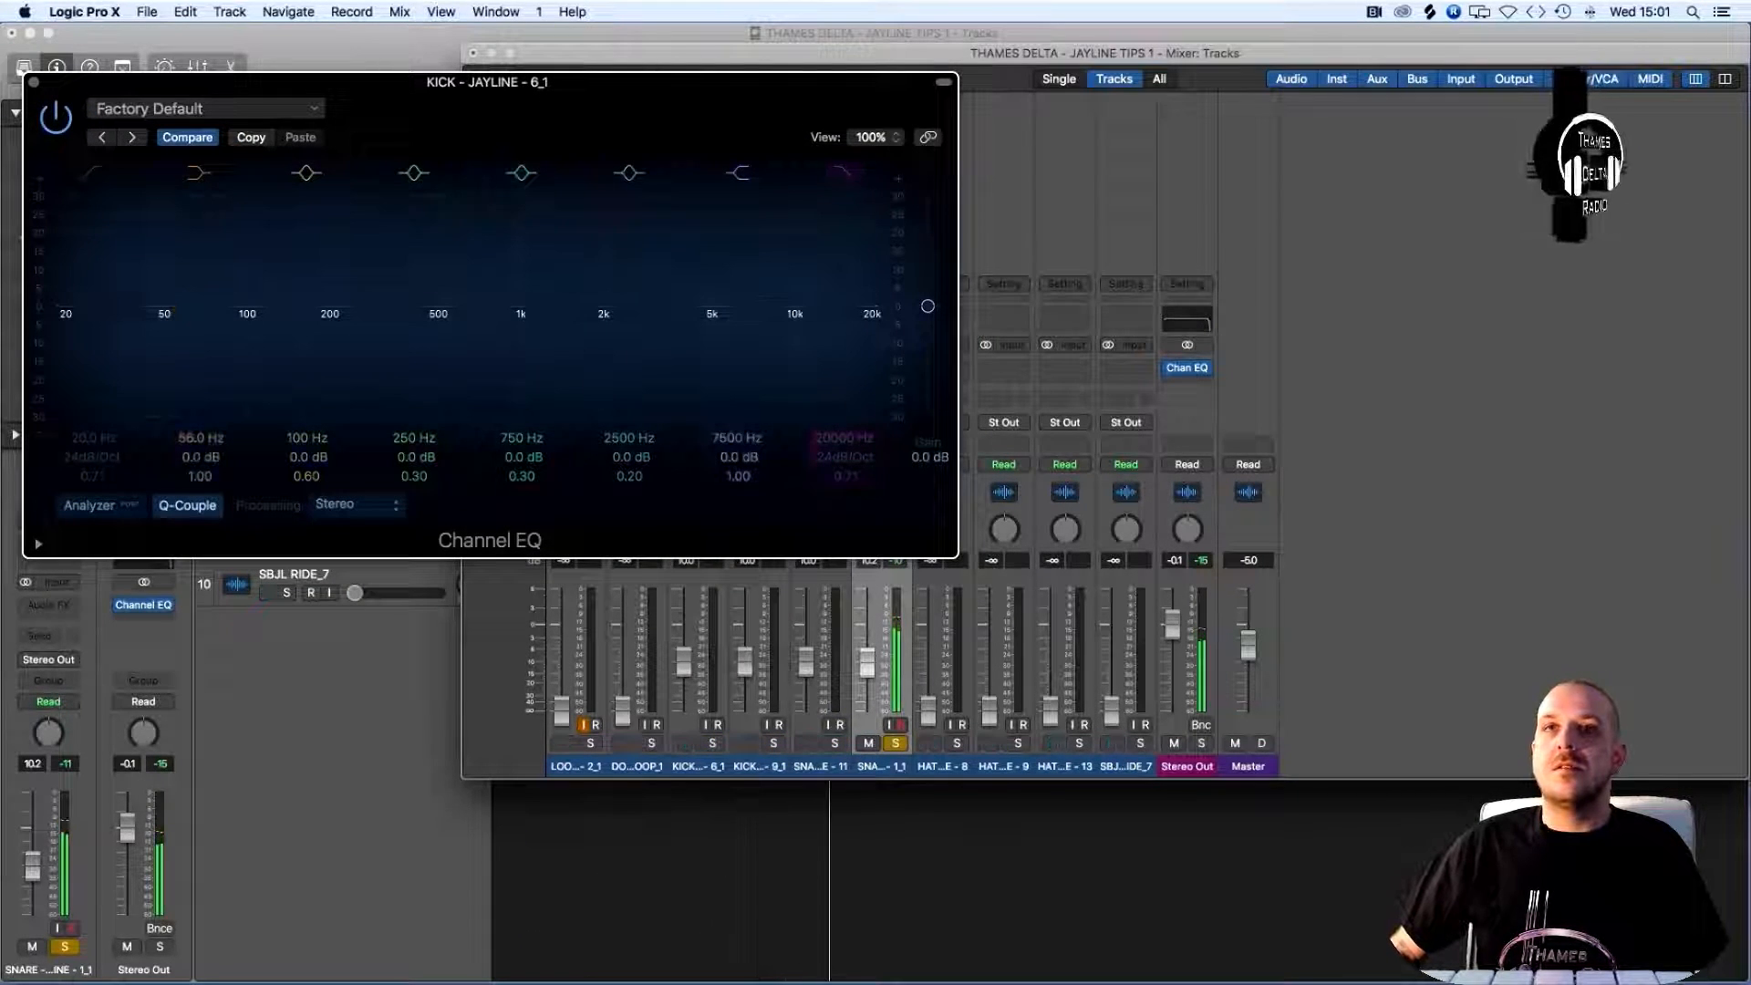
{"action": "left_click", "coordinate": [89, 505]}
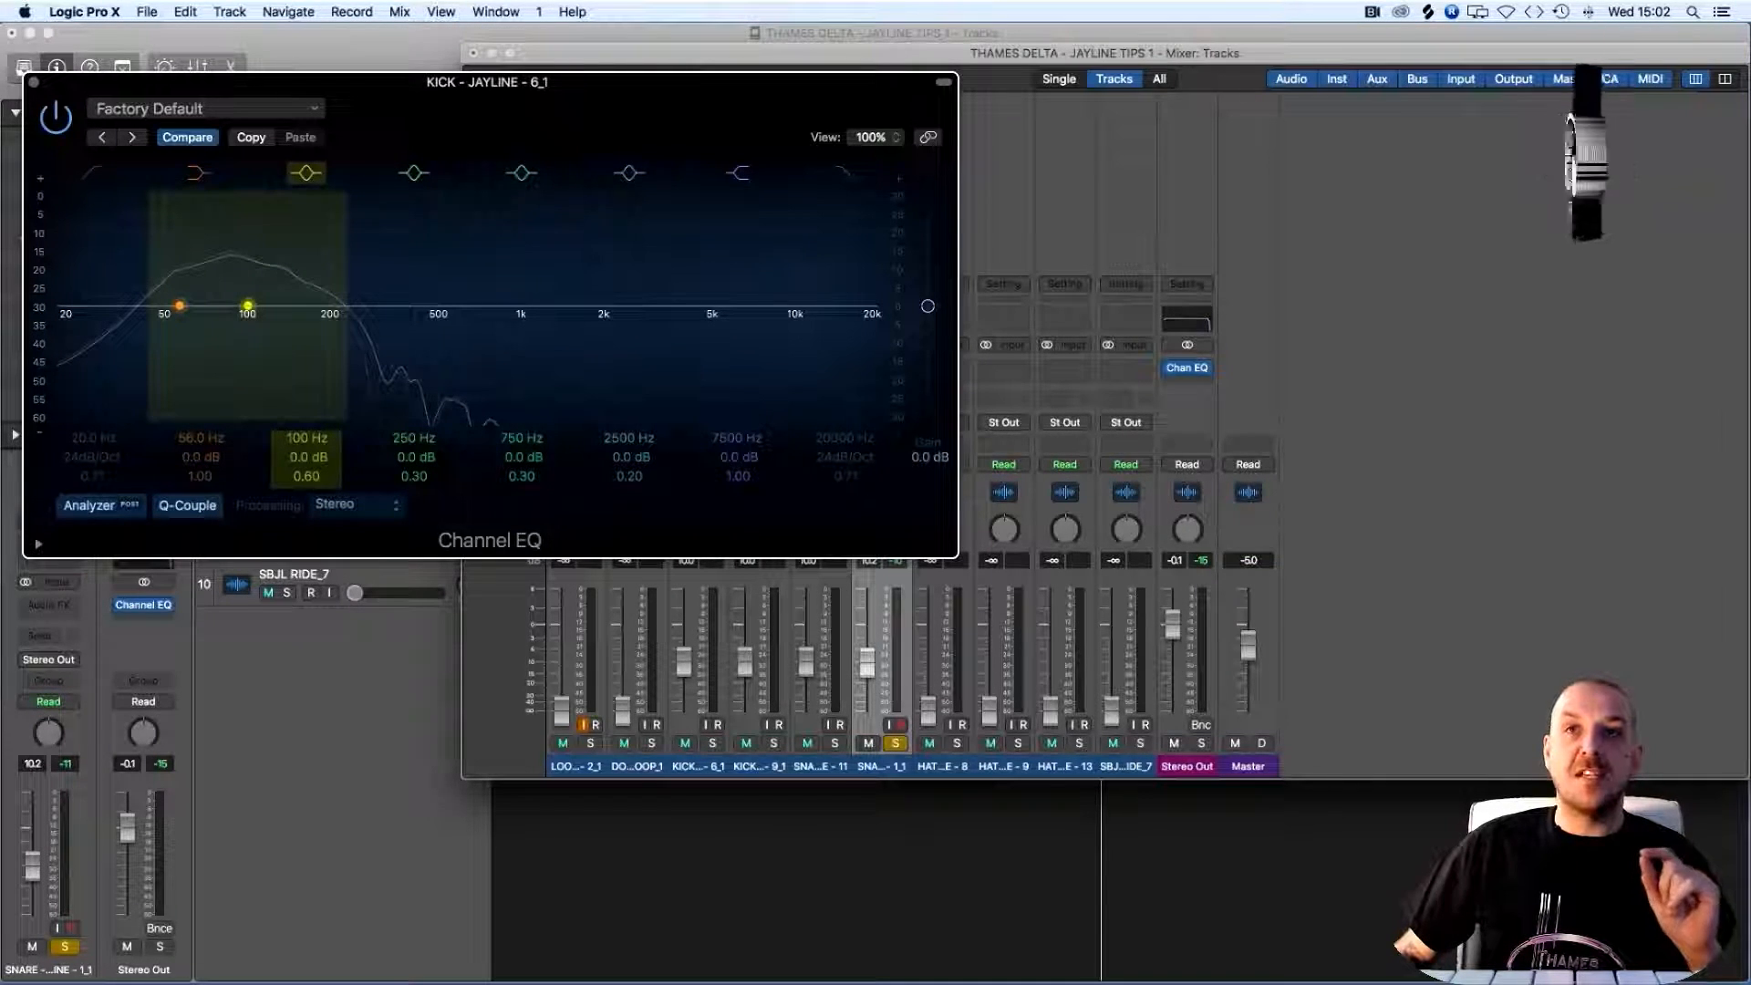
Enable the low cut on the KICK - JAYLINE - 6_1 EQ and raise it to about 100 Hz, checking it during playback
{"action": "left_click", "coordinate": [216, 313]}
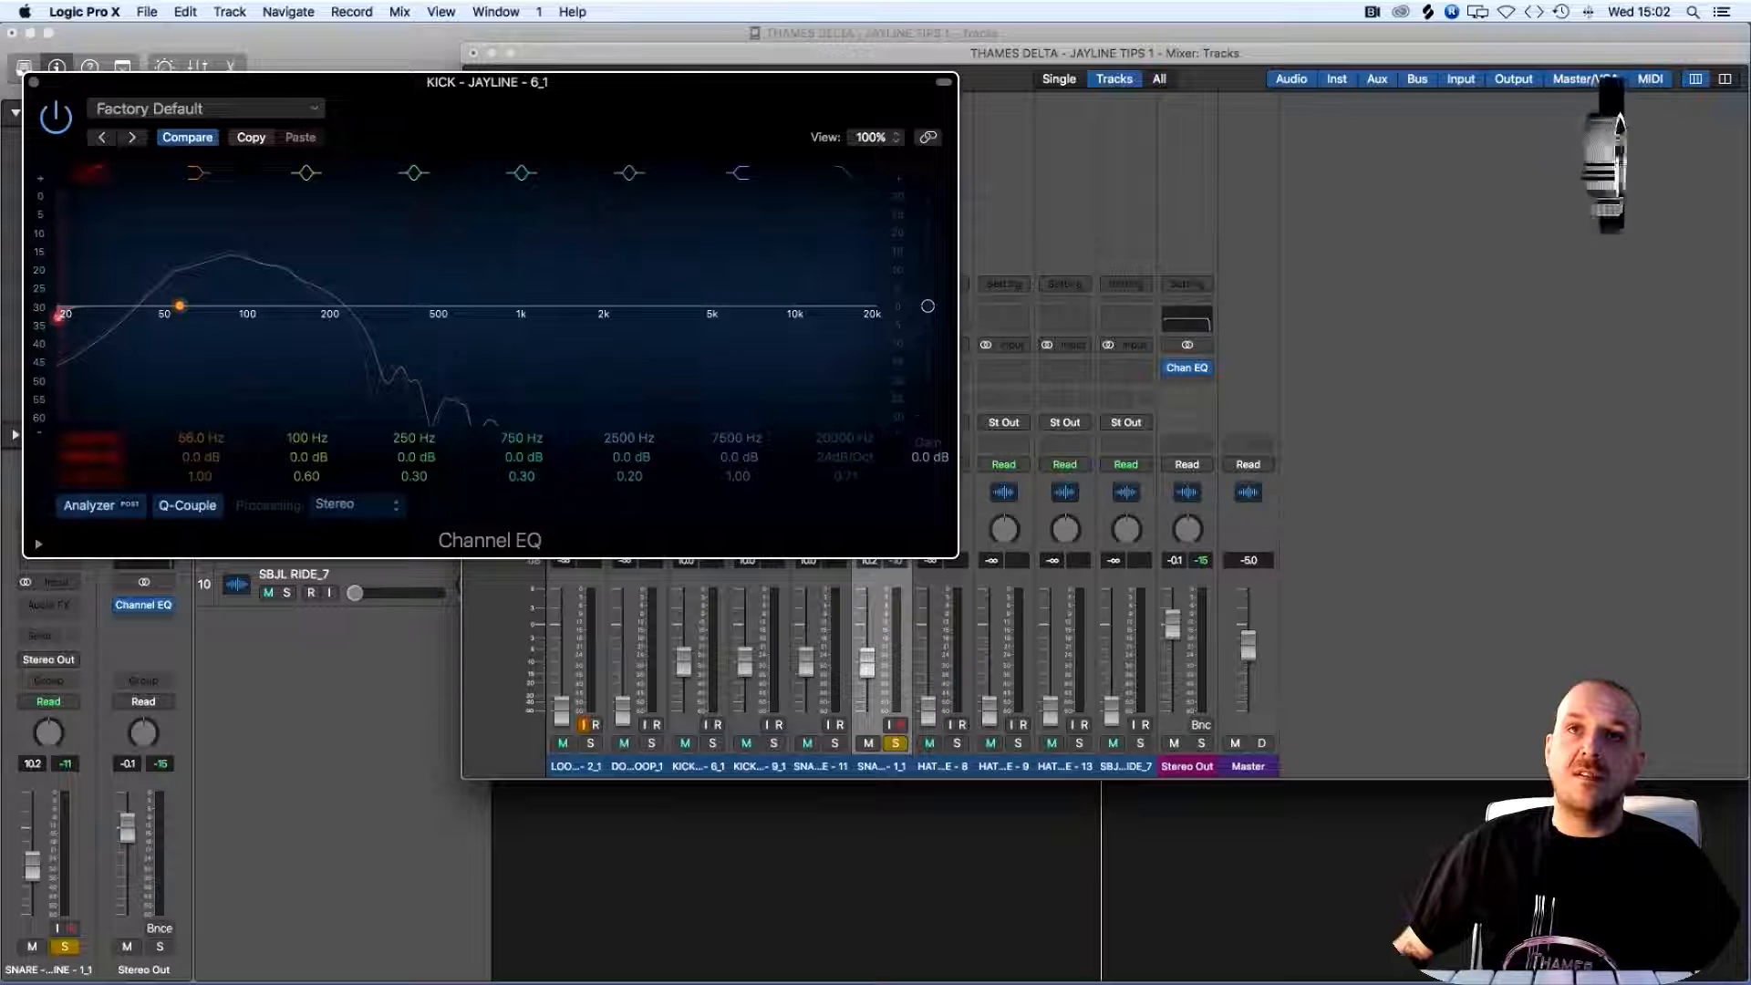
{"action": "left_click_drag", "start_coordinate": [96, 451], "coordinate": [94, 438]}
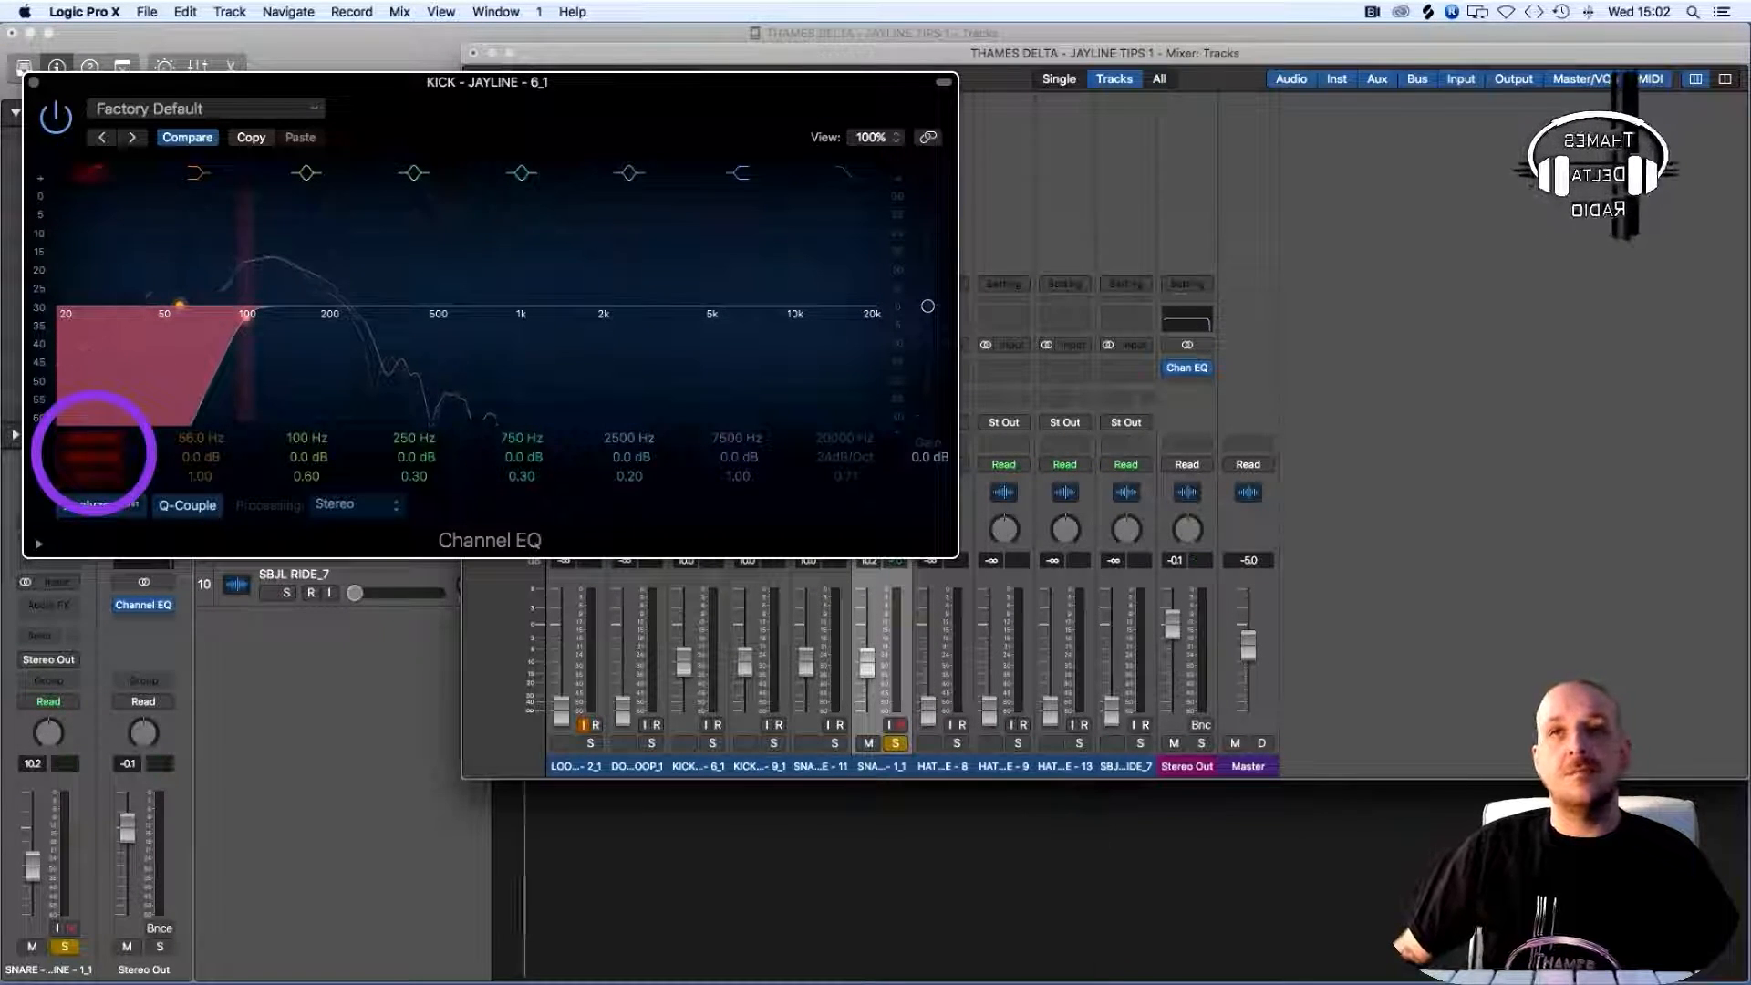
{"action": "key", "text": "space"}
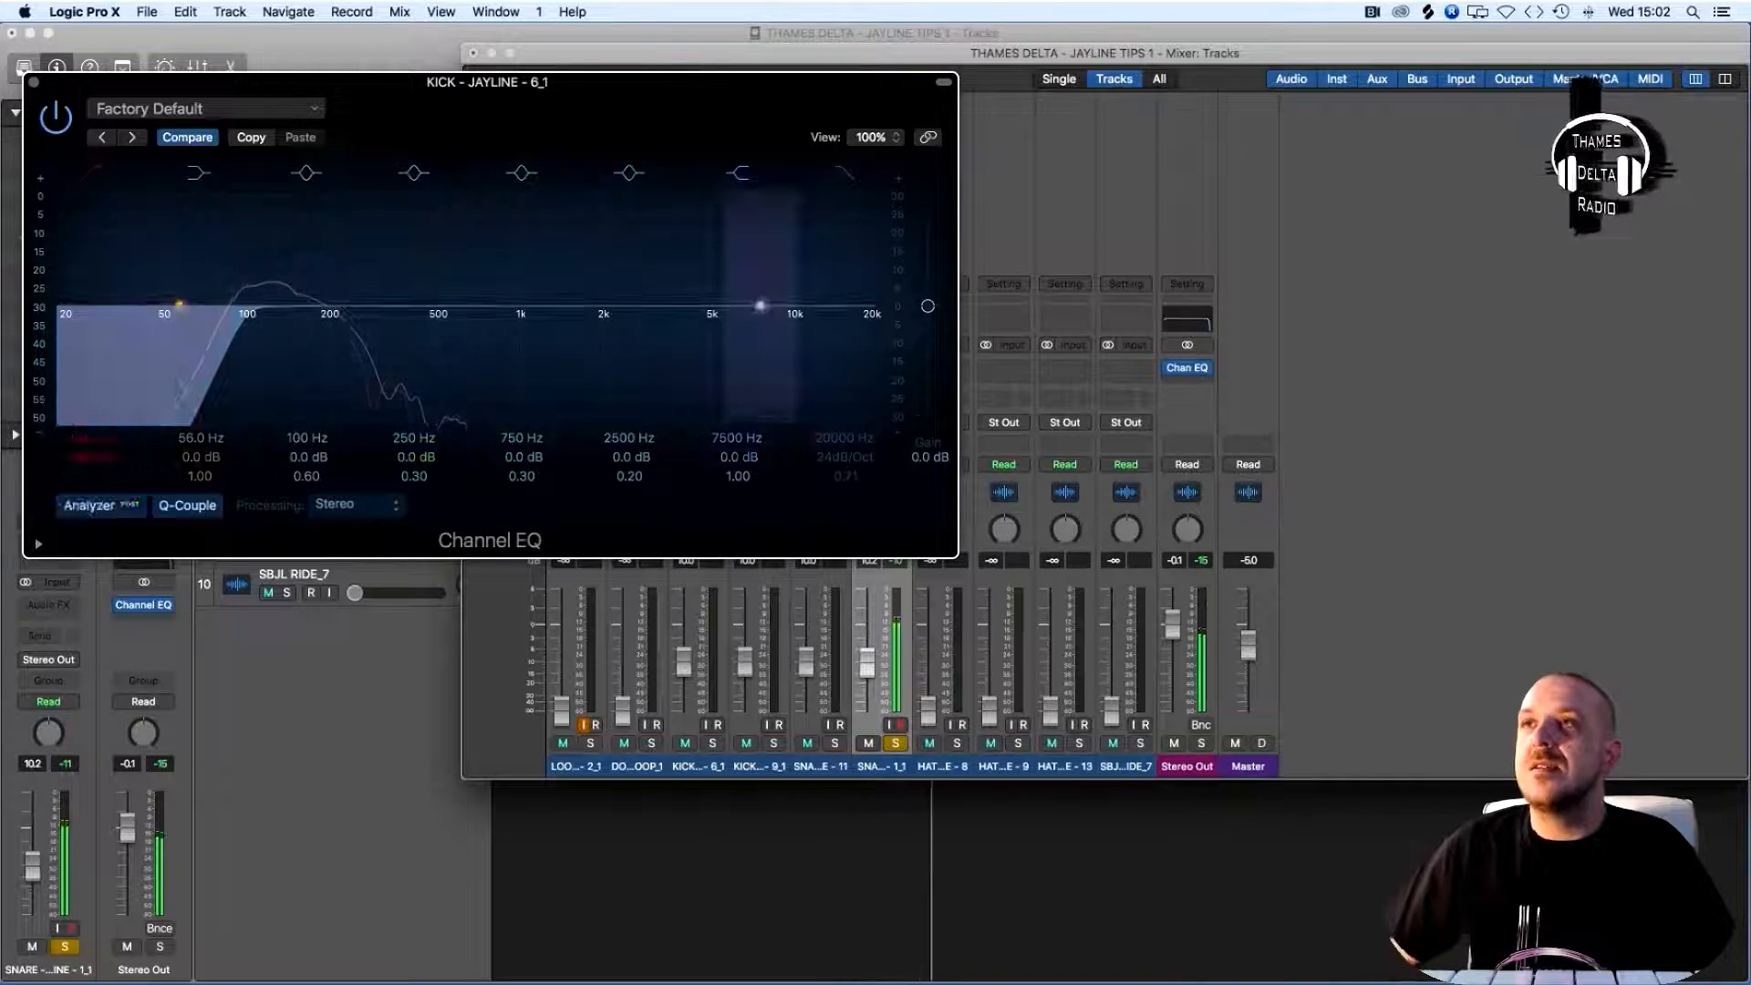
{"action": "left_click_drag", "start_coordinate": [675, 83], "coordinate": [1577, 34]}
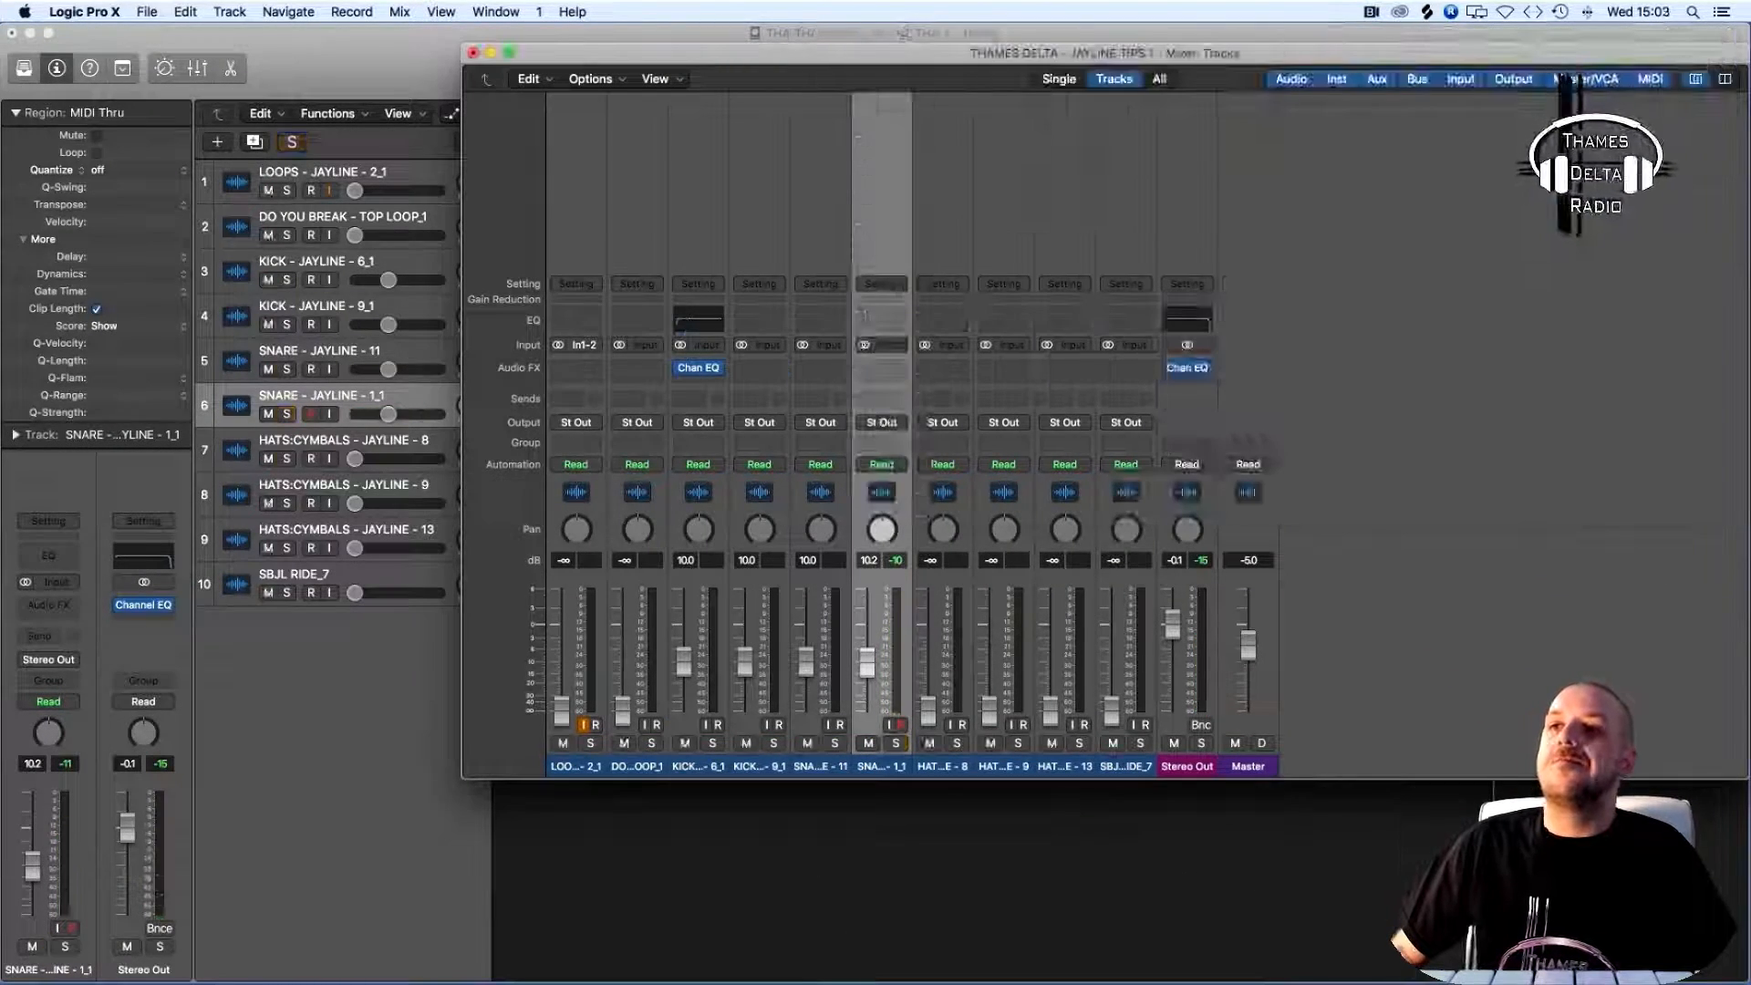
Solo KICK - JAYLINE - 6_1 during playback and reopen its Channel EQ
{"action": "key", "text": "space"}
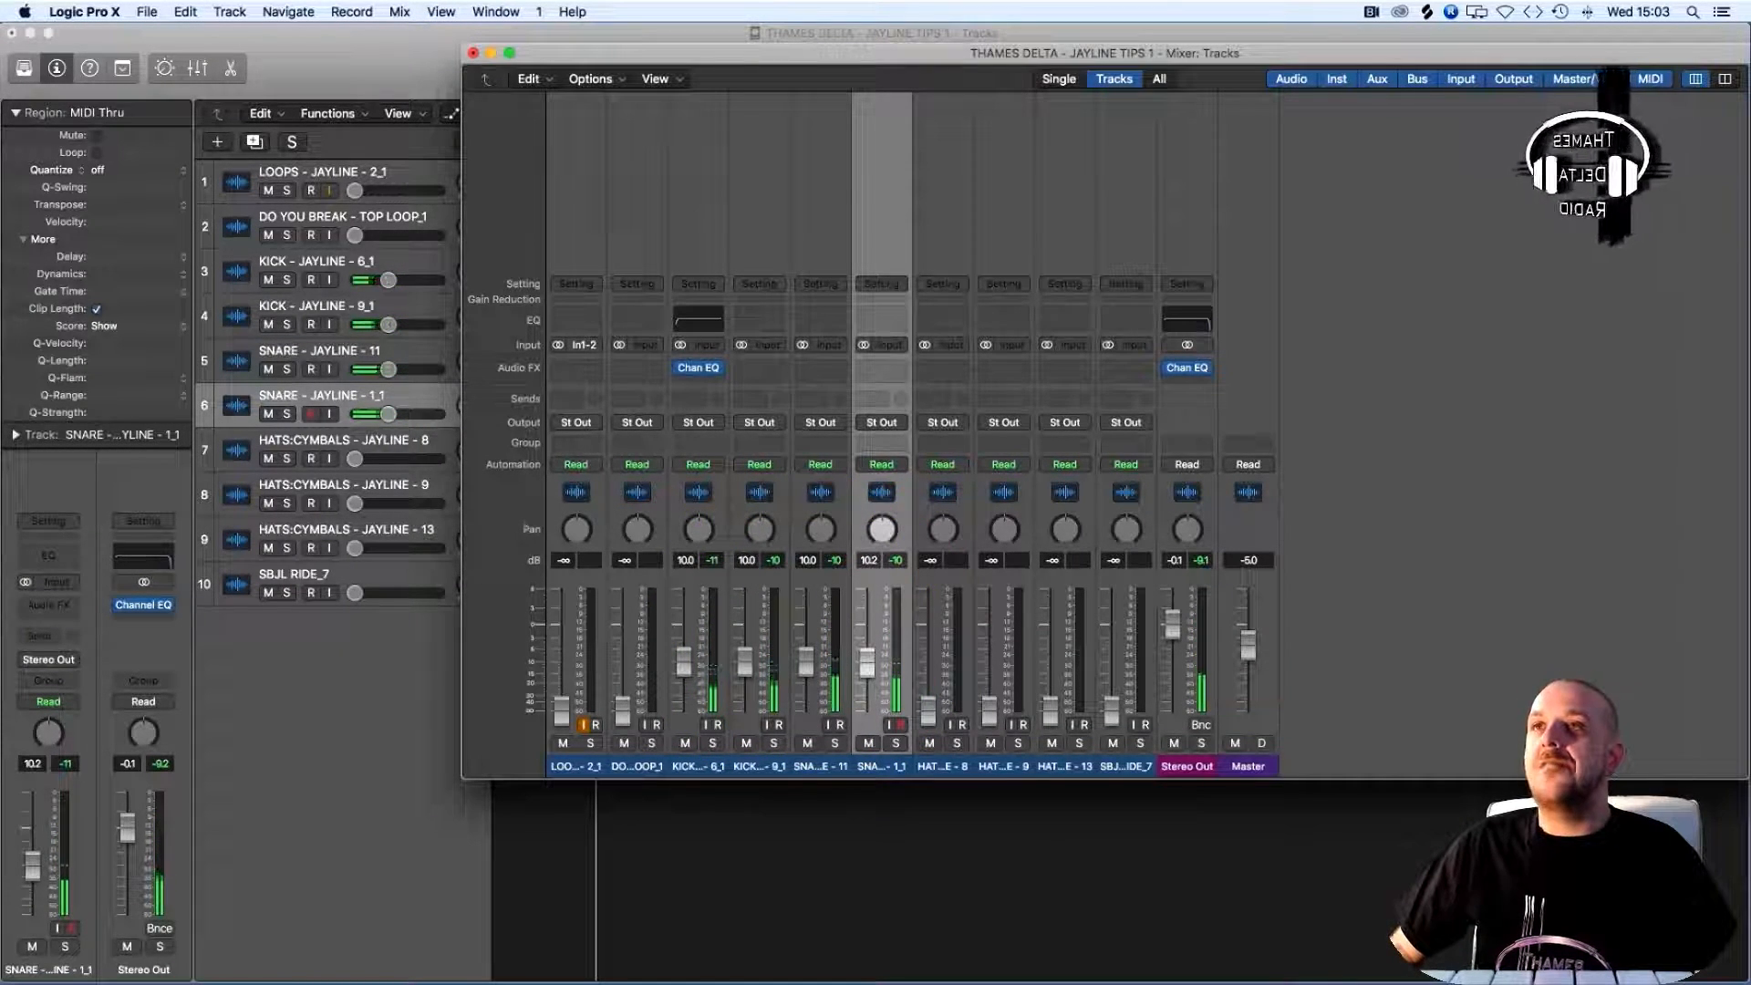
{"action": "left_click", "coordinate": [712, 743]}
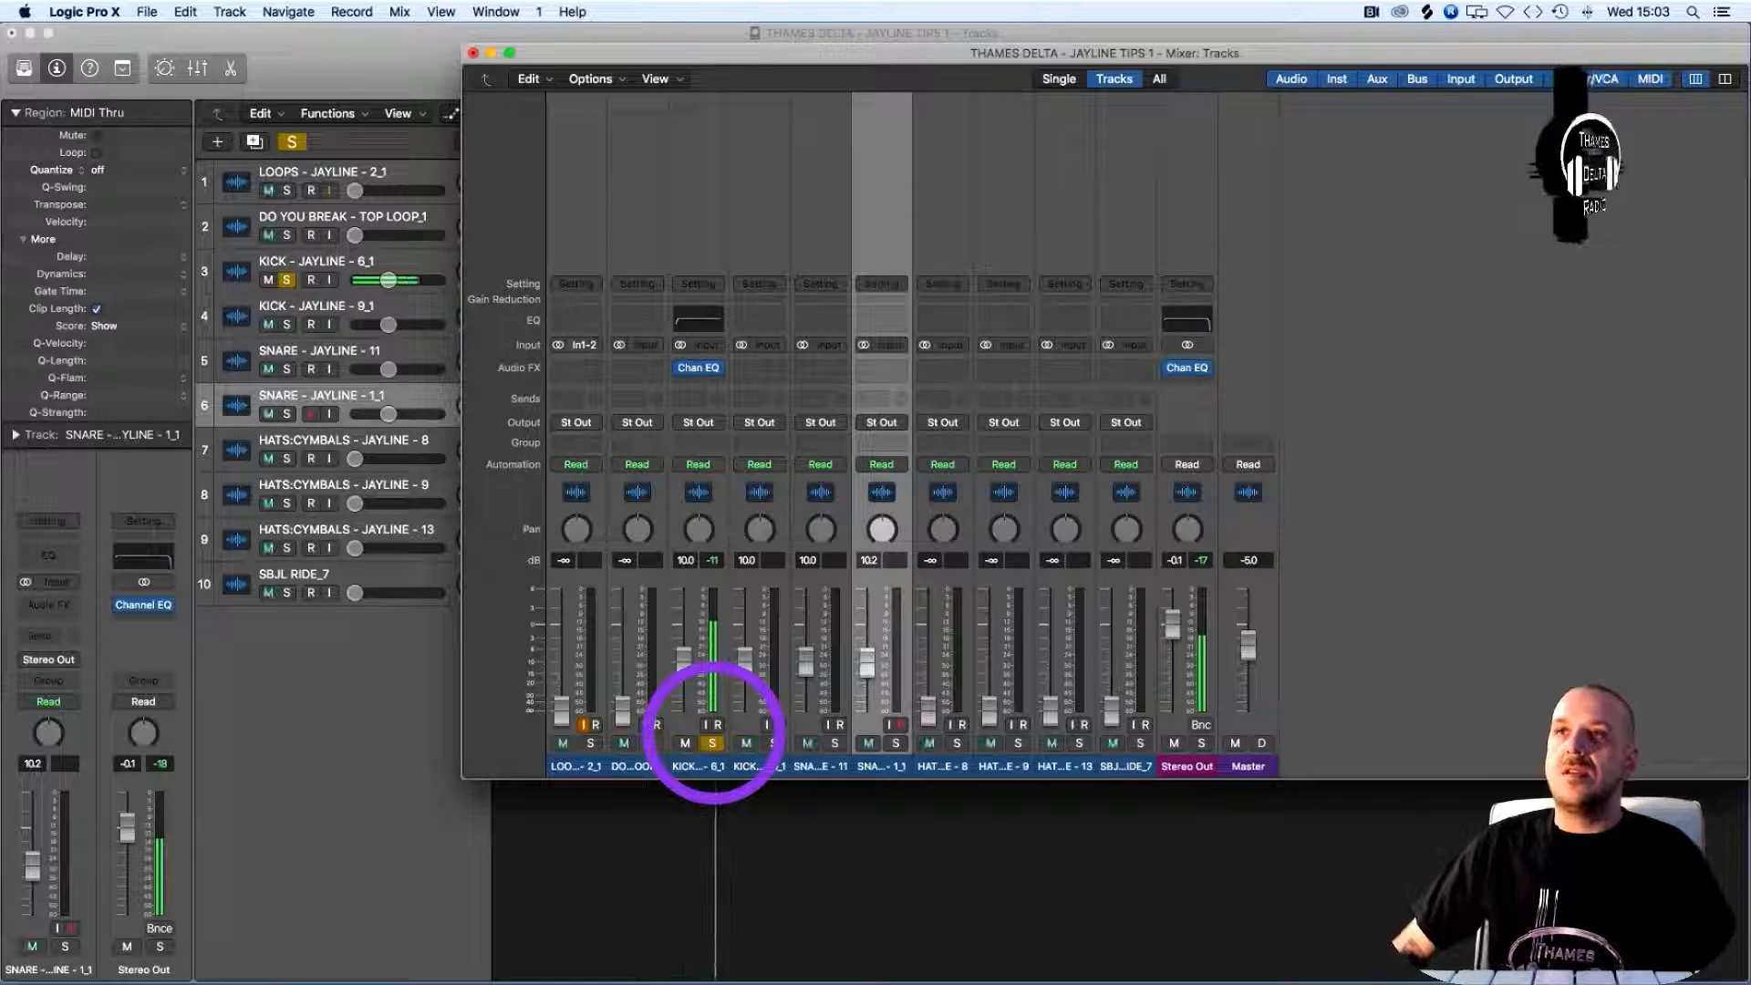
{"action": "left_click", "coordinate": [698, 367]}
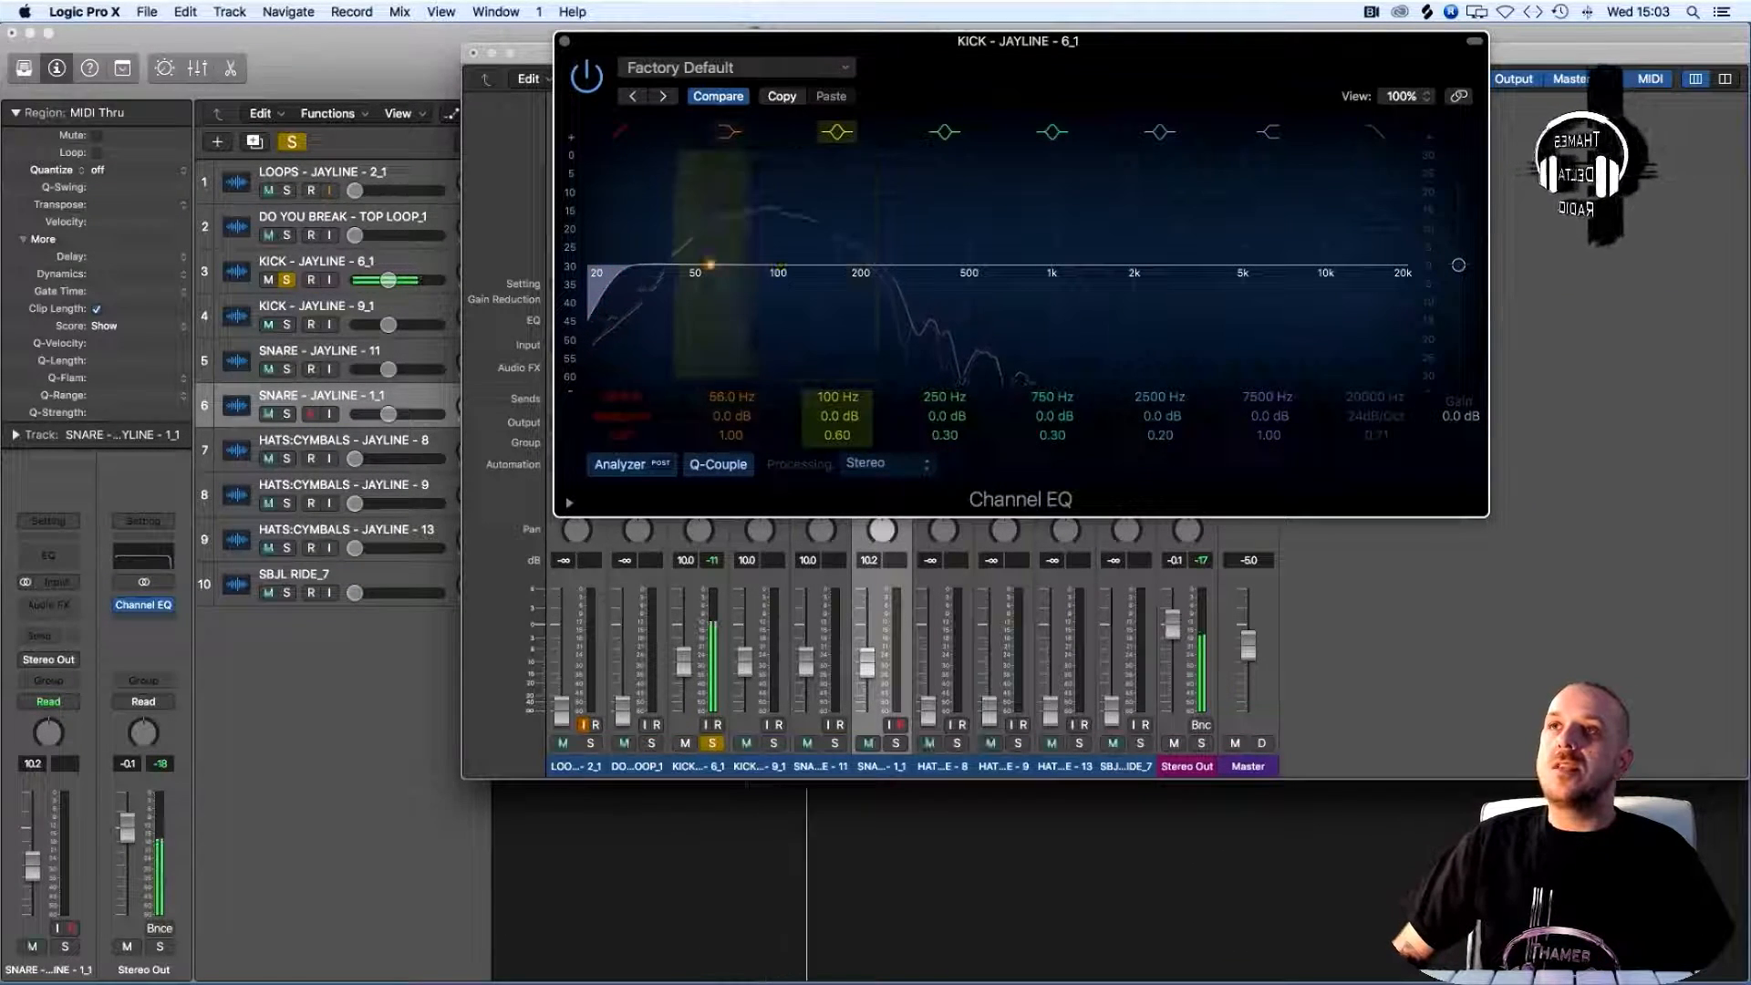
Adjust the kick EQ's low cut by ear during playback, bringing its frequency up to about 75 Hz
{"action": "left_click", "coordinate": [713, 295]}
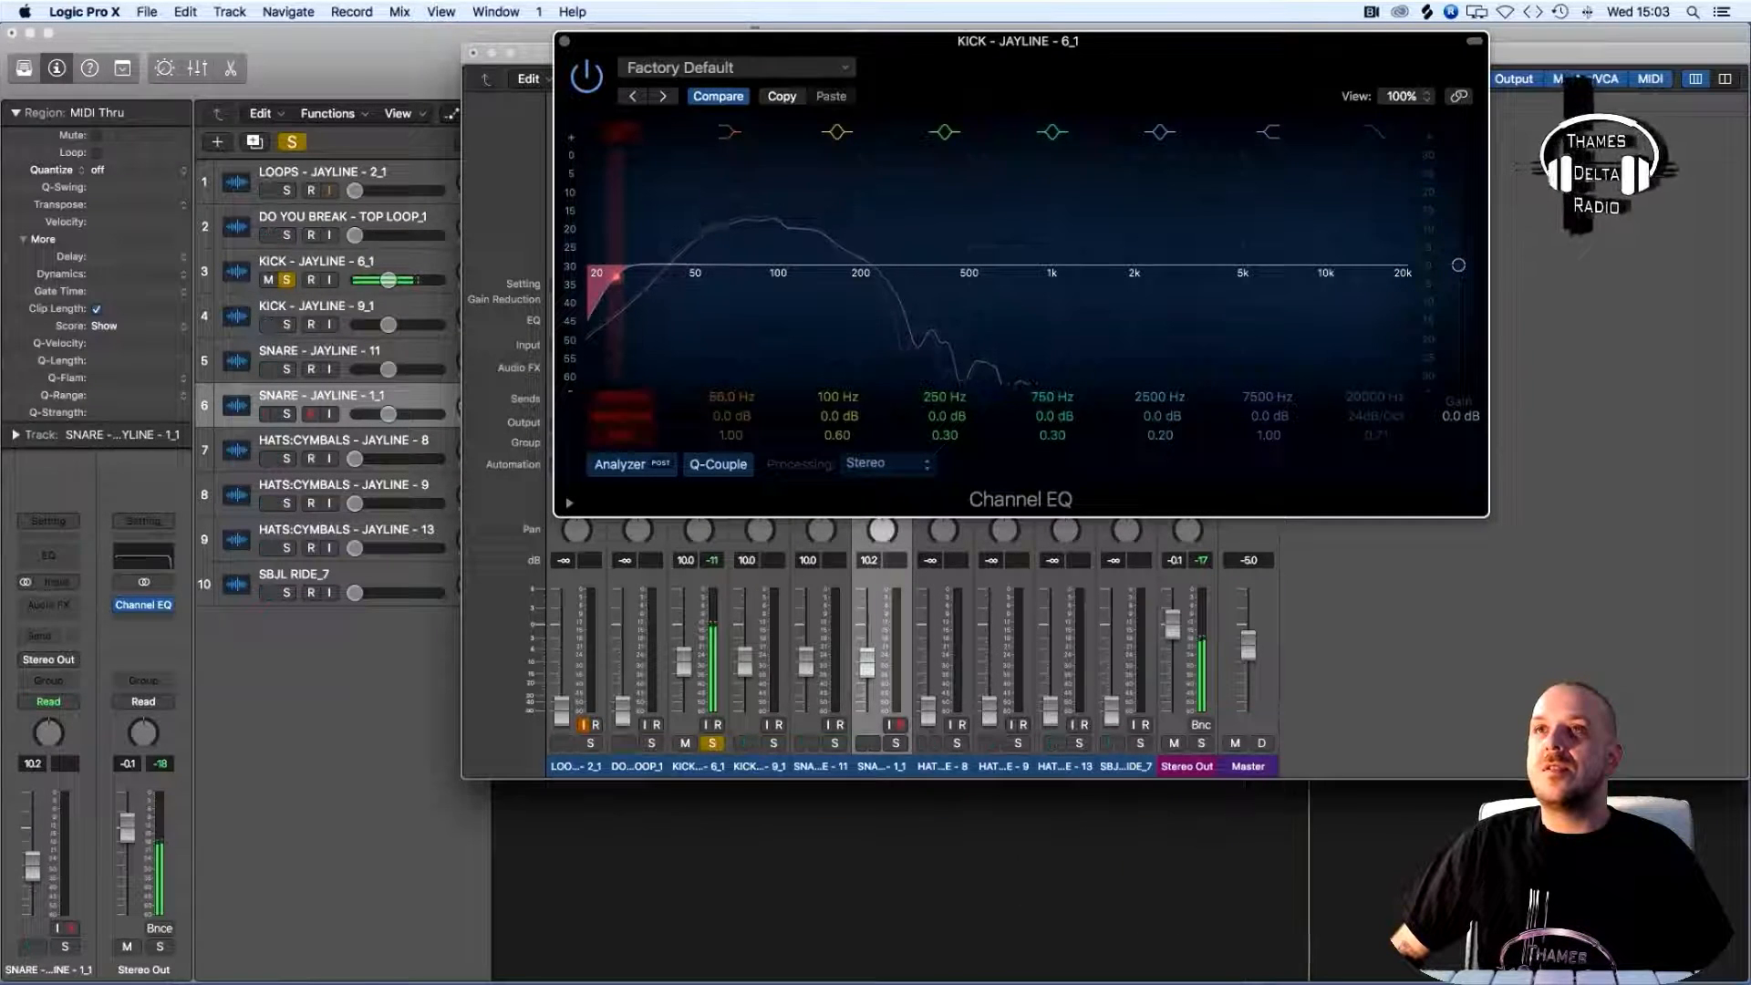
{"action": "left_click", "coordinate": [620, 132]}
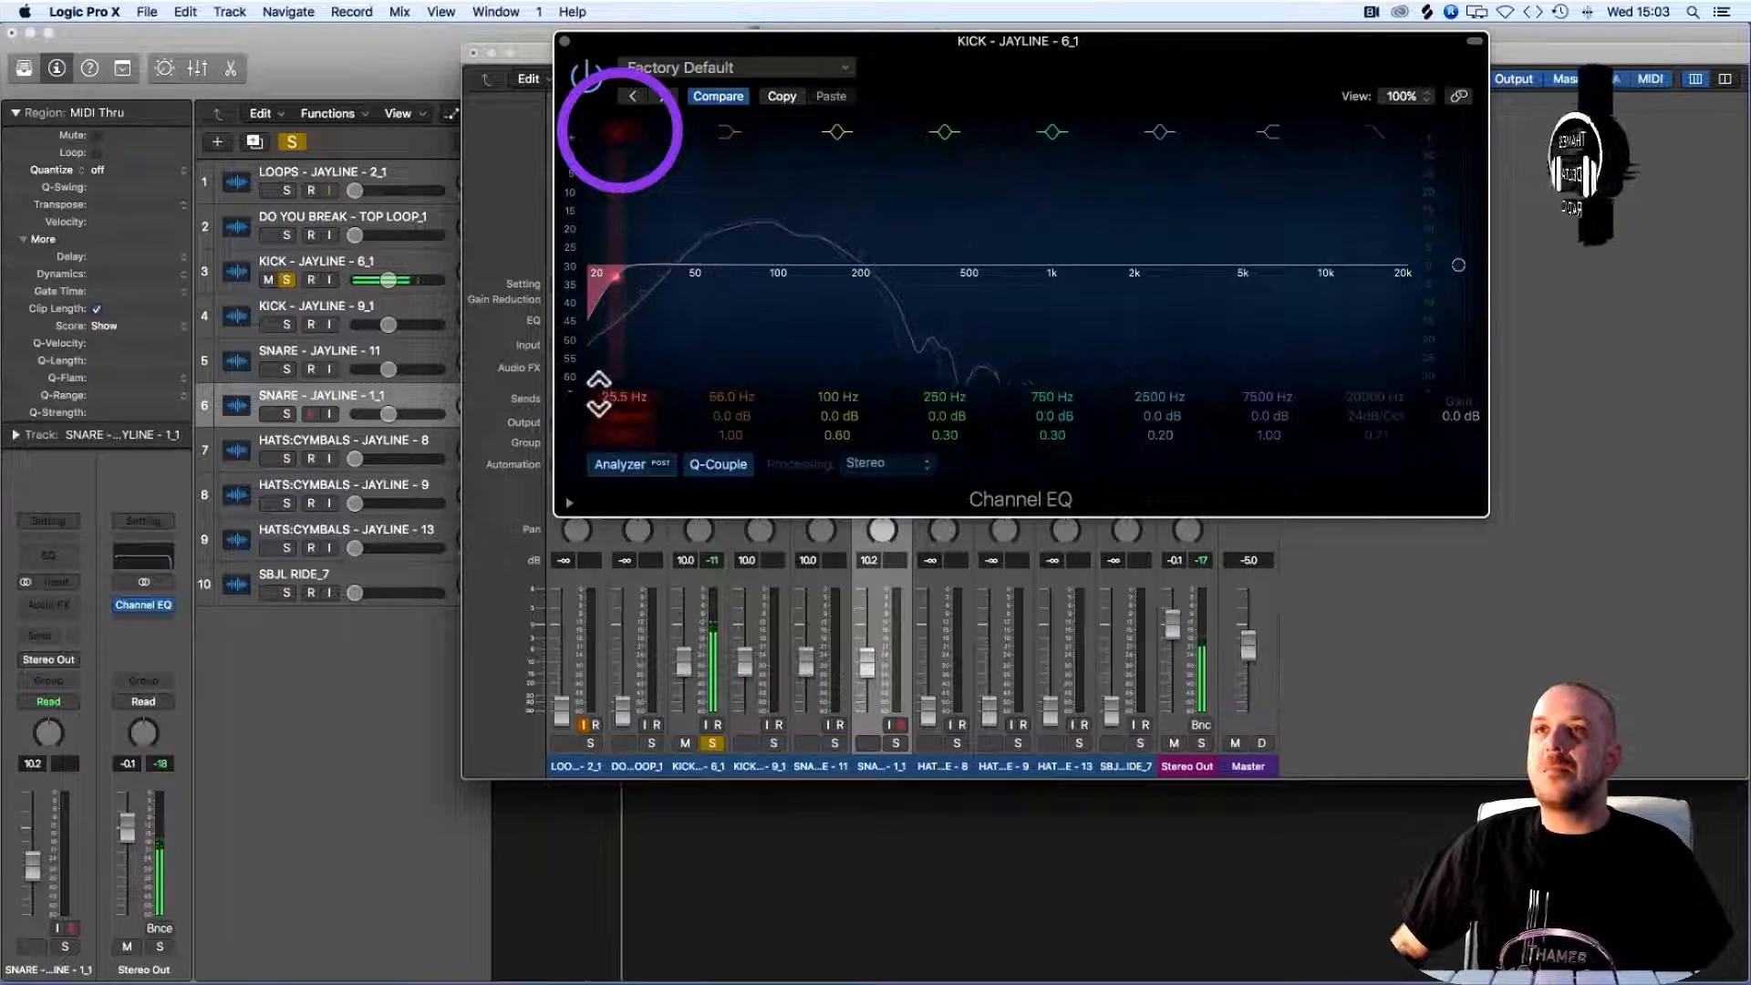
{"action": "left_click", "coordinate": [616, 412]}
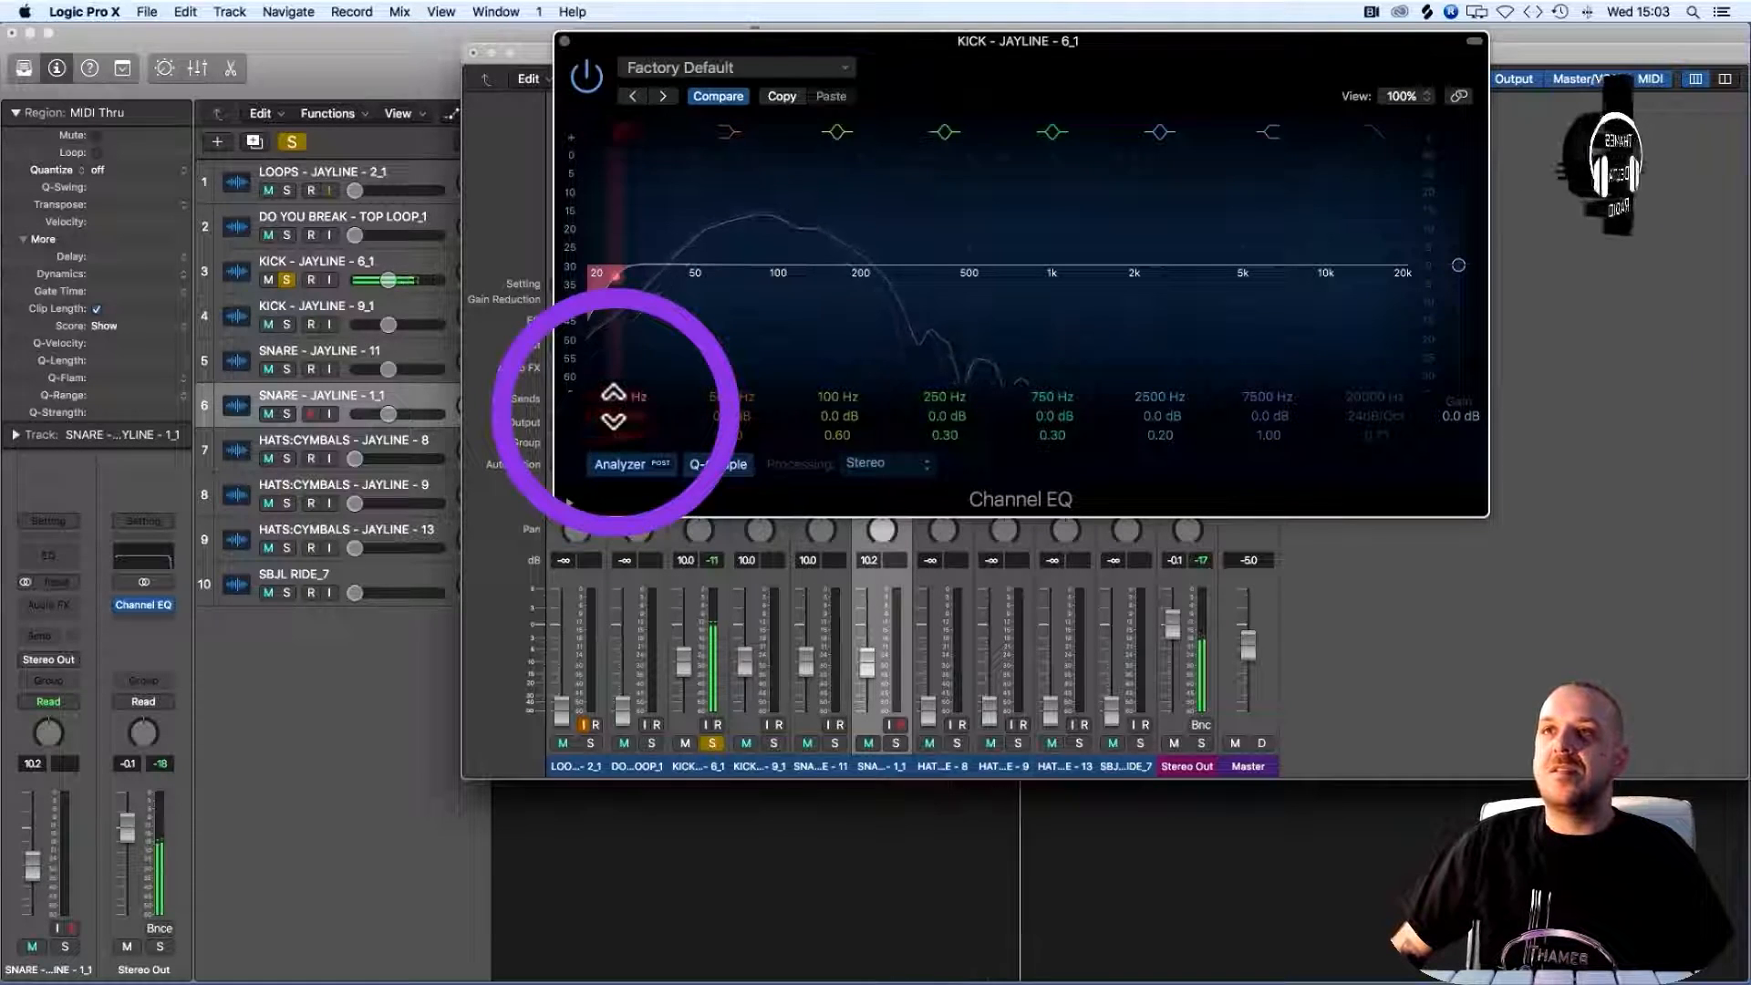
{"action": "left_click_drag", "start_coordinate": [606, 394], "coordinate": [605, 365]}
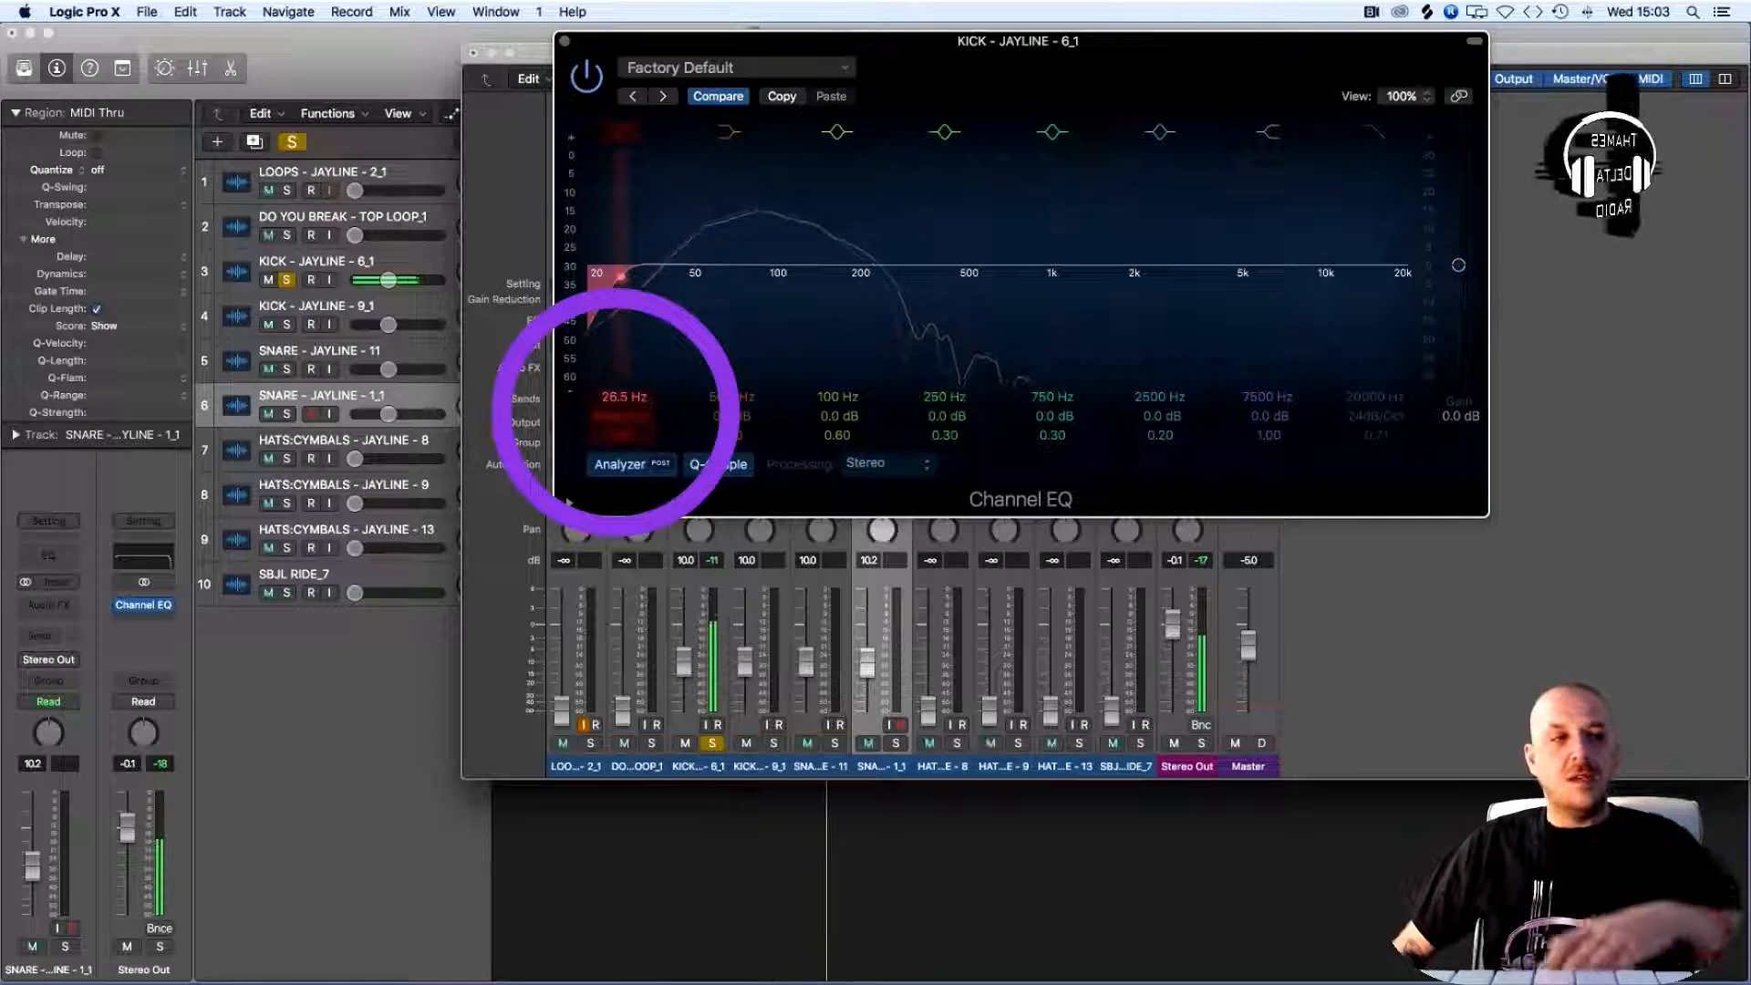
{"action": "left_click_drag", "start_coordinate": [616, 405], "coordinate": [616, 407]}
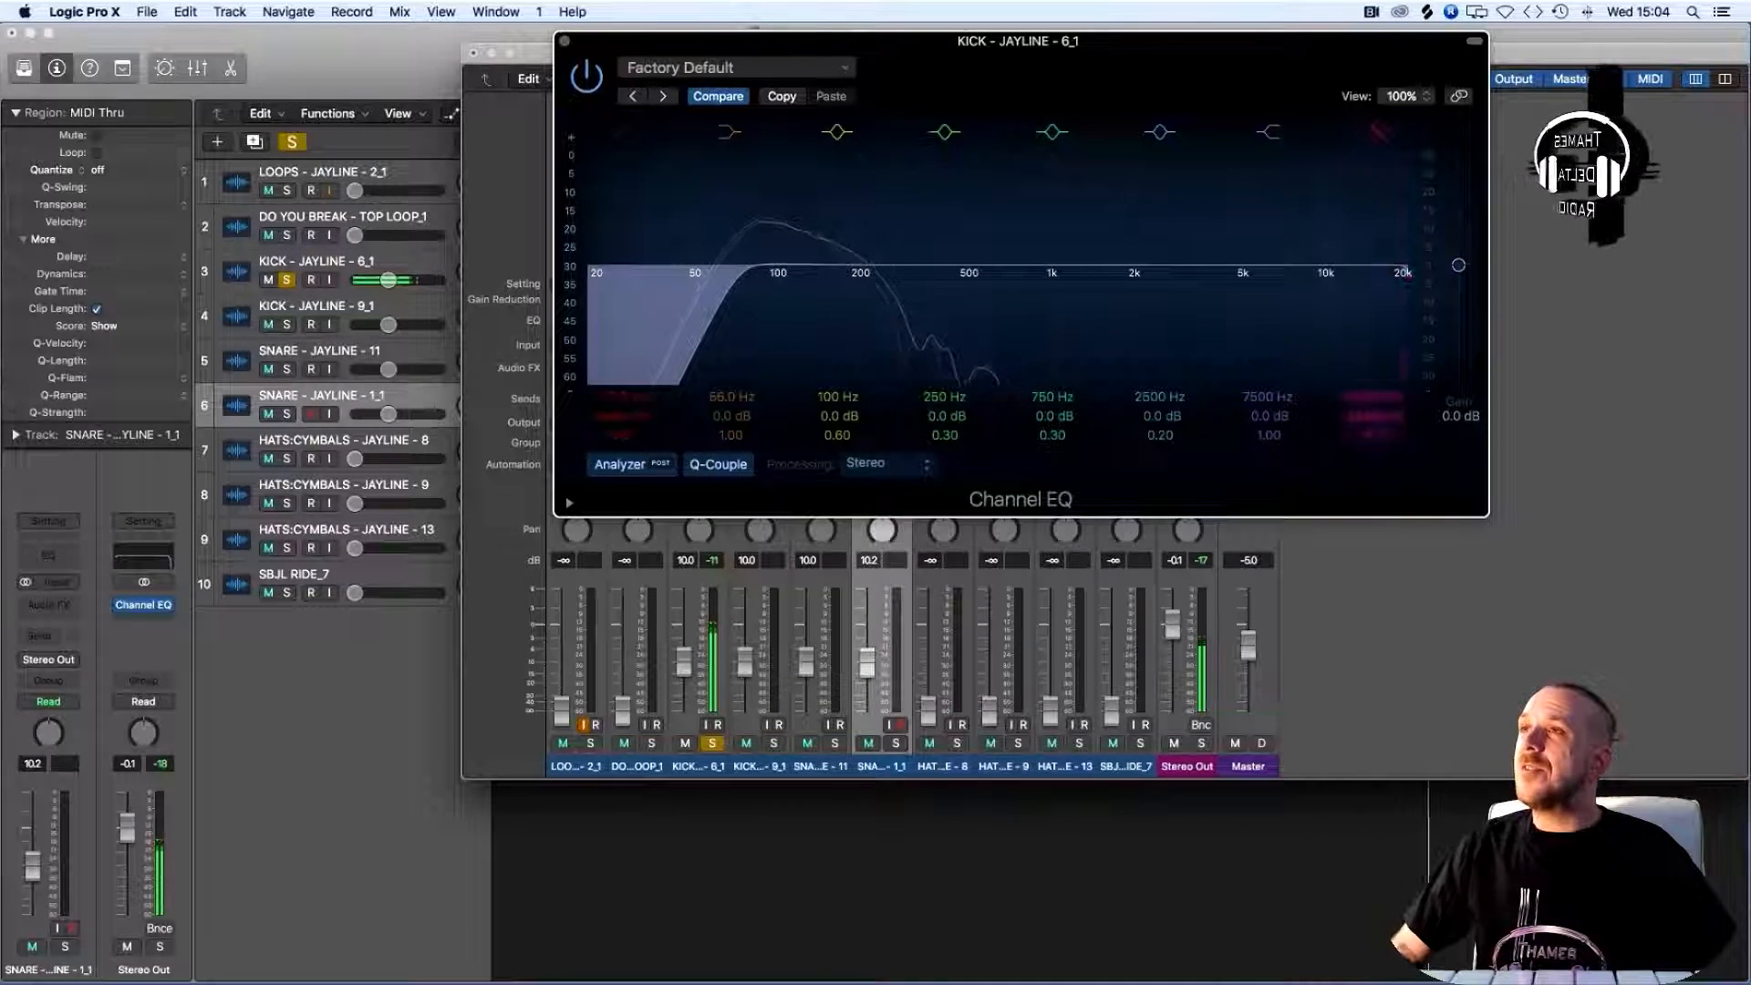
Sweep the kick EQ's high cut down through the mids and settle it at about 400 Hz
{"action": "left_click_drag", "start_coordinate": [1379, 399], "coordinate": [1379, 483]}
{"action": "left_click_drag", "start_coordinate": [826, 239], "coordinate": [786, 234]}
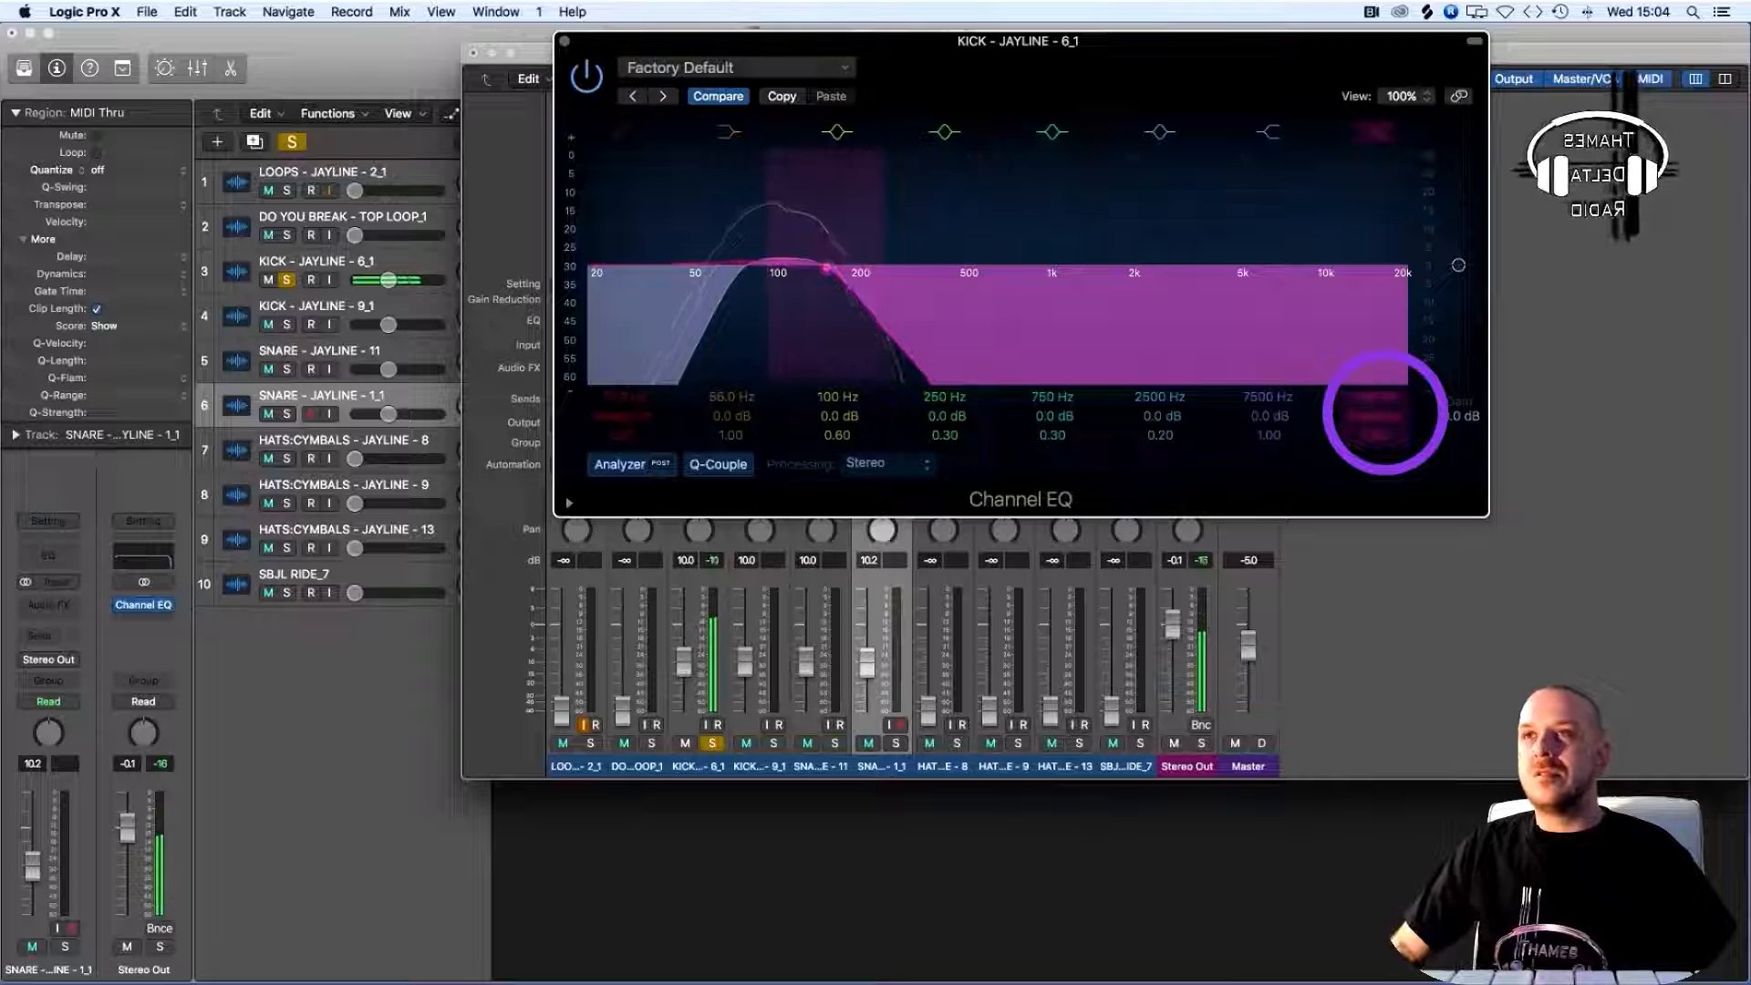
{"action": "left_click_drag", "start_coordinate": [1379, 413], "coordinate": [1379, 392]}
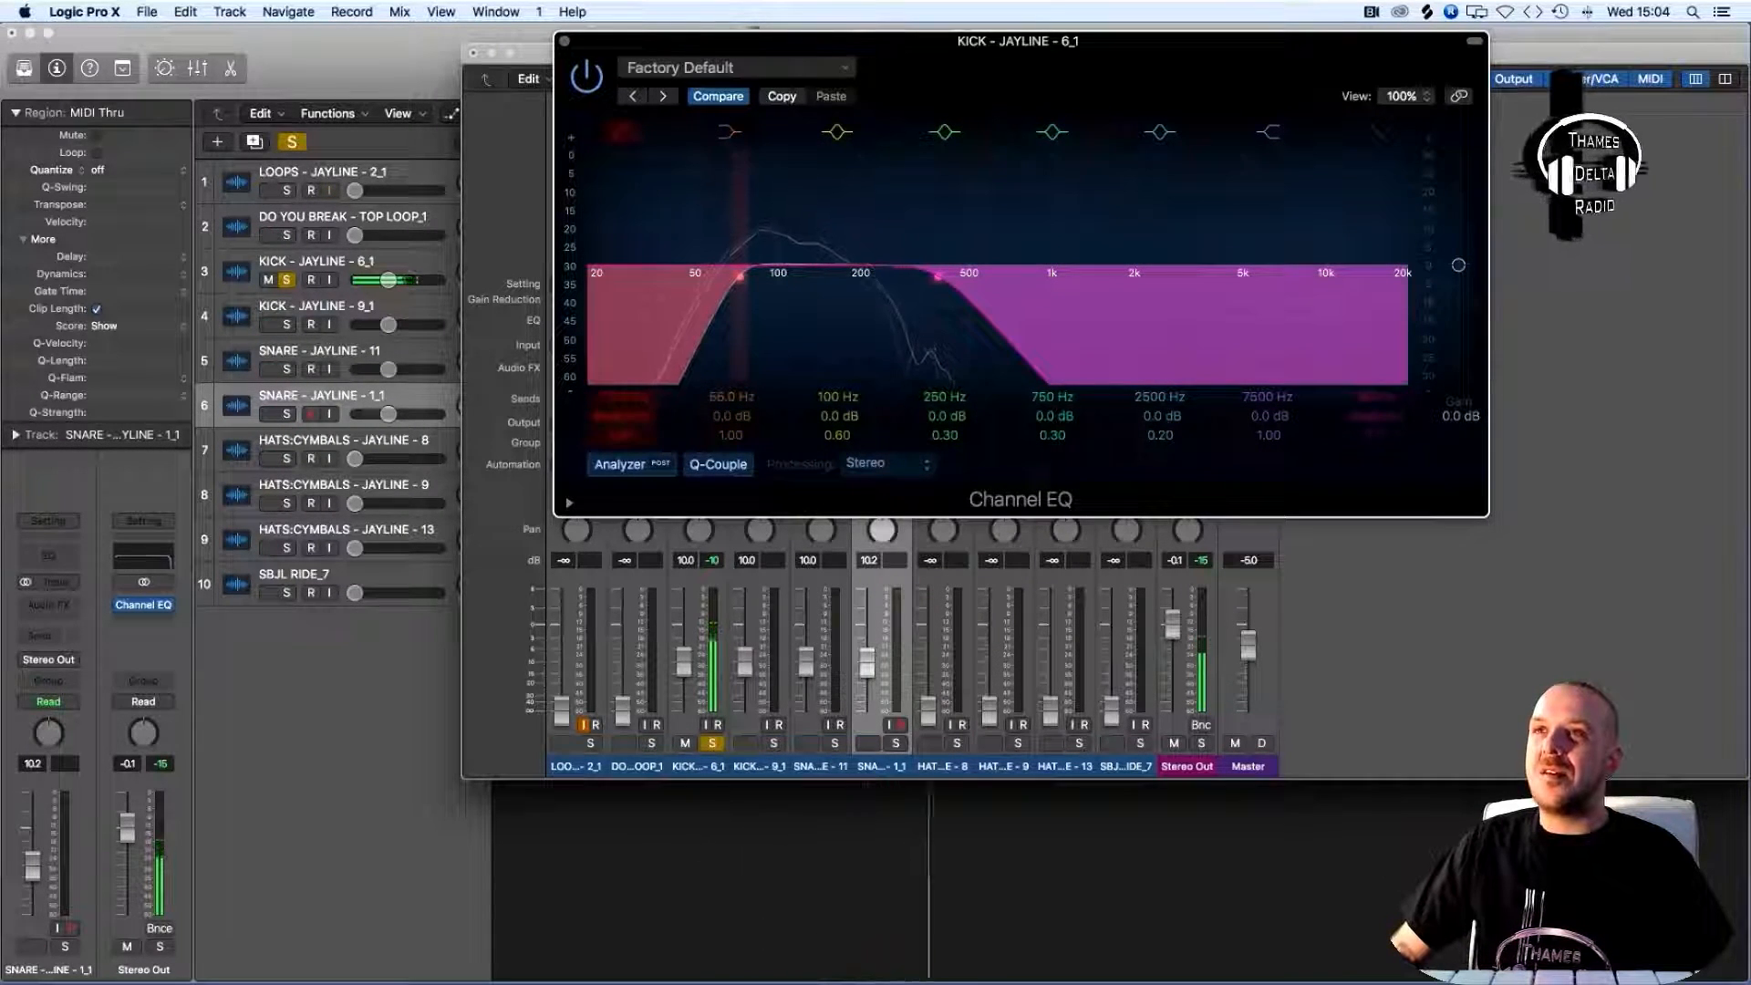
Lower the kick EQ's low cut to about 60 Hz and close the Channel EQ
{"action": "left_click_drag", "start_coordinate": [740, 276], "coordinate": [719, 276]}
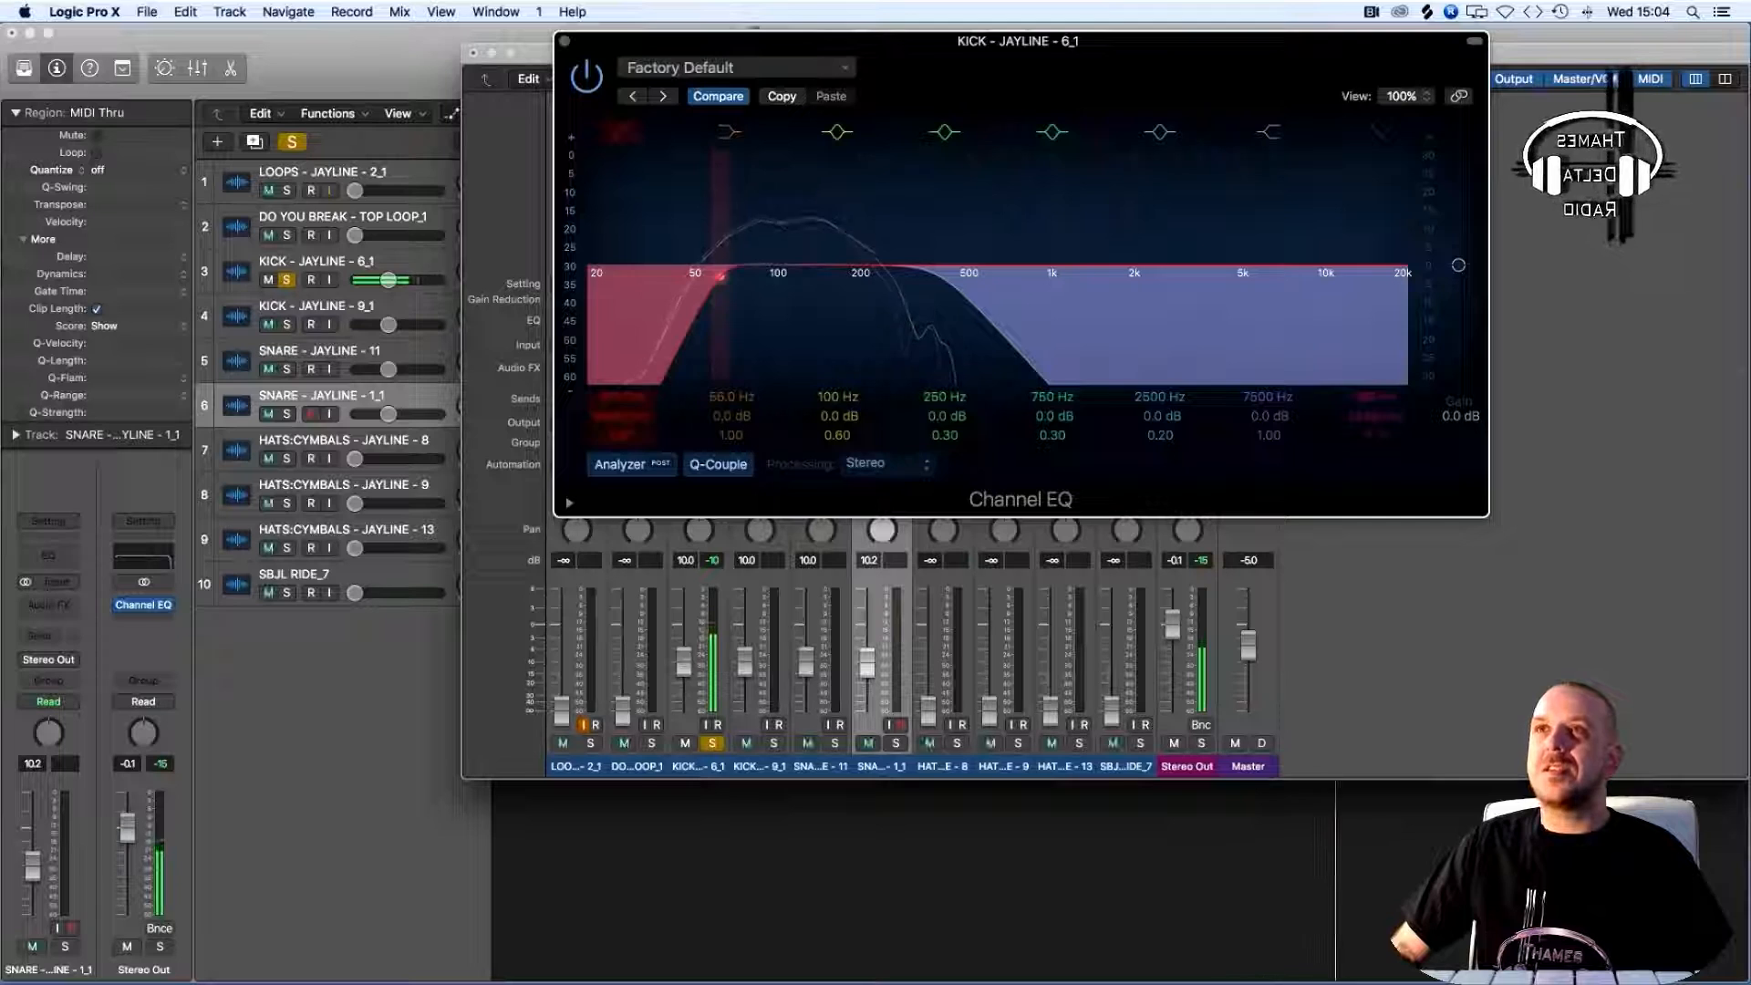
{"action": "left_click", "coordinate": [564, 41]}
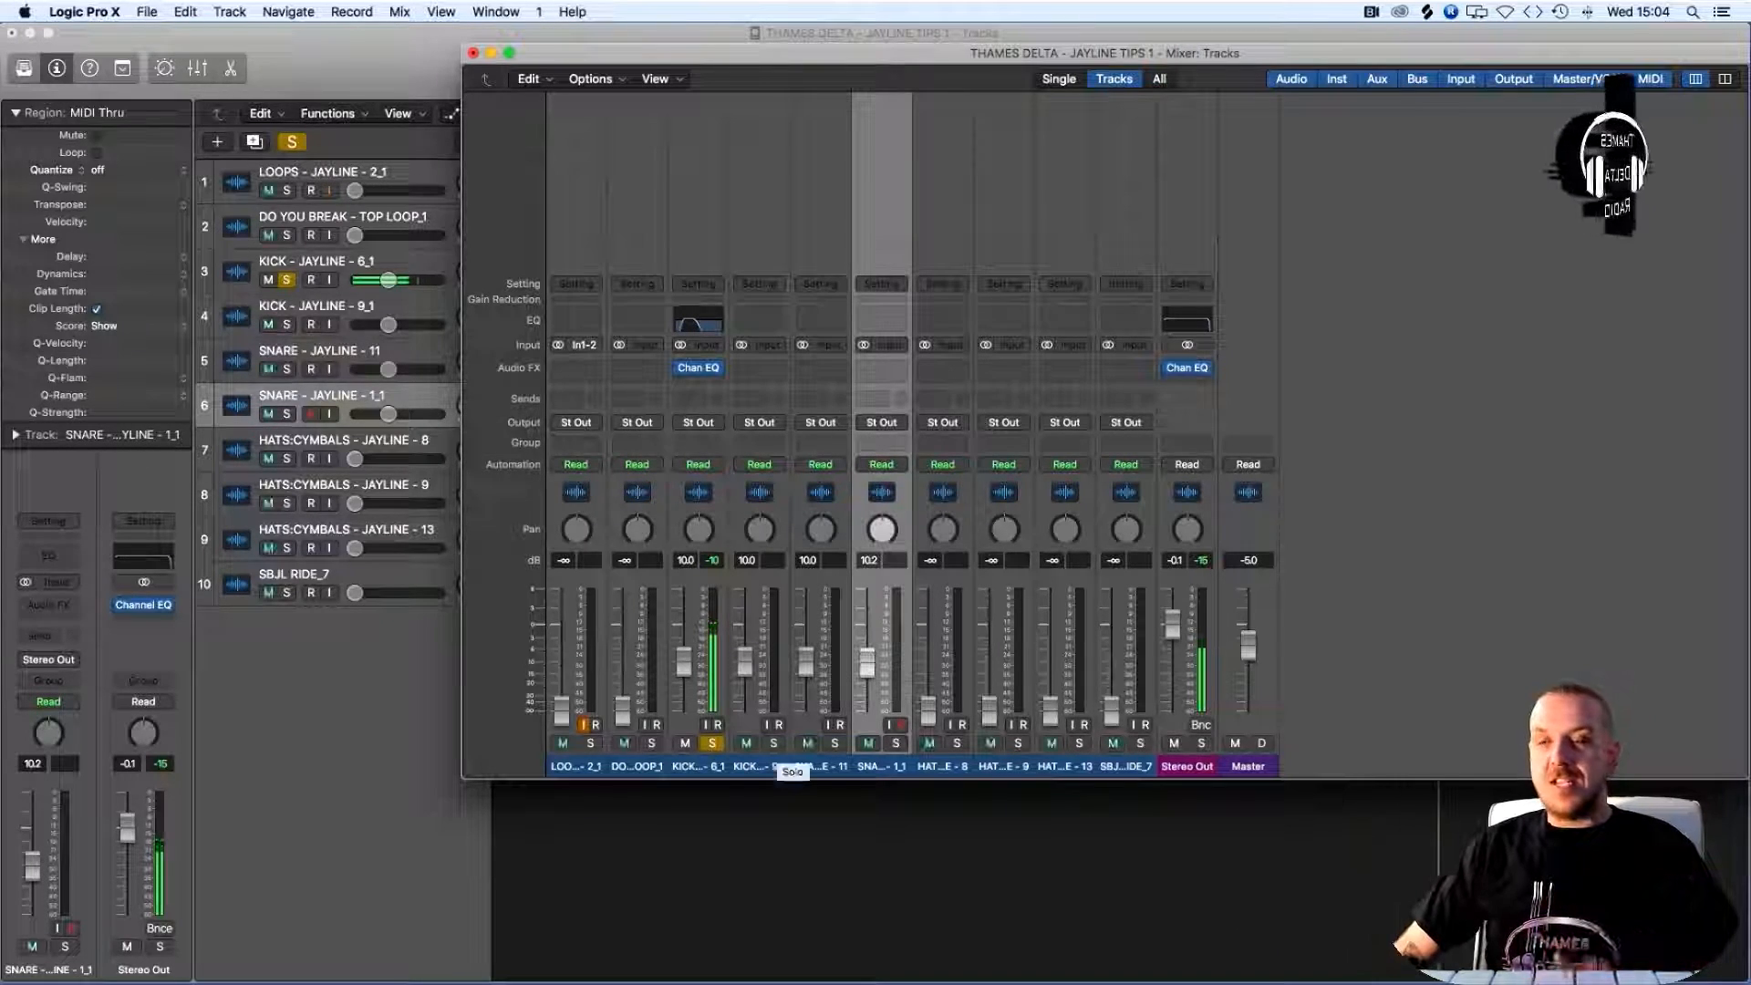
Solo KICK - JAYLINE - 9_1 alongside the first kick and balance them at -15.6 dB and -8.6 dB respectively
{"action": "left_click", "coordinate": [773, 743]}
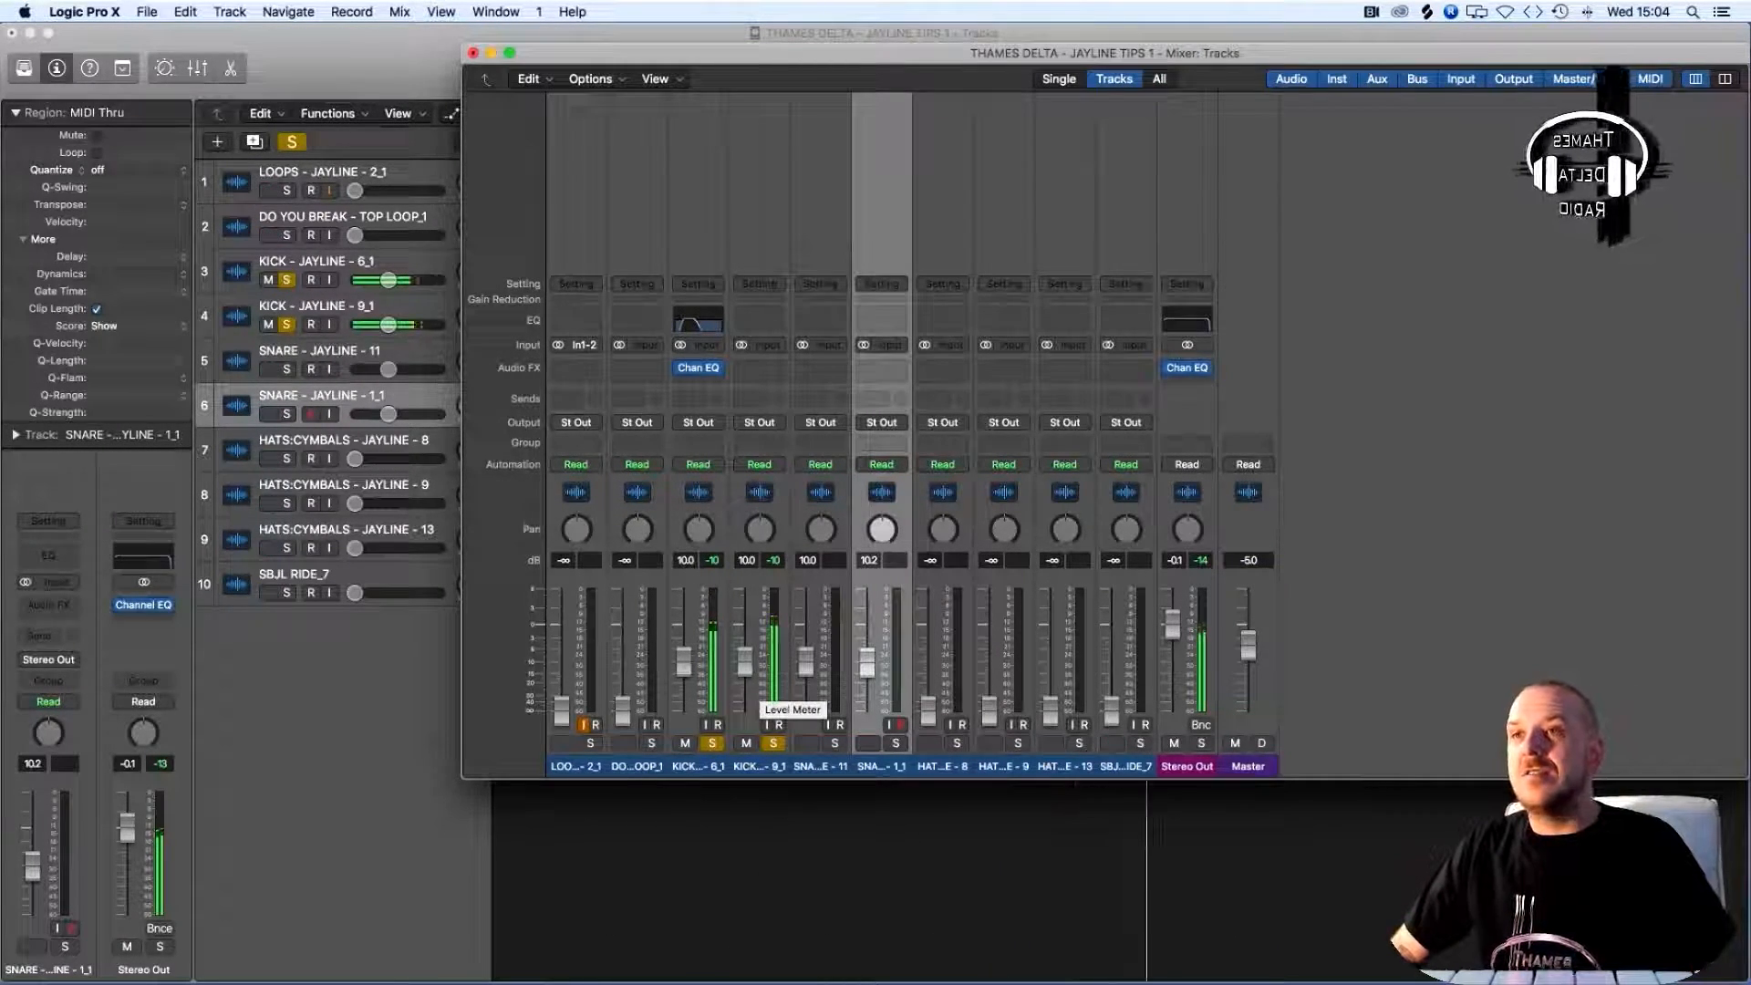
{"action": "left_click_drag", "start_coordinate": [744, 661], "coordinate": [744, 708]}
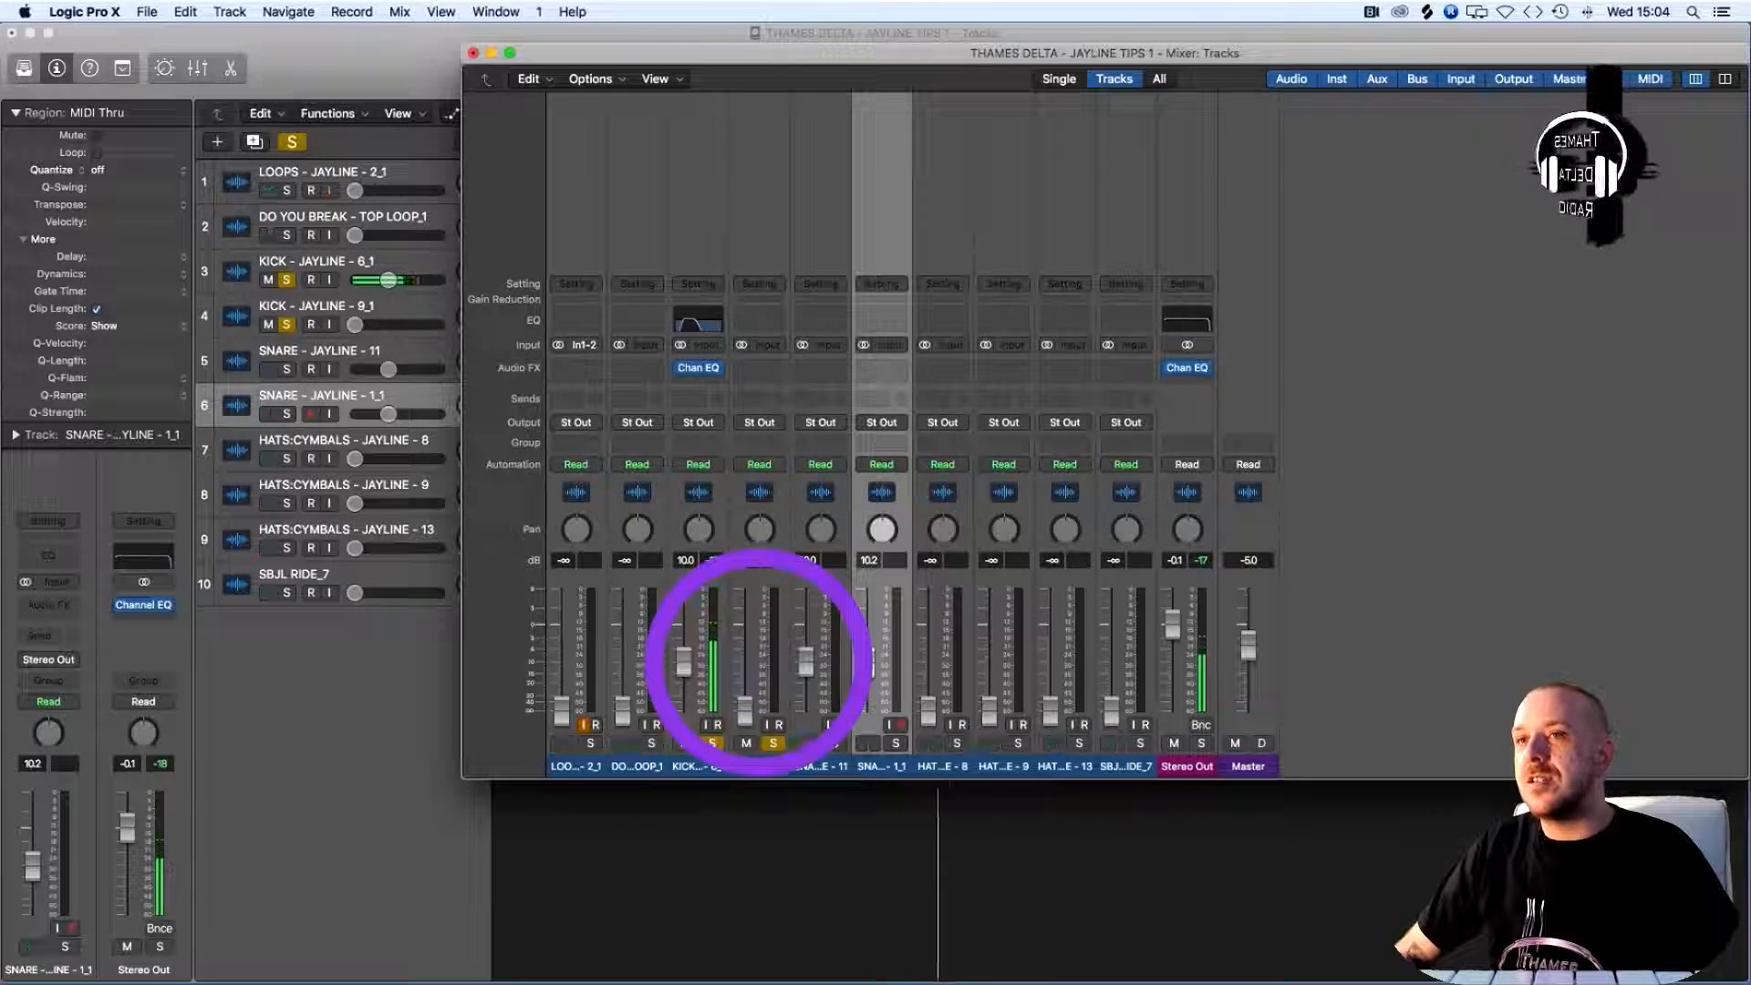
{"action": "left_click_drag", "start_coordinate": [685, 667], "coordinate": [686, 666]}
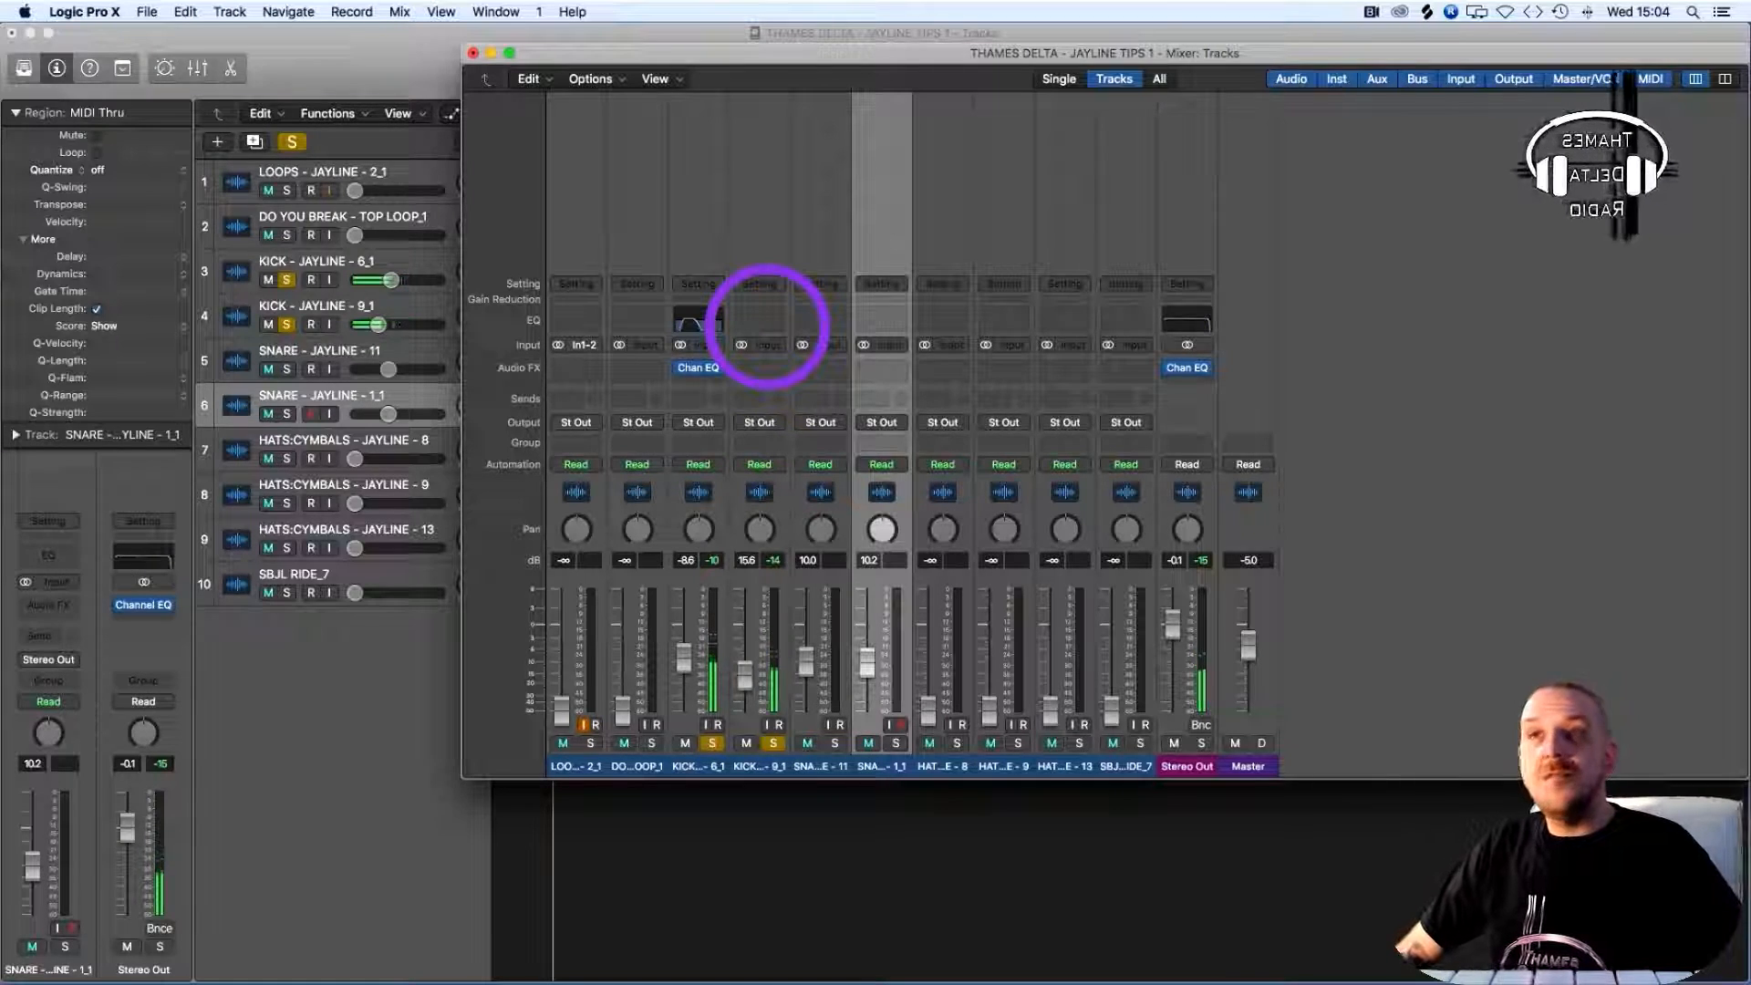
Add a Channel EQ to KICK - JAYLINE - 9_1 with the analyzer running and a low cut at about 134 Hz
{"action": "left_click", "coordinate": [760, 319]}
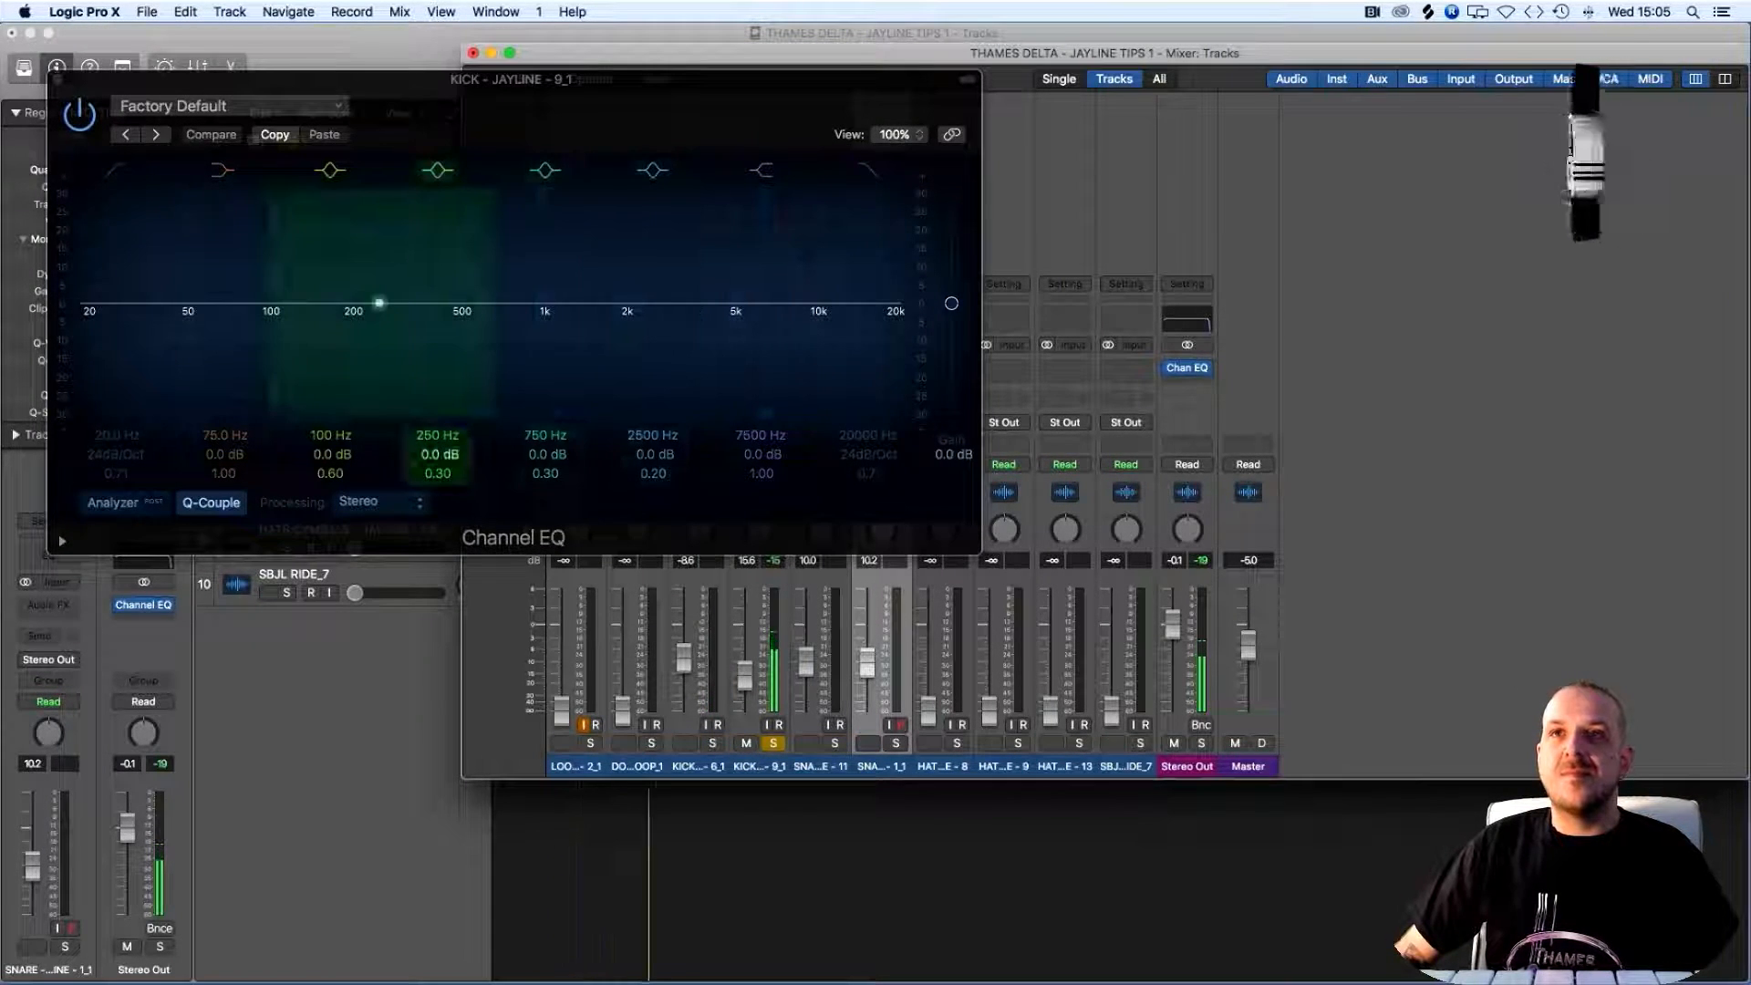
{"action": "left_click", "coordinate": [116, 503]}
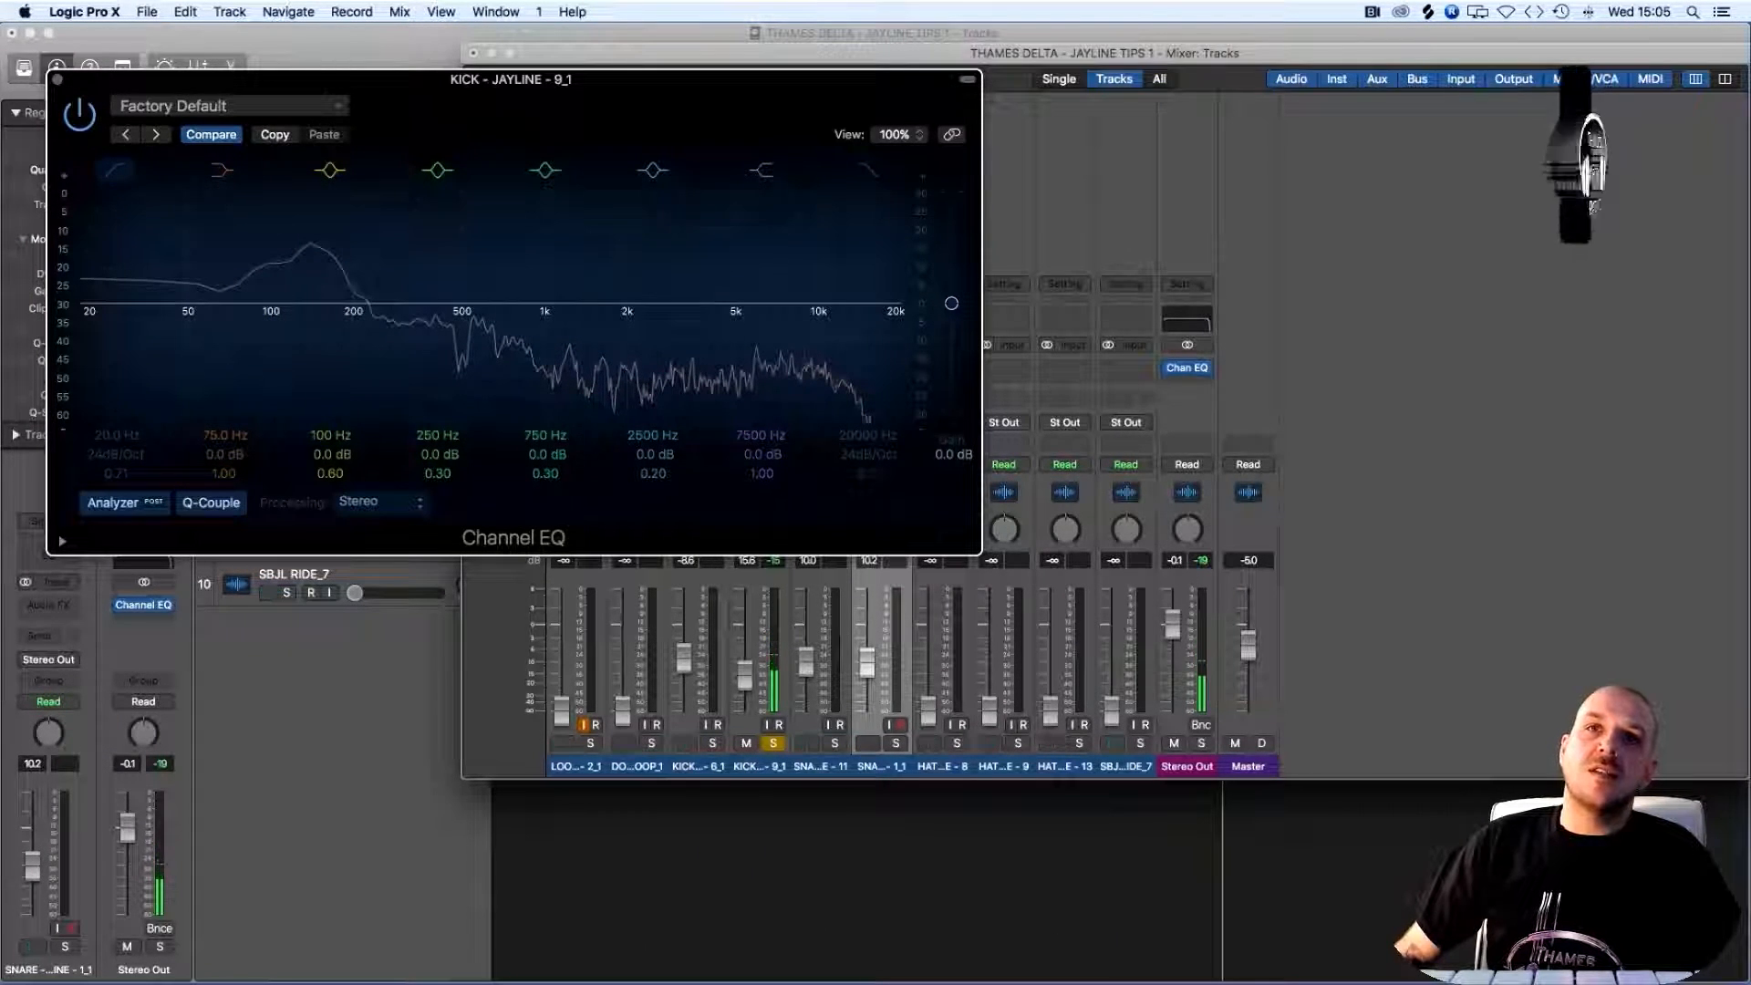
{"action": "left_click", "coordinate": [110, 170]}
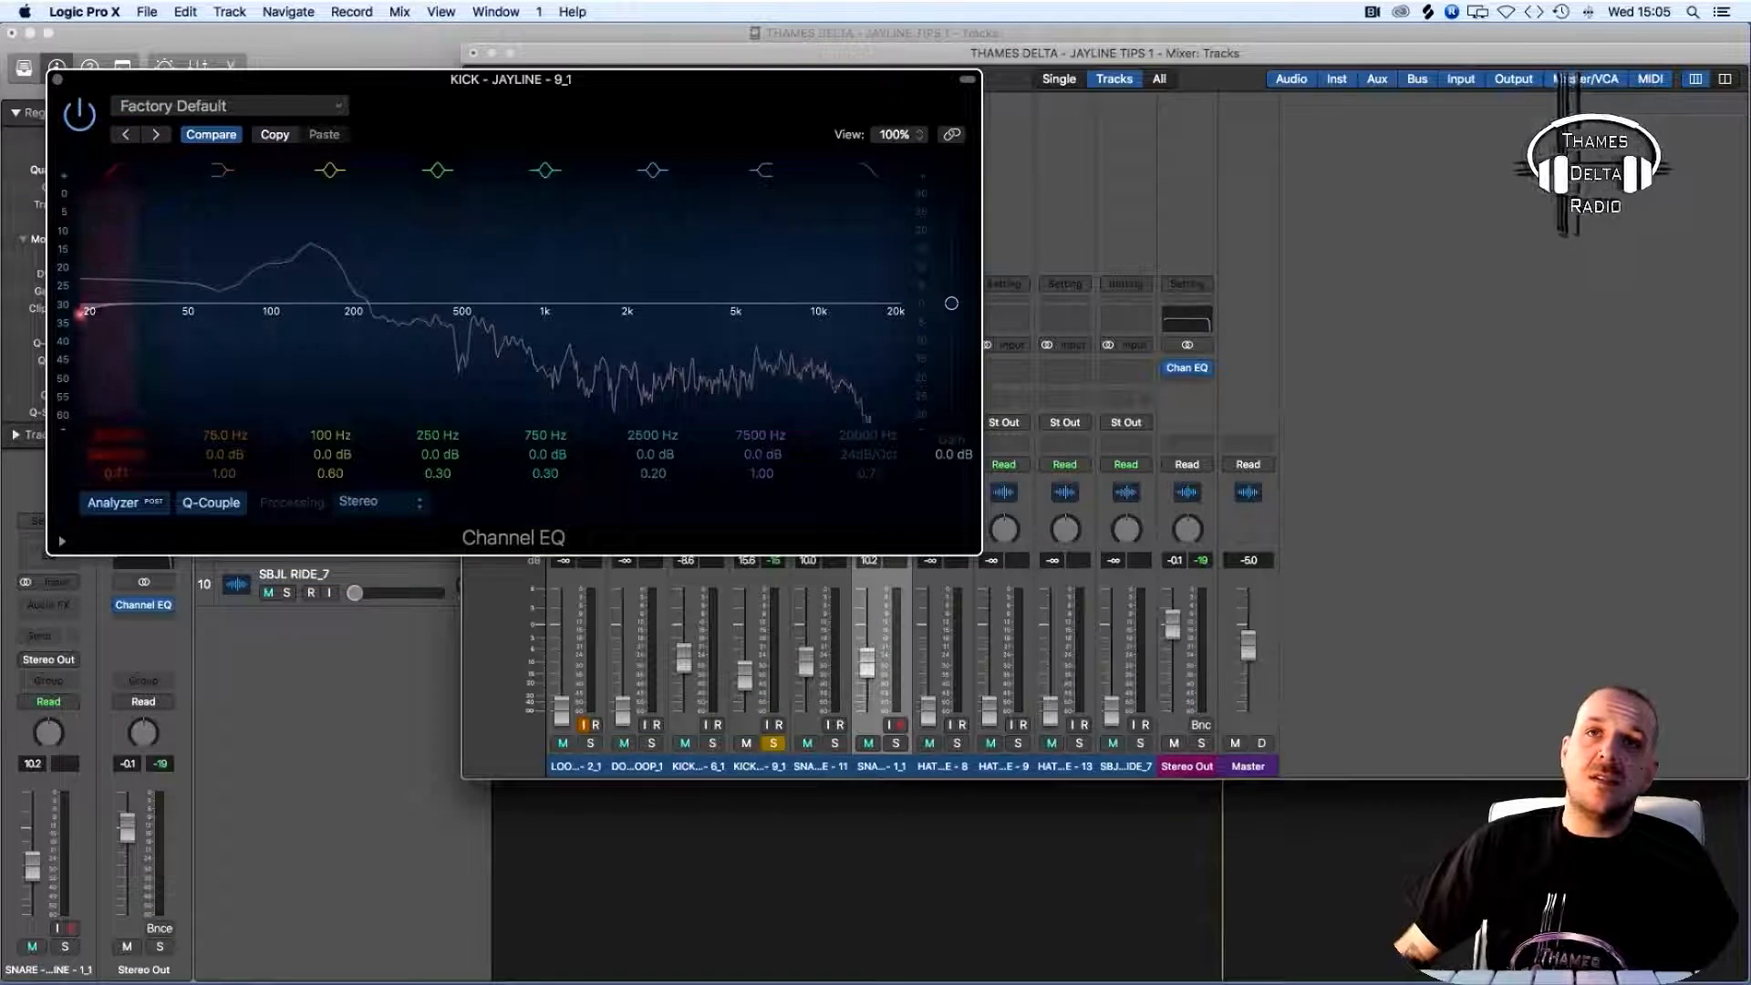
{"action": "left_click_drag", "start_coordinate": [117, 435], "coordinate": [117, 374]}
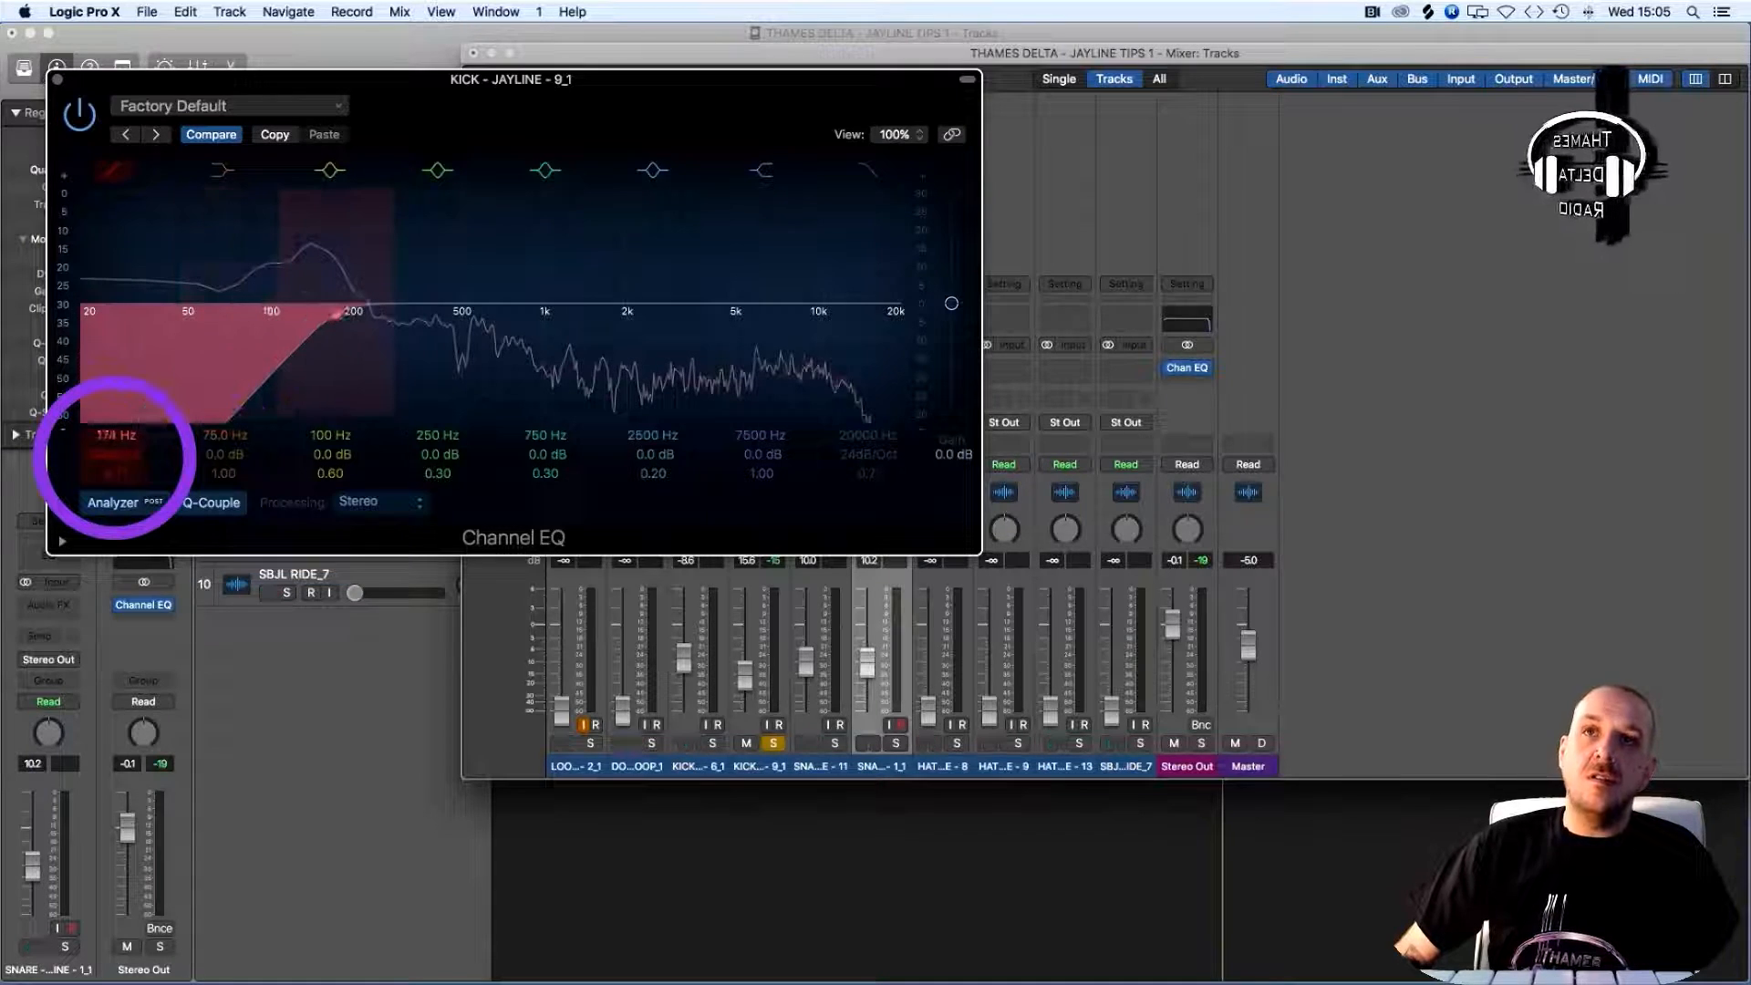
{"action": "left_click_drag", "start_coordinate": [115, 458], "coordinate": [115, 462]}
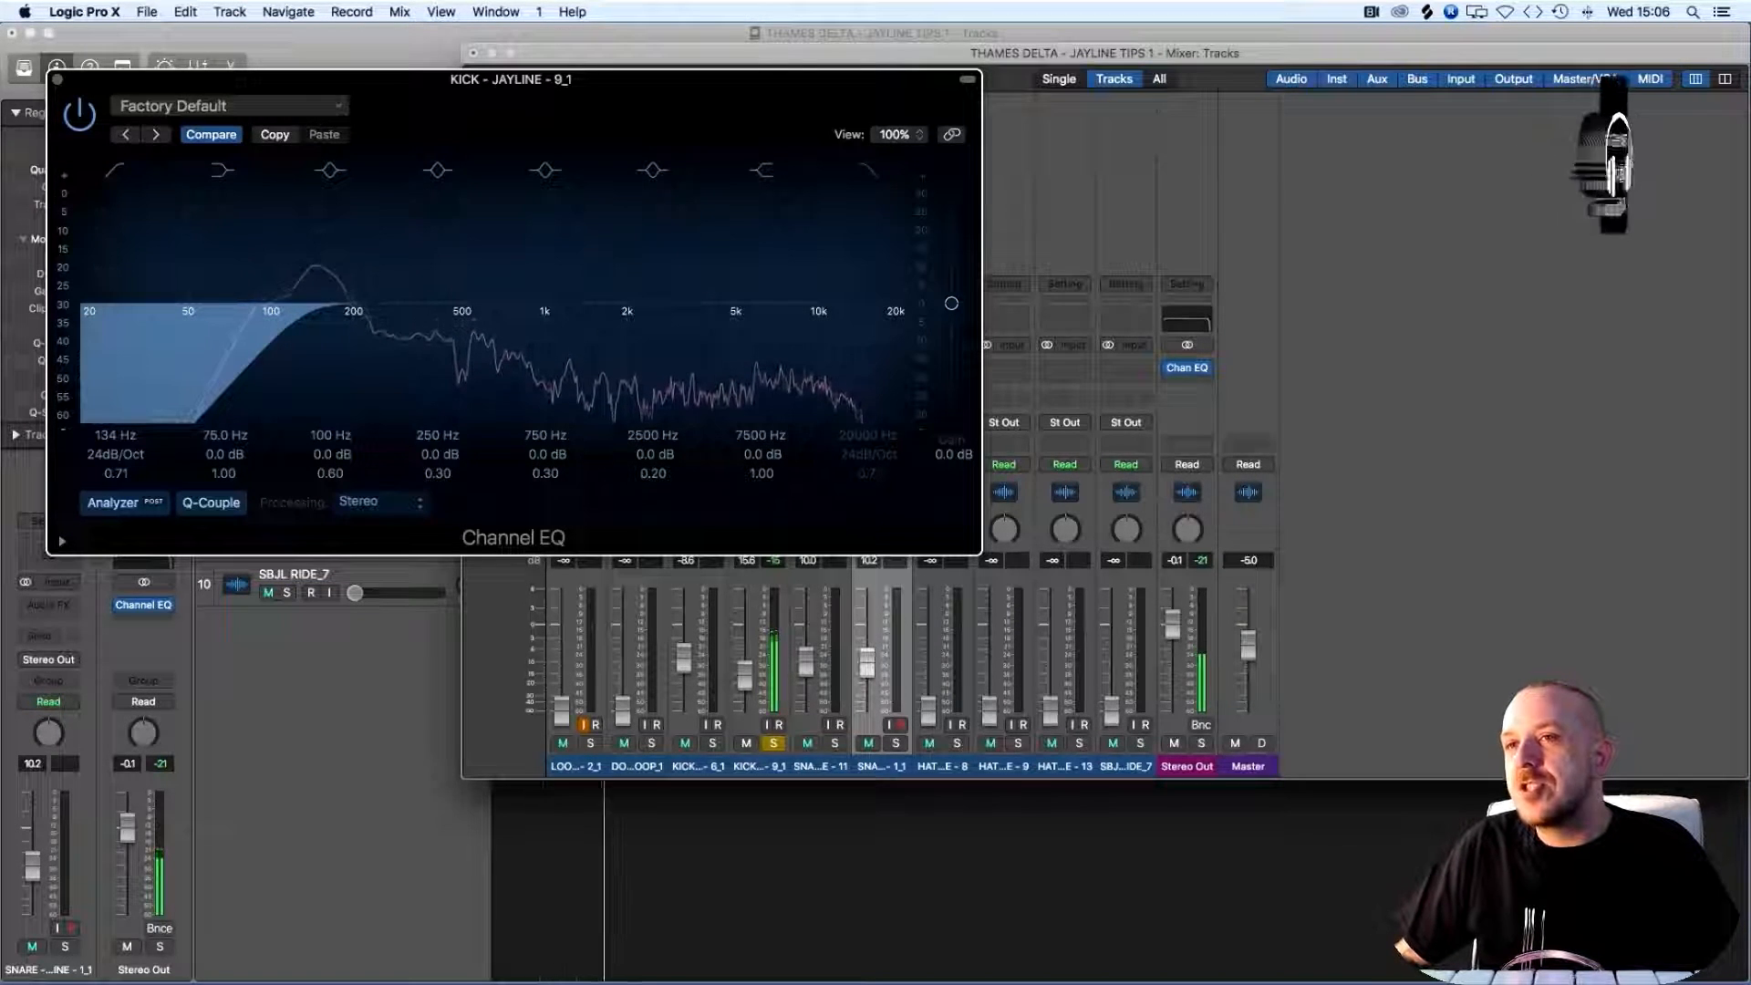
Compare the two kicks by toggling their solos, and bring KICK - JAYLINE - 9_1 to about -13.0 dB
{"action": "left_click", "coordinate": [712, 743]}
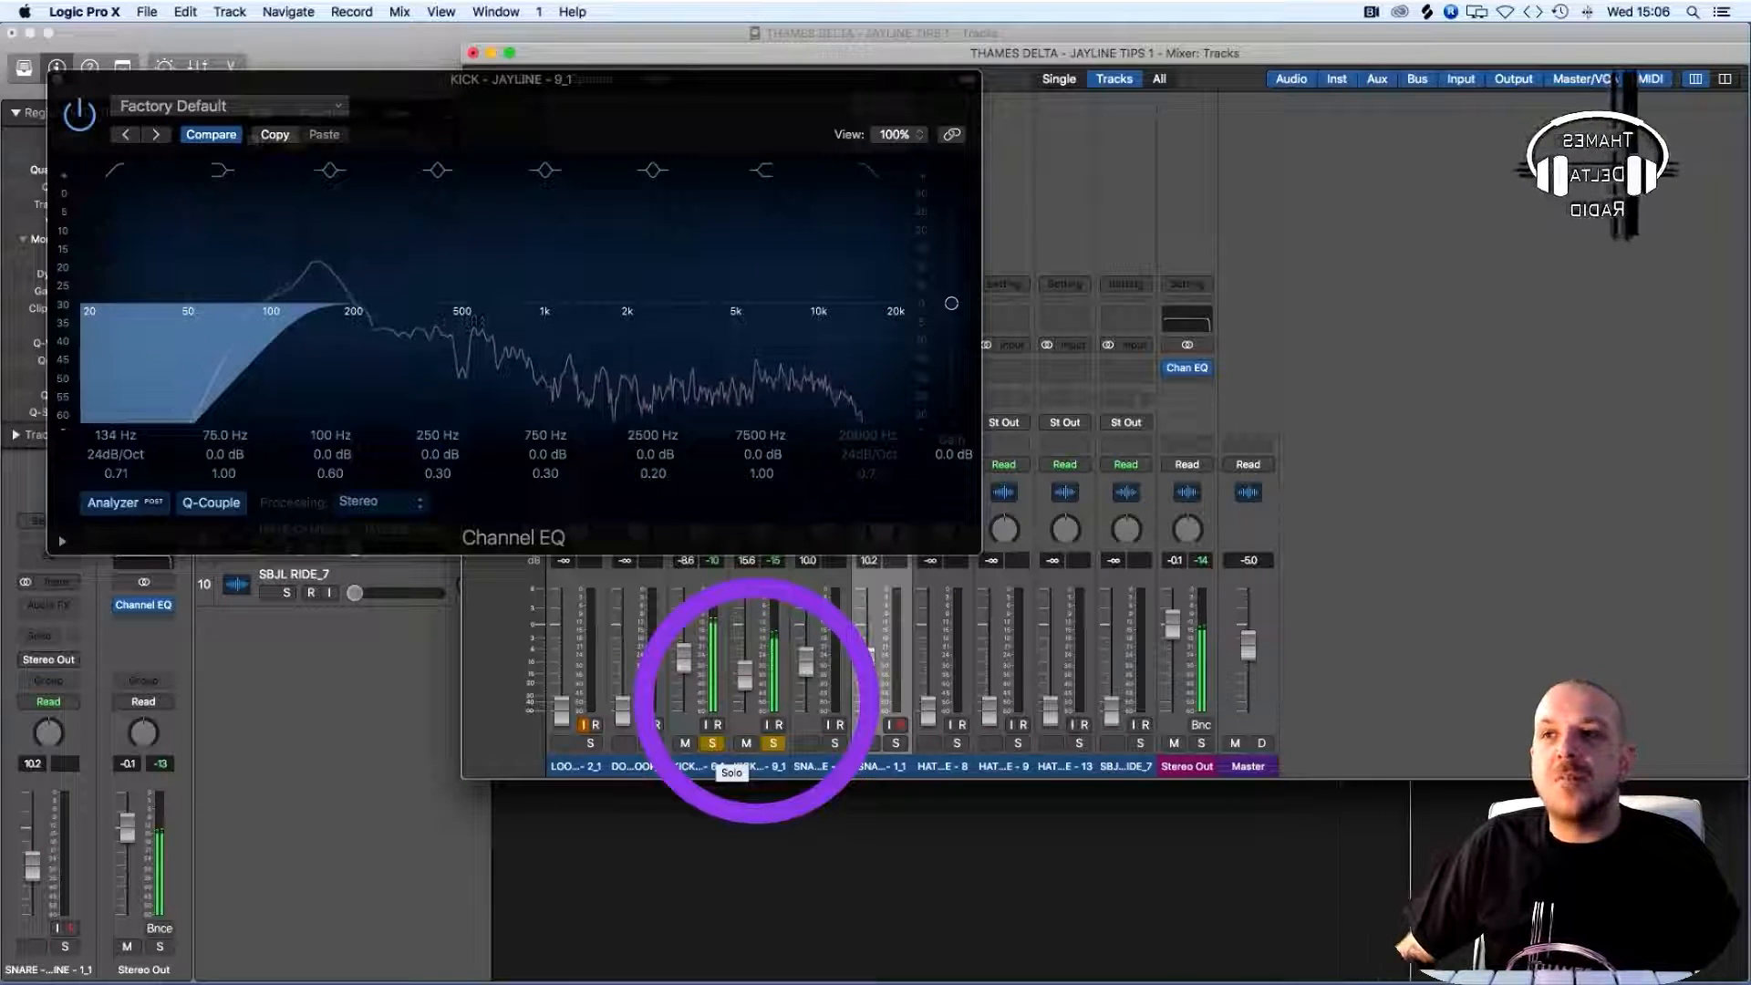
{"action": "left_click", "coordinate": [774, 743]}
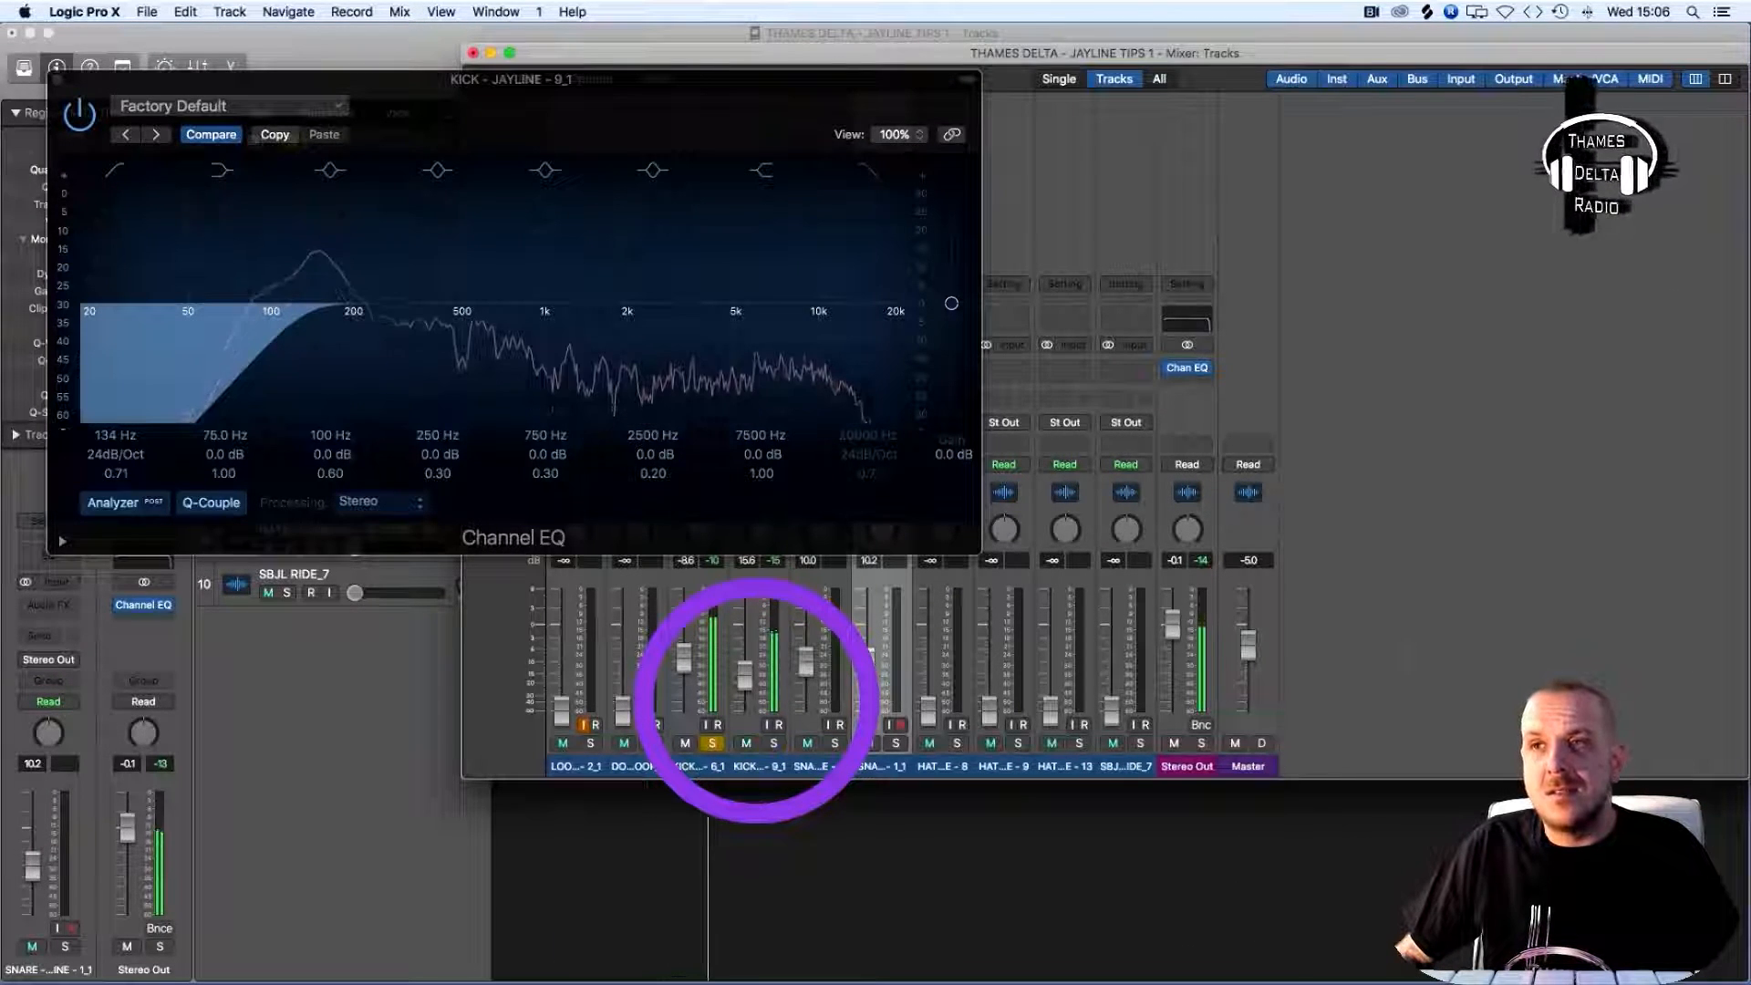
{"action": "left_click", "coordinate": [773, 743]}
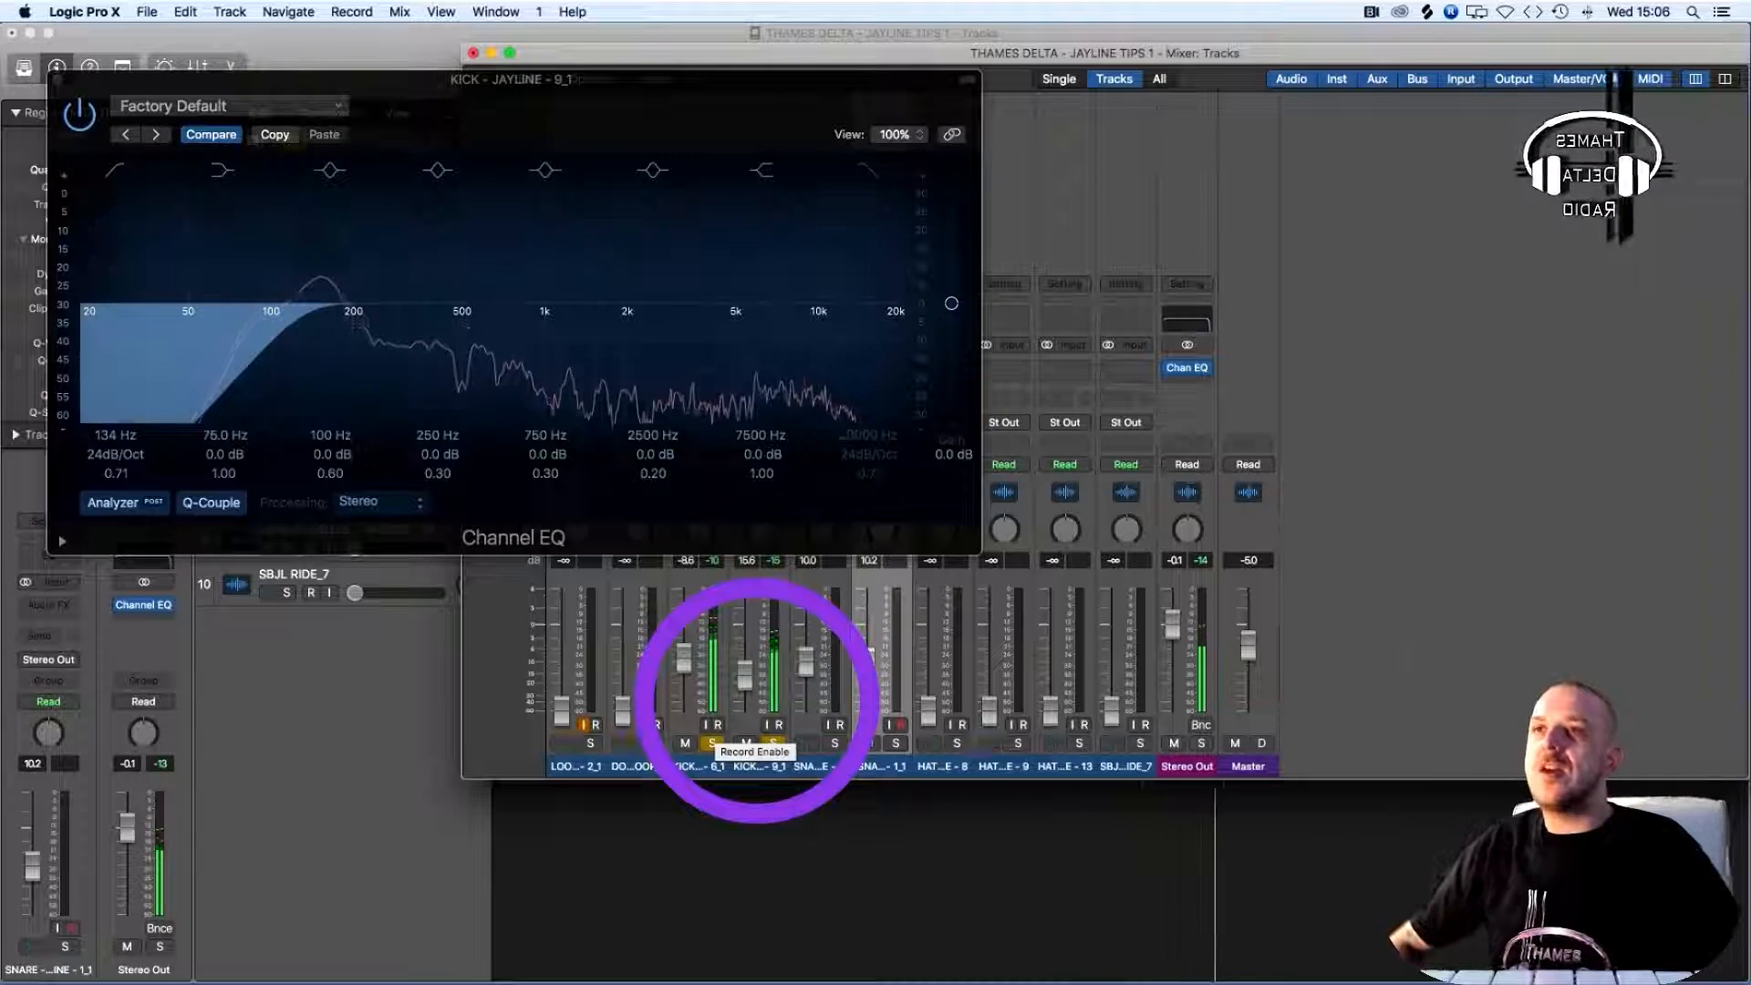
{"action": "mouse_move", "coordinate": [744, 679]}
{"action": "left_mouse_down"}
{"action": "mouse_move", "coordinate": [770, 793]}
{"action": "mouse_move", "coordinate": [771, 665]}
{"action": "left_mouse_up"}
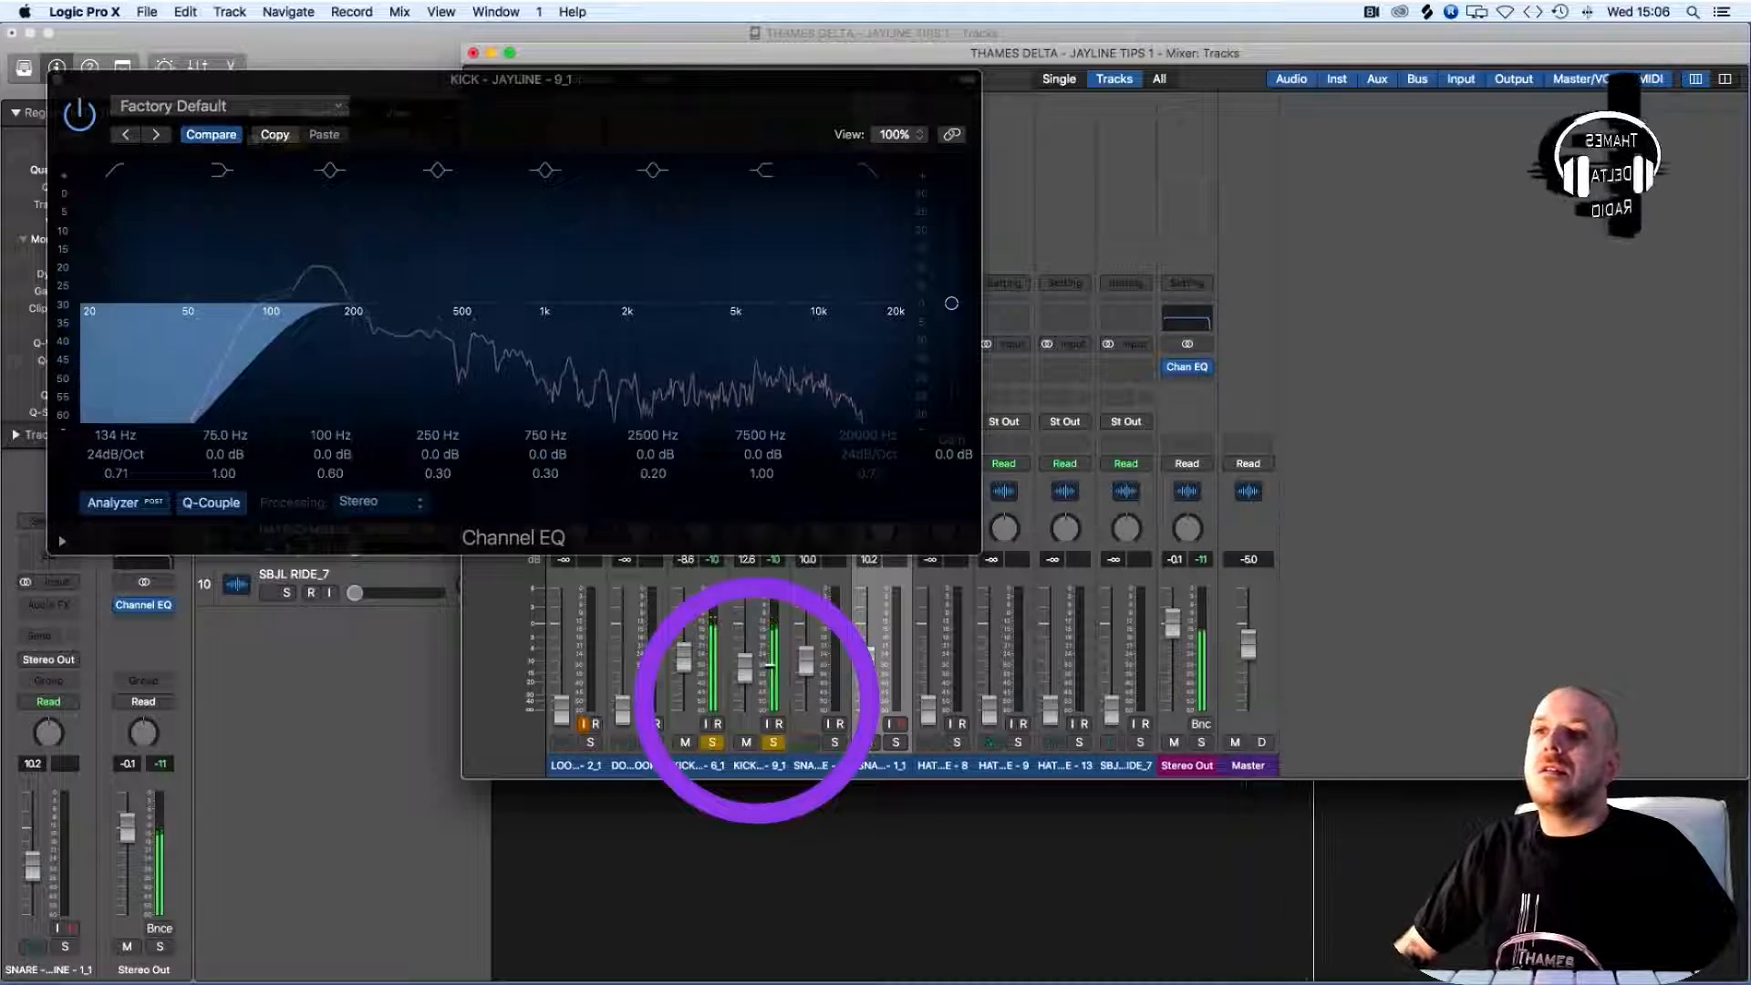
{"action": "left_click_drag", "start_coordinate": [771, 667], "coordinate": [771, 667]}
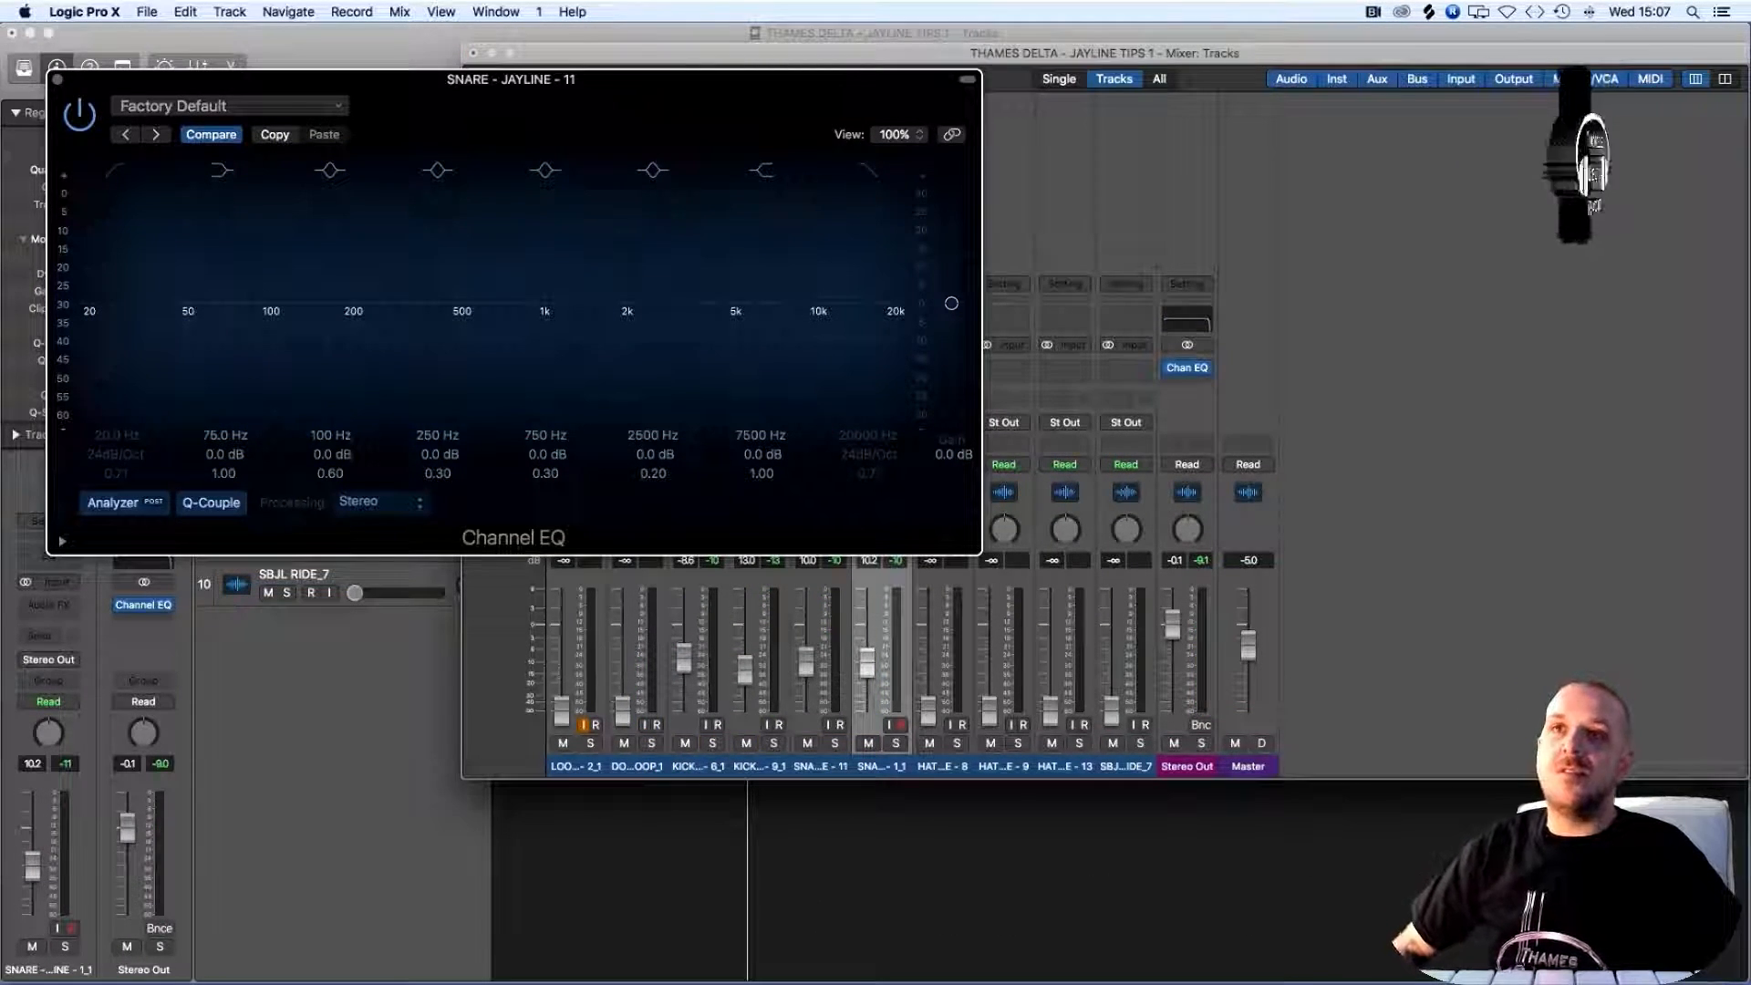
Play the mix and enable a low cut at about 375 Hz in the SNARE - JAYLINE - 11 Channel EQ
{"action": "key", "text": "space"}
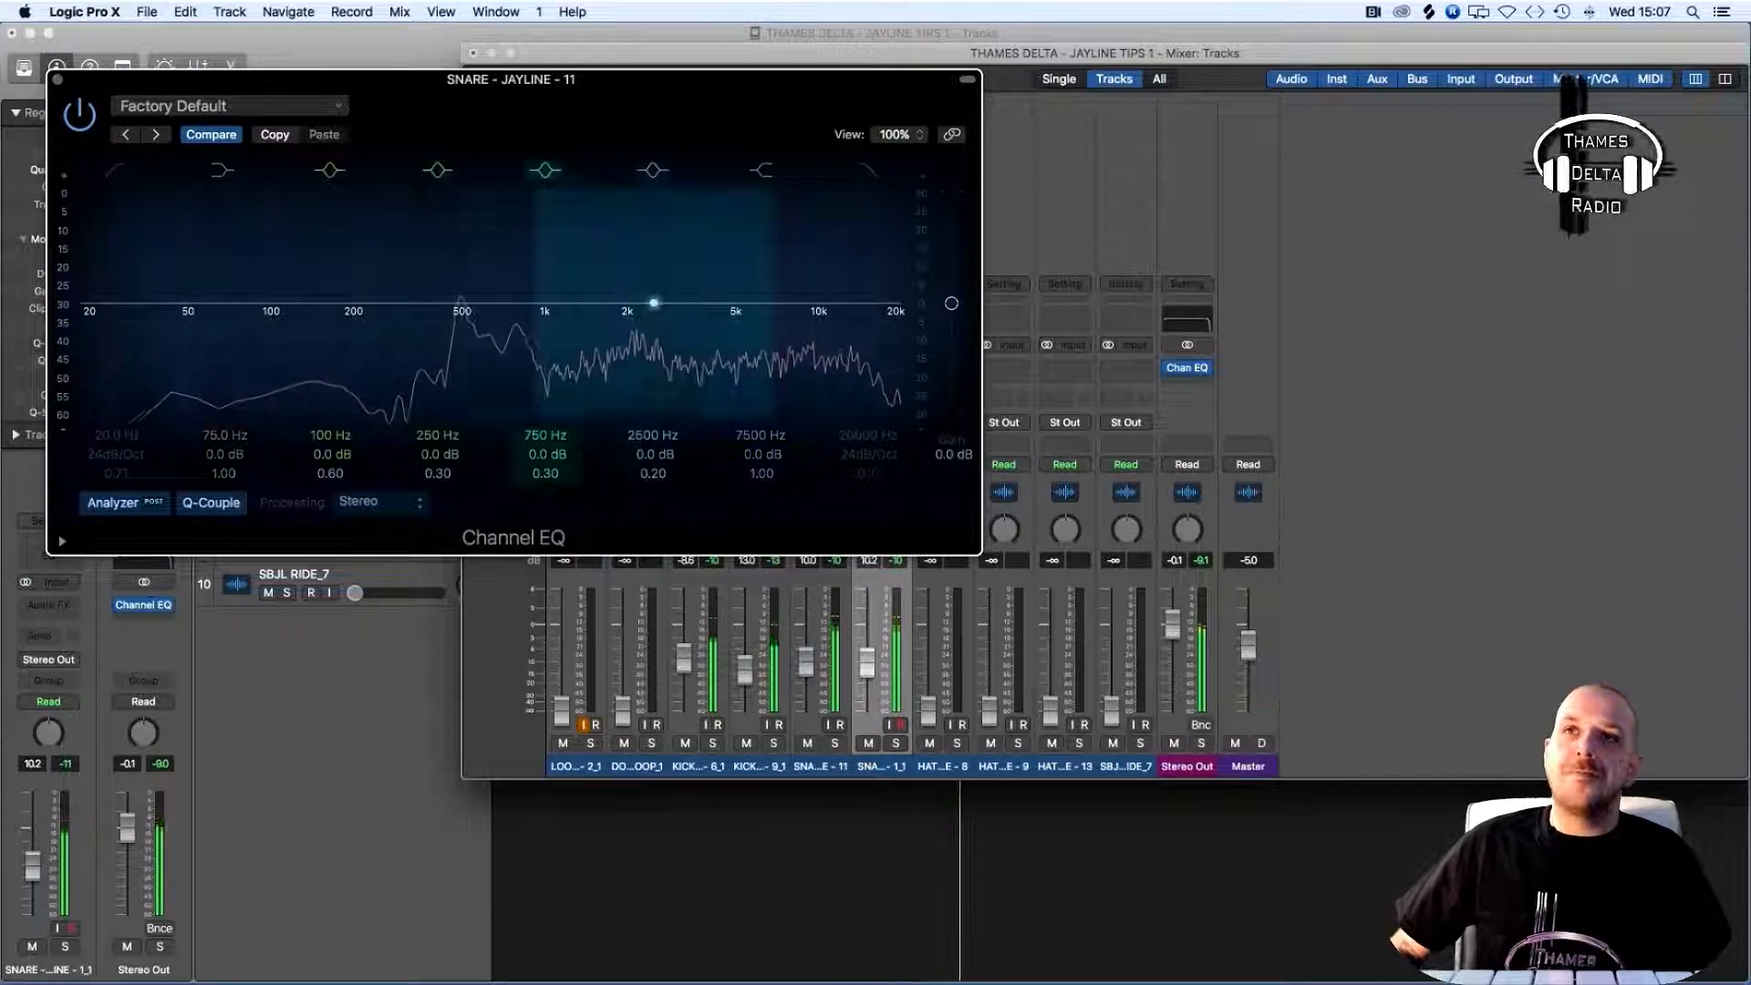
{"action": "left_click", "coordinate": [459, 297]}
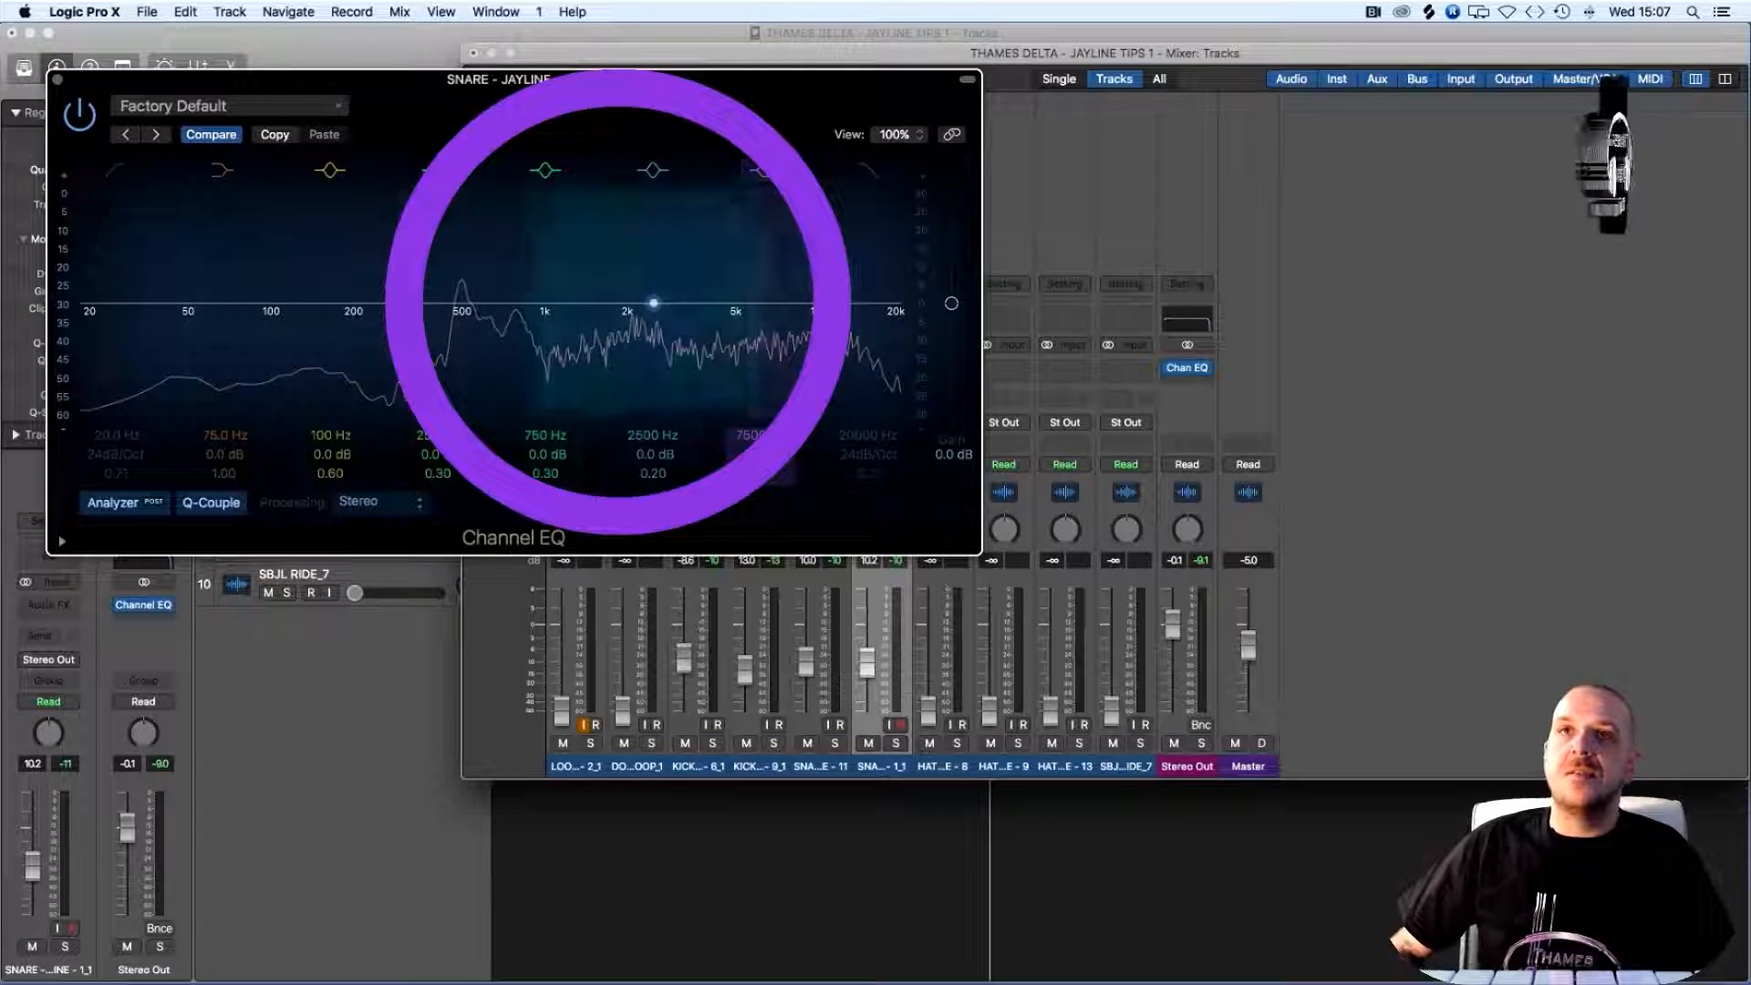
{"action": "left_click", "coordinate": [116, 168]}
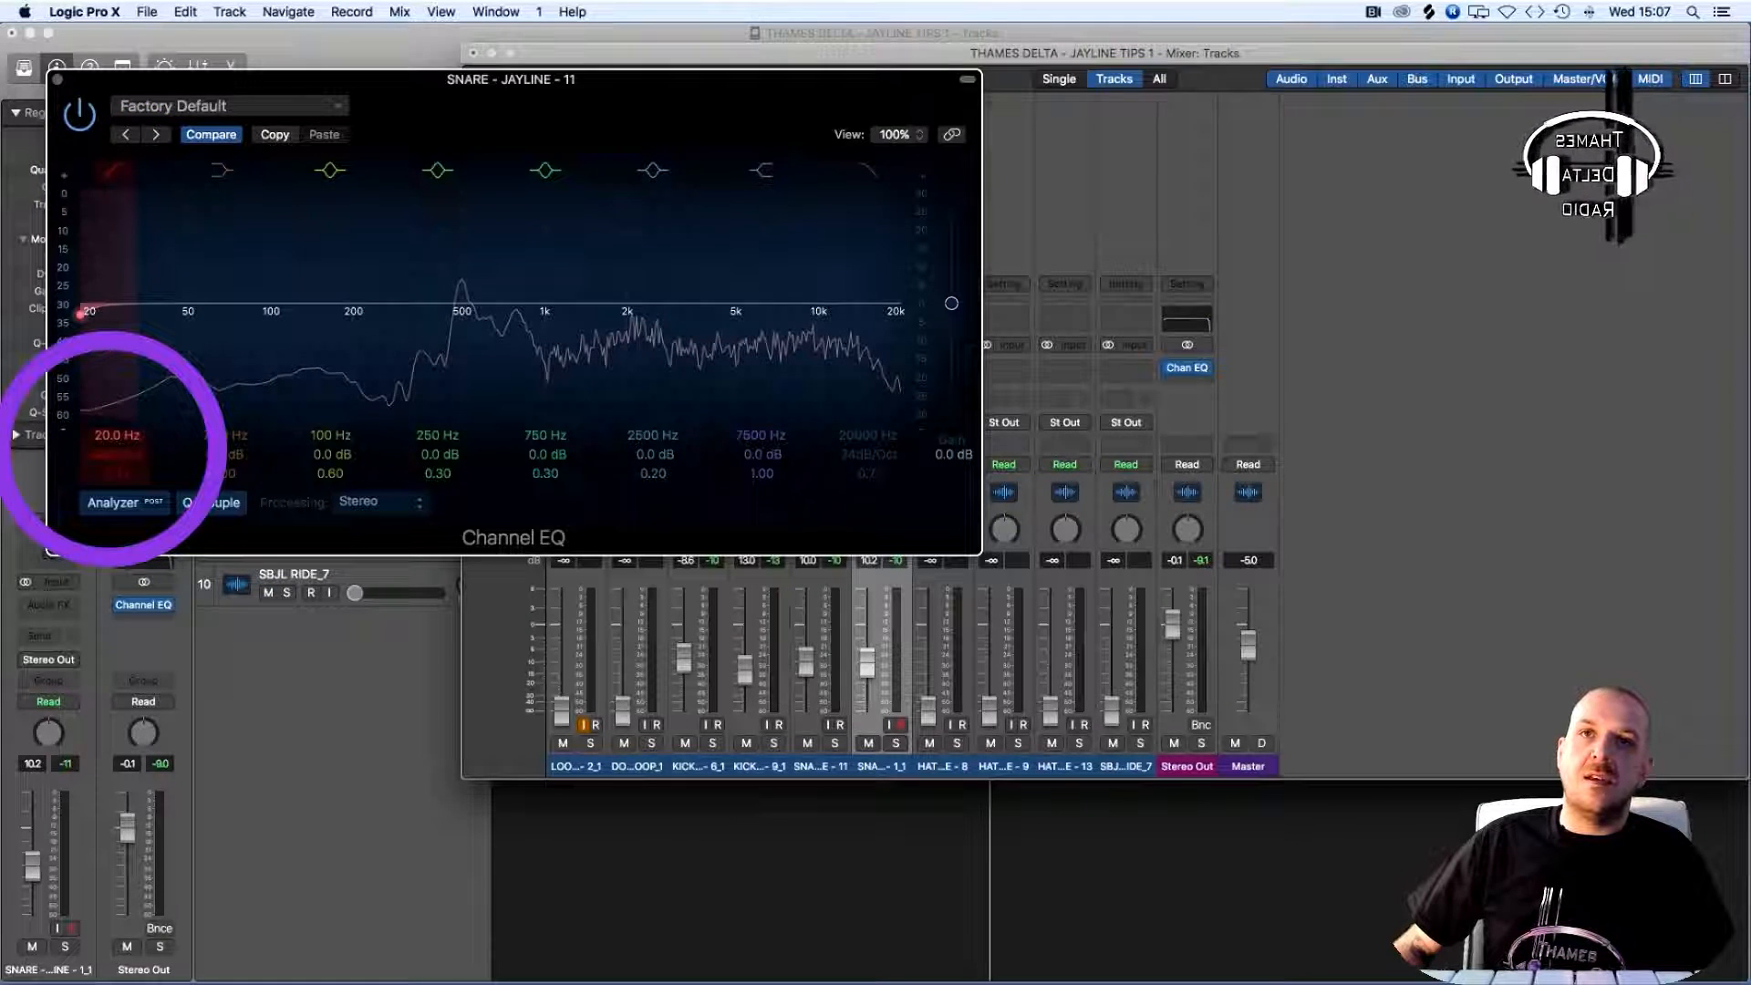
{"action": "left_click_drag", "start_coordinate": [113, 440], "coordinate": [113, 350]}
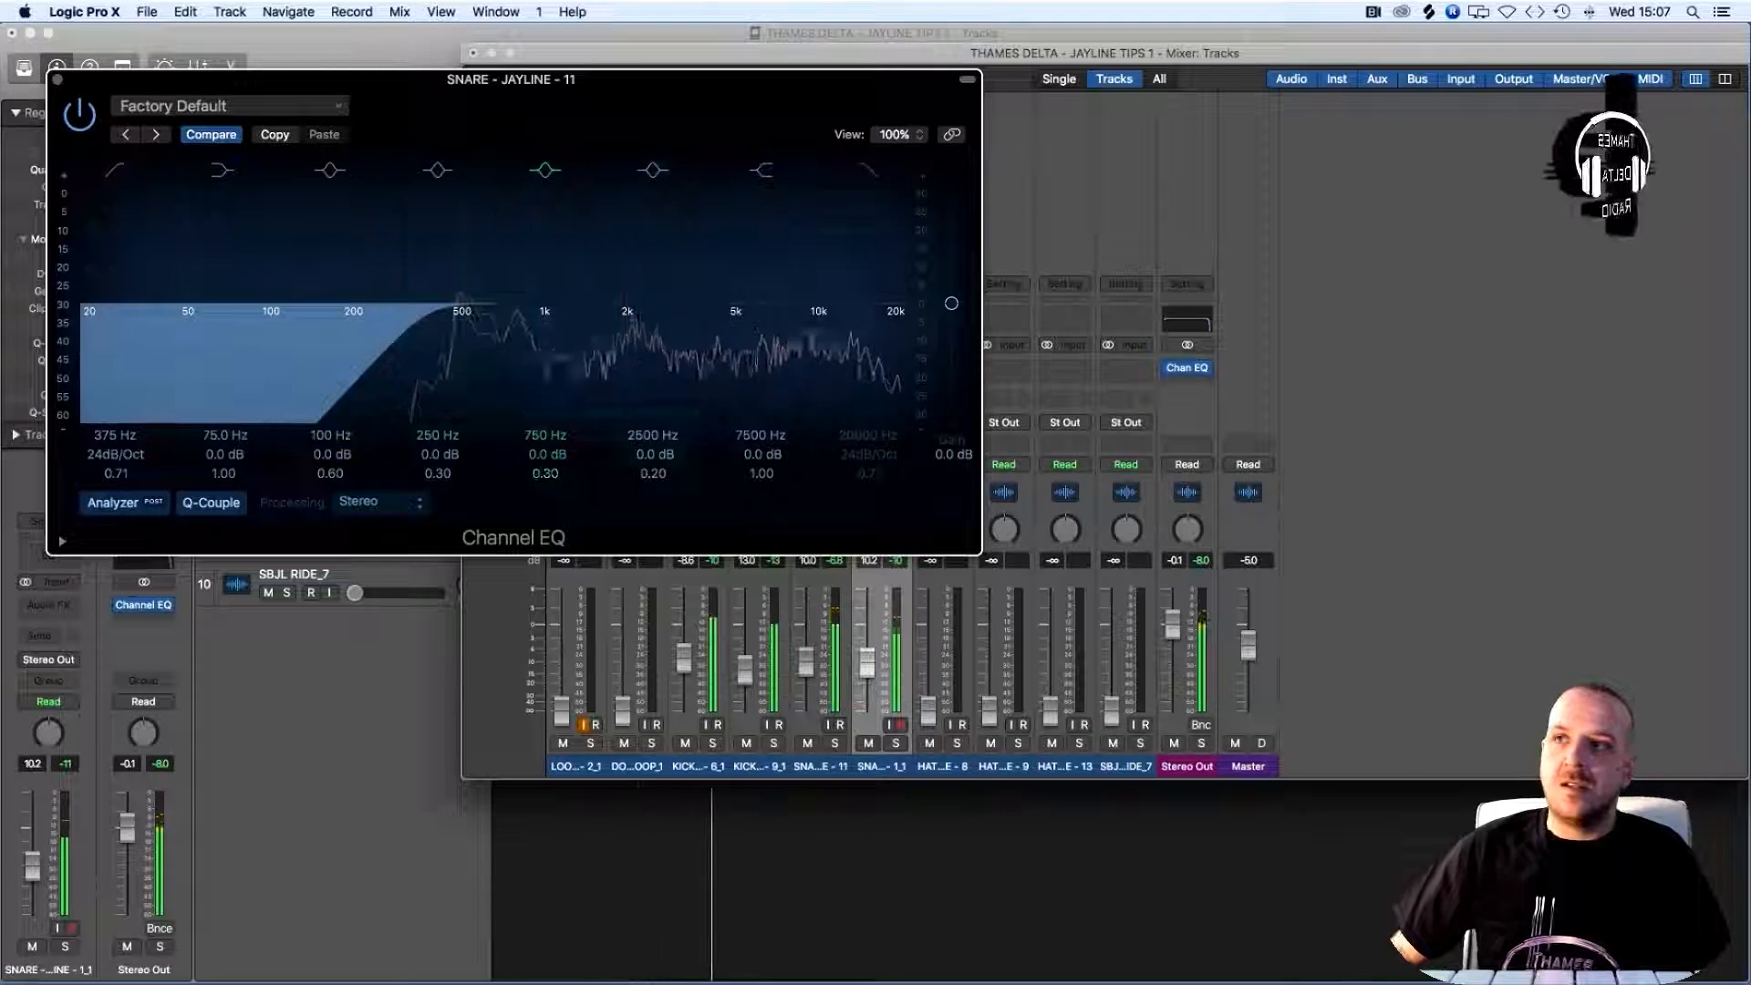
Solo SNARE - JAYLINE - 11, enable its EQ's high cut at about 13800 Hz, and close the Channel EQ
{"action": "left_click", "coordinate": [834, 744]}
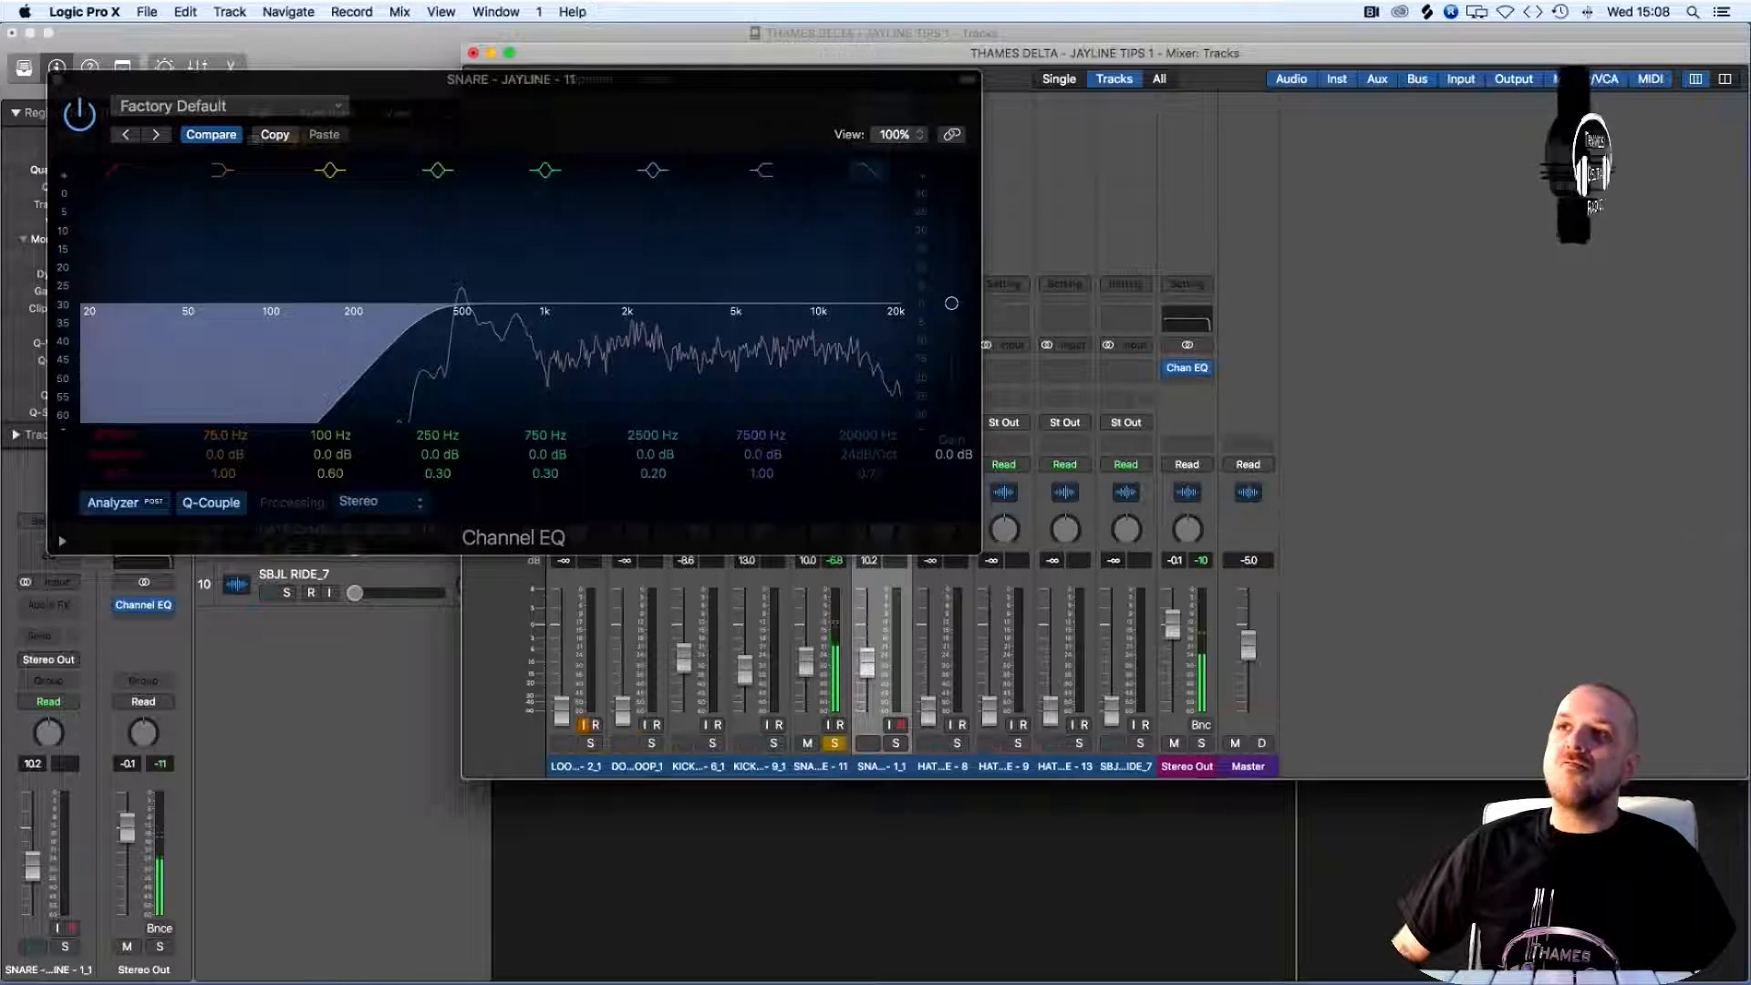
{"action": "left_click", "coordinate": [868, 171]}
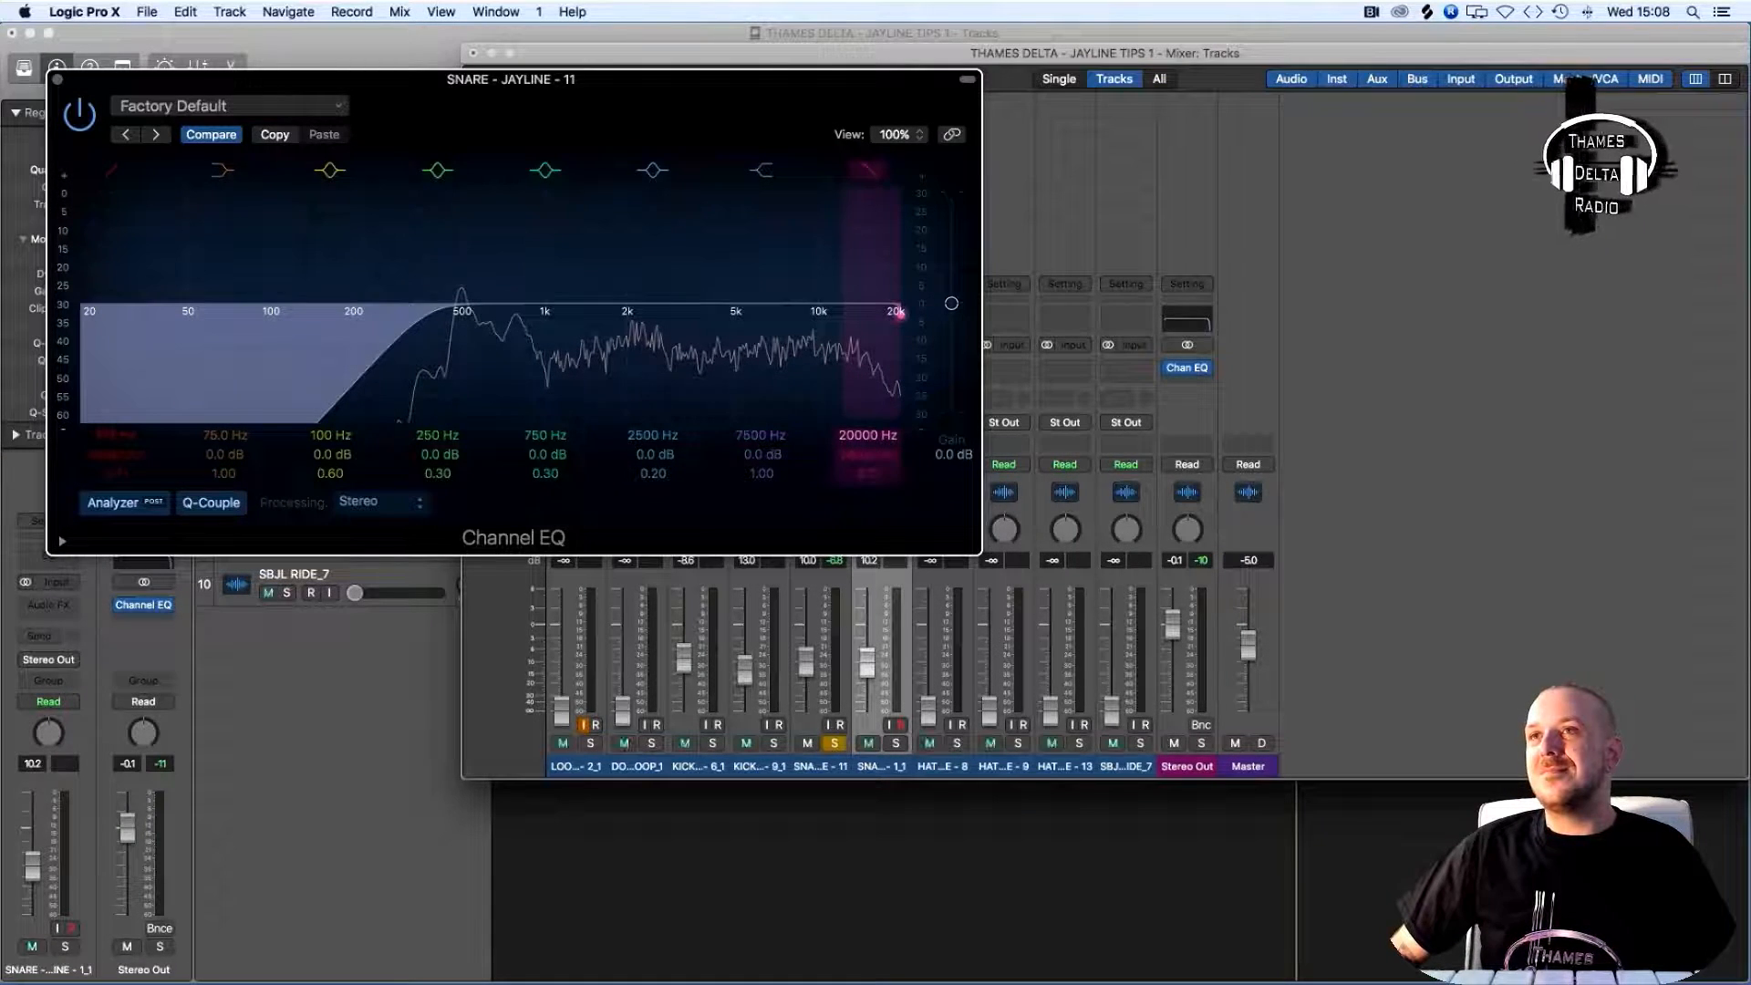
{"action": "left_click_drag", "start_coordinate": [896, 311], "coordinate": [870, 313]}
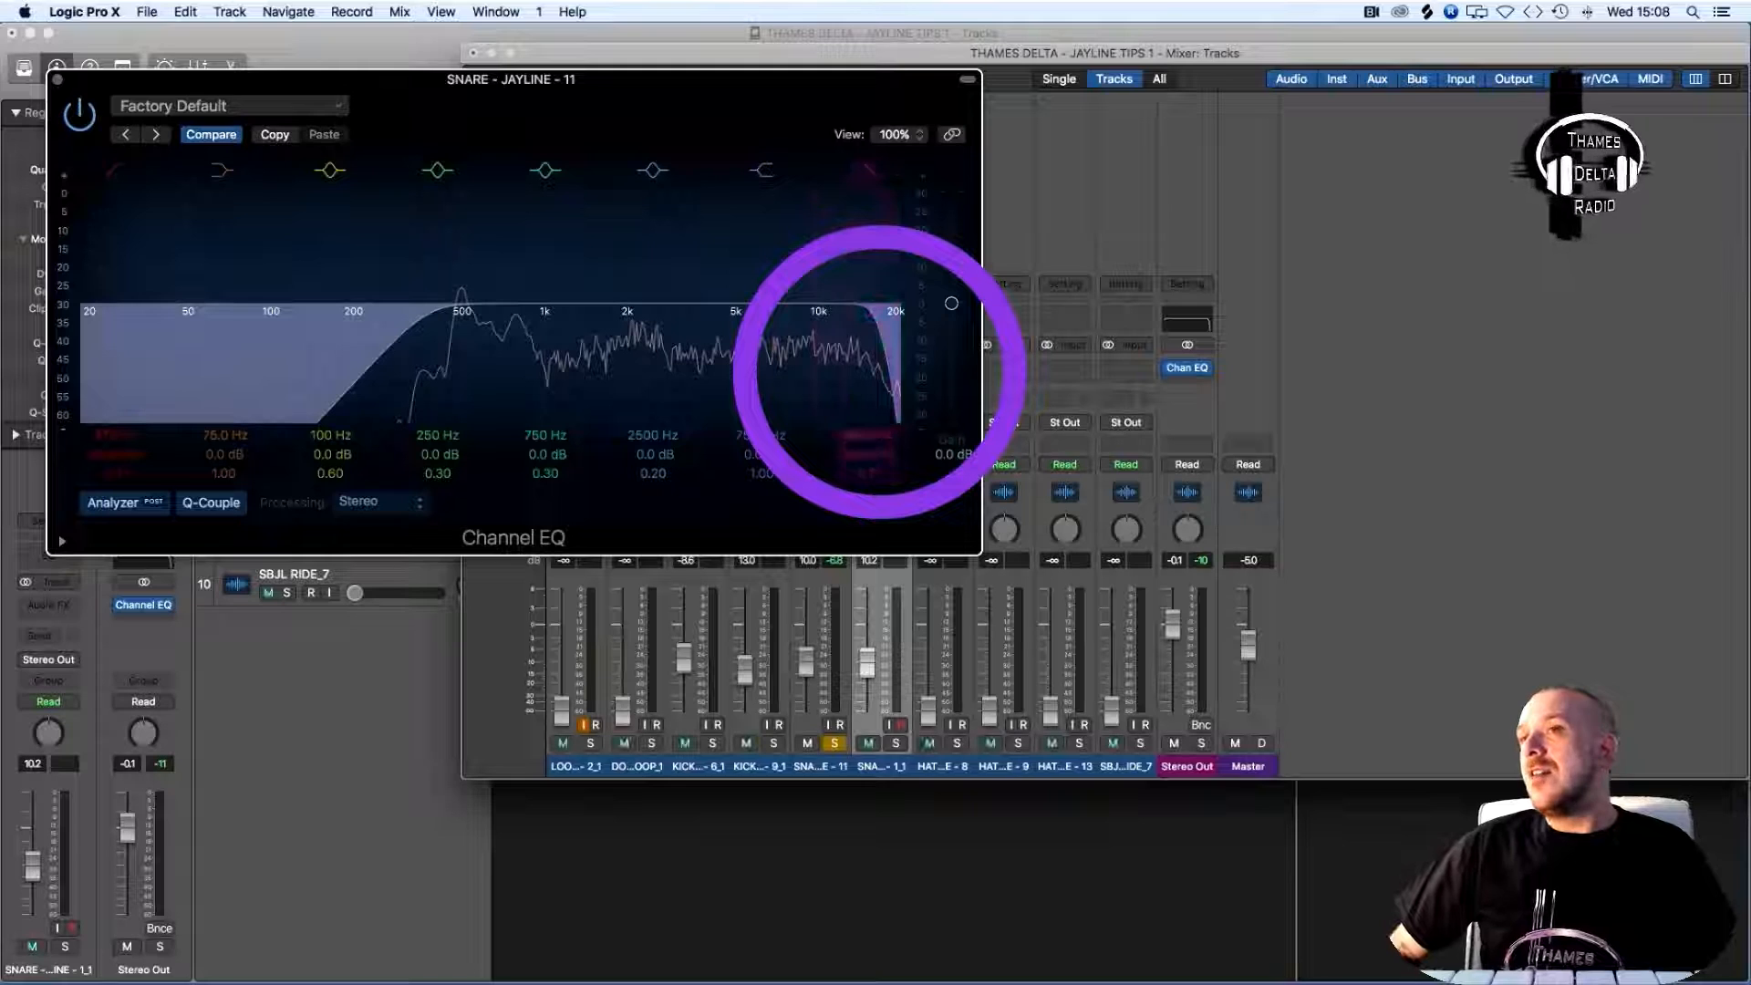
{"action": "left_click_drag", "start_coordinate": [872, 313], "coordinate": [869, 313]}
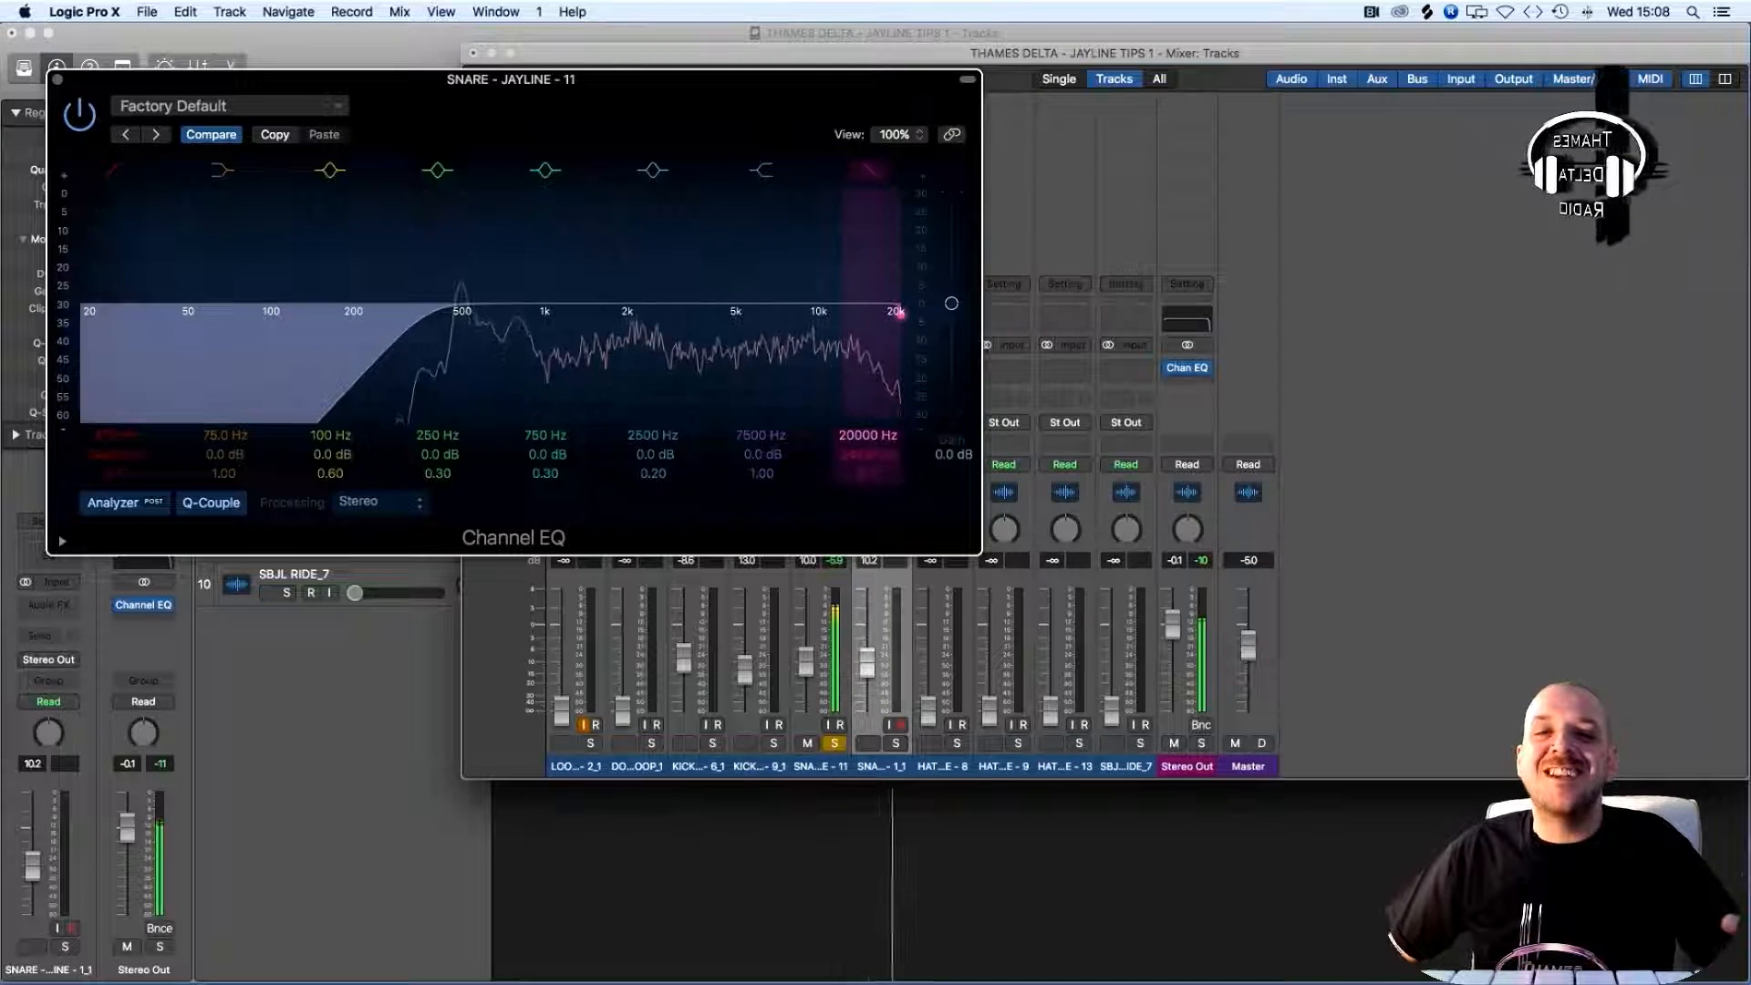
{"action": "left_click_drag", "start_coordinate": [901, 315], "coordinate": [876, 315]}
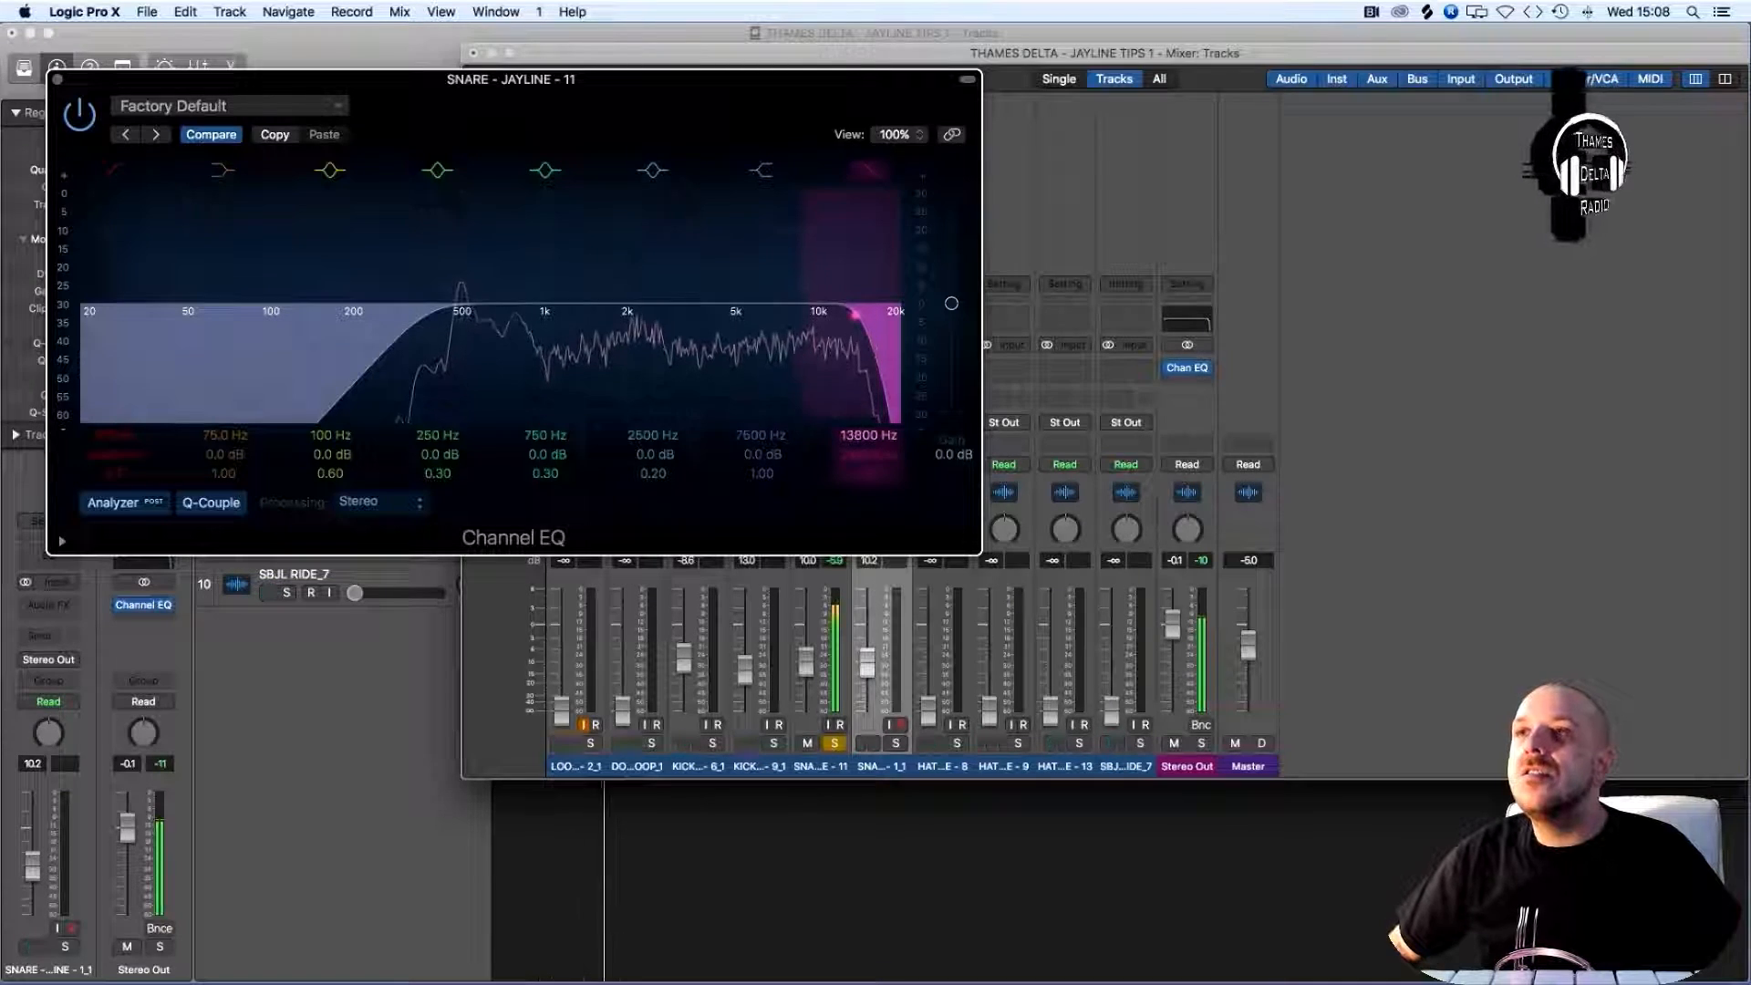
{"action": "mouse_move", "coordinate": [863, 314]}
{"action": "left_mouse_down"}
{"action": "mouse_move", "coordinate": [796, 313]}
{"action": "mouse_move", "coordinate": [890, 313]}
{"action": "mouse_move", "coordinate": [855, 314]}
{"action": "left_mouse_up"}
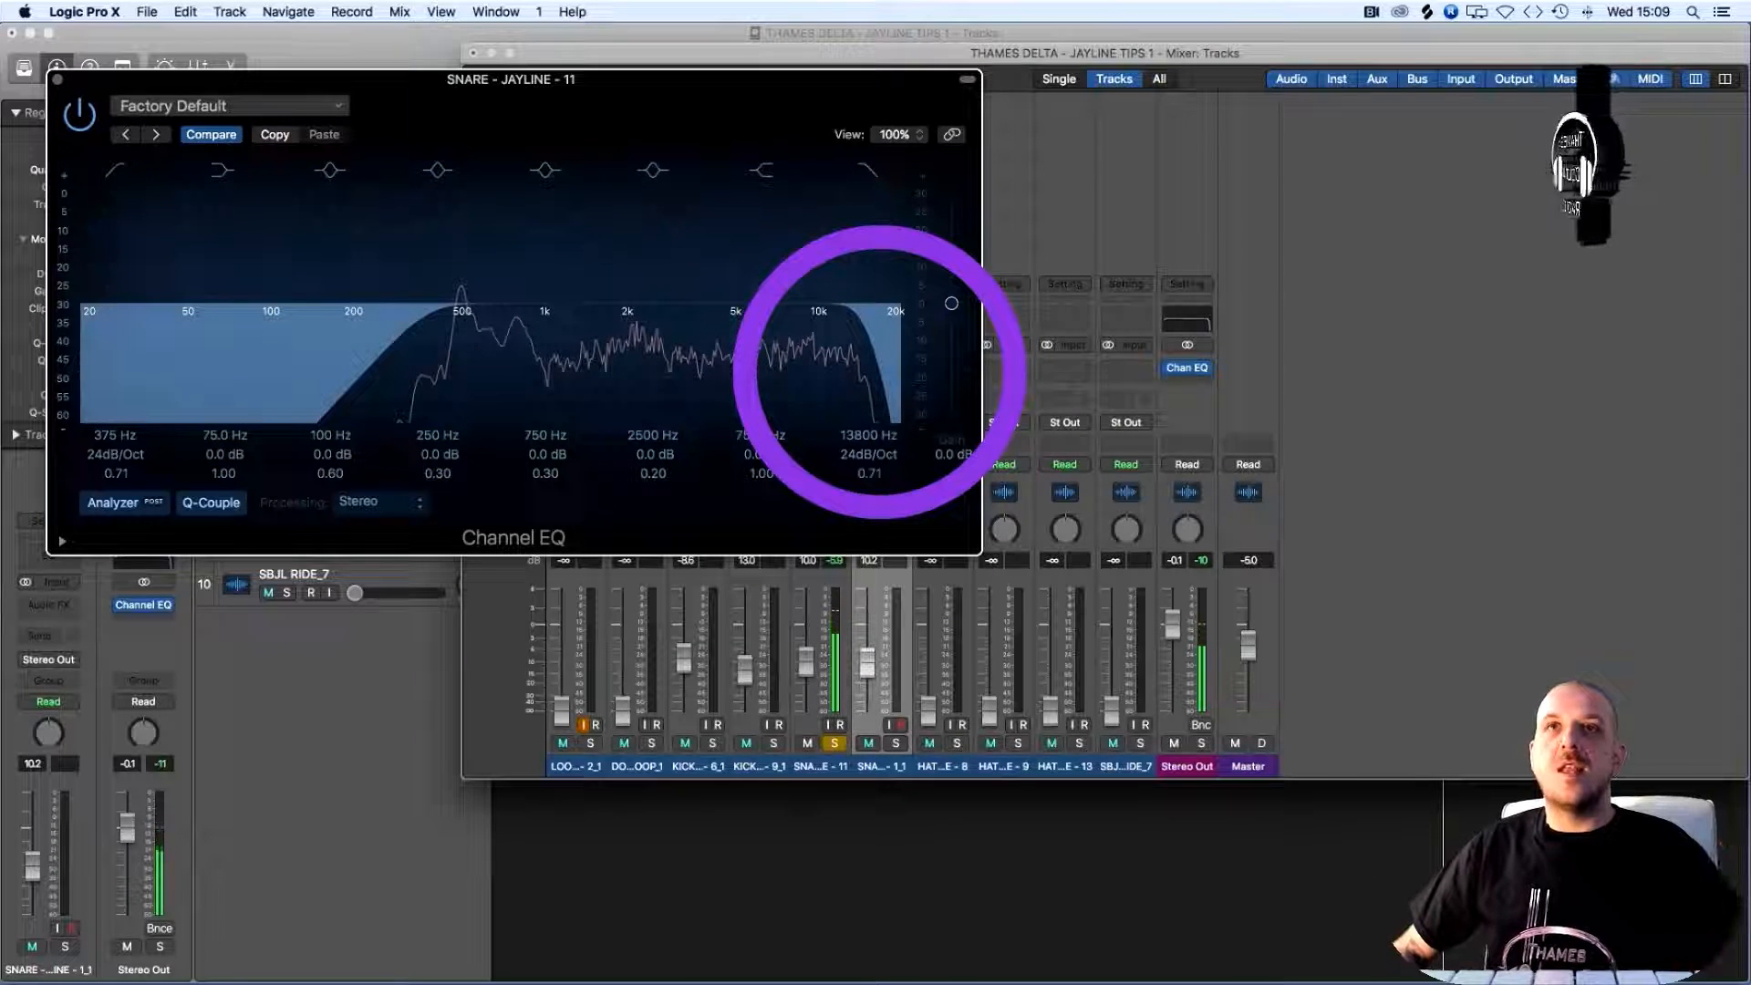
{"action": "left_click", "coordinate": [57, 80]}
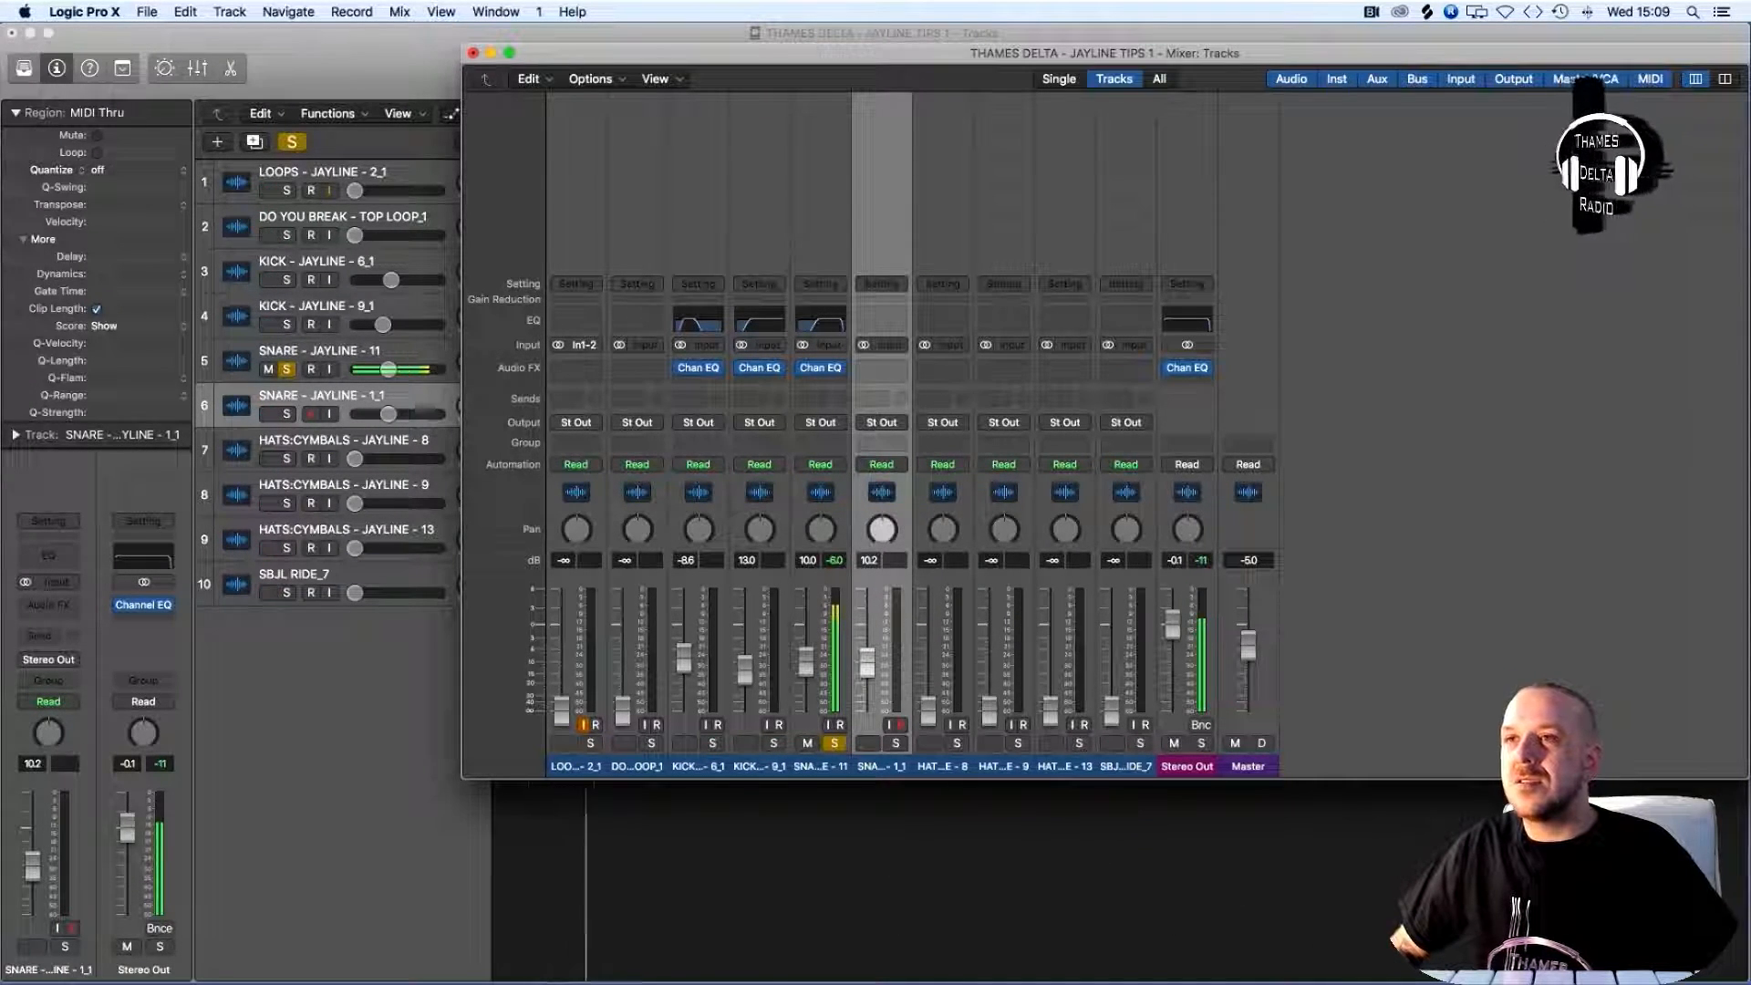
Adjust the level of SNARE - JAYLINE - 11 to about -11.2 dB, comparing it soloed and against the kicks
{"action": "left_click_drag", "start_coordinate": [807, 666], "coordinate": [807, 672]}
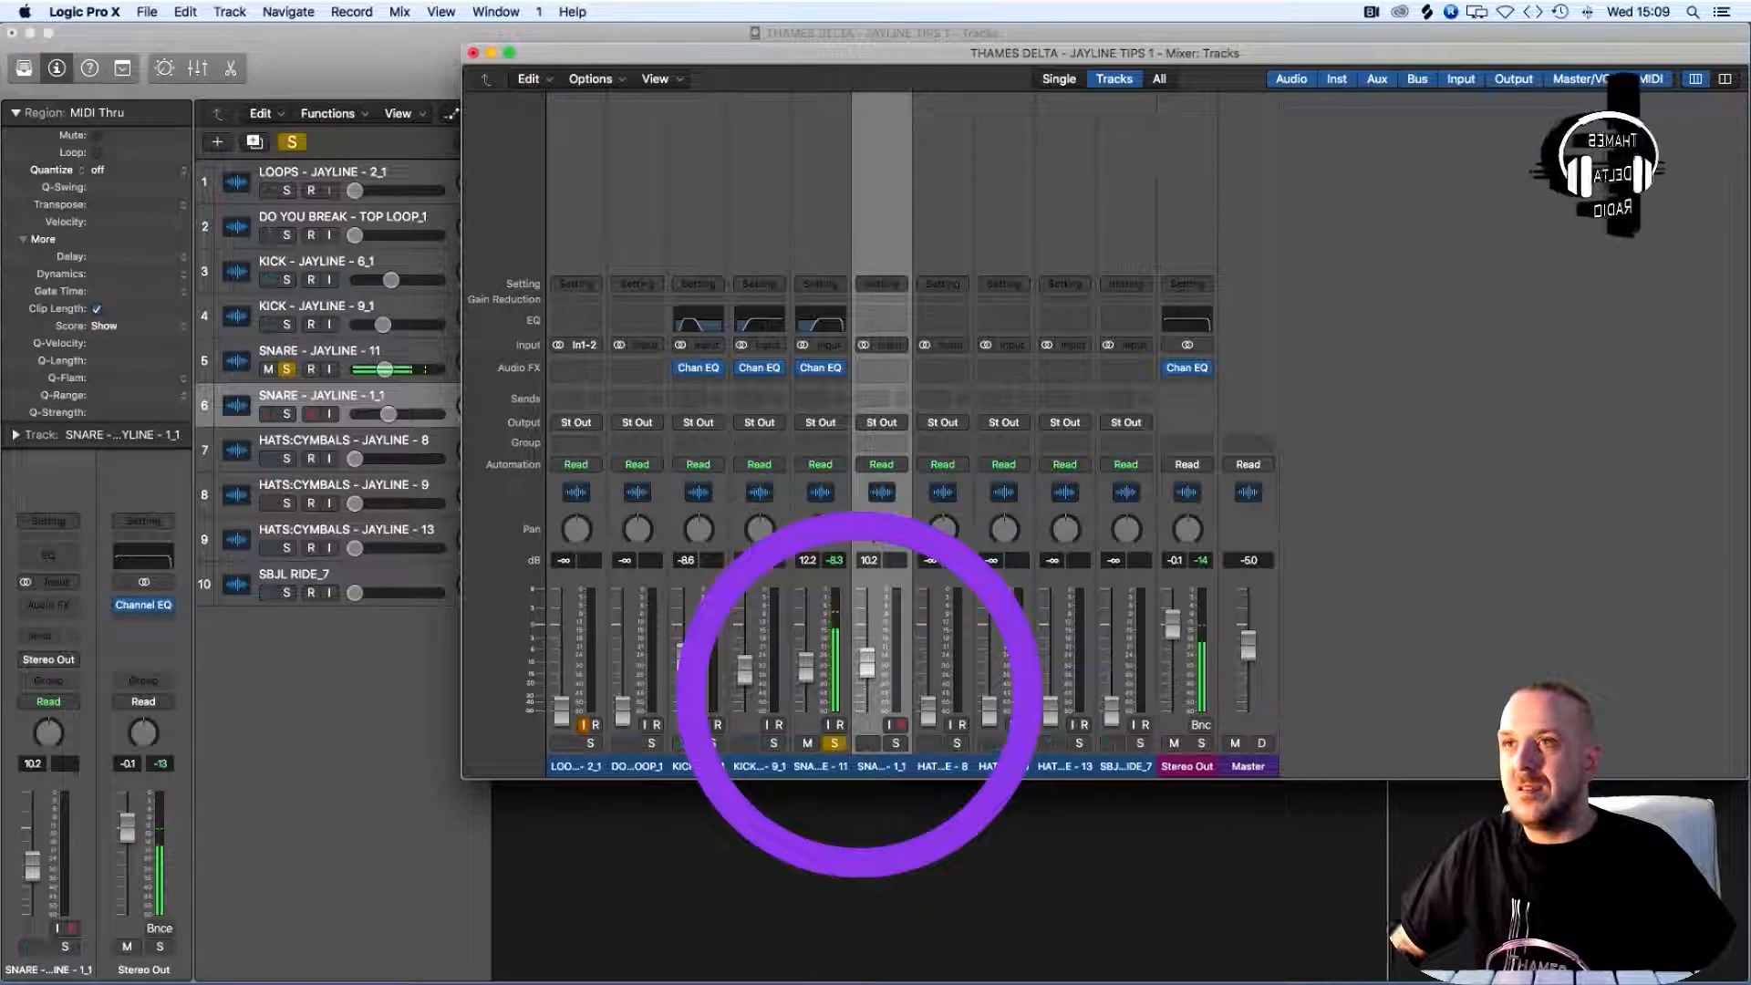
{"action": "left_click_drag", "start_coordinate": [806, 672], "coordinate": [806, 675]}
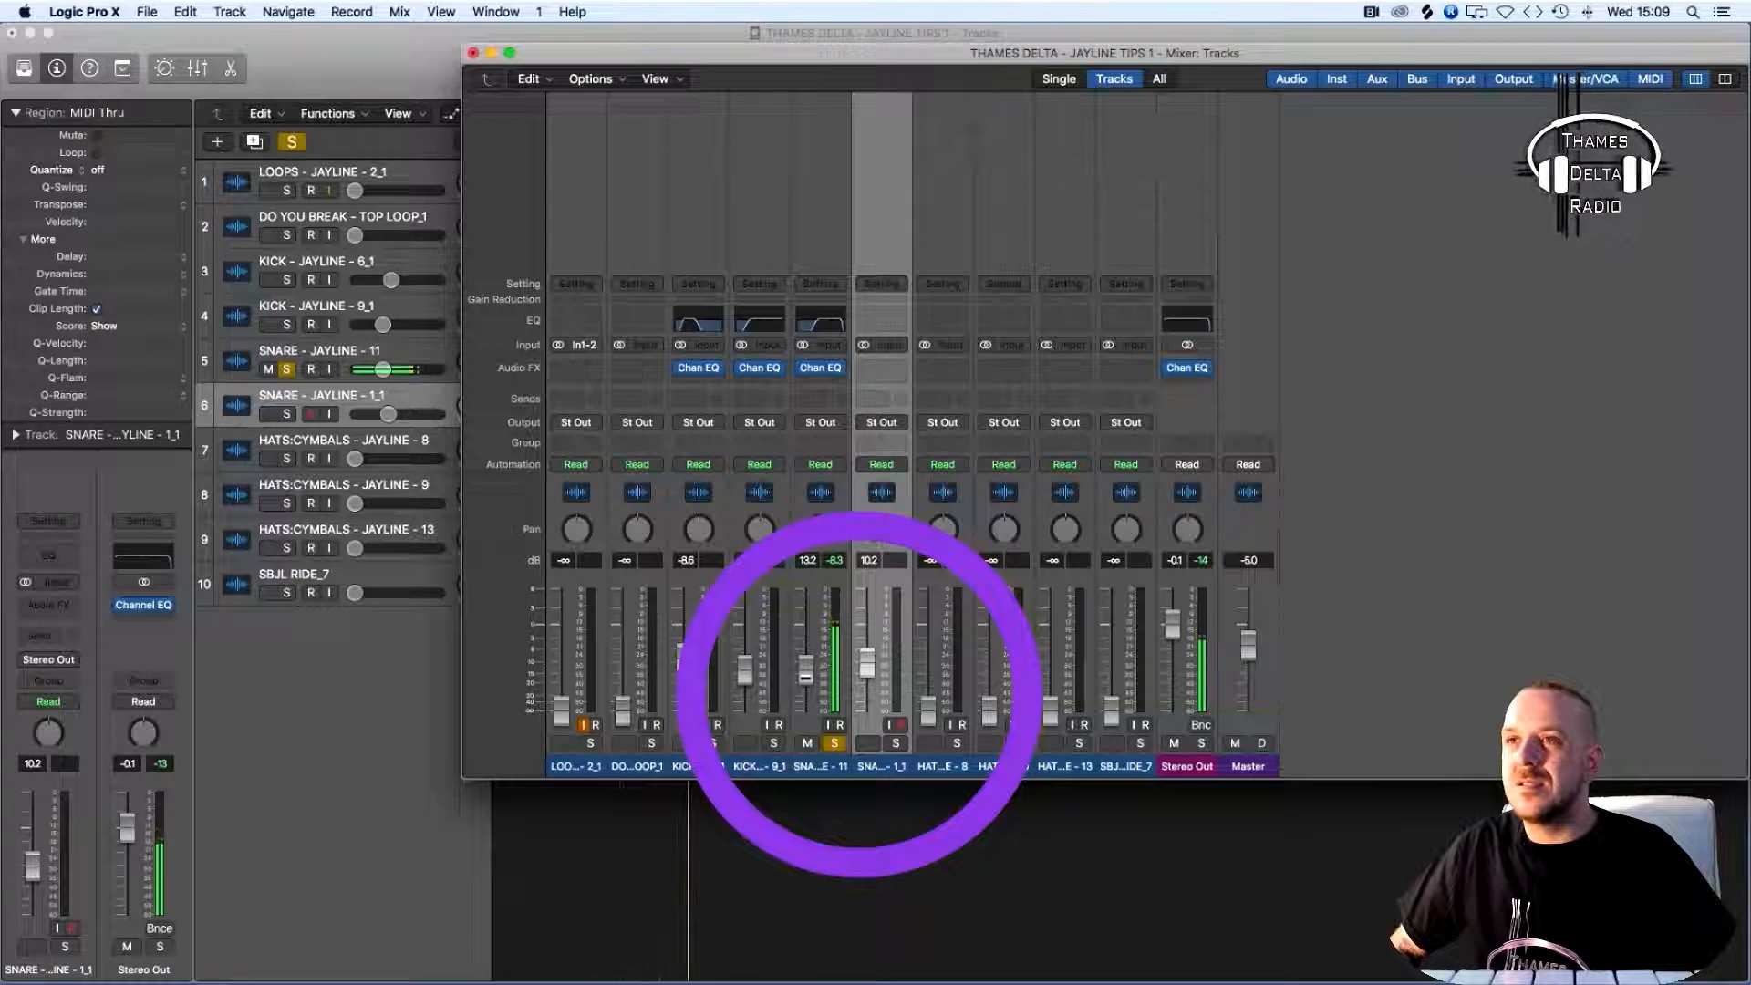
{"action": "left_click", "coordinate": [833, 743]}
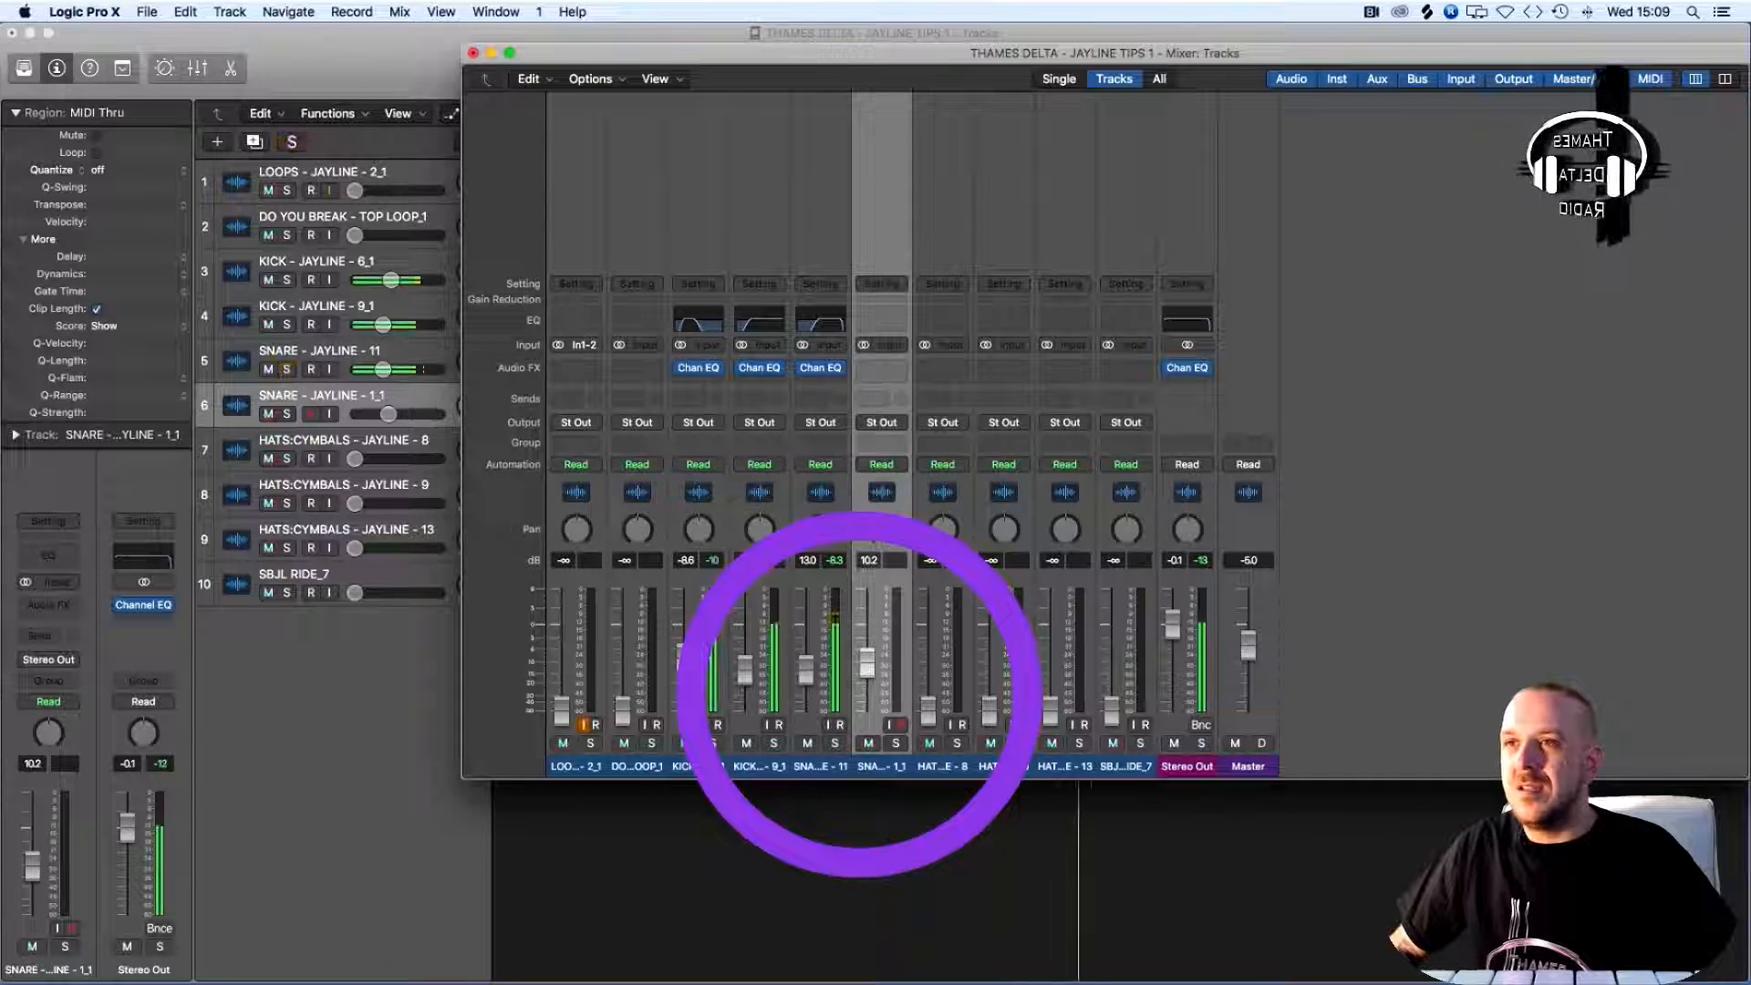
{"action": "left_click", "coordinate": [833, 743]}
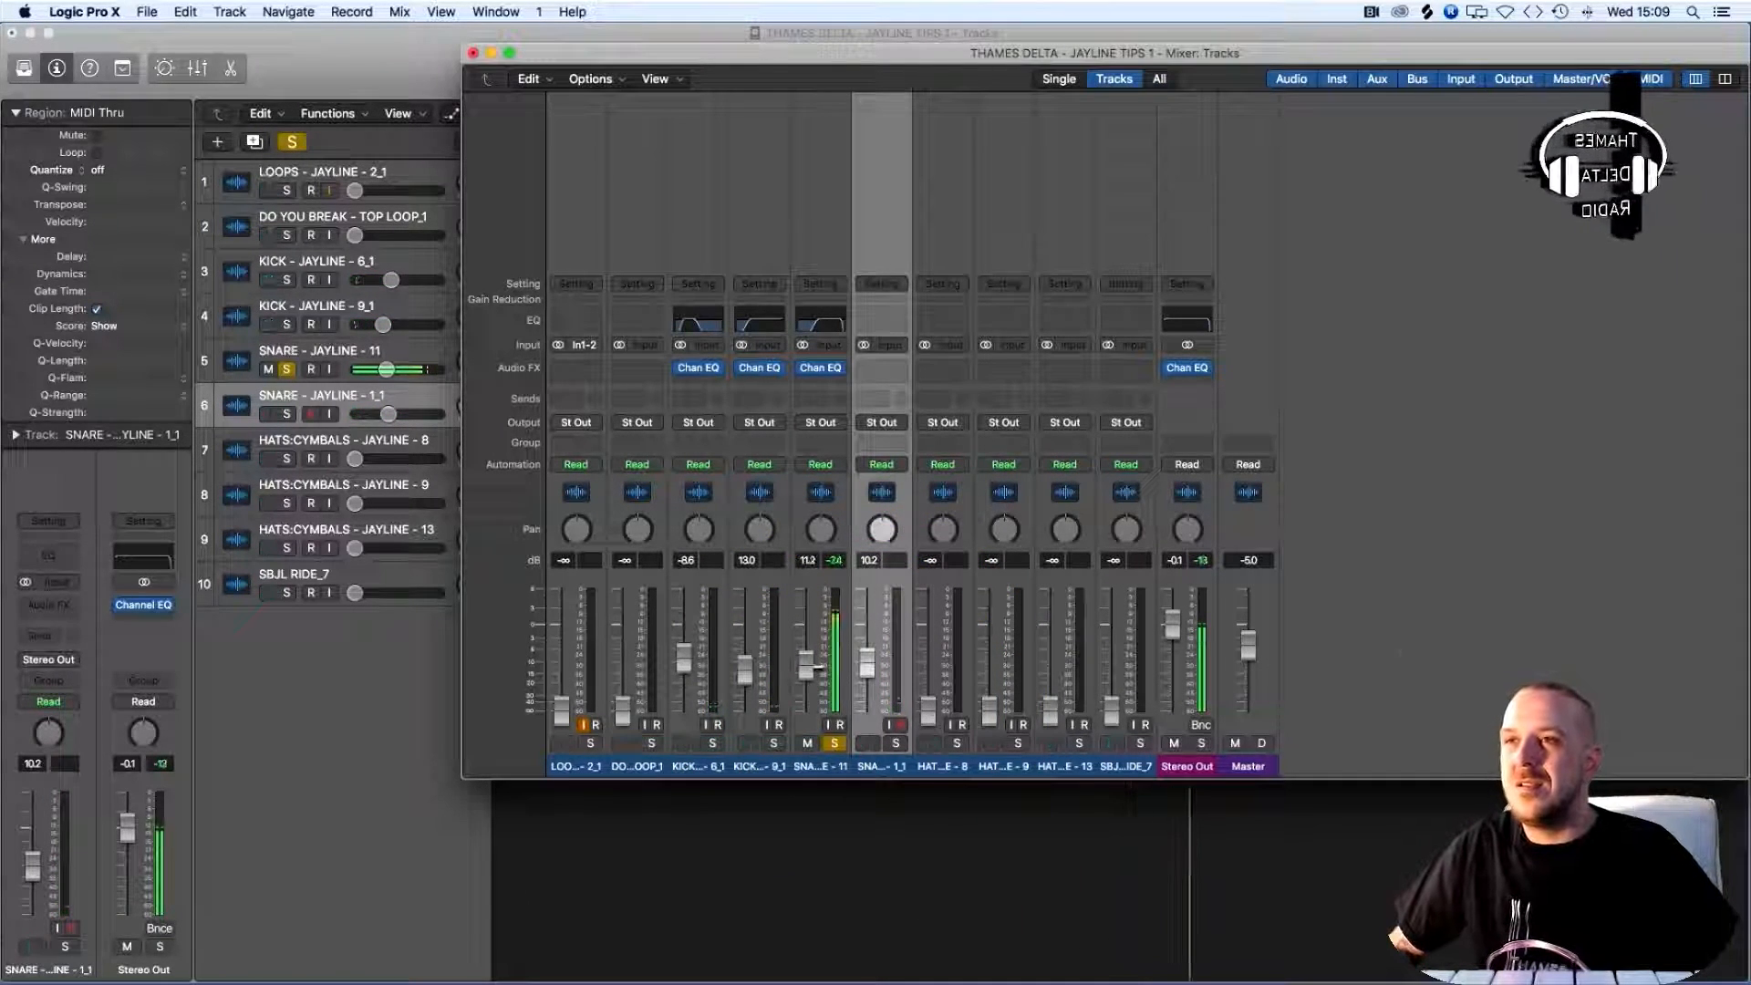
Solo SNARE - JAYLINE - 1_1 as well and give it a Channel EQ with the analyzer on and a low cut at about 210 Hz
{"action": "key", "text": "s"}
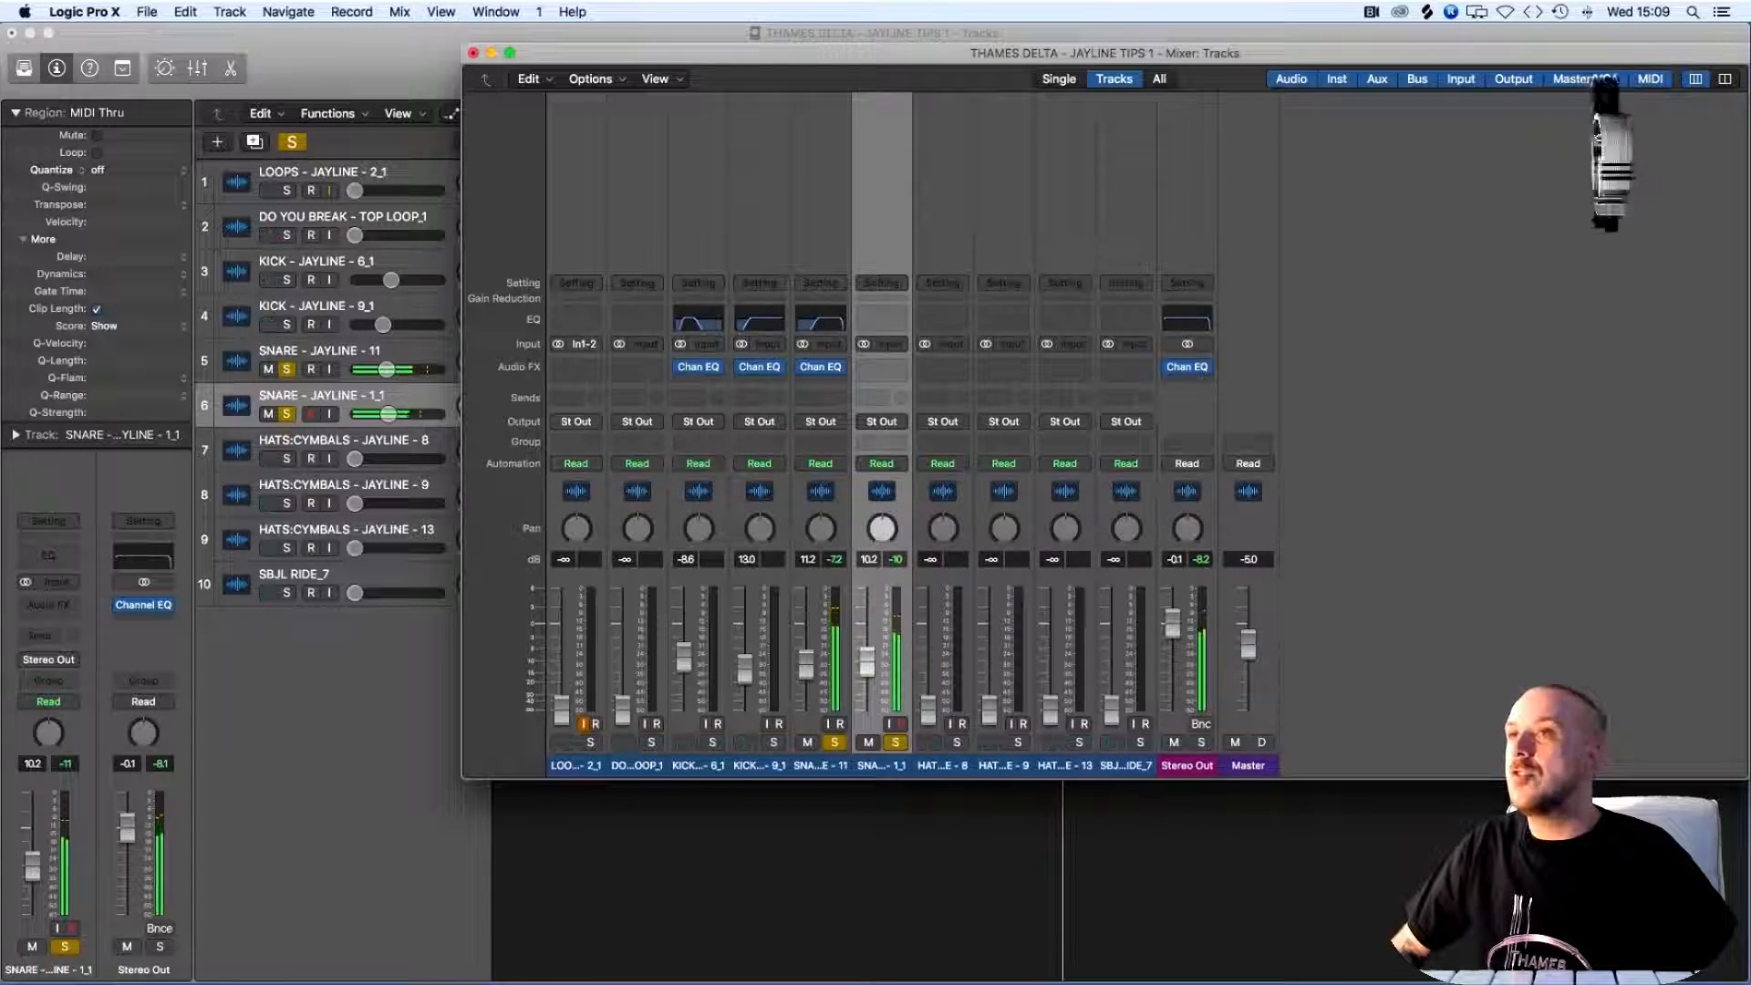
{"action": "left_click", "coordinate": [881, 319]}
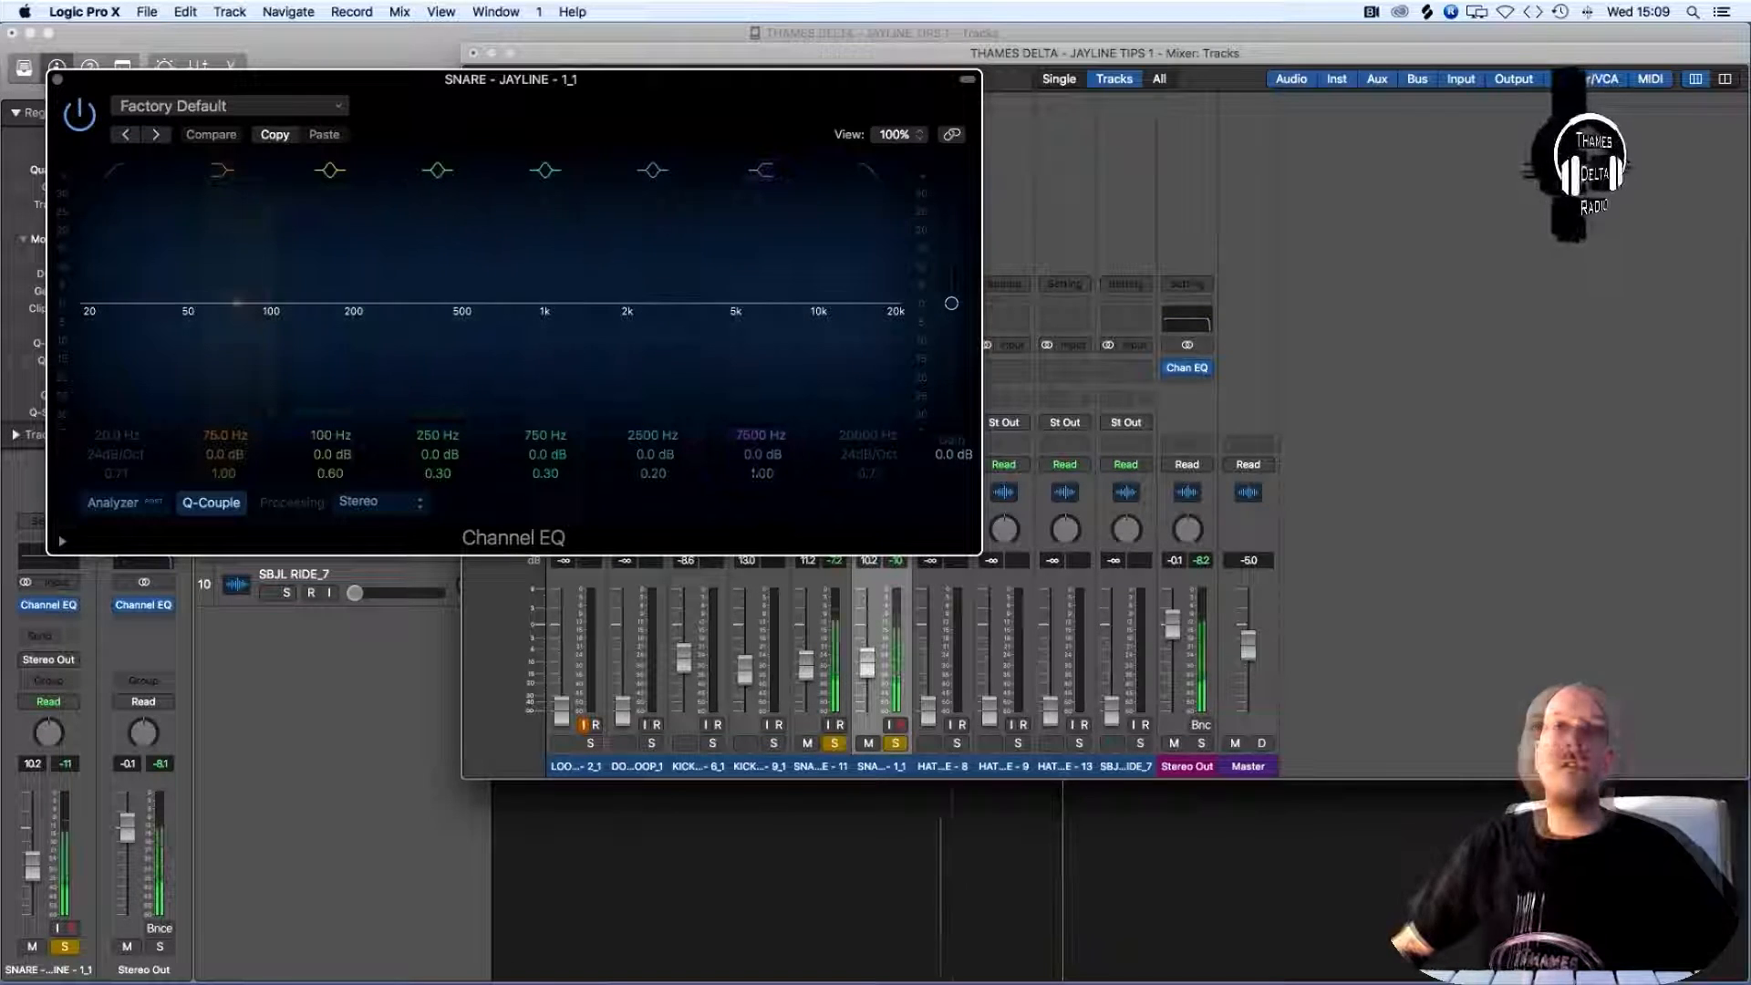
{"action": "left_click", "coordinate": [124, 502]}
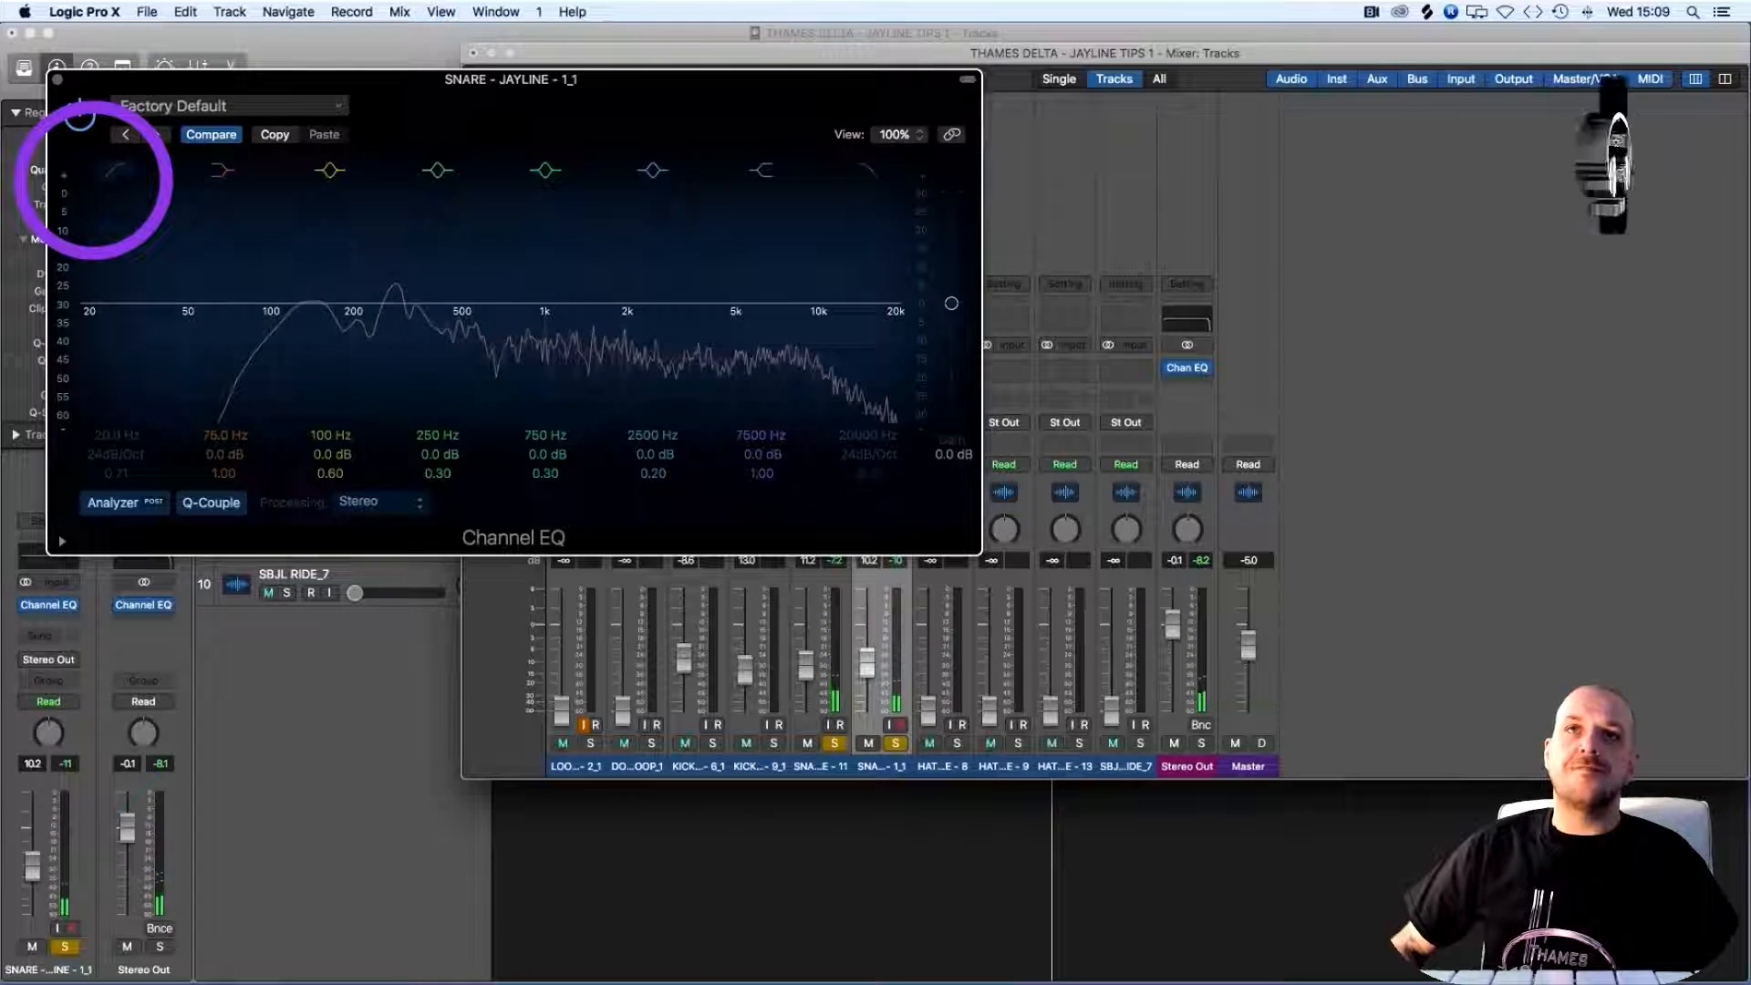
{"action": "left_click", "coordinate": [116, 170]}
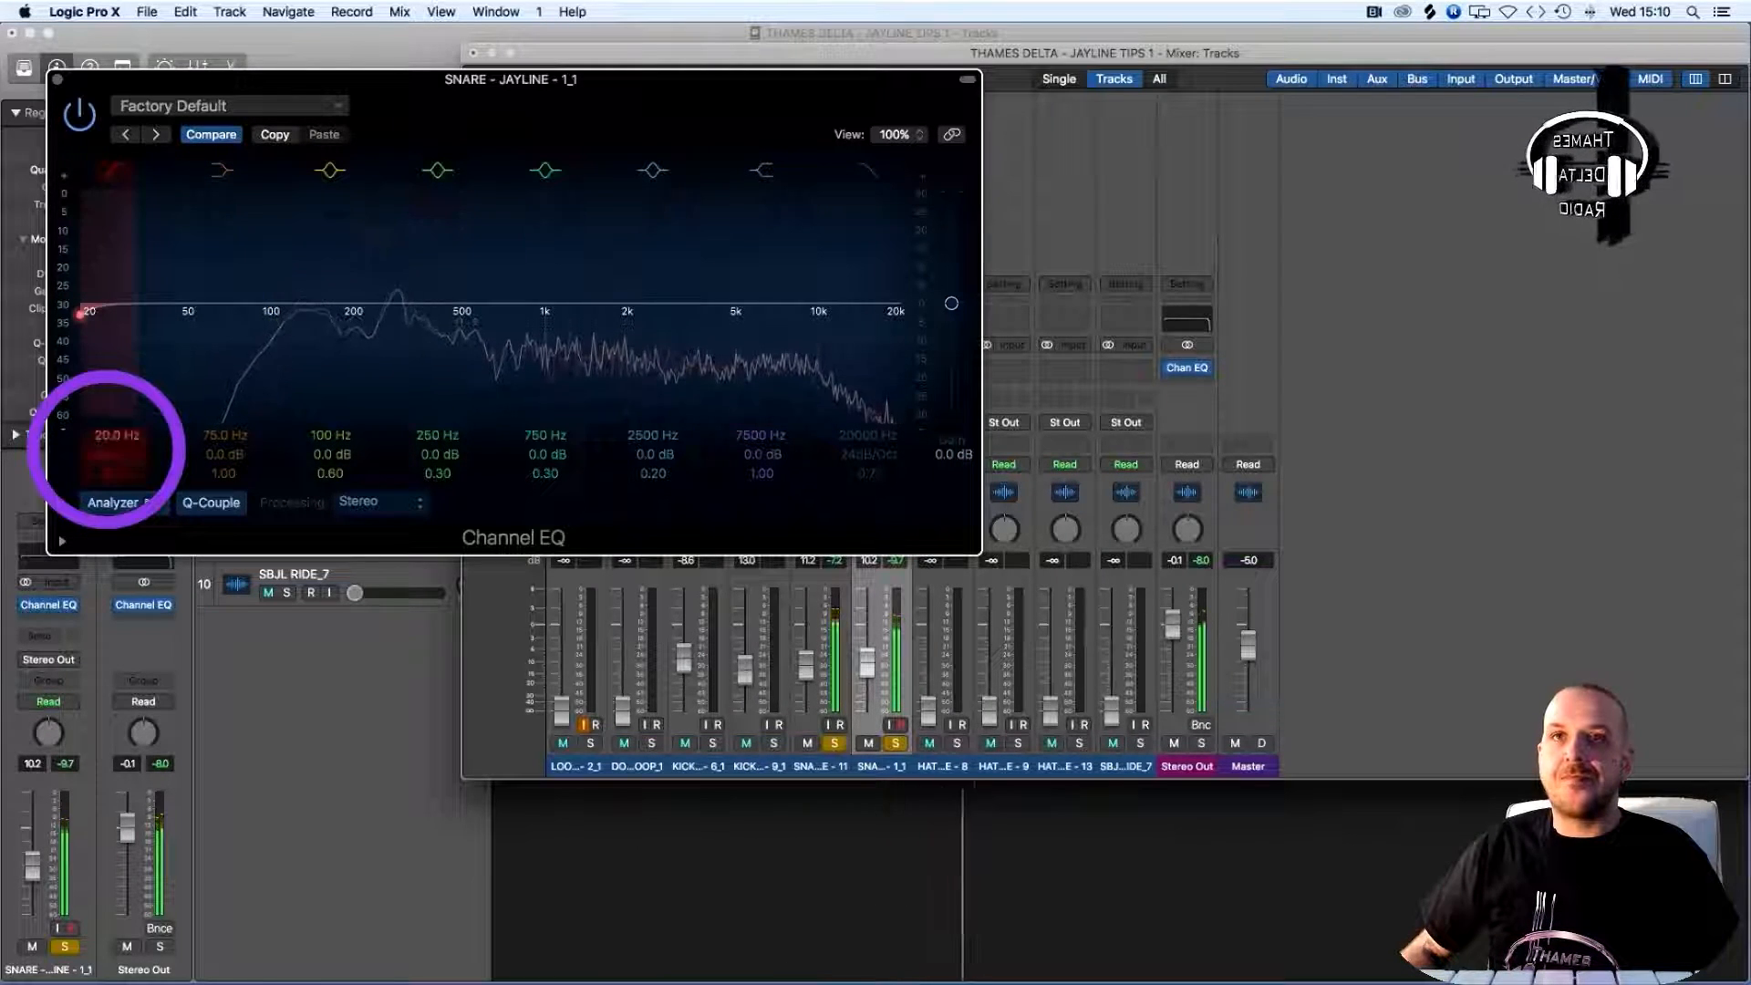
{"action": "left_click_drag", "start_coordinate": [82, 312], "coordinate": [290, 312]}
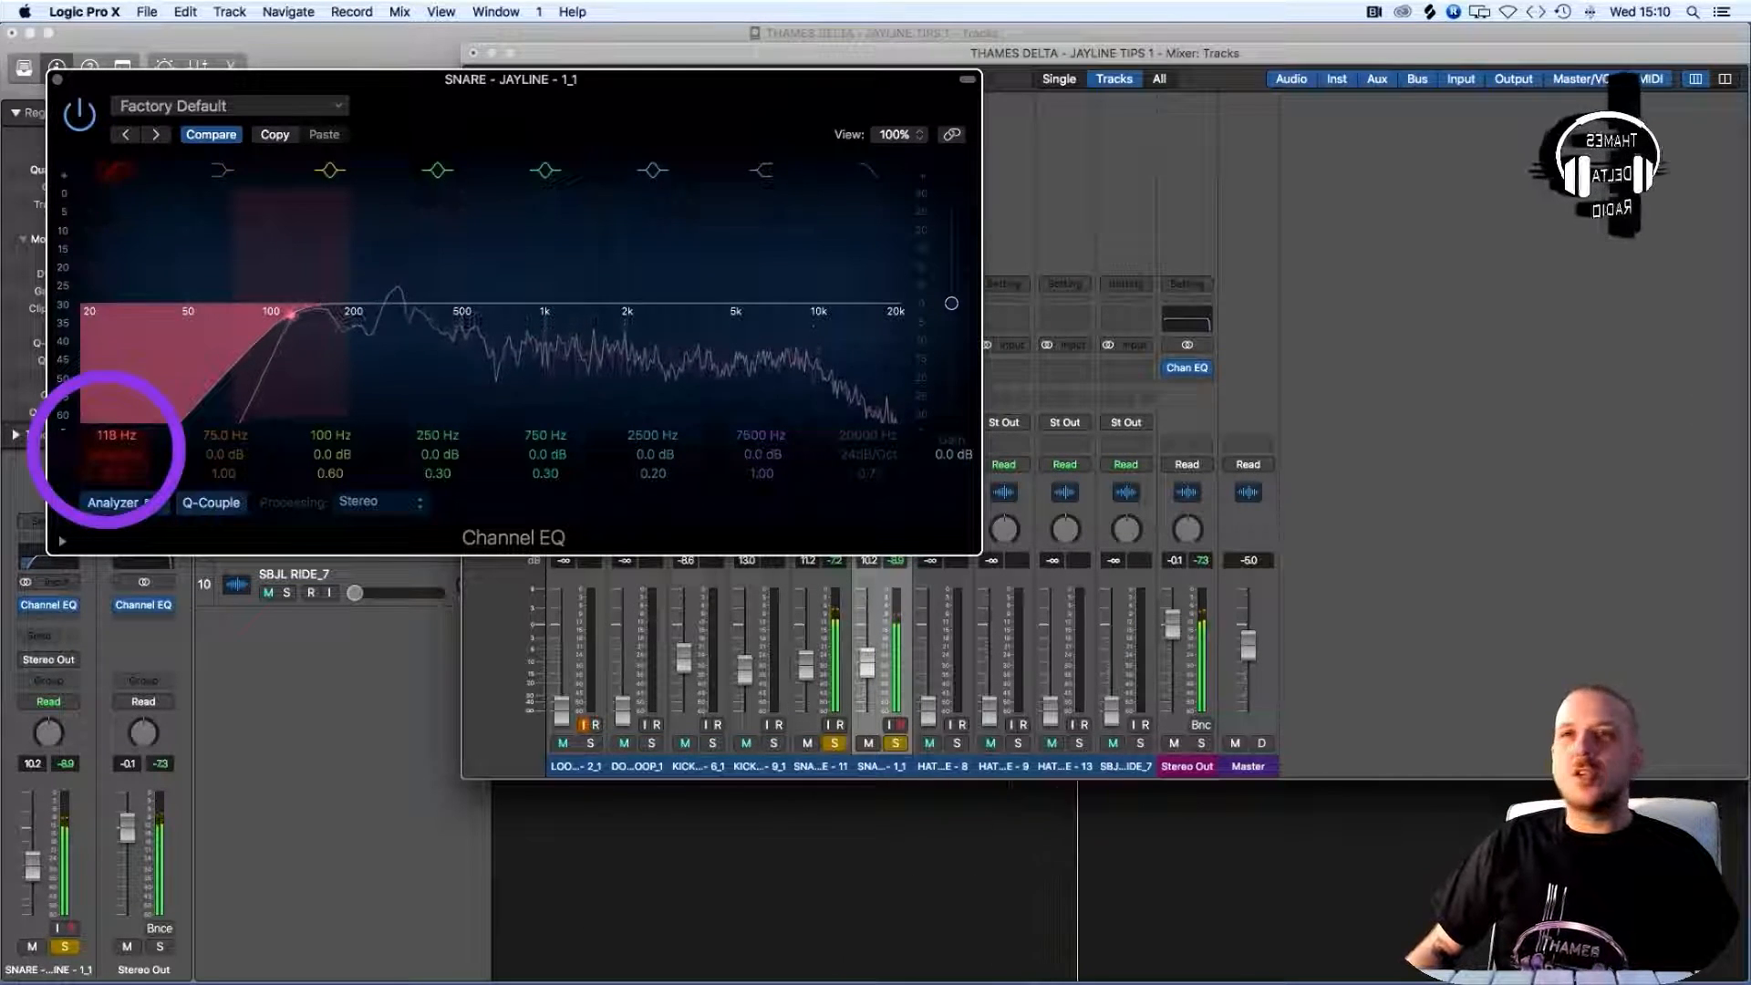
{"action": "left_click_drag", "start_coordinate": [309, 313], "coordinate": [340, 313]}
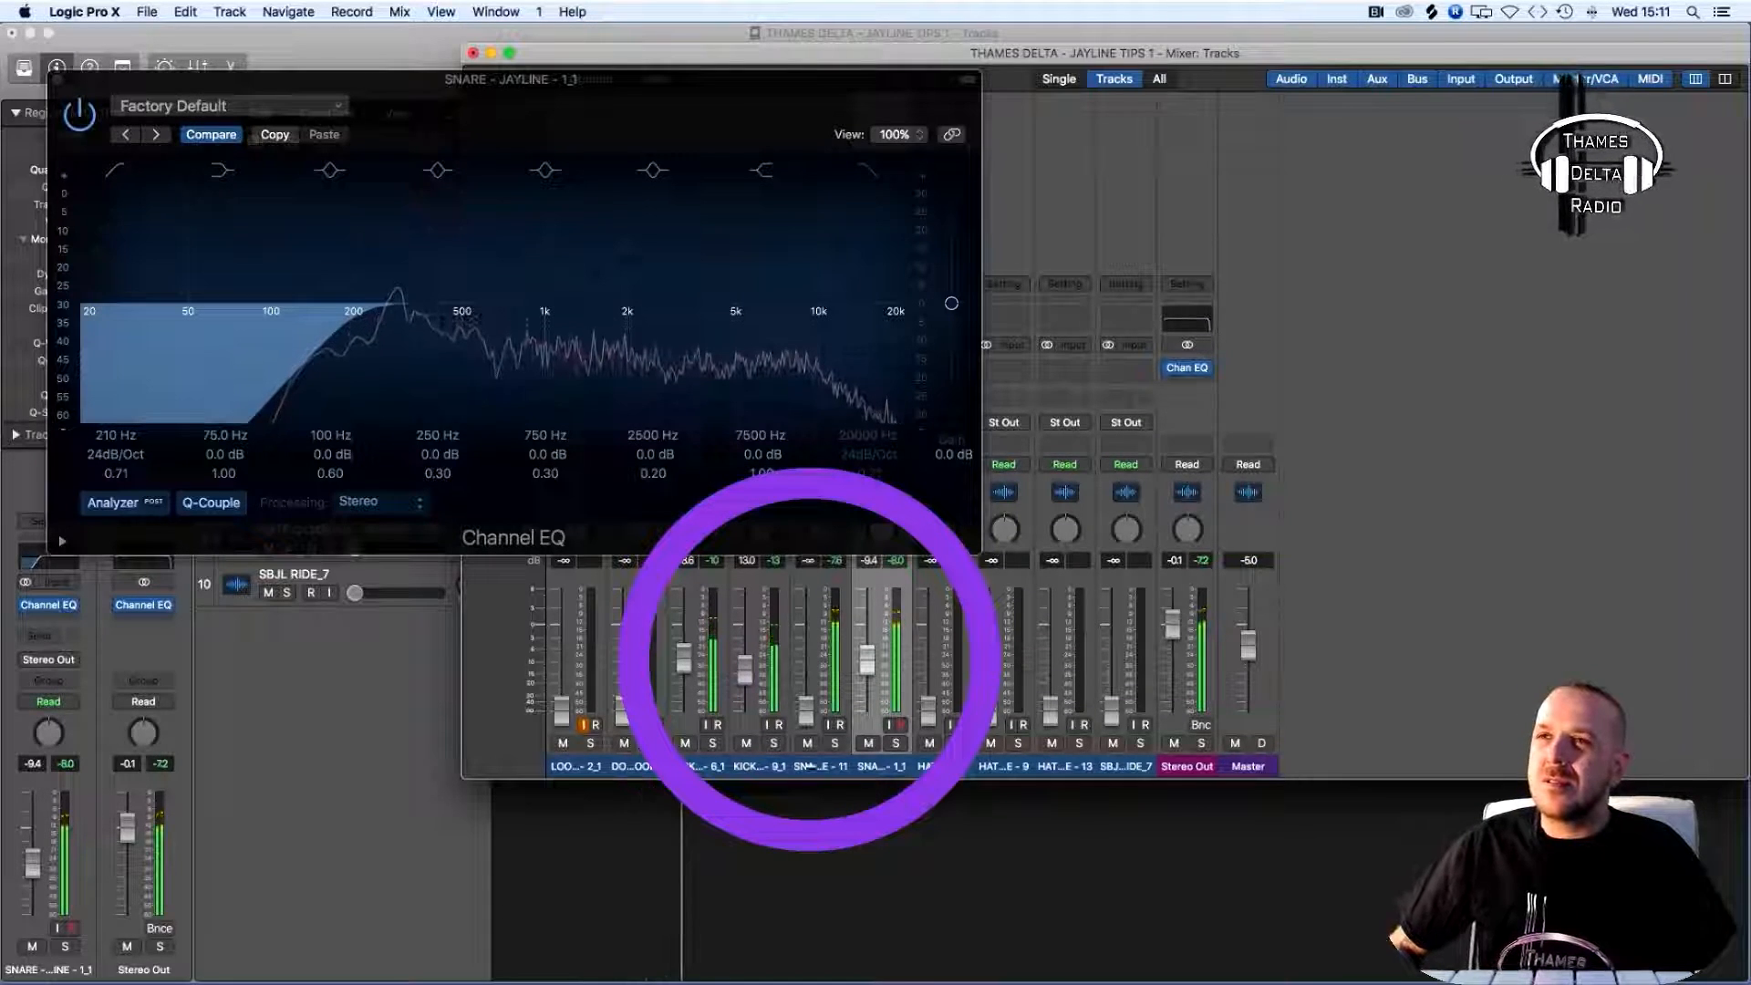
Balance SNARE - JAYLINE - 11 at about -15.2 dB and SNARE - JAYLINE - 1_1 at about -12.2 dB, checking the mix in playback
{"action": "left_click_drag", "start_coordinate": [867, 658], "coordinate": [871, 675]}
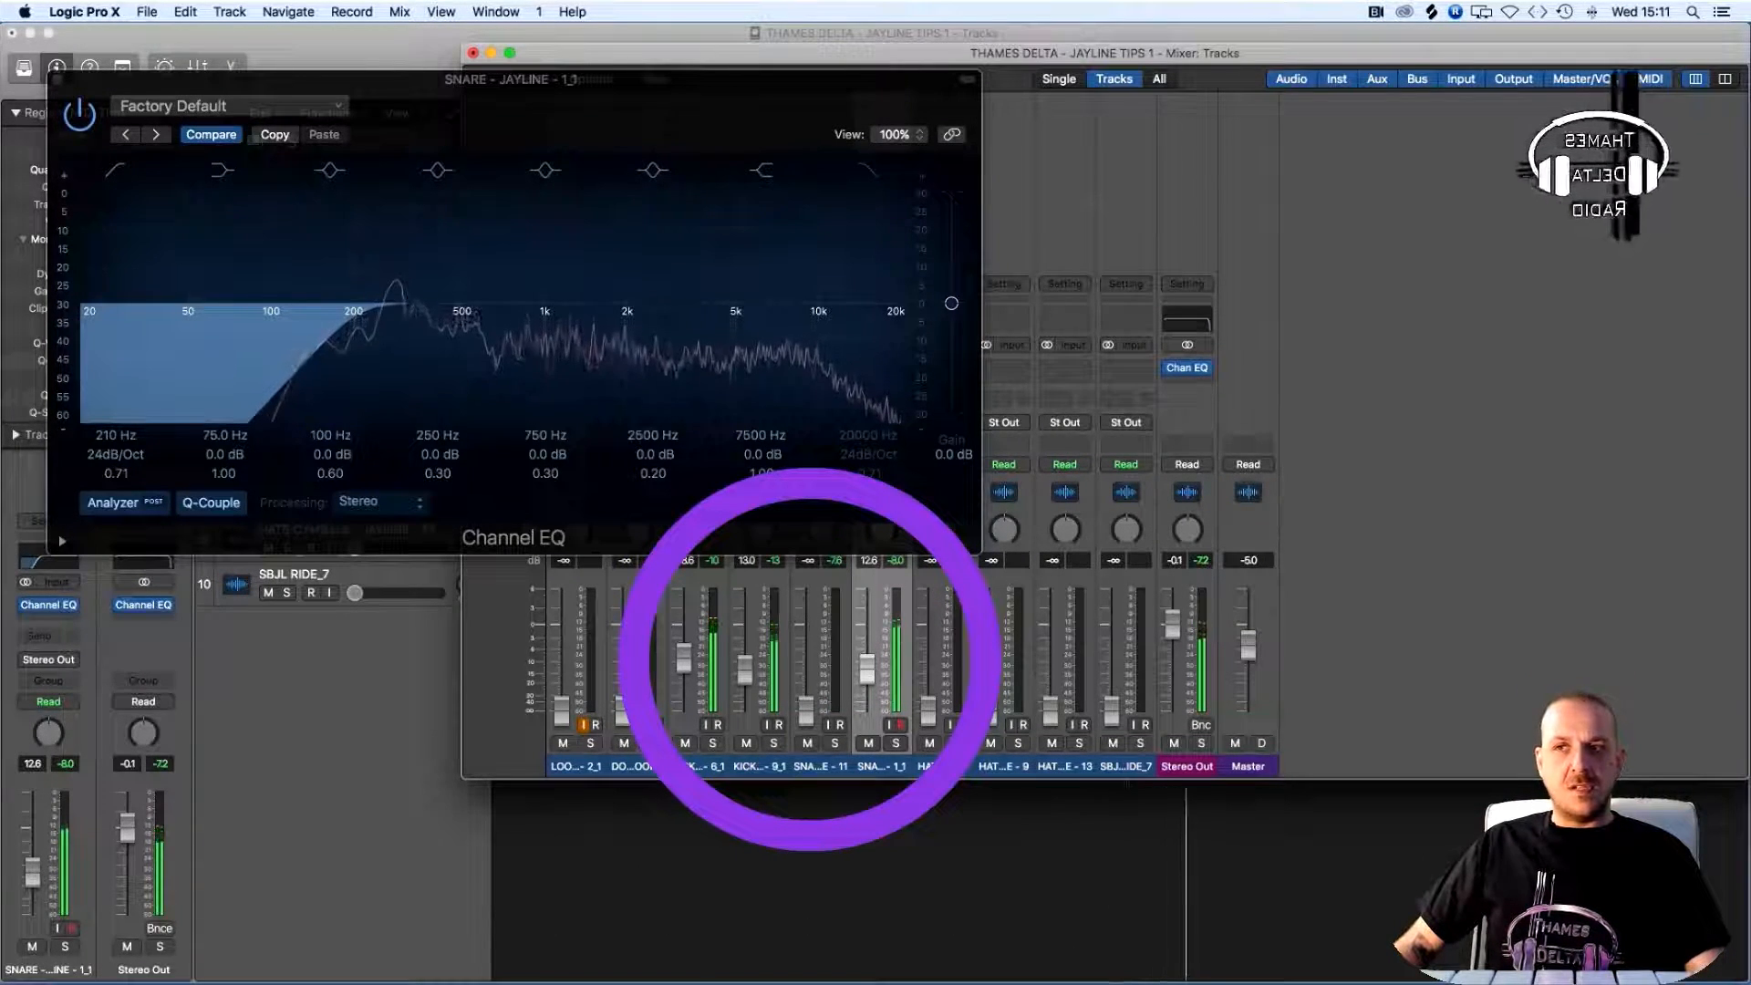
{"action": "left_click_drag", "start_coordinate": [806, 711], "coordinate": [808, 654]}
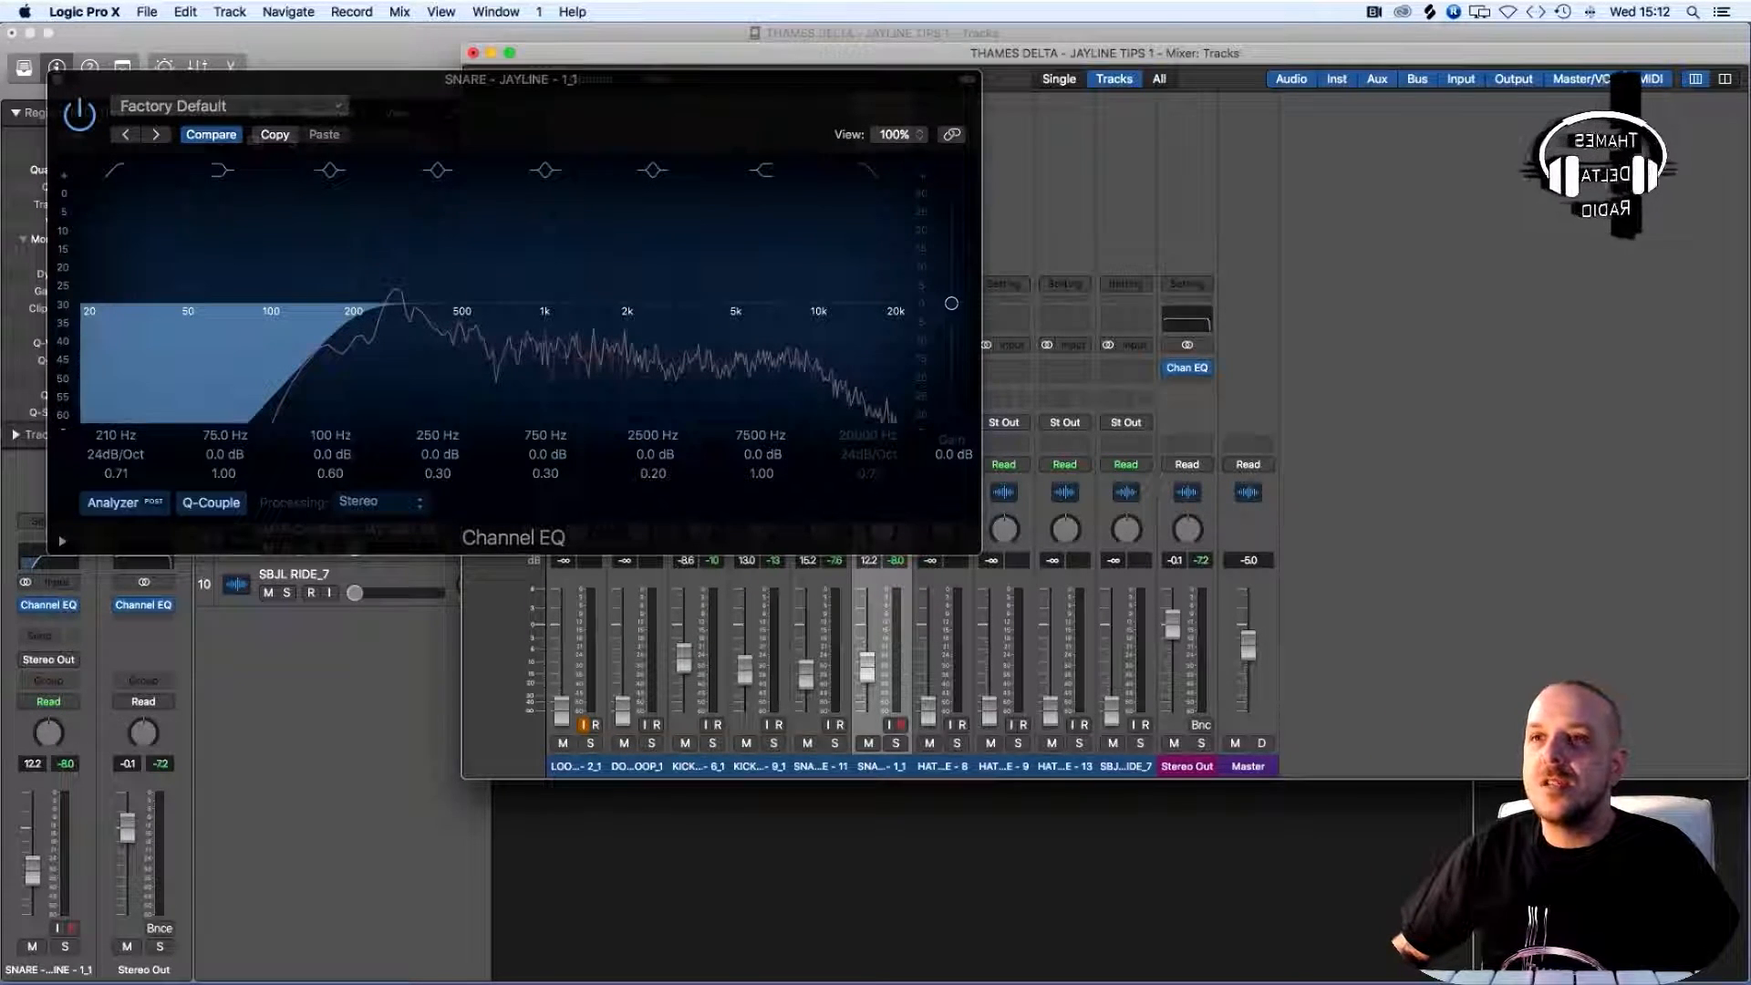
{"action": "key", "text": "space"}
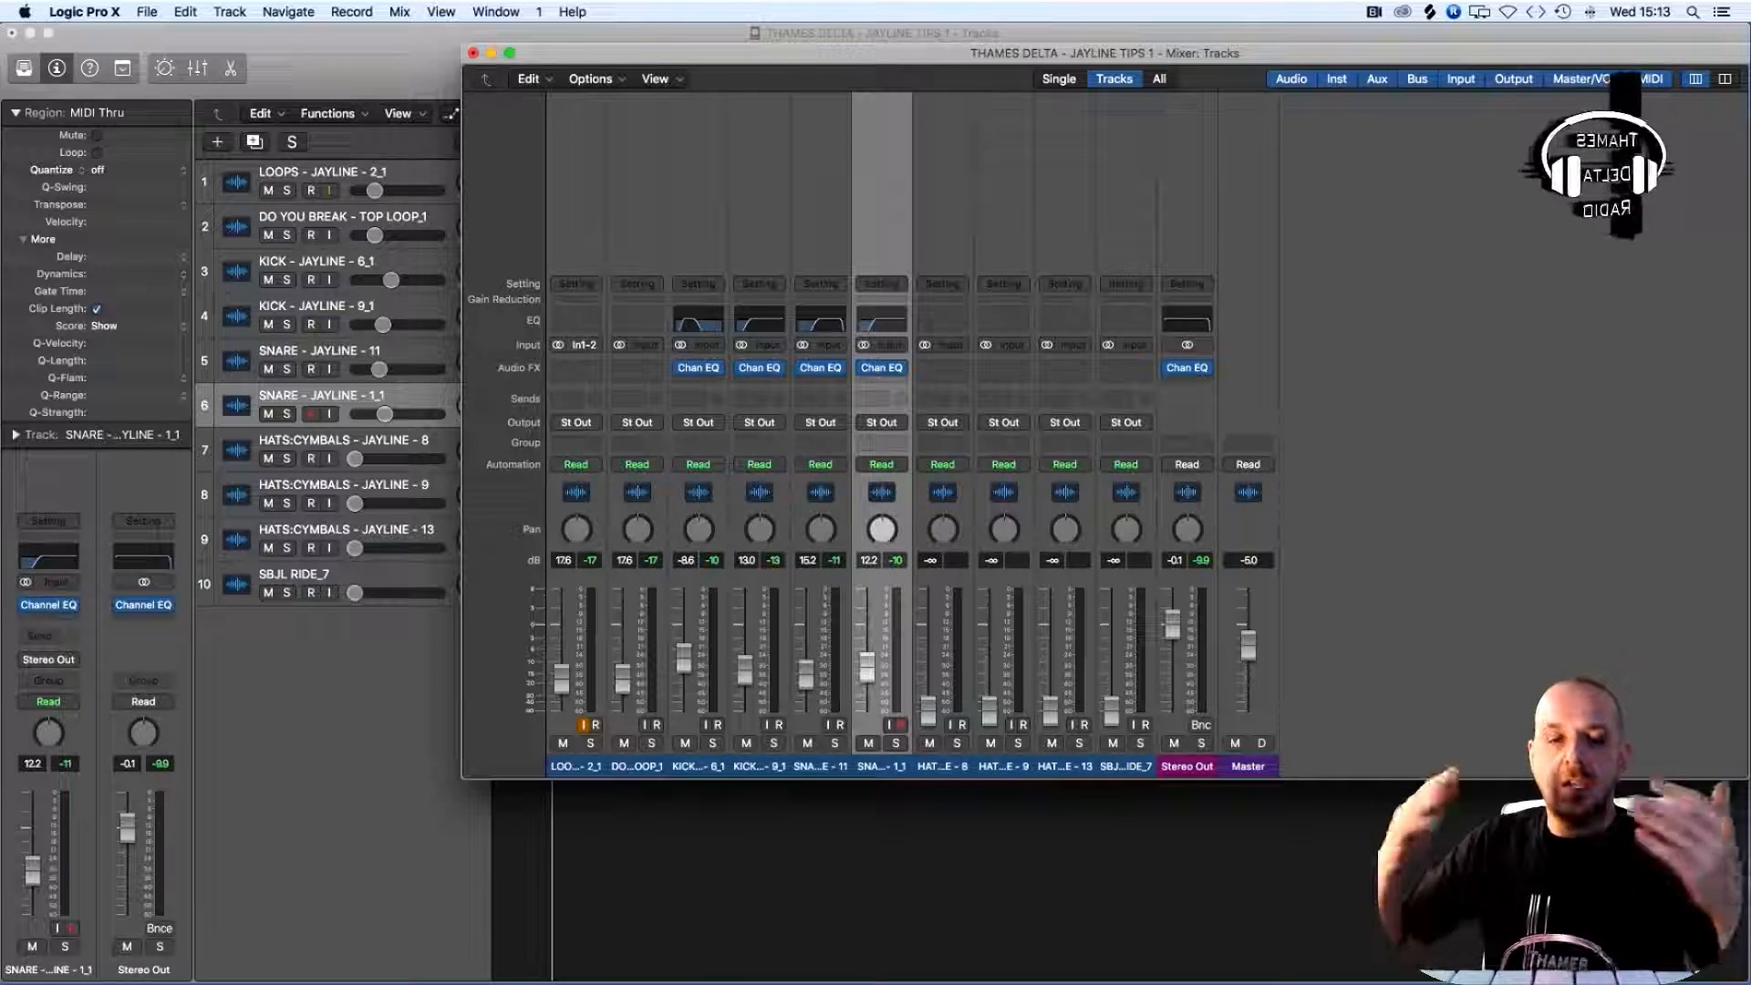
{"action": "key", "text": "space"}
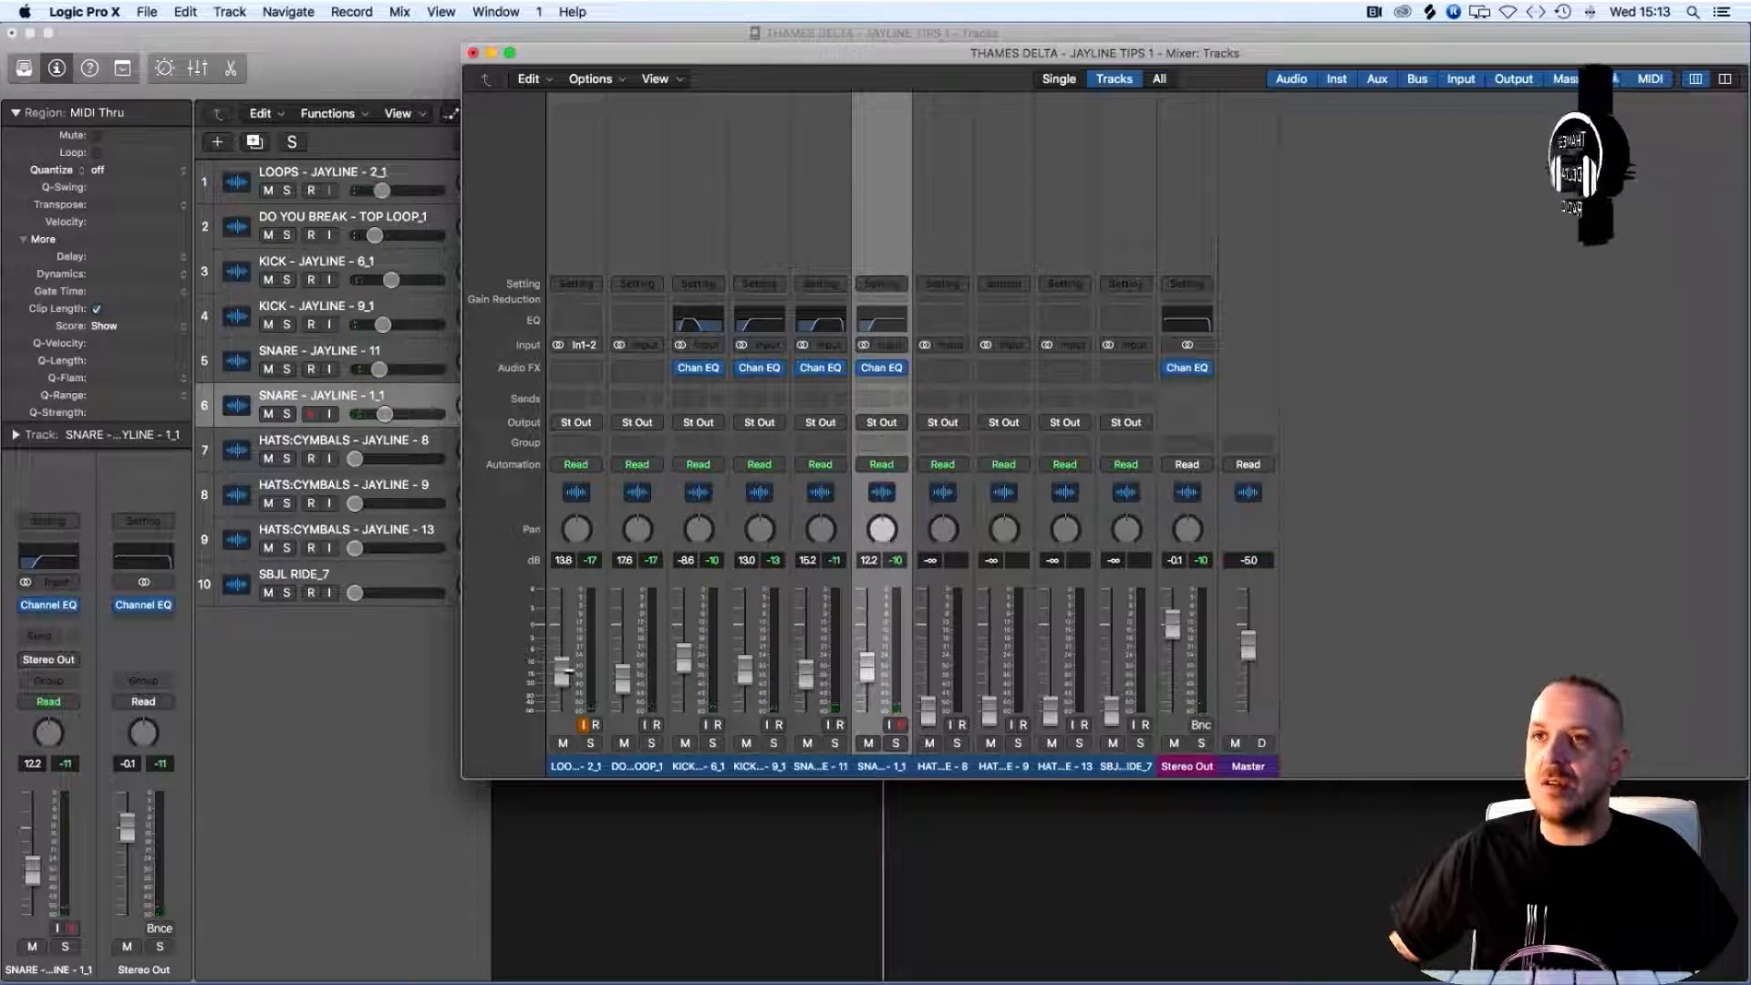
Add a Channel EQ to LOOPS - JAYLINE - 2_1 and turn on its analyzer, checking the spectrum during playback
{"action": "left_click", "coordinate": [576, 319]}
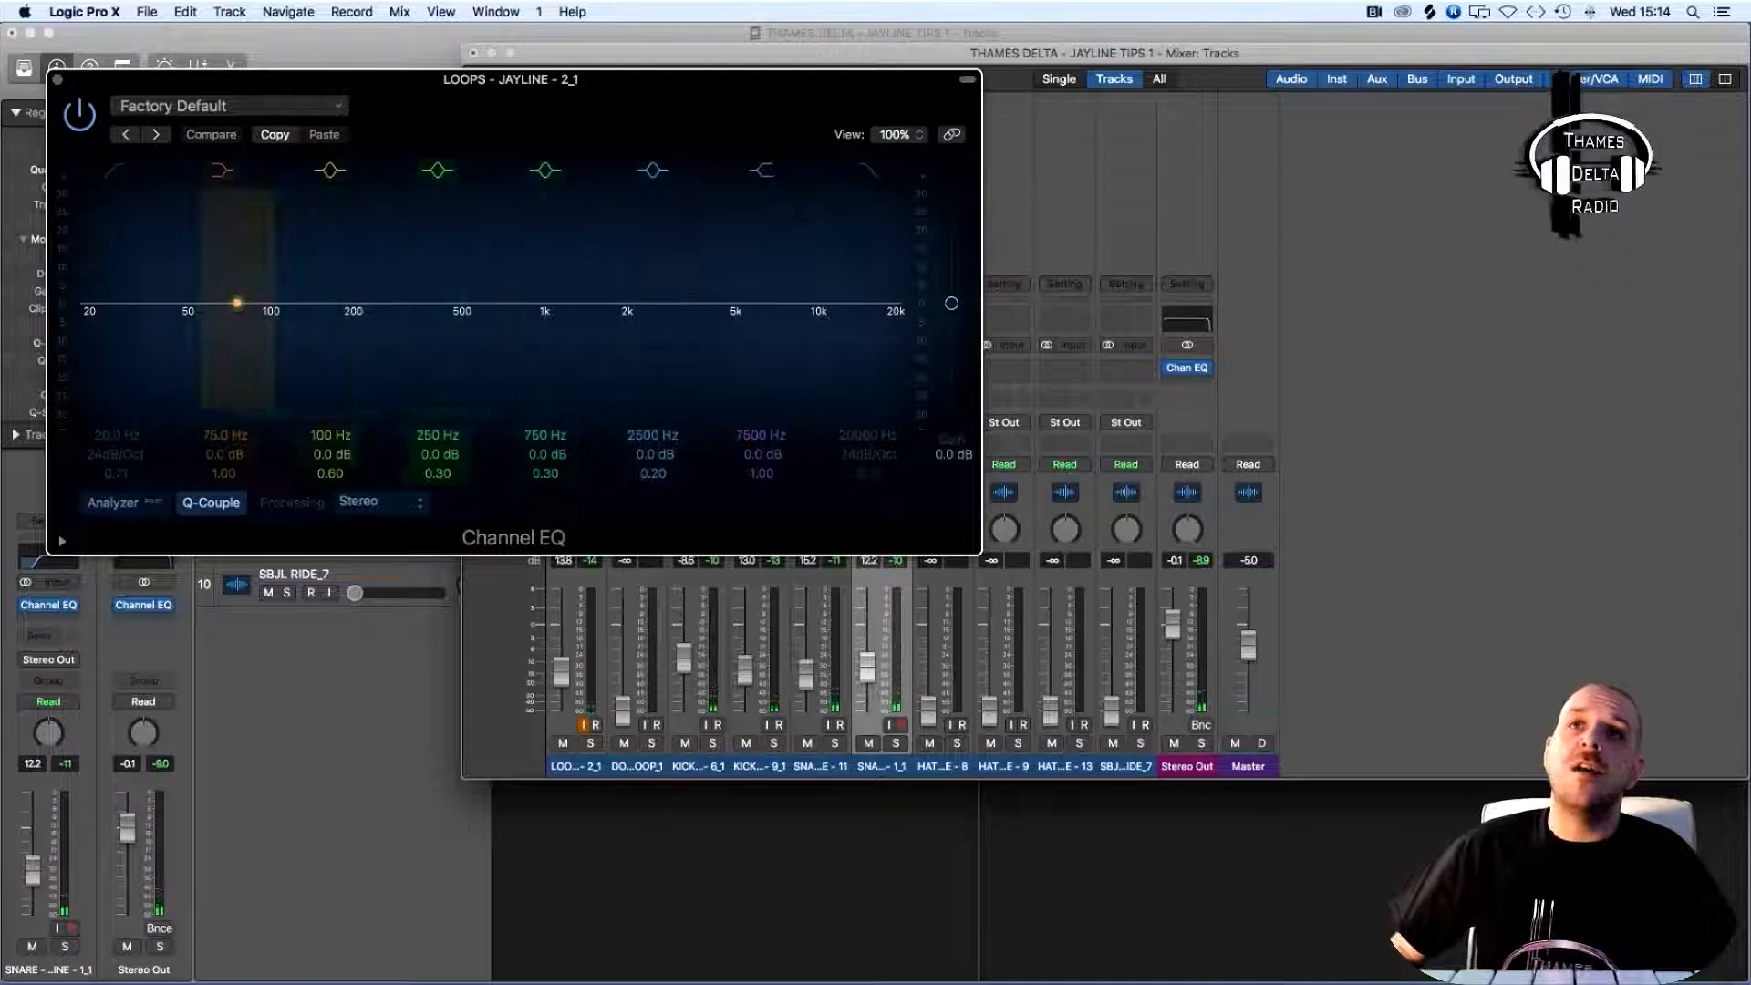
{"action": "left_click", "coordinate": [236, 303]}
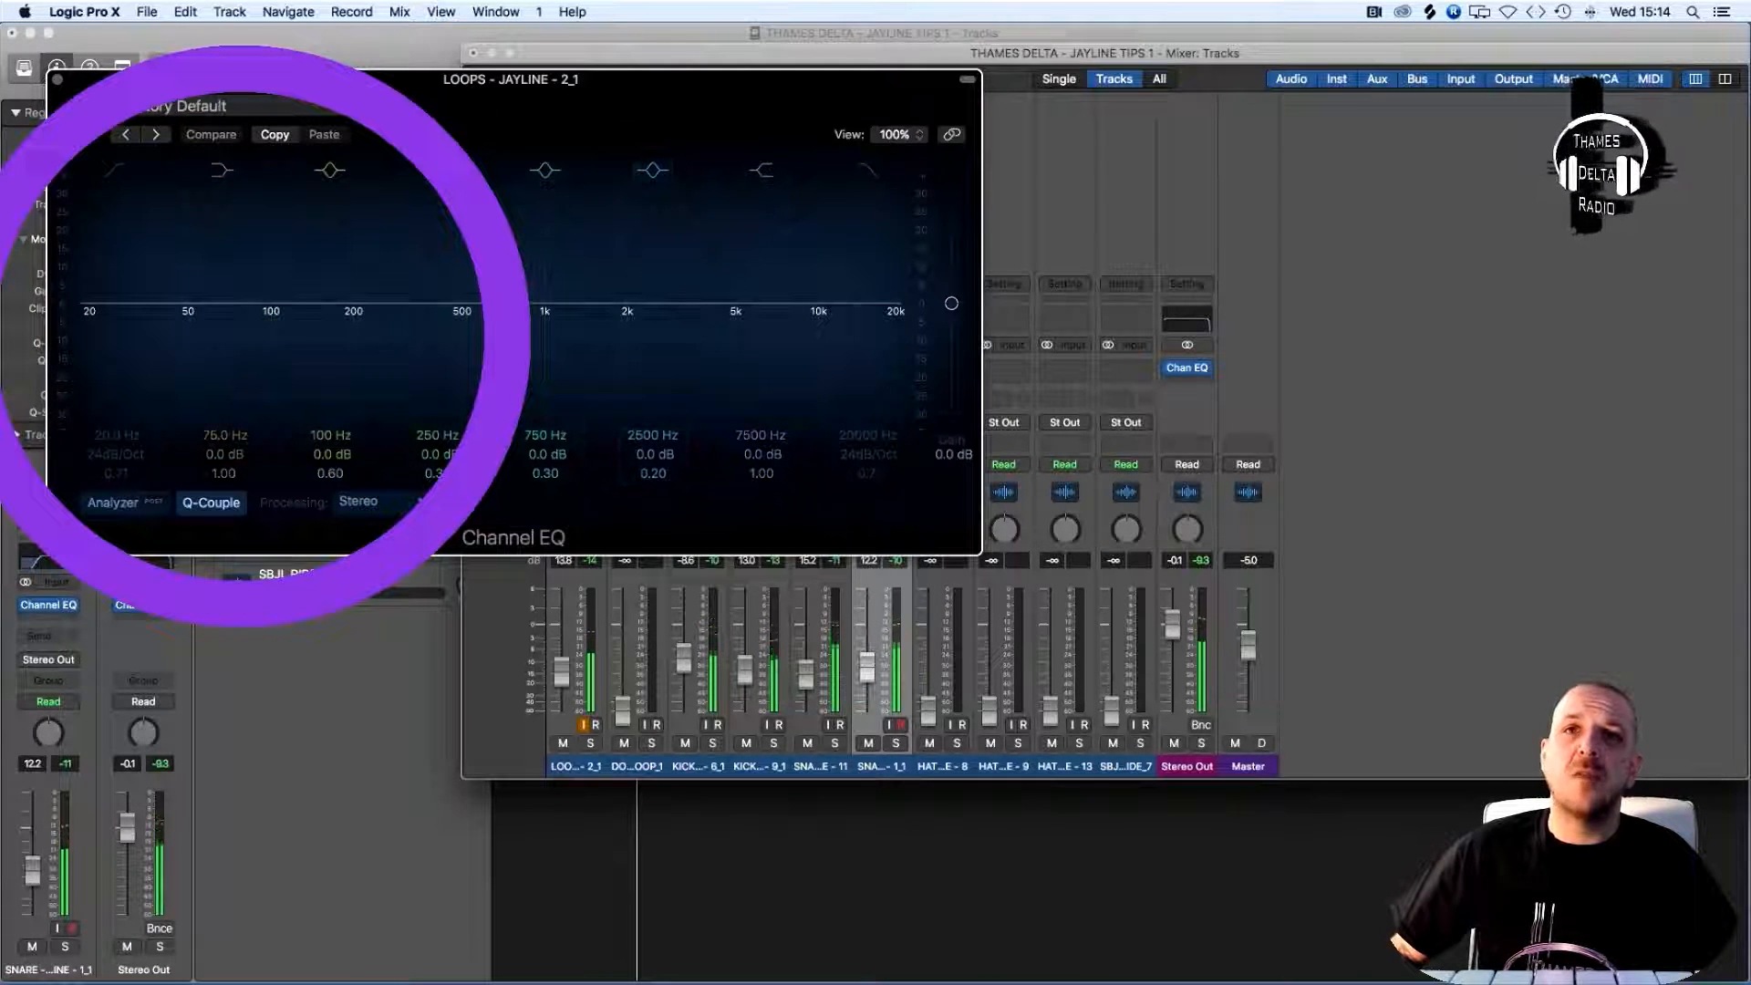
{"action": "left_click", "coordinate": [113, 502]}
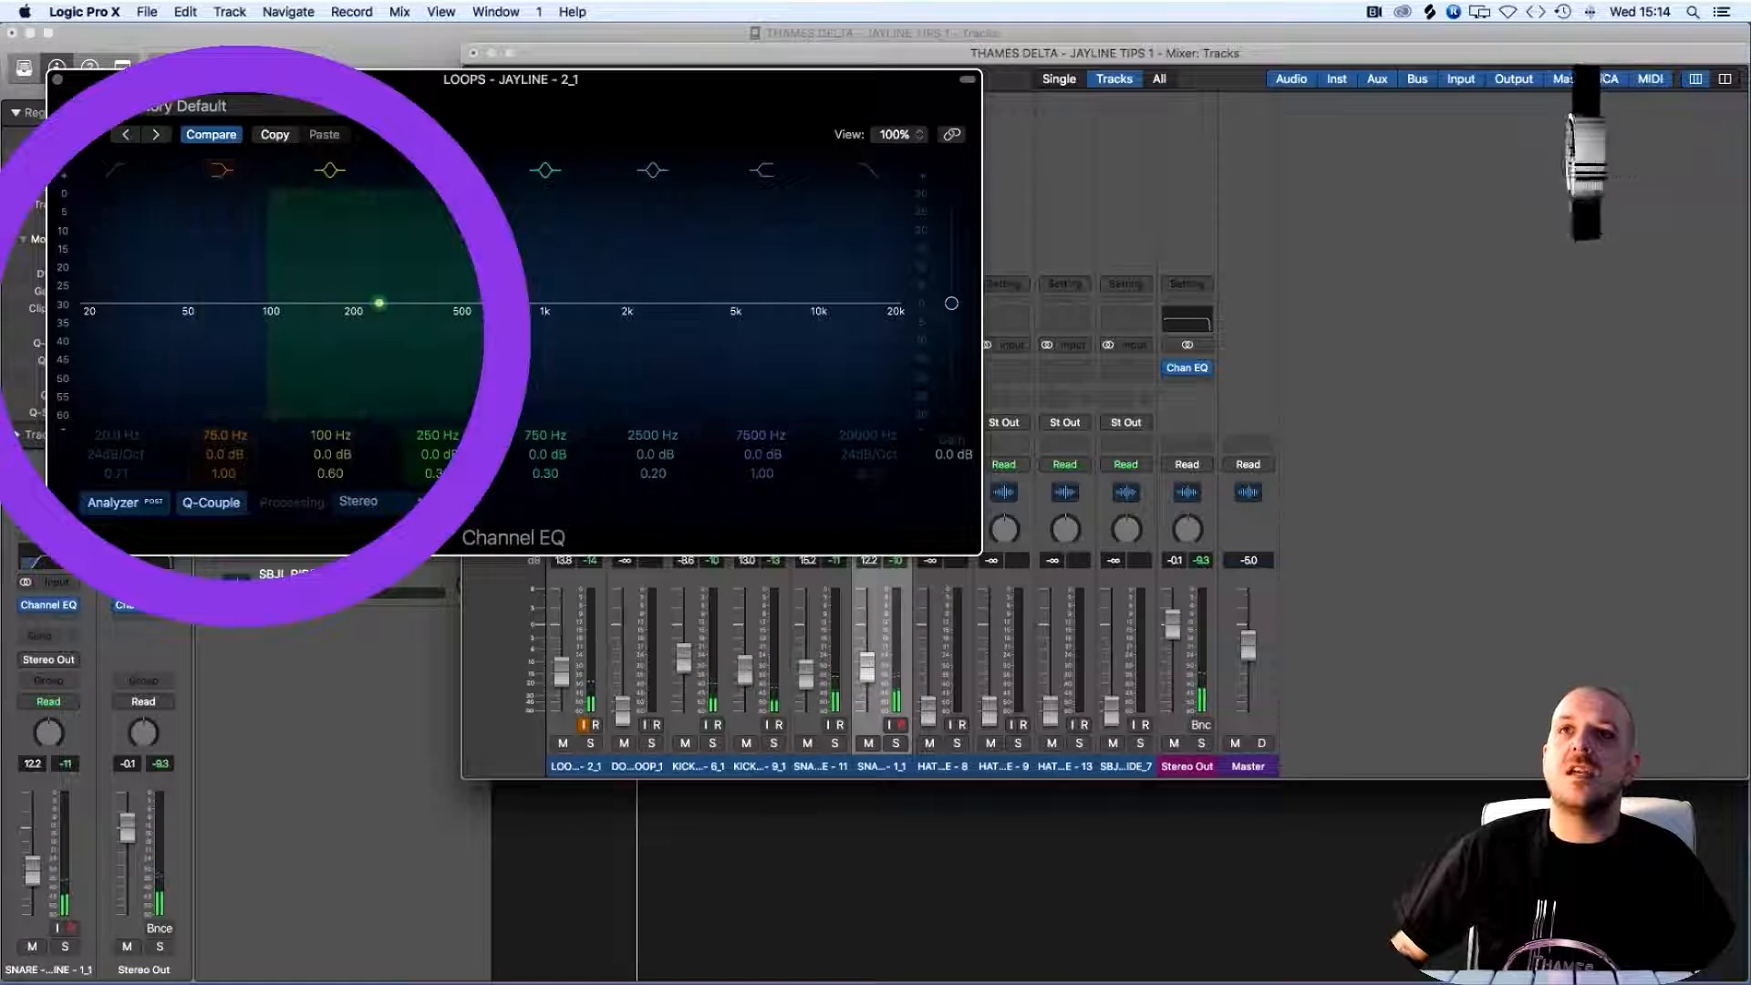
{"action": "key", "text": "space"}
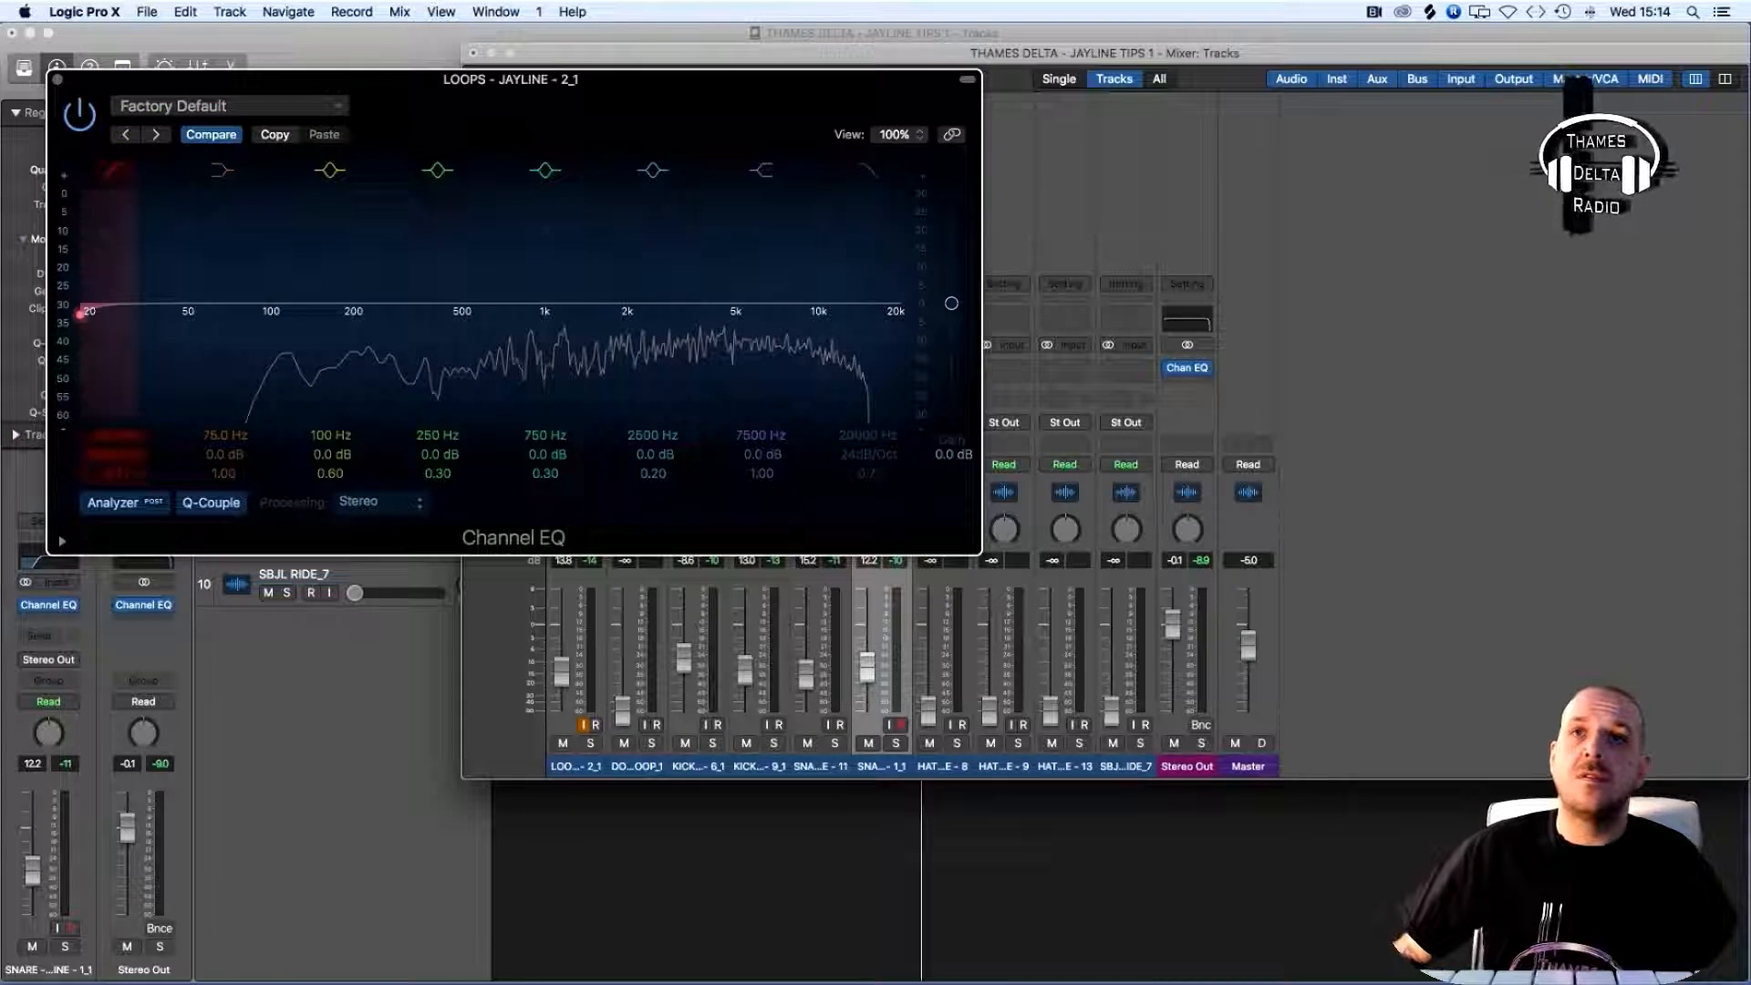
Apply a low cut to LOOPS - JAYLINE - 2_1 at about 172 Hz with a 36 dB/Oct slope, listening to the result
{"action": "left_click_drag", "start_coordinate": [80, 312], "coordinate": [311, 313]}
{"action": "key", "text": "space"}
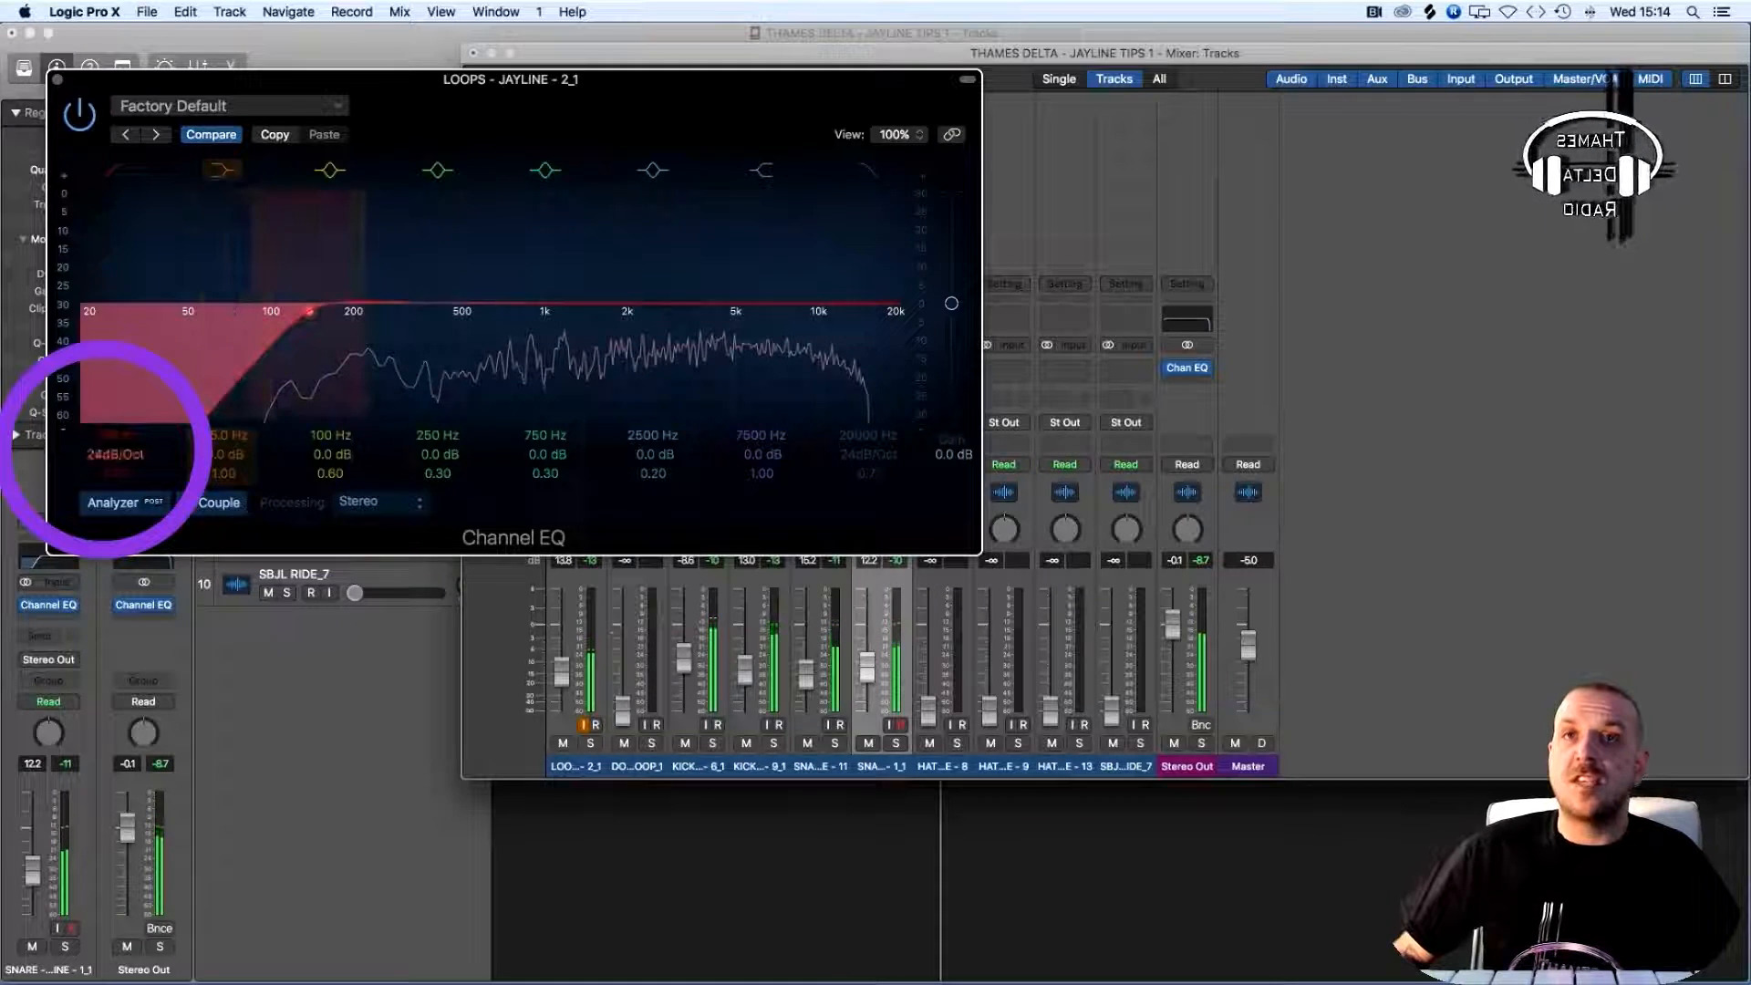
{"action": "mouse_move", "coordinate": [116, 455]}
{"action": "left_mouse_down"}
{"action": "mouse_move", "coordinate": [116, 376]}
{"action": "mouse_move", "coordinate": [116, 446]}
{"action": "mouse_move", "coordinate": [116, 429]}
{"action": "left_mouse_up"}
{"action": "key", "text": "space"}
{"action": "key", "text": "space"}
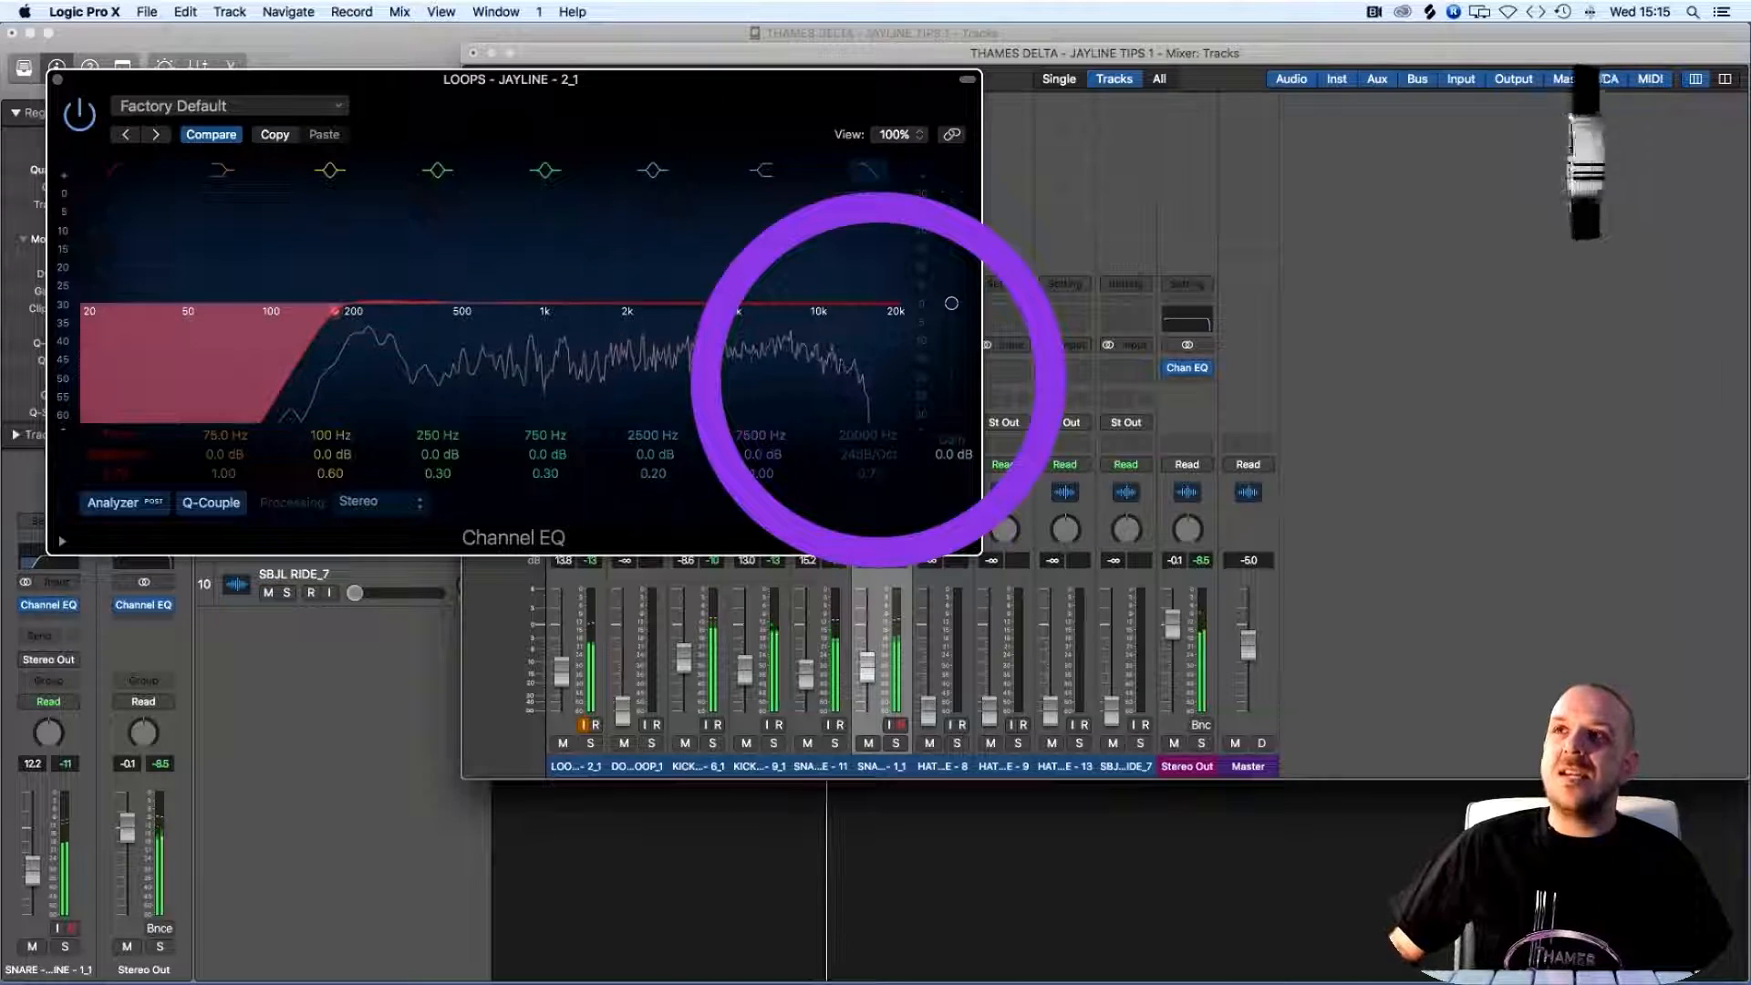
Add a high cut at about 15600 Hz to the LOOPS - JAYLINE - 2_1 EQ and close the Channel EQ
{"action": "left_click_drag", "start_coordinate": [896, 380], "coordinate": [859, 379]}
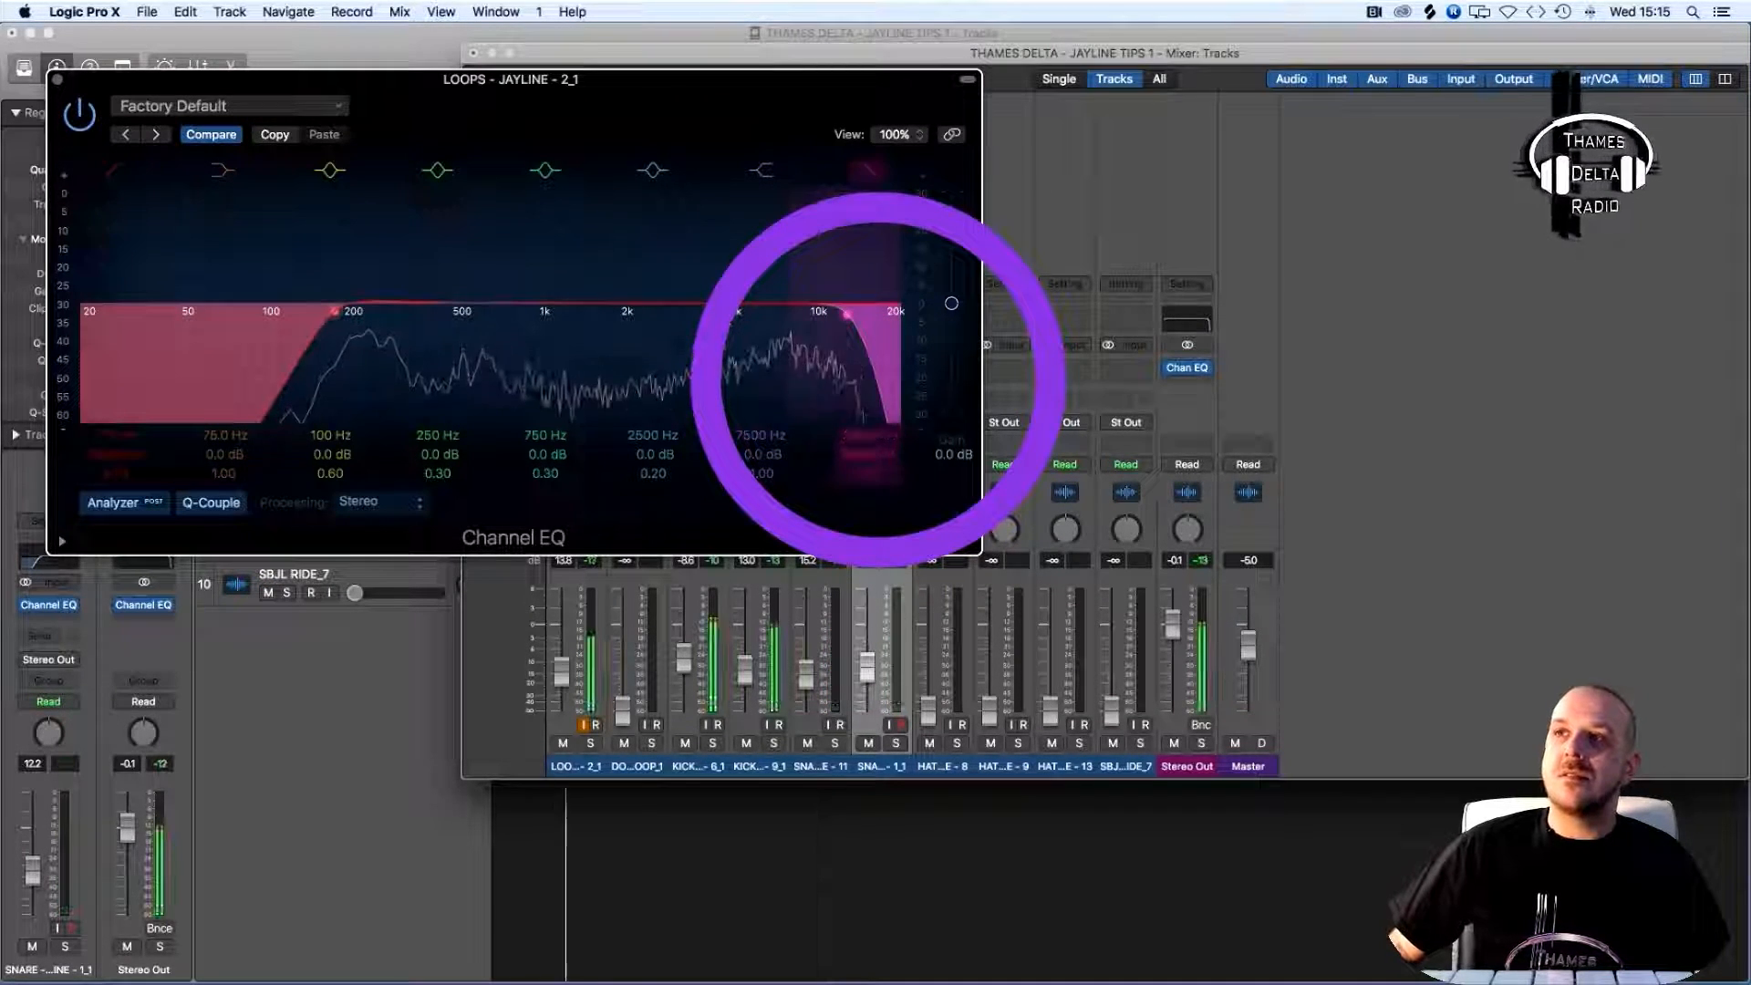
{"action": "left_click_drag", "start_coordinate": [869, 435], "coordinate": [868, 417]}
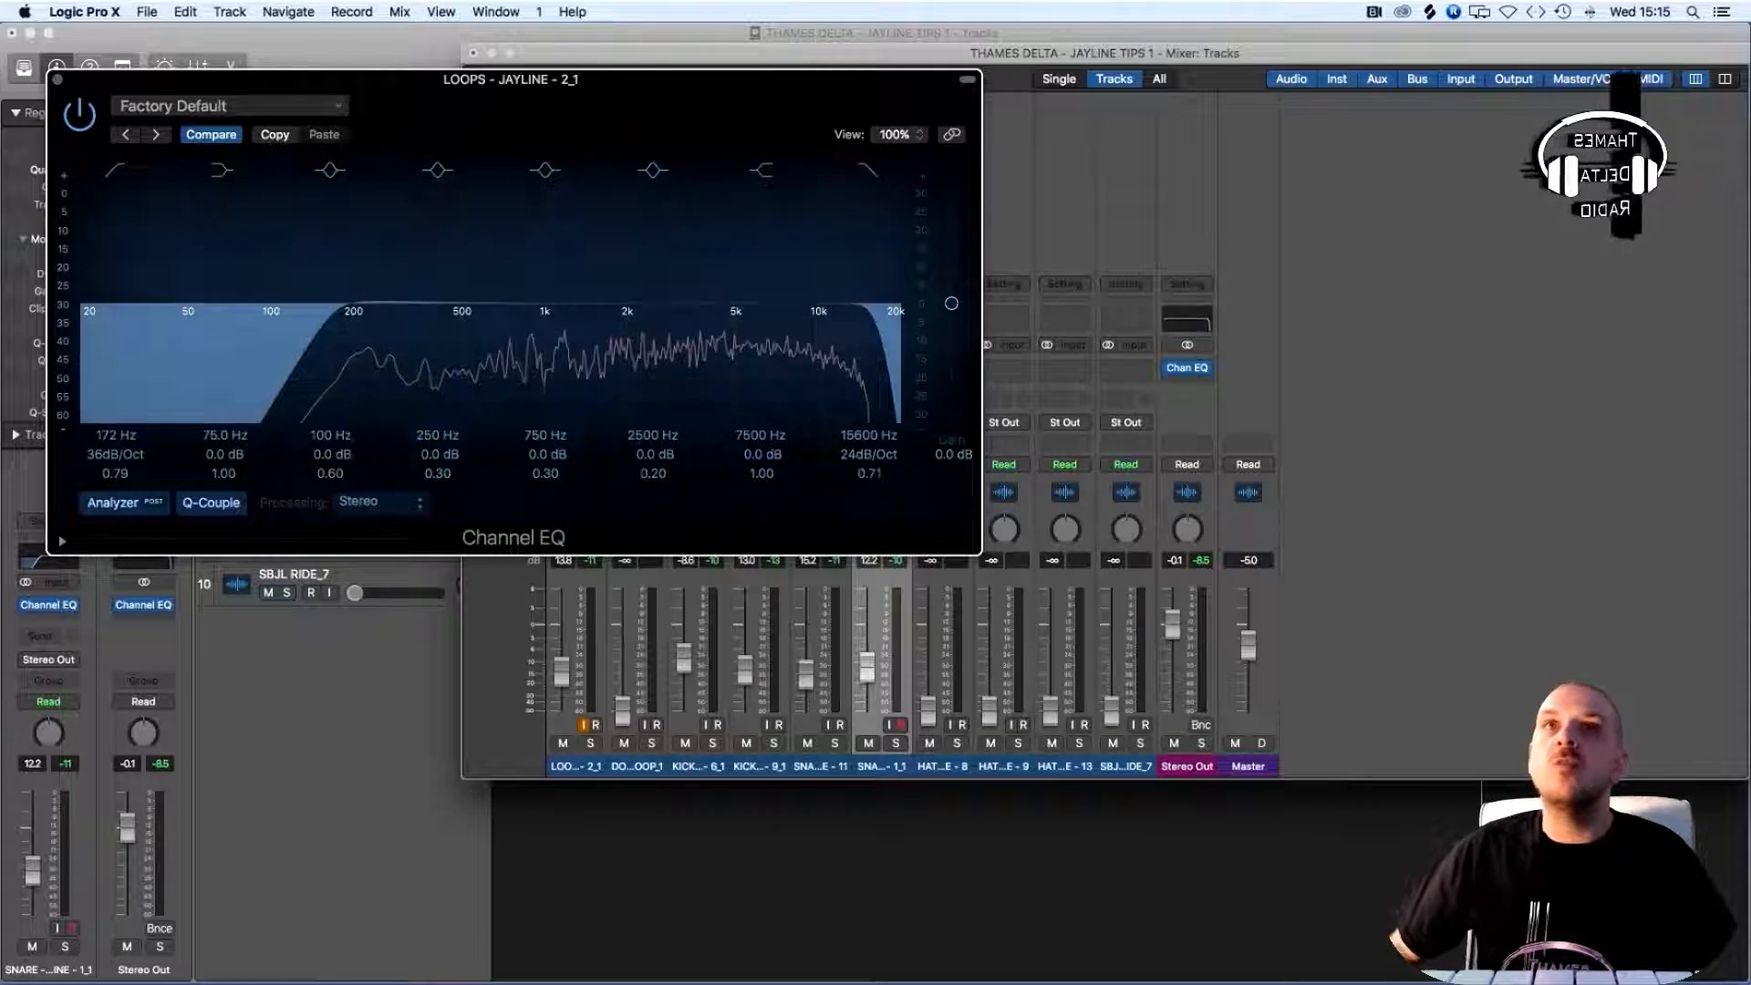
{"action": "left_click", "coordinate": [57, 79]}
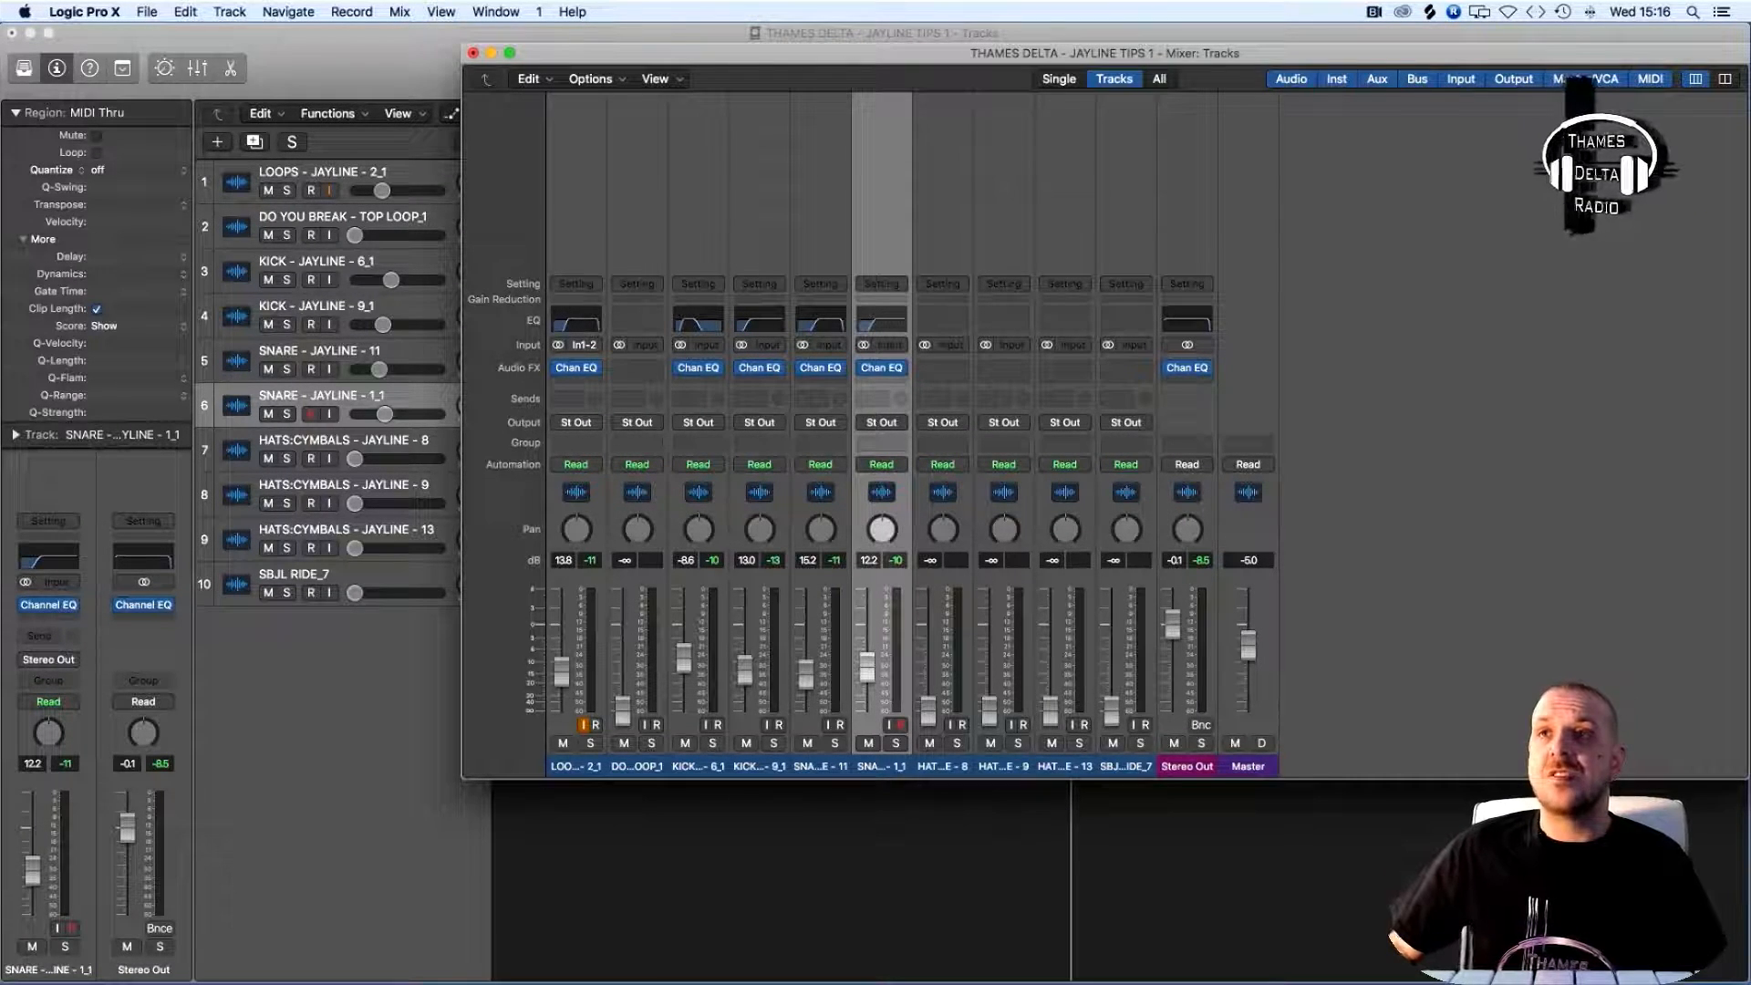
Insert an Adaptive Limiter after the EQ on LOOPS - JAYLINE - 2_1, play the mix, and move its window clear of the channel strips
{"action": "left_click", "coordinate": [579, 367]}
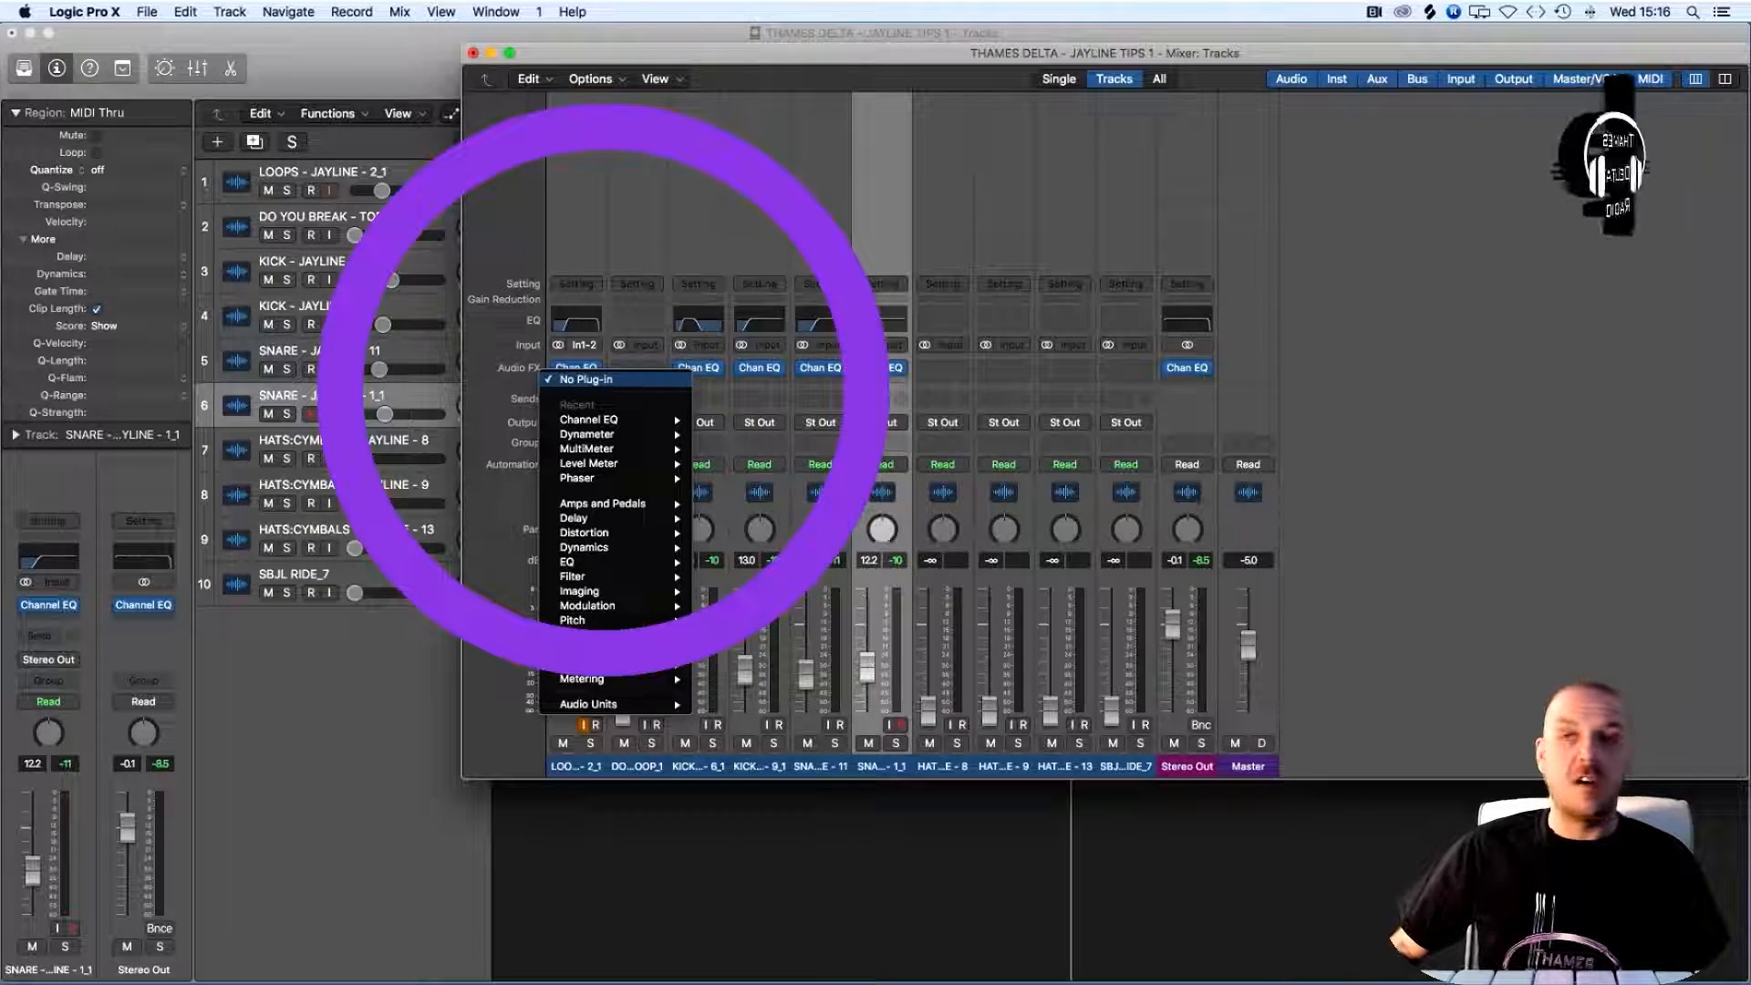
{"action": "mouse_move", "coordinate": [601, 547]}
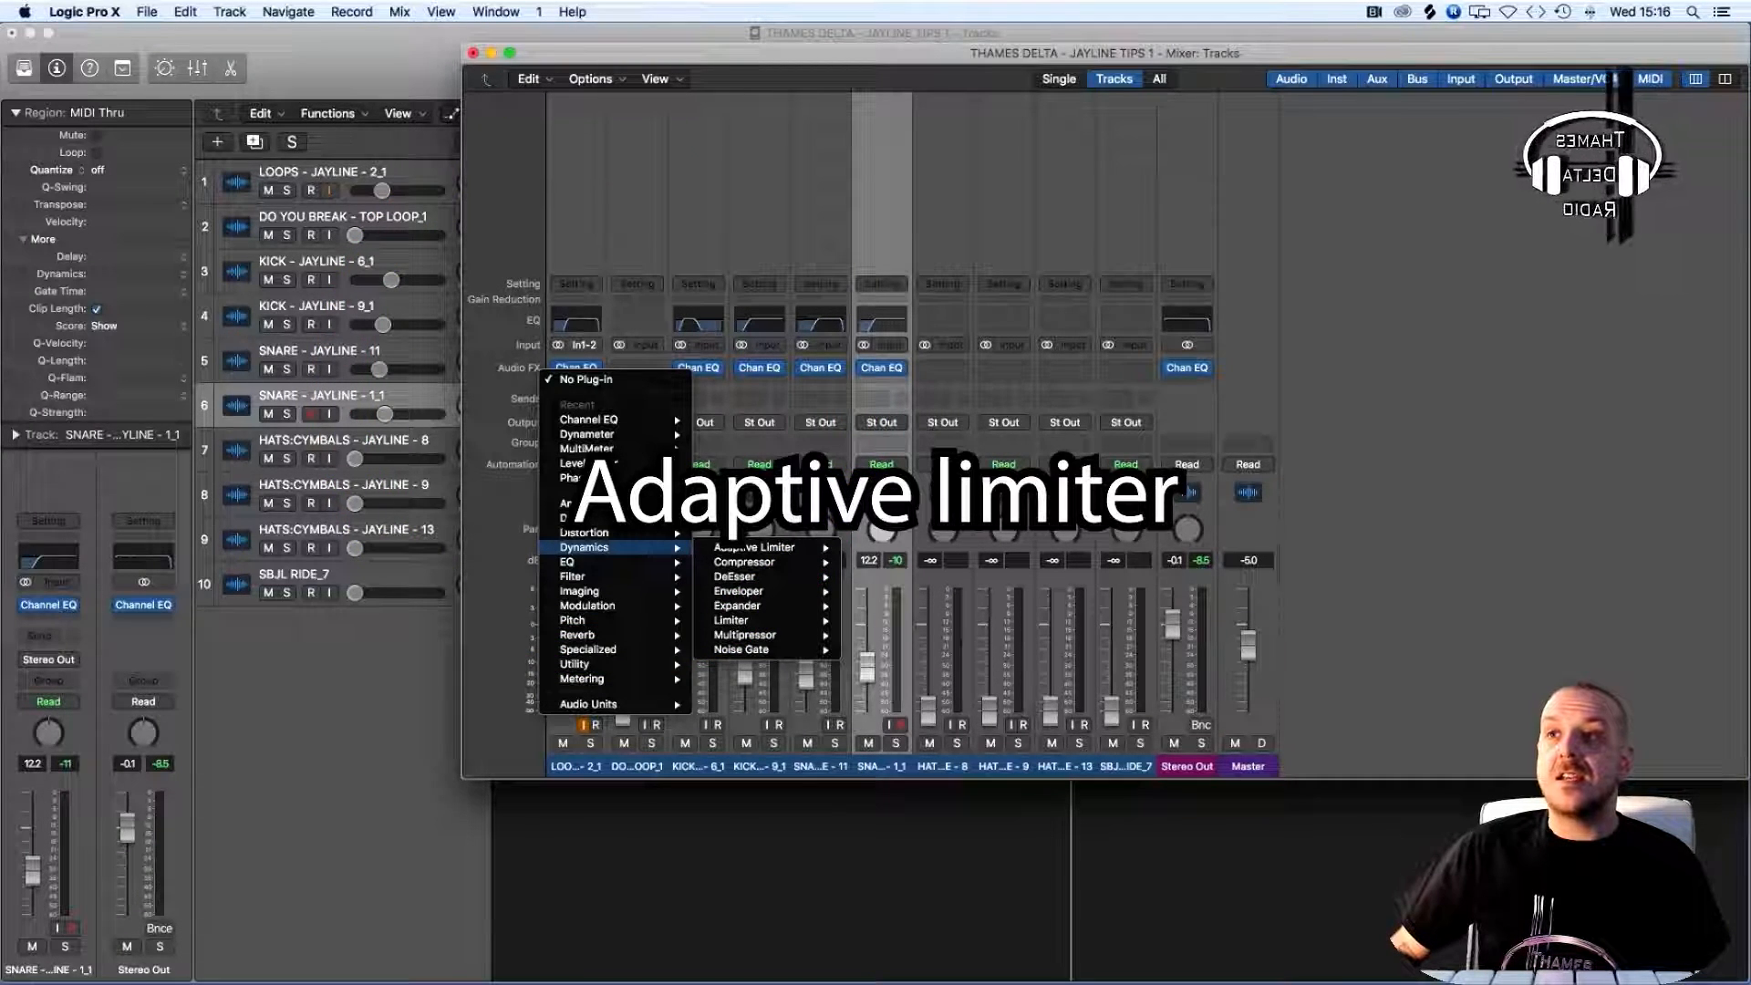
{"action": "mouse_move", "coordinate": [766, 547]}
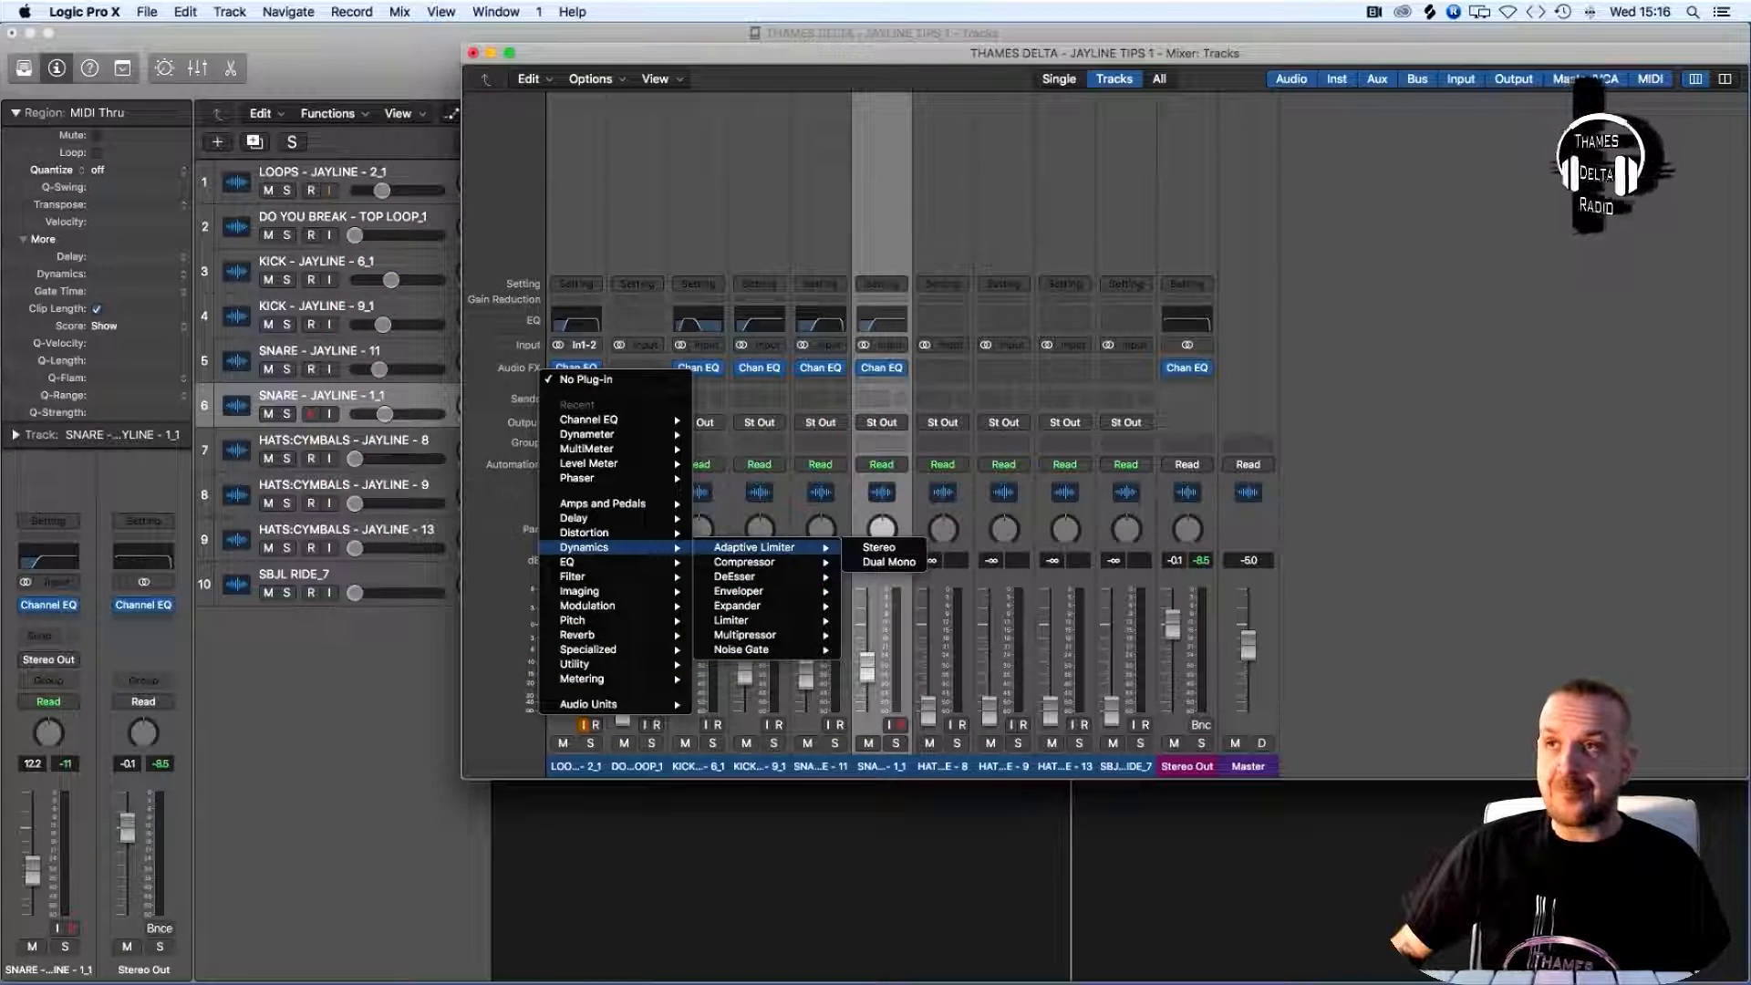
{"action": "left_click", "coordinate": [889, 562]}
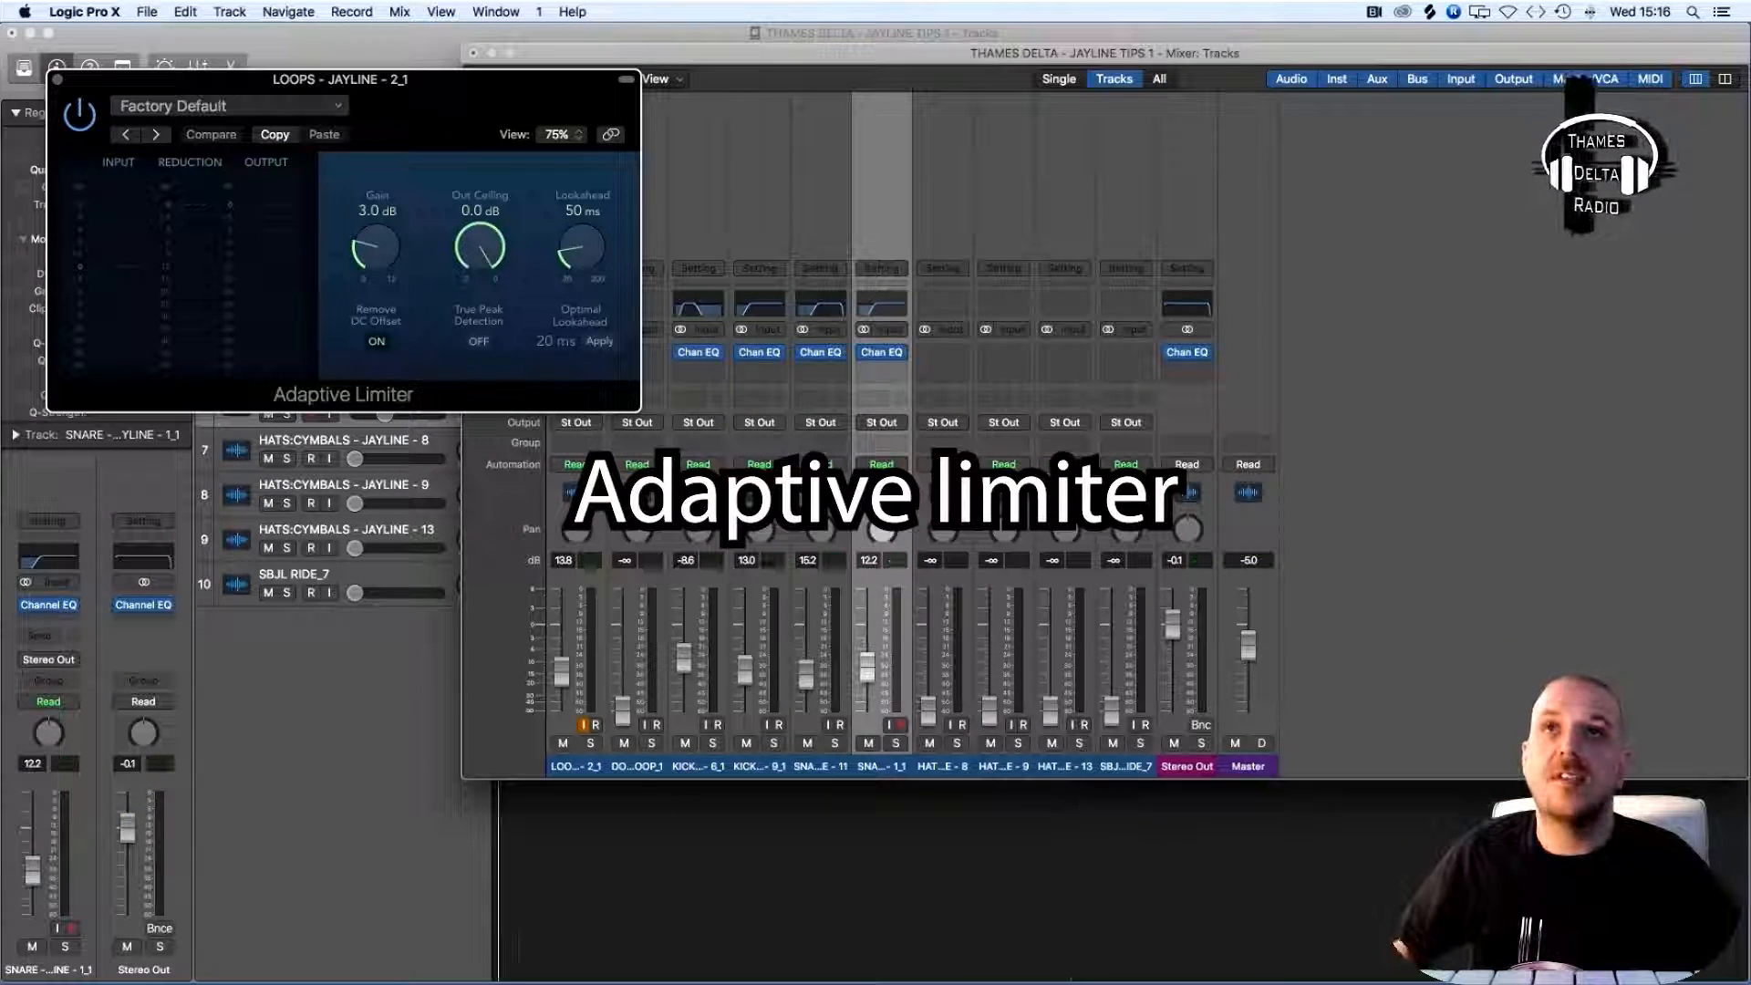
{"action": "key", "text": "space"}
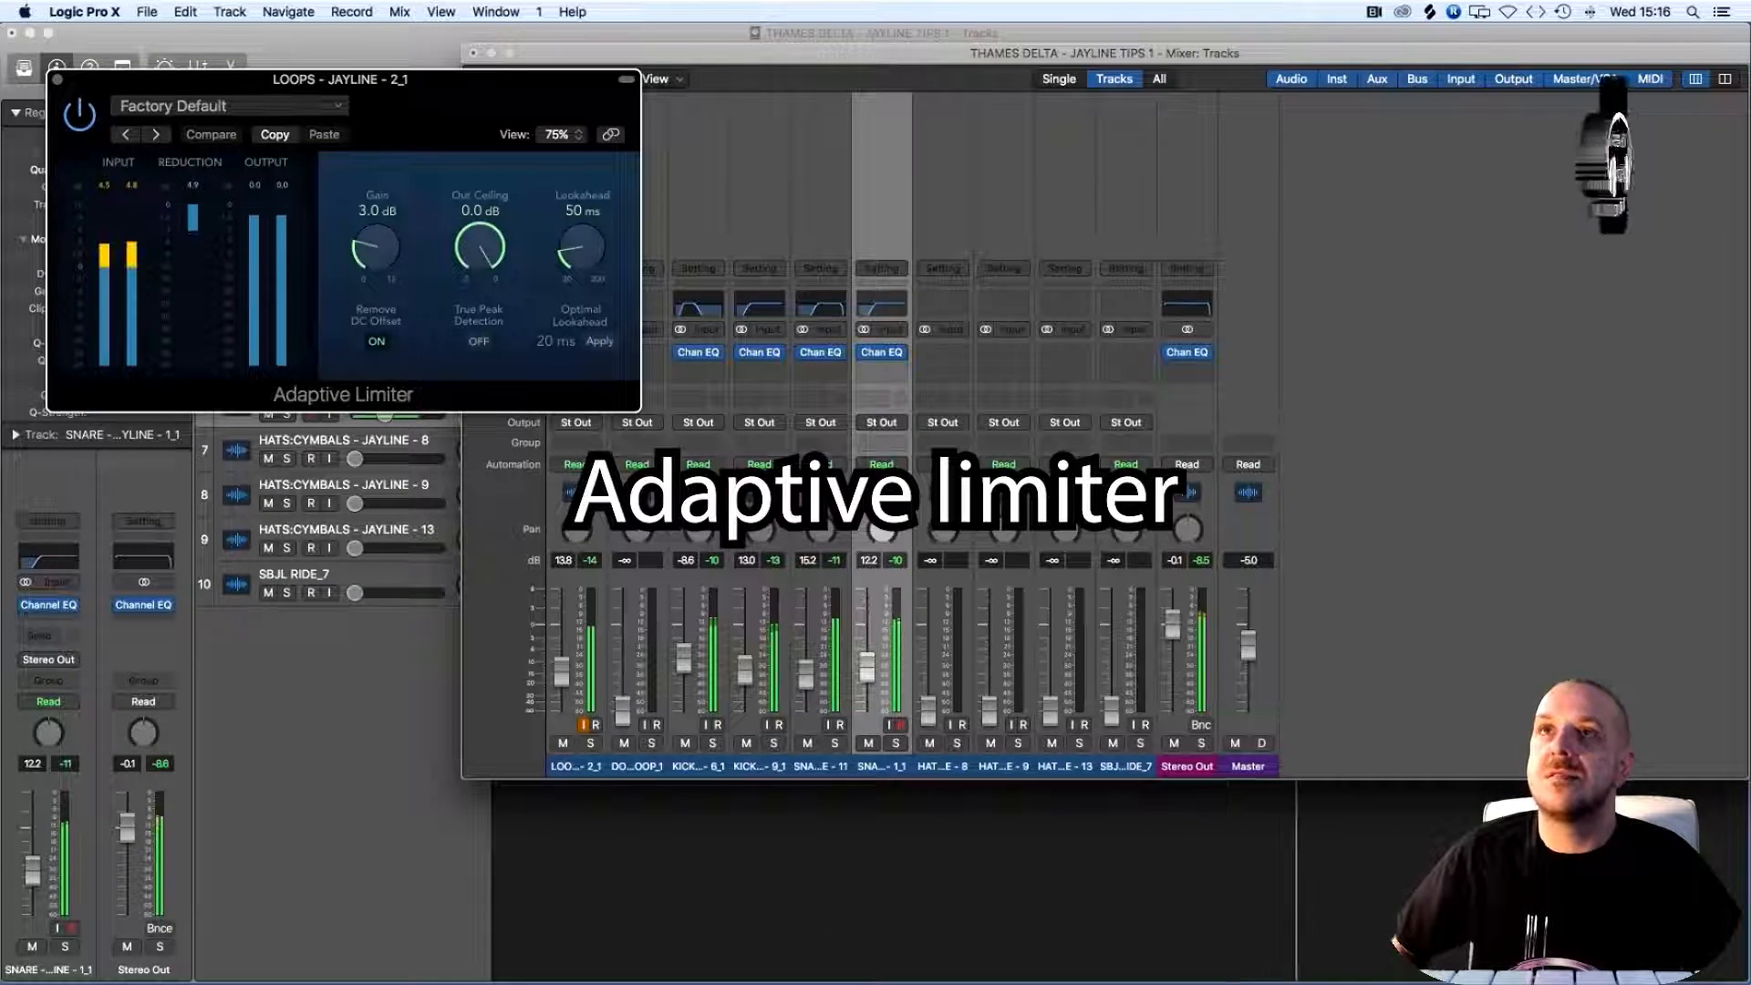
{"action": "left_click_drag", "start_coordinate": [365, 79], "coordinate": [1341, 130]}
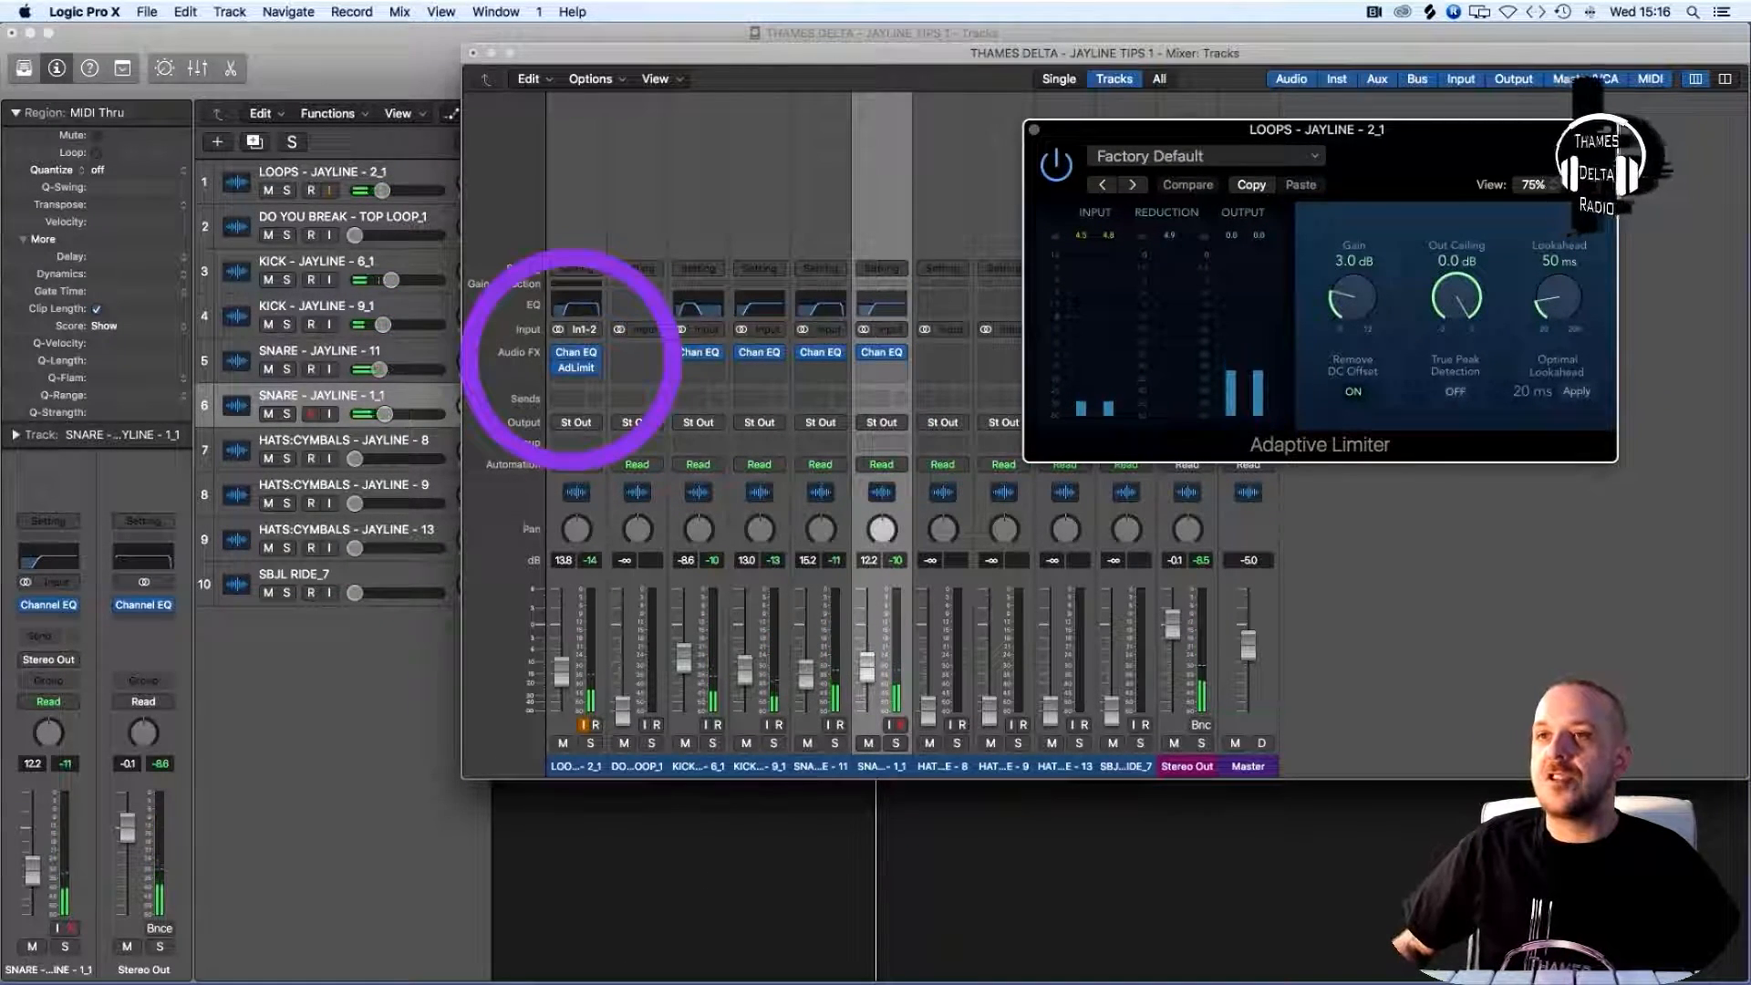
Solo LOOPS - JAYLINE - 2_1, set the limiter's gain to 3.5 dB, and compare True Peak Detection on and off, leaving it off
{"action": "left_click", "coordinate": [590, 743]}
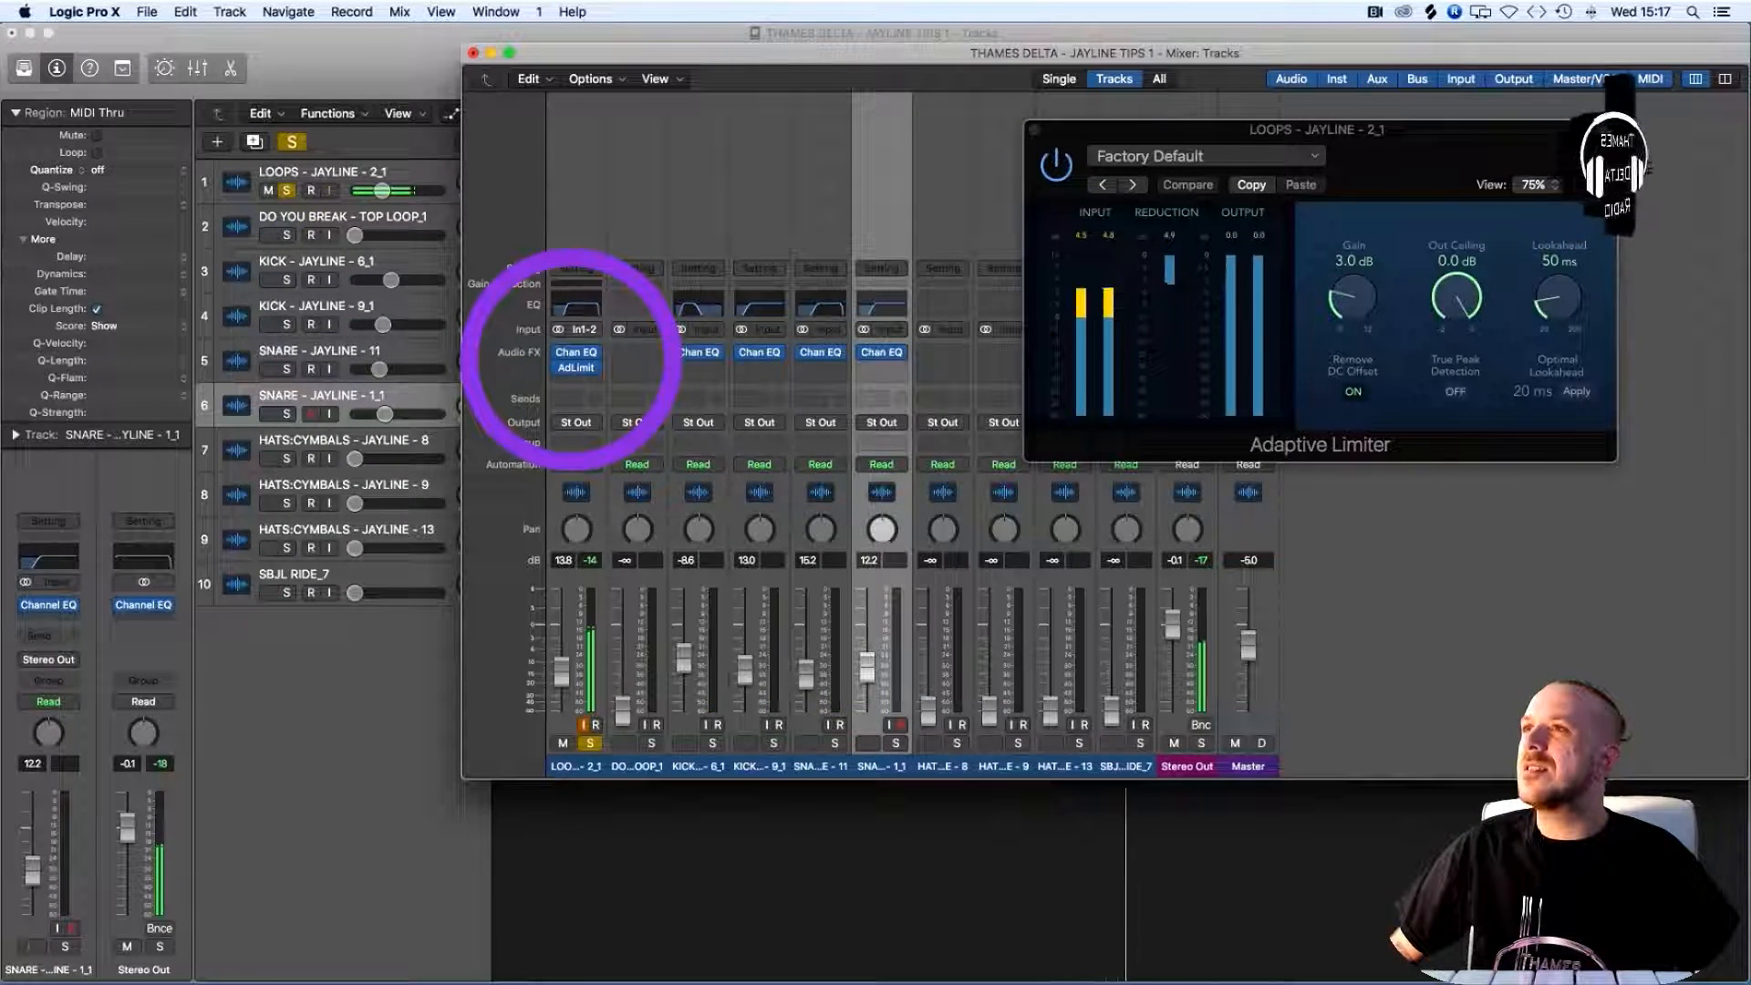
{"action": "mouse_move", "coordinate": [1353, 297]}
{"action": "left_mouse_down"}
{"action": "mouse_move", "coordinate": [1353, 330]}
{"action": "mouse_move", "coordinate": [1344, 242]}
{"action": "mouse_move", "coordinate": [1352, 335]}
{"action": "mouse_move", "coordinate": [1353, 285]}
{"action": "mouse_move", "coordinate": [1352, 302]}
{"action": "left_mouse_up"}
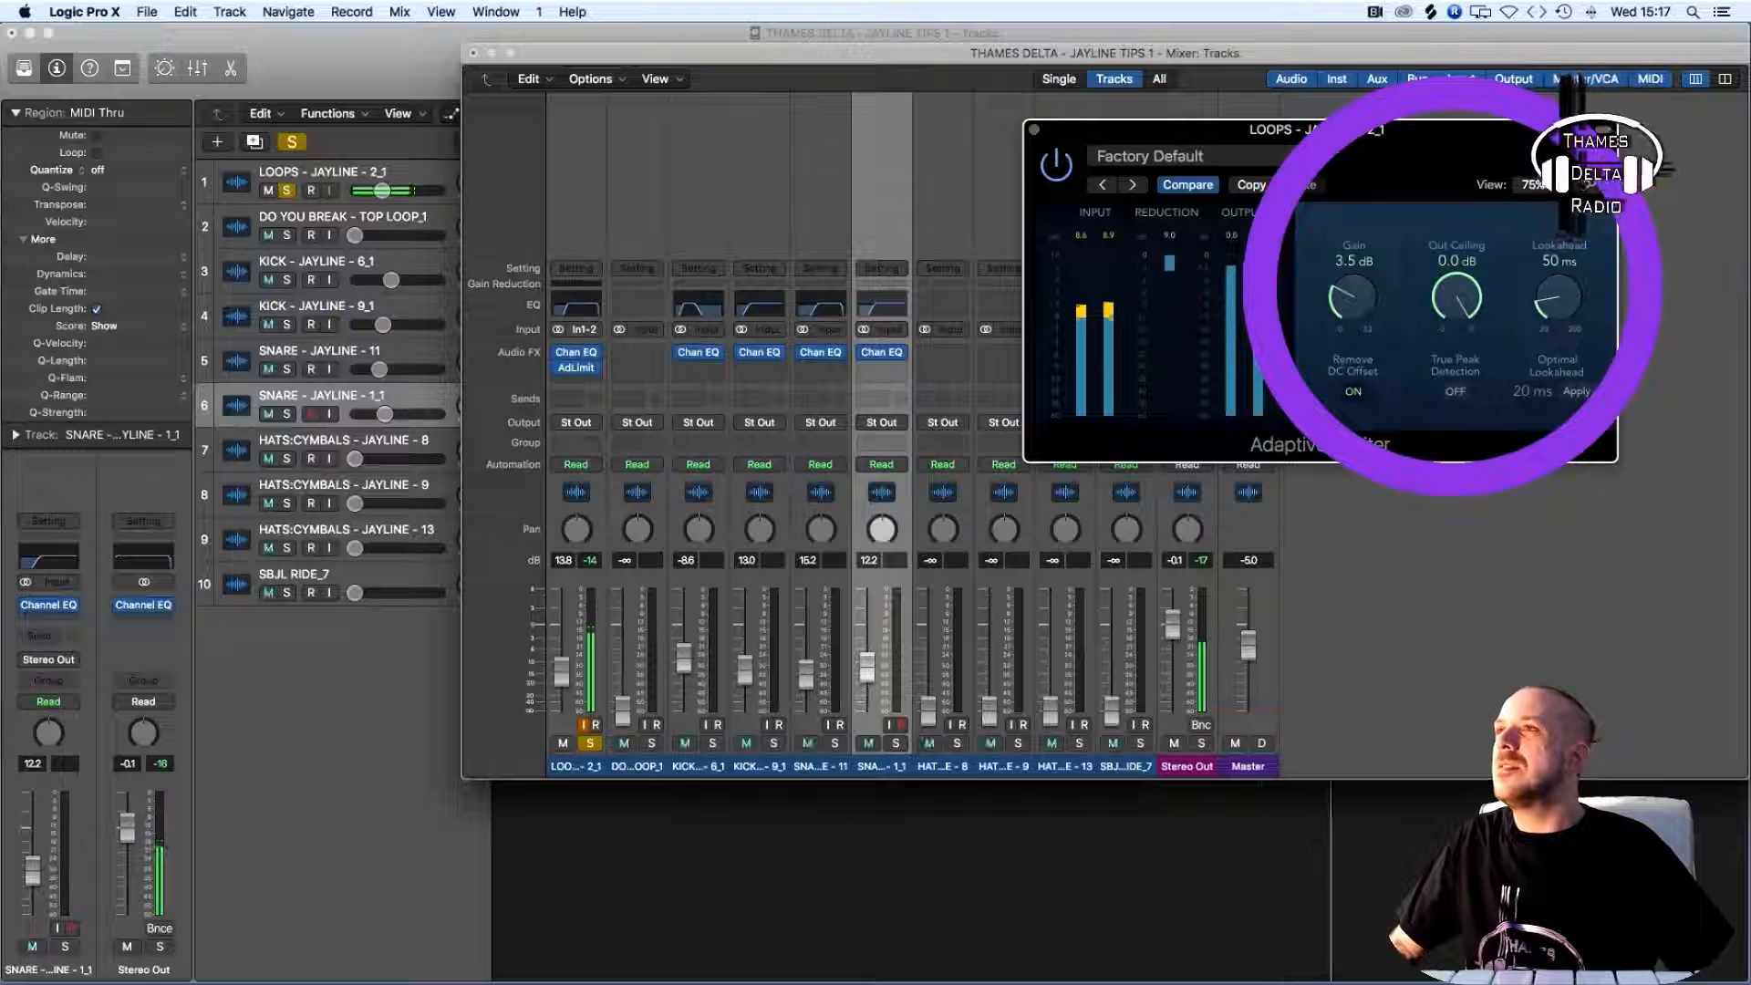
{"action": "left_click", "coordinate": [1455, 392]}
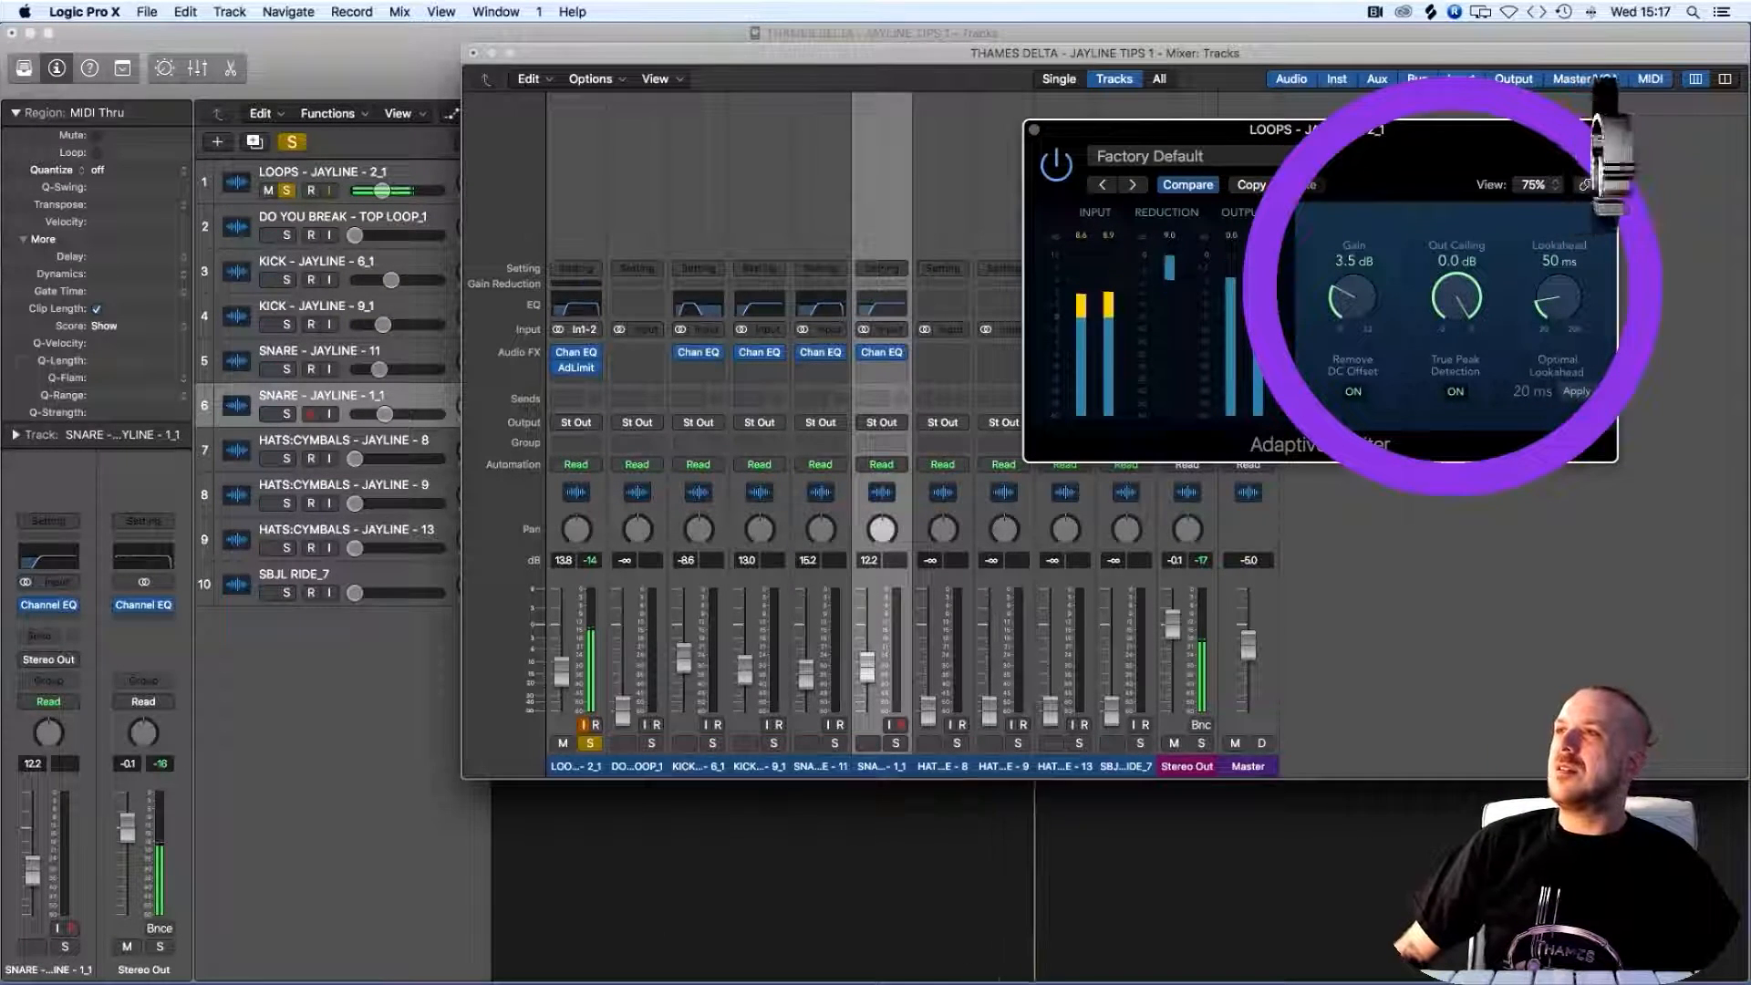
{"action": "left_click", "coordinate": [1456, 391]}
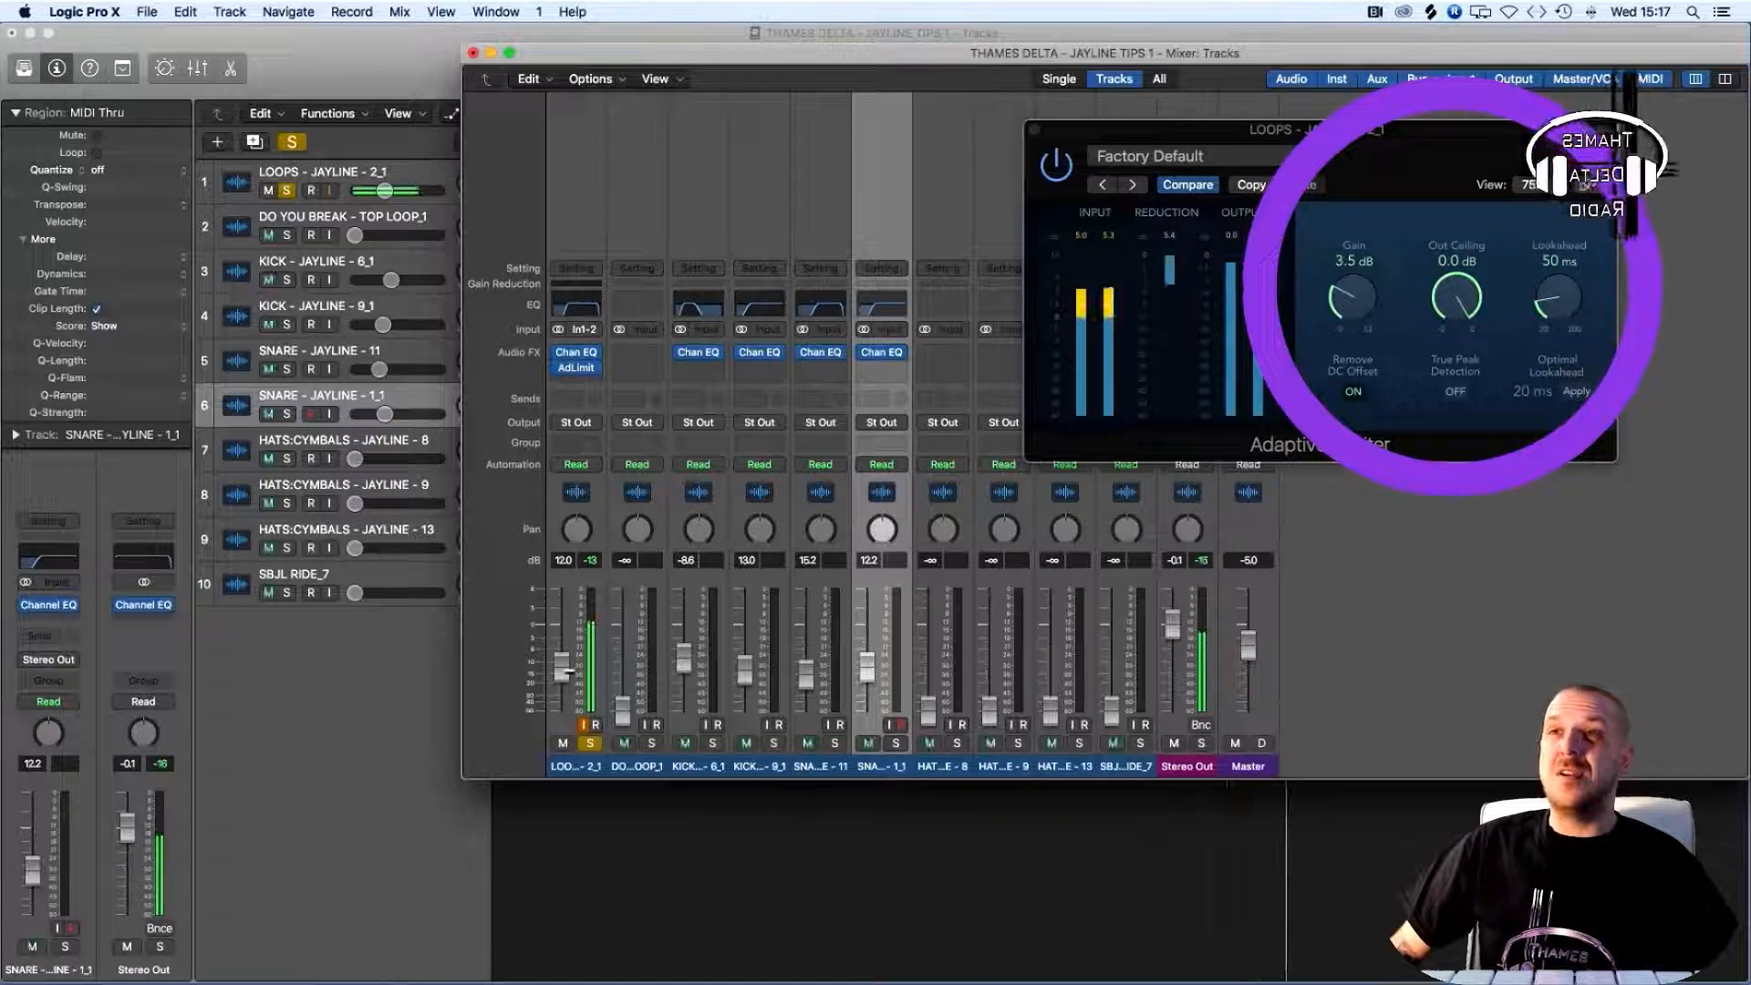
Close the limiter, unsolo LOOPS - JAYLINE - 2_1, and balance it at about -14.8 dB against the full mix
{"action": "key", "text": "super+w"}
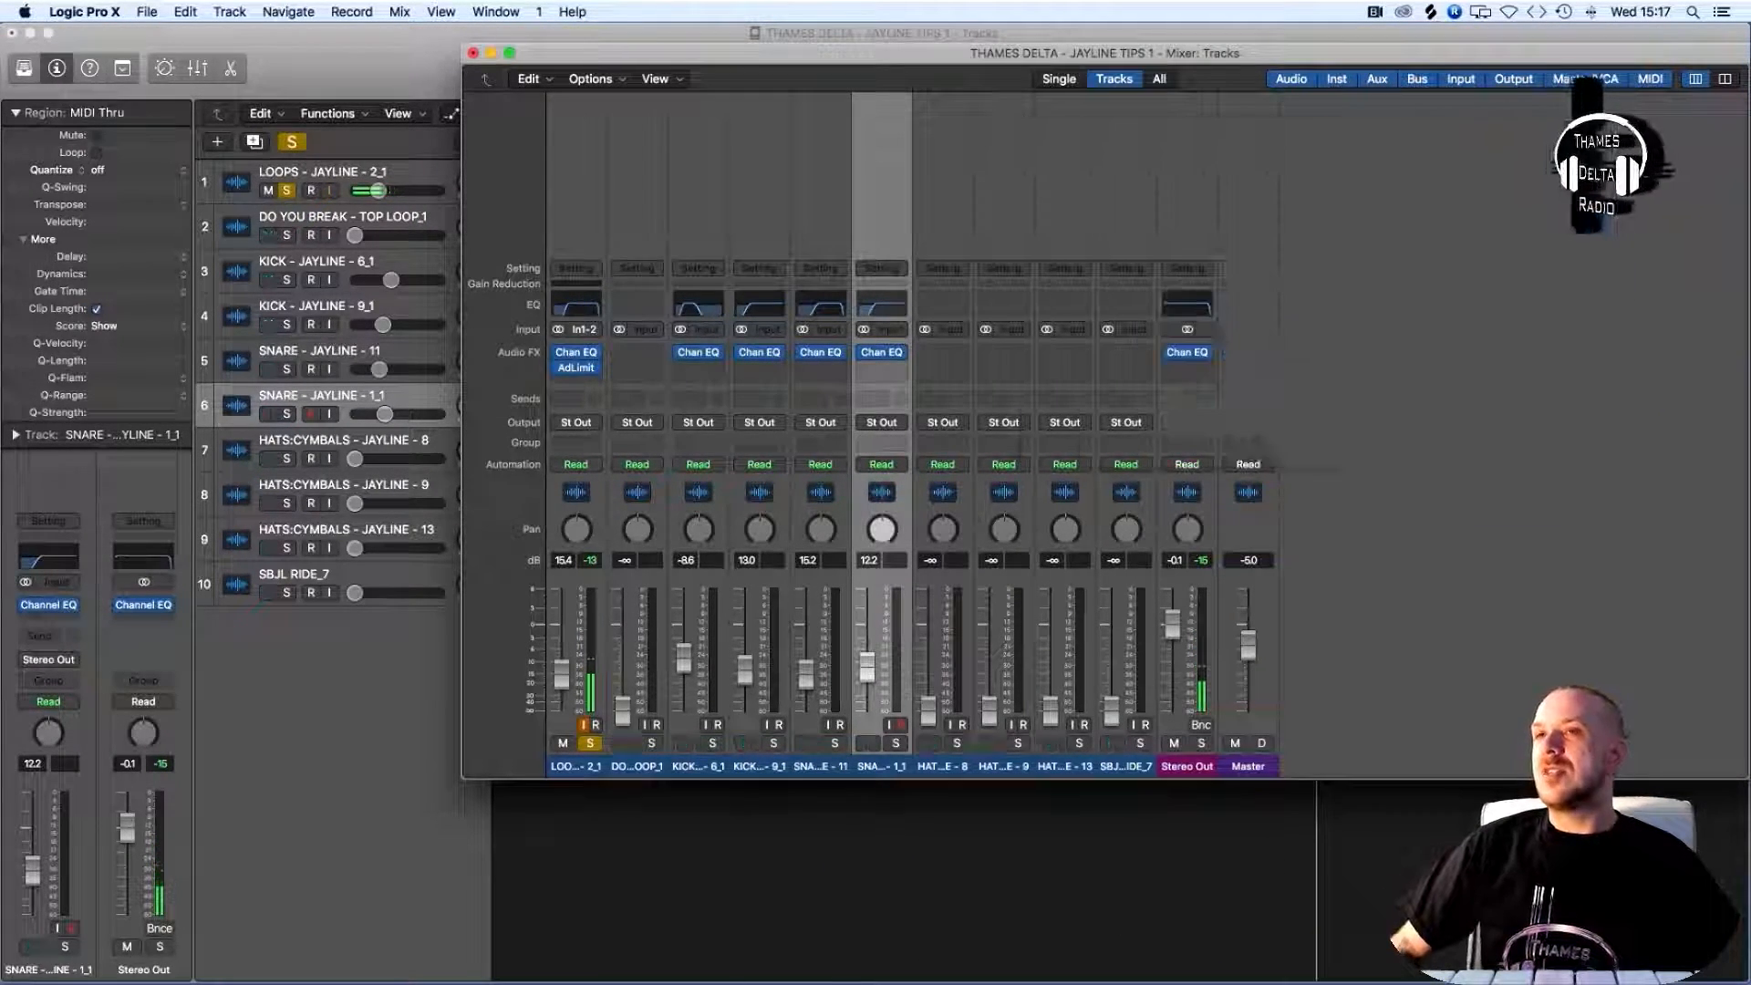
{"action": "left_click", "coordinate": [590, 743]}
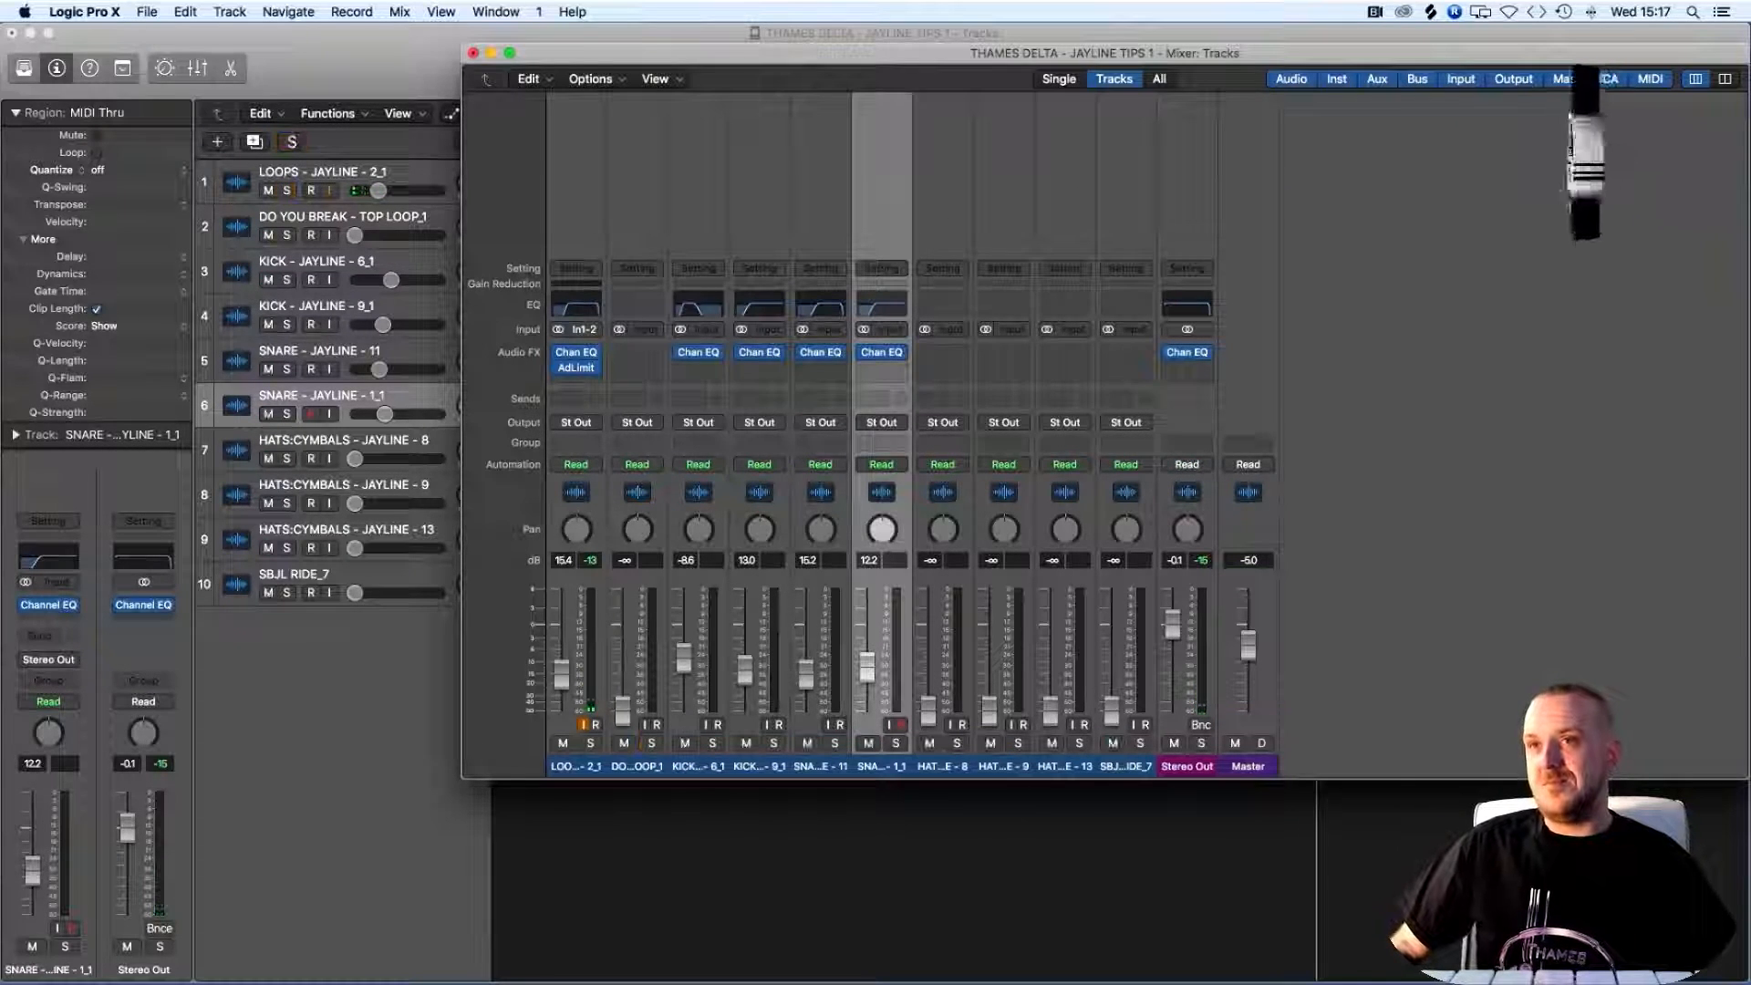
{"action": "key", "text": "space"}
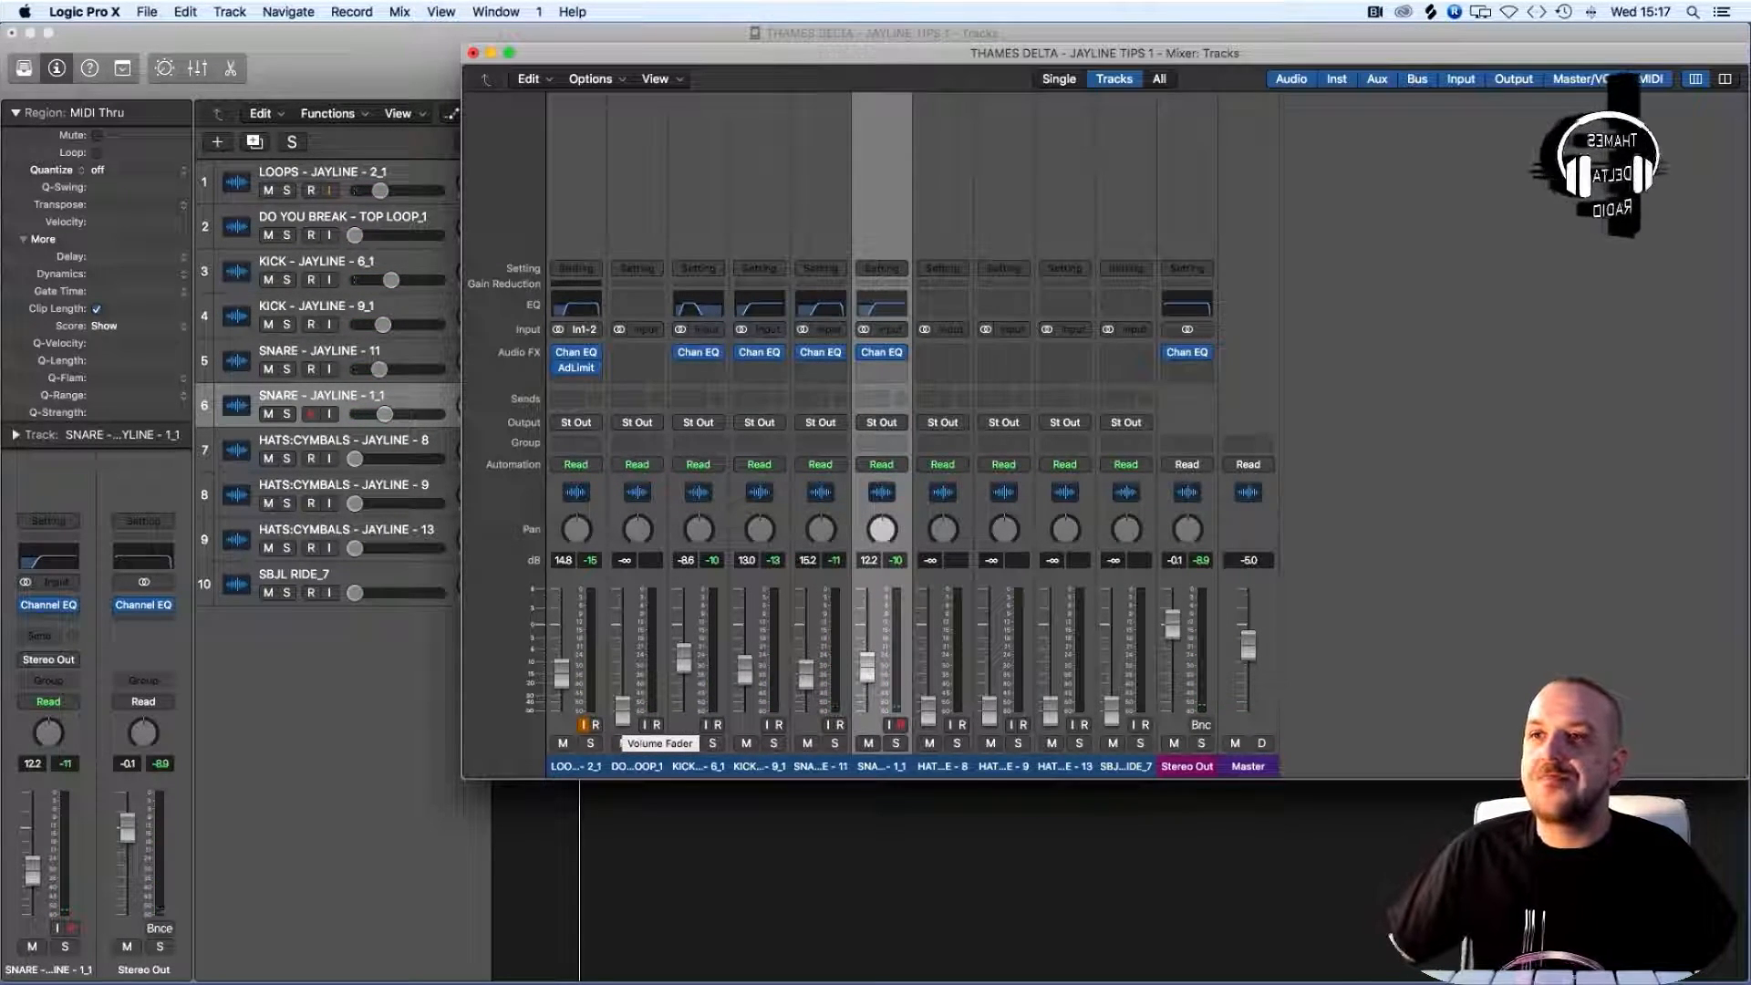
Bring DO YOU BREAK - TOP LOOP_1 into the playing mix at about -13.0 dB
{"action": "left_click", "coordinate": [651, 743]}
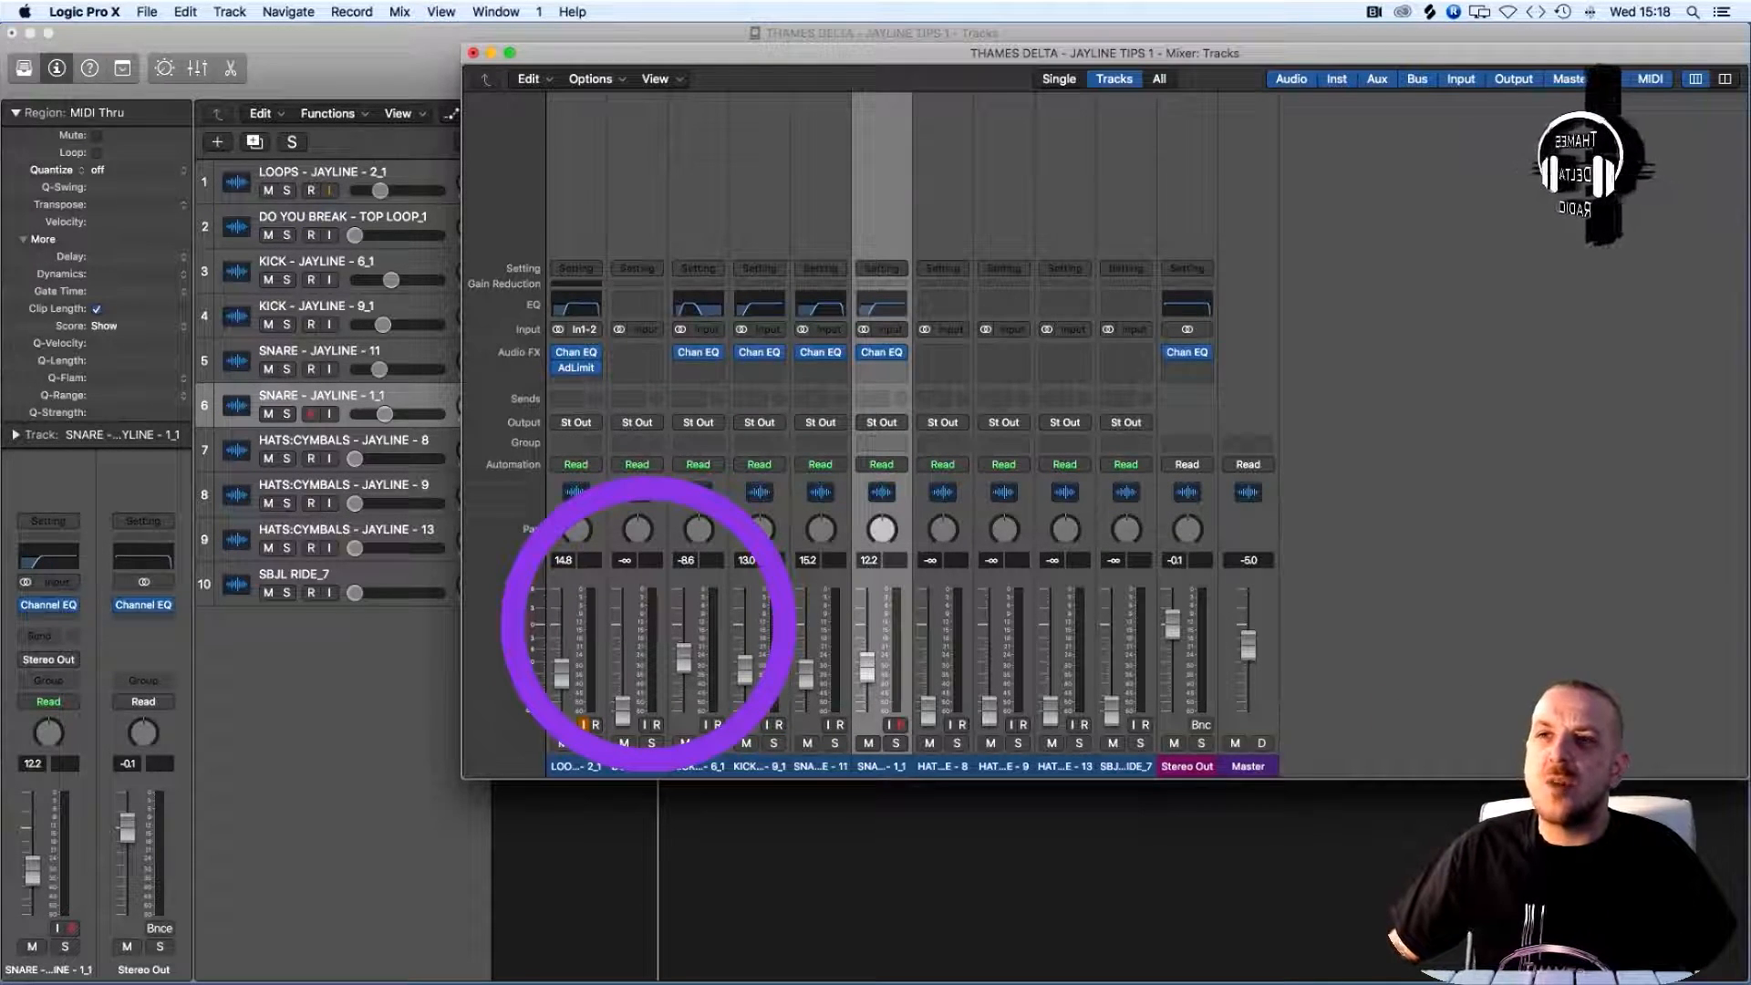
{"action": "key", "text": "space"}
{"action": "left_click_drag", "start_coordinate": [623, 708], "coordinate": [664, 649]}
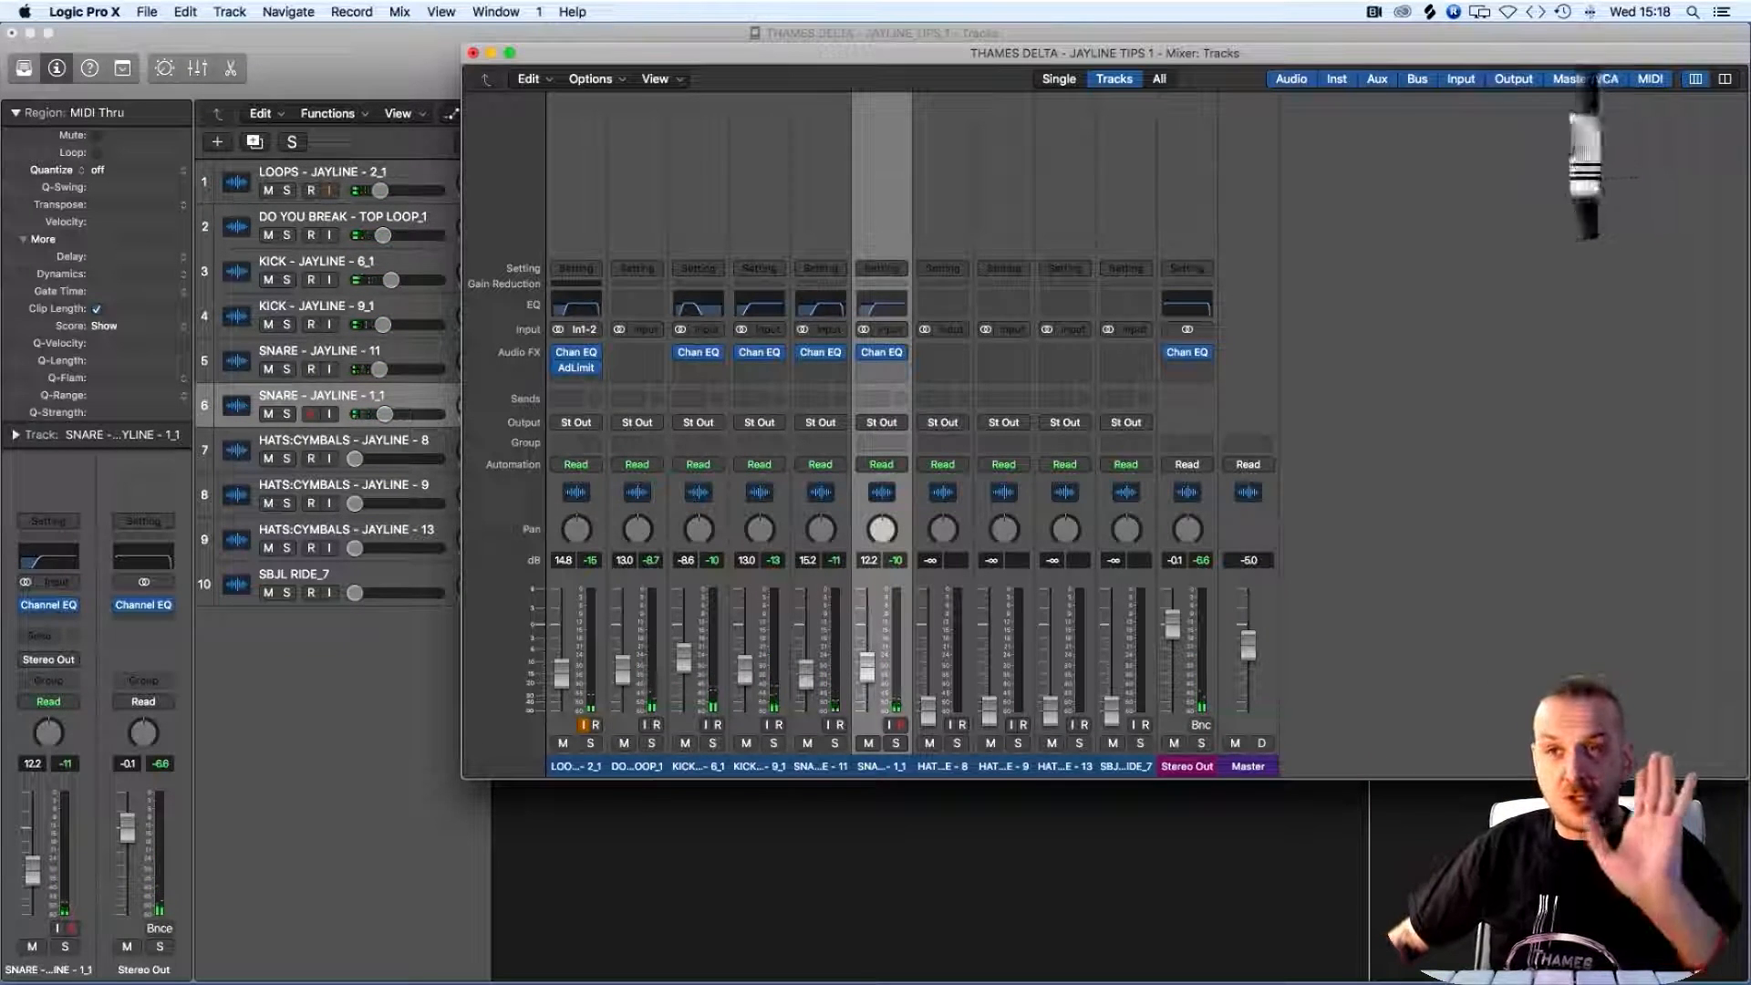
Add a Channel EQ to DO YOU BREAK - TOP LOOP_1, solo the track, and play it with the analyzer on
{"action": "left_click", "coordinate": [637, 303]}
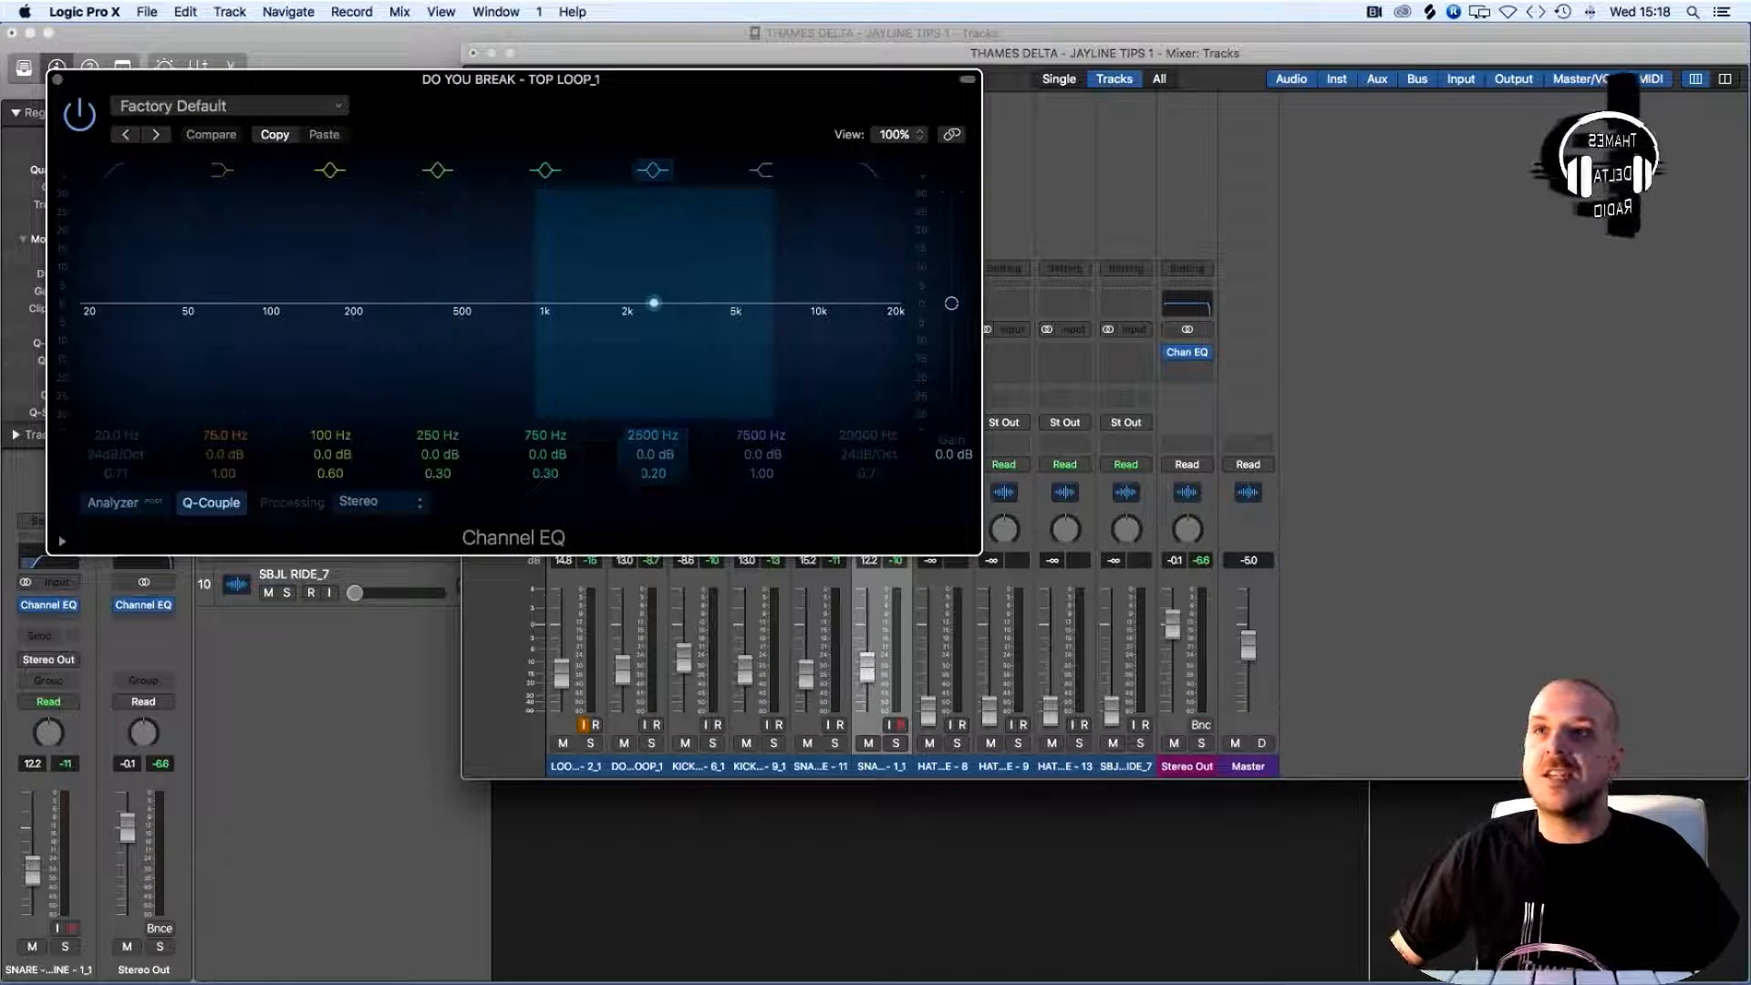
{"action": "left_click", "coordinate": [651, 743]}
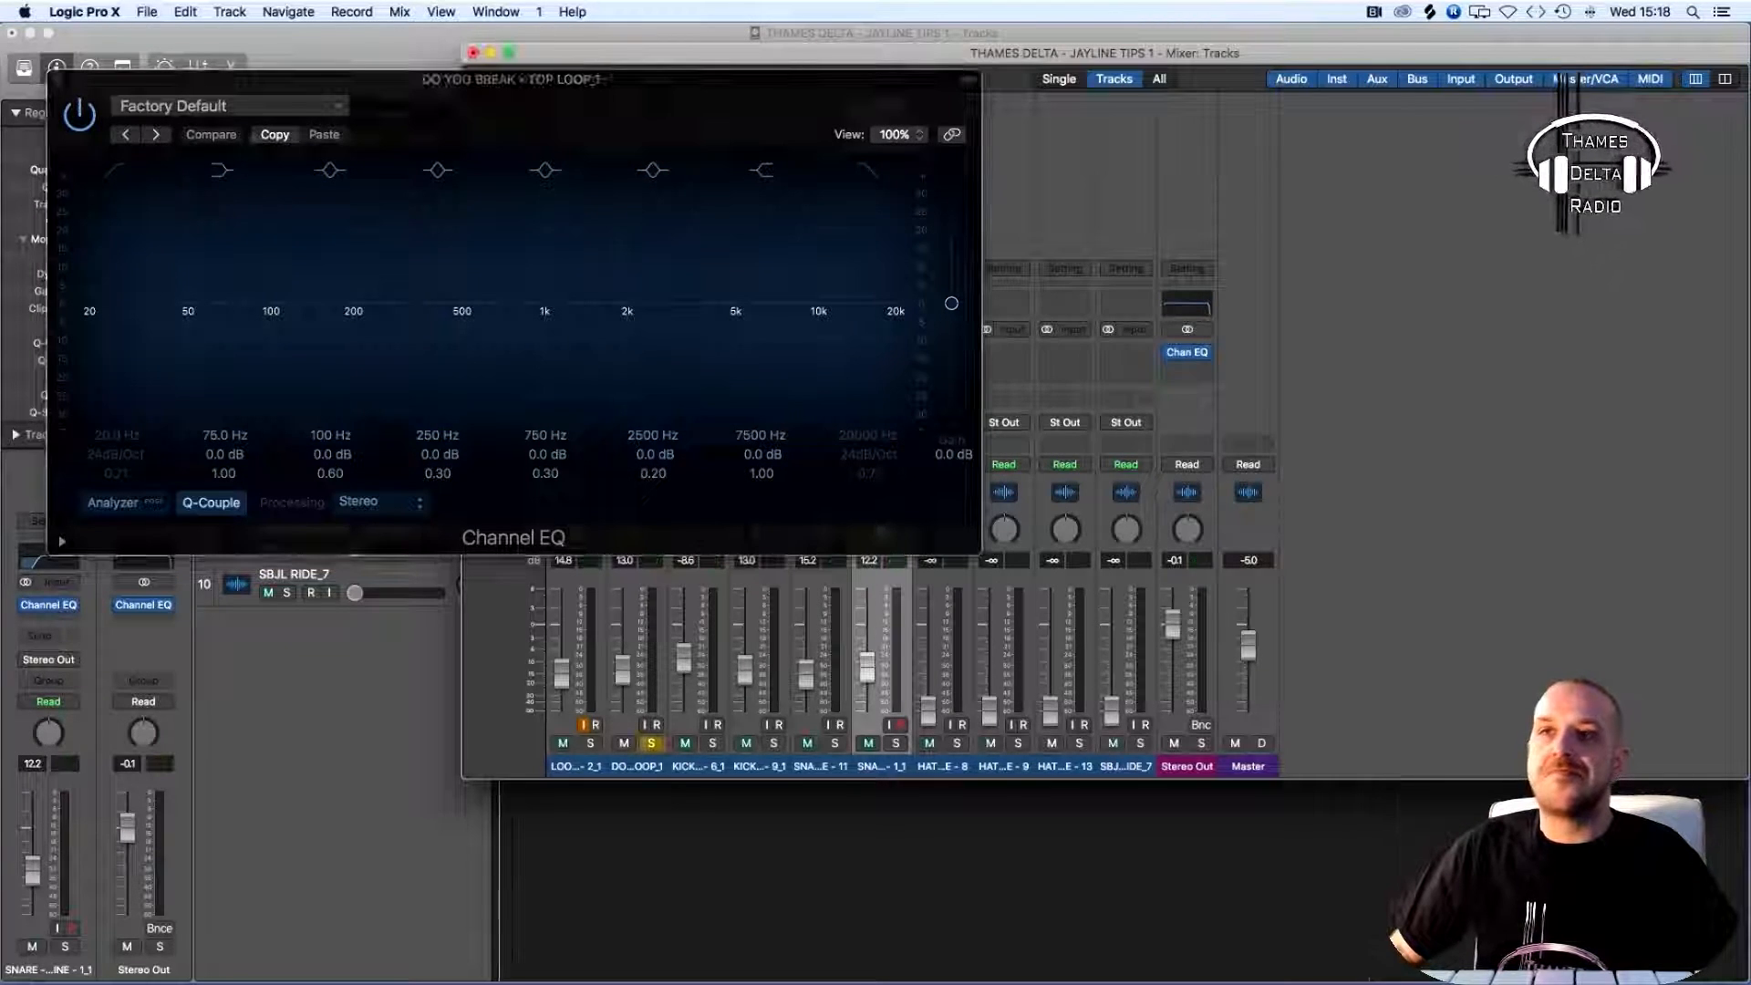
{"action": "key", "text": "space"}
{"action": "left_click", "coordinate": [112, 503]}
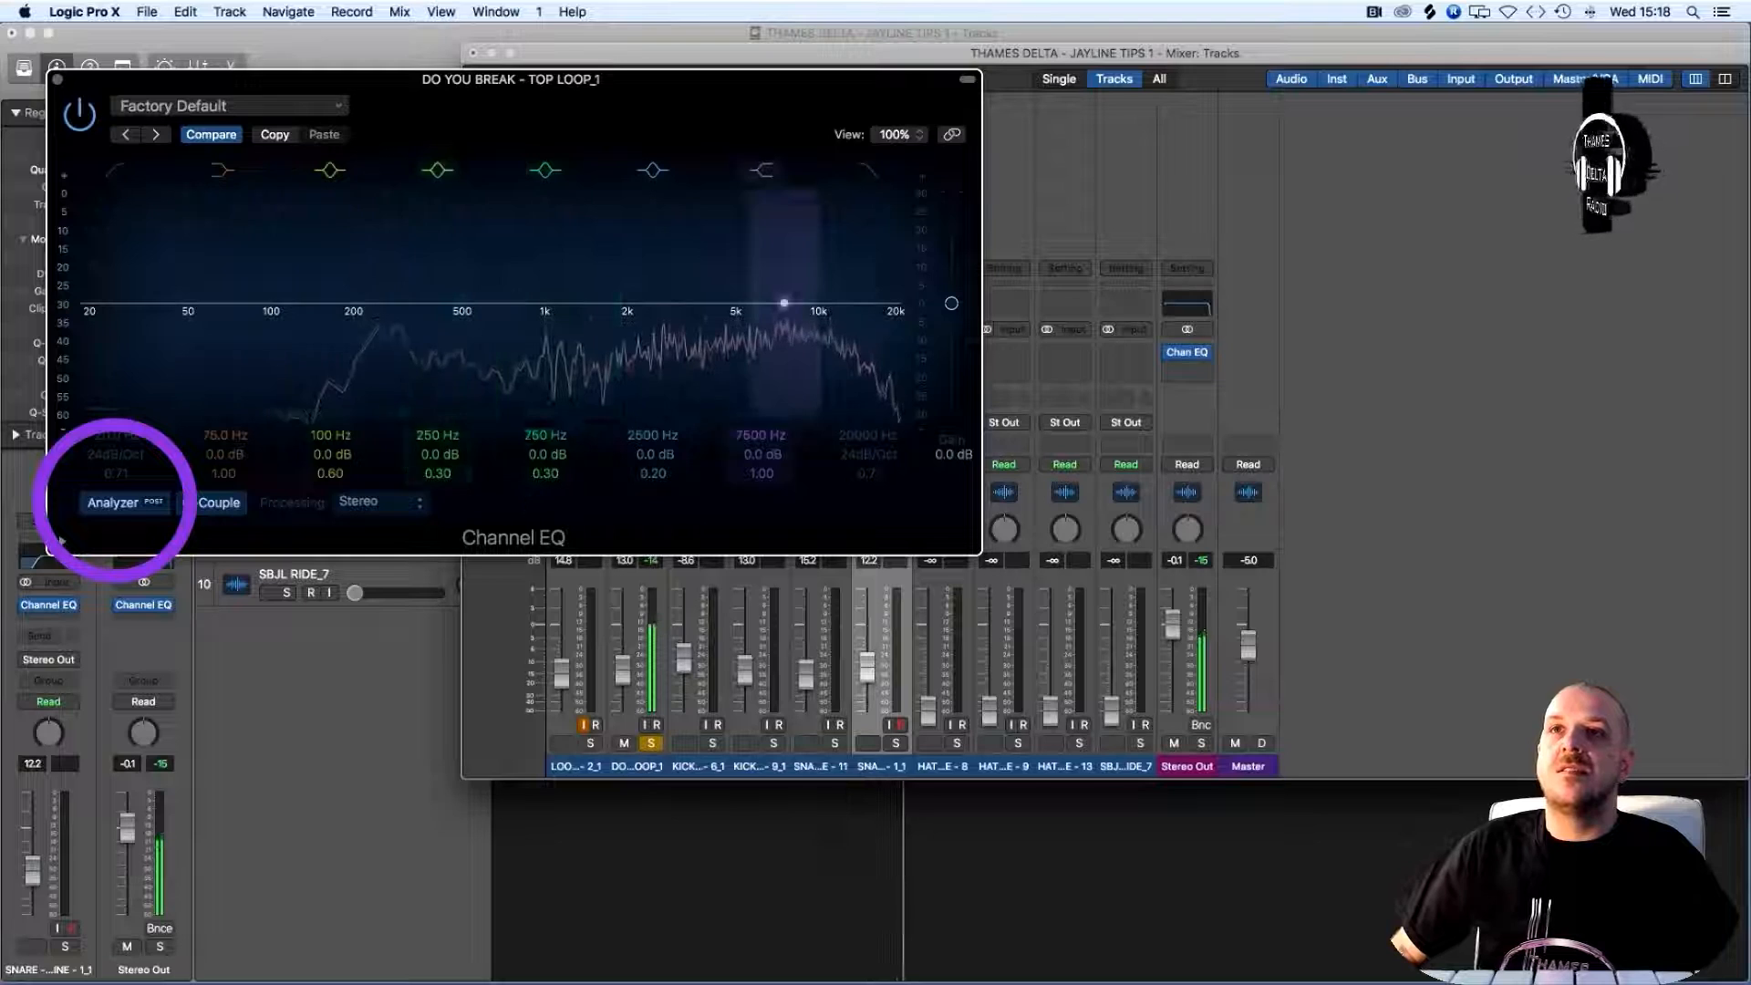
Give DO YOU BREAK - TOP LOOP_1 a low cut at about 355 Hz and a high cut at about 12400 Hz, and close the EQ
{"action": "left_click", "coordinate": [867, 171]}
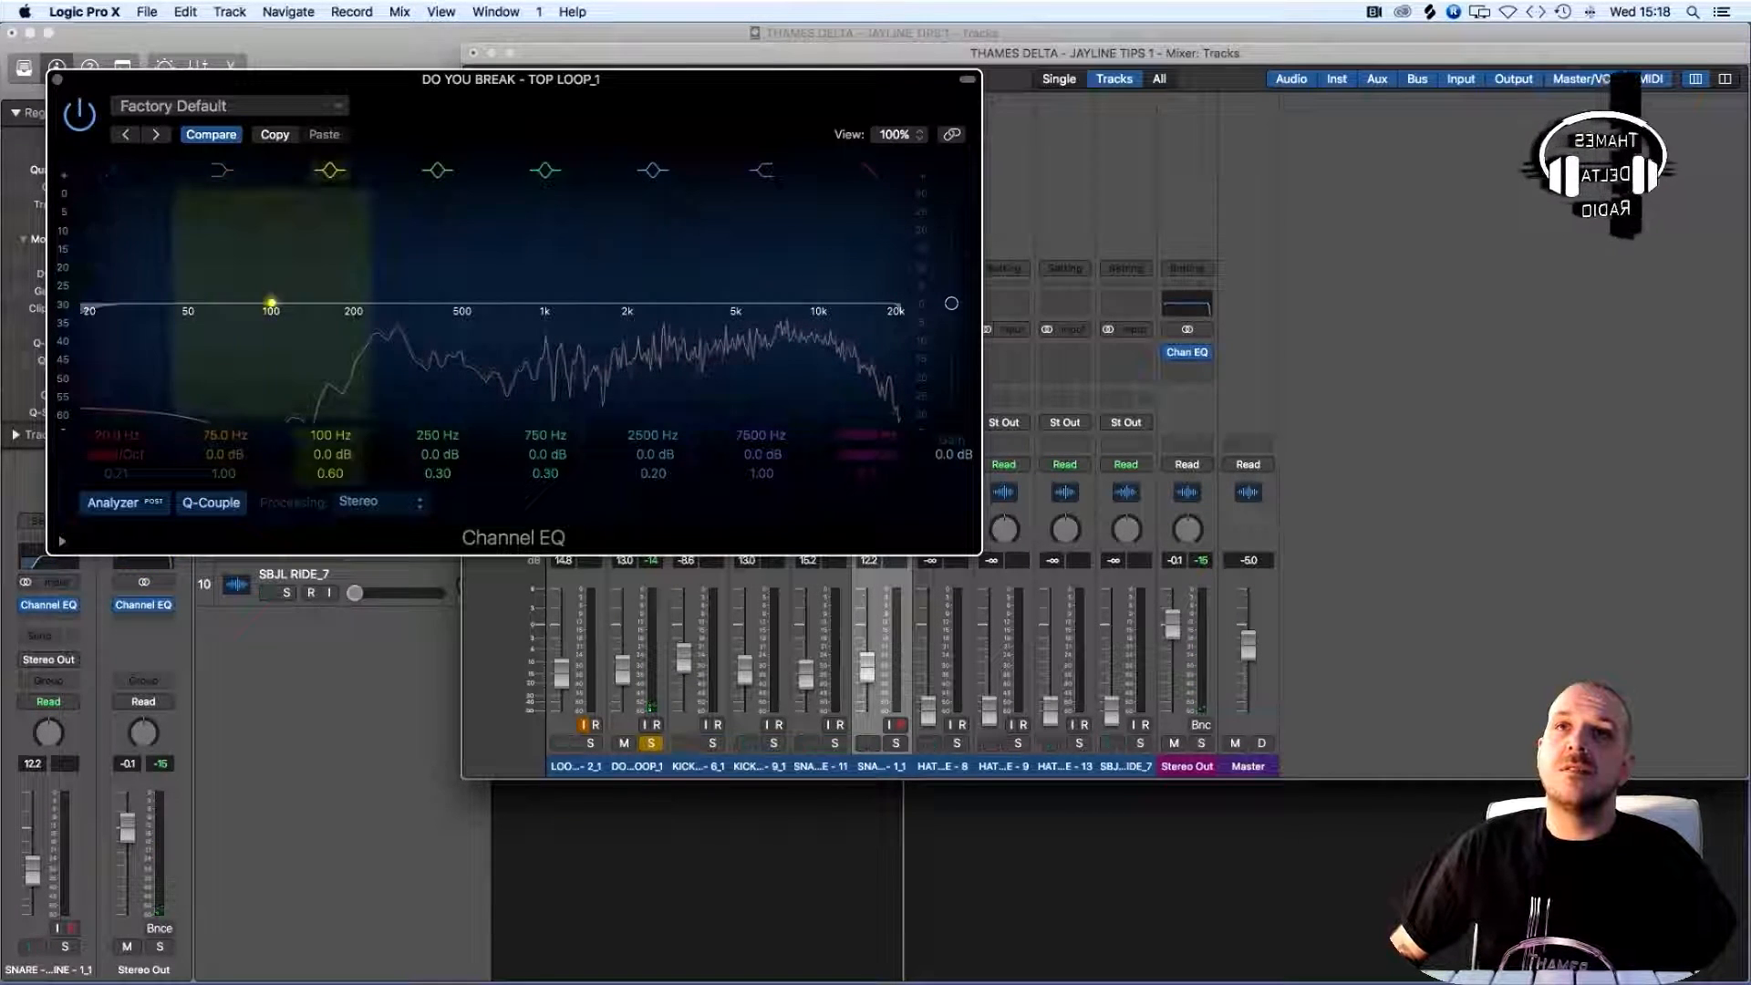
{"action": "left_click", "coordinate": [114, 170]}
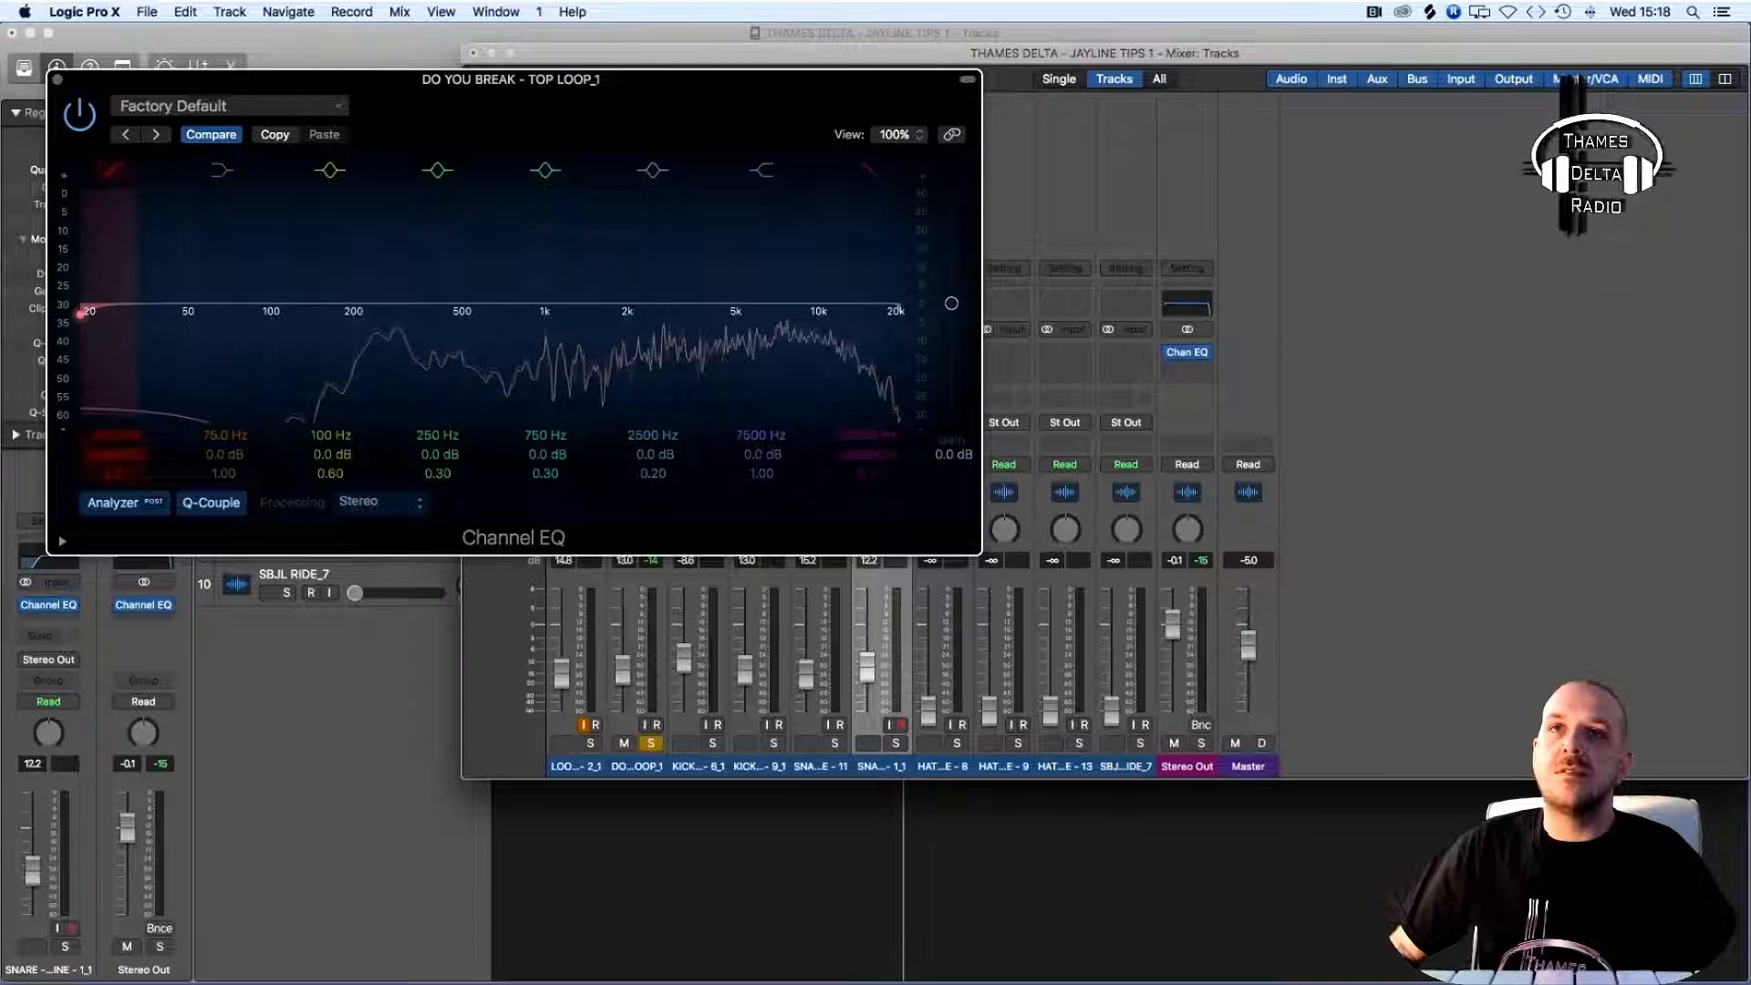
{"action": "left_click_drag", "start_coordinate": [82, 311], "coordinate": [370, 311]}
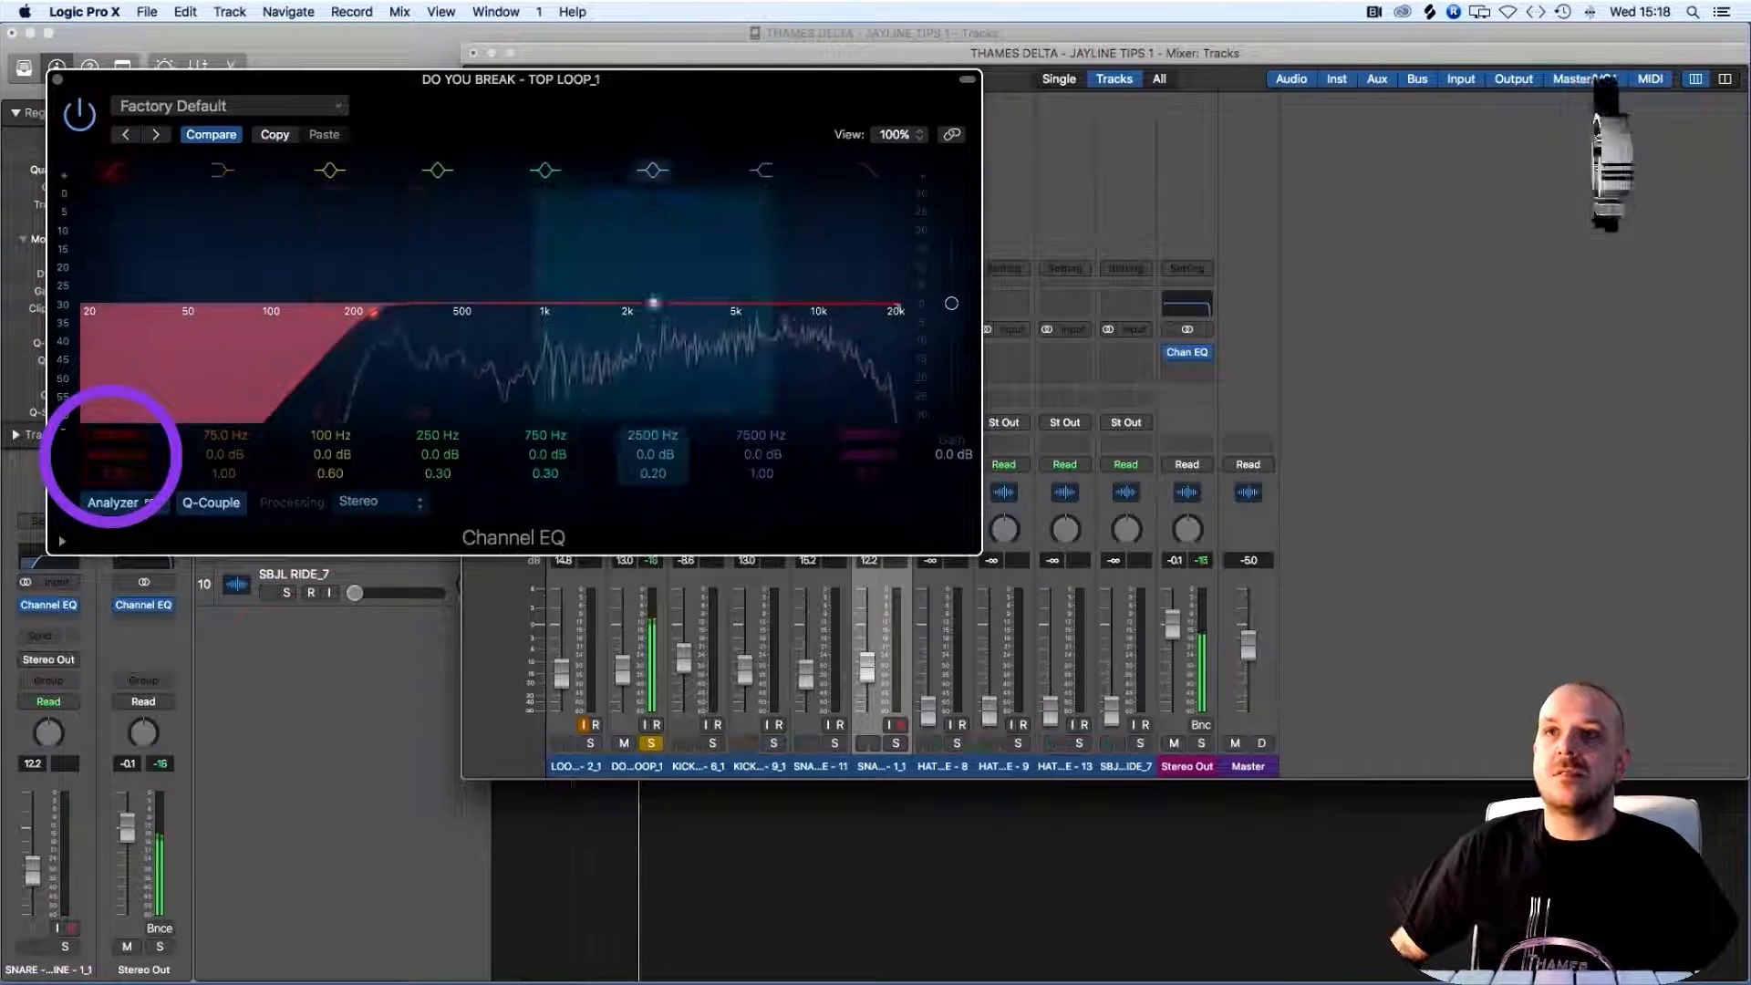
{"action": "left_click_drag", "start_coordinate": [372, 311], "coordinate": [431, 311]}
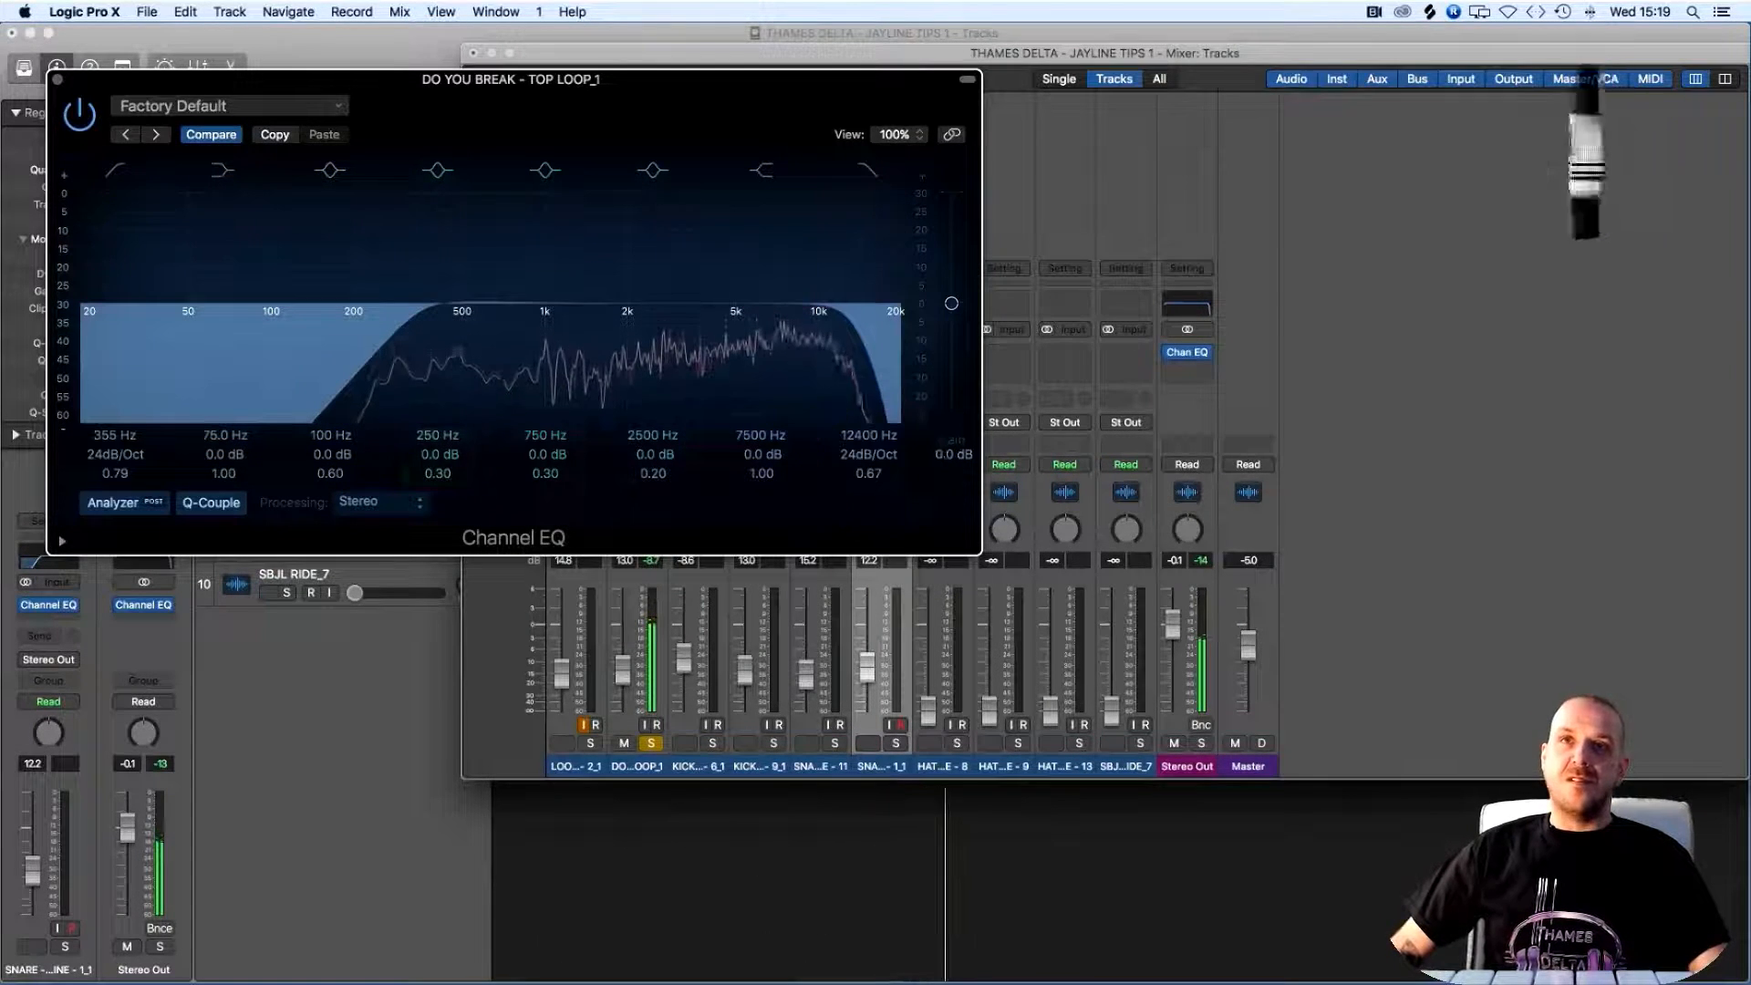
{"action": "key", "text": "super+w"}
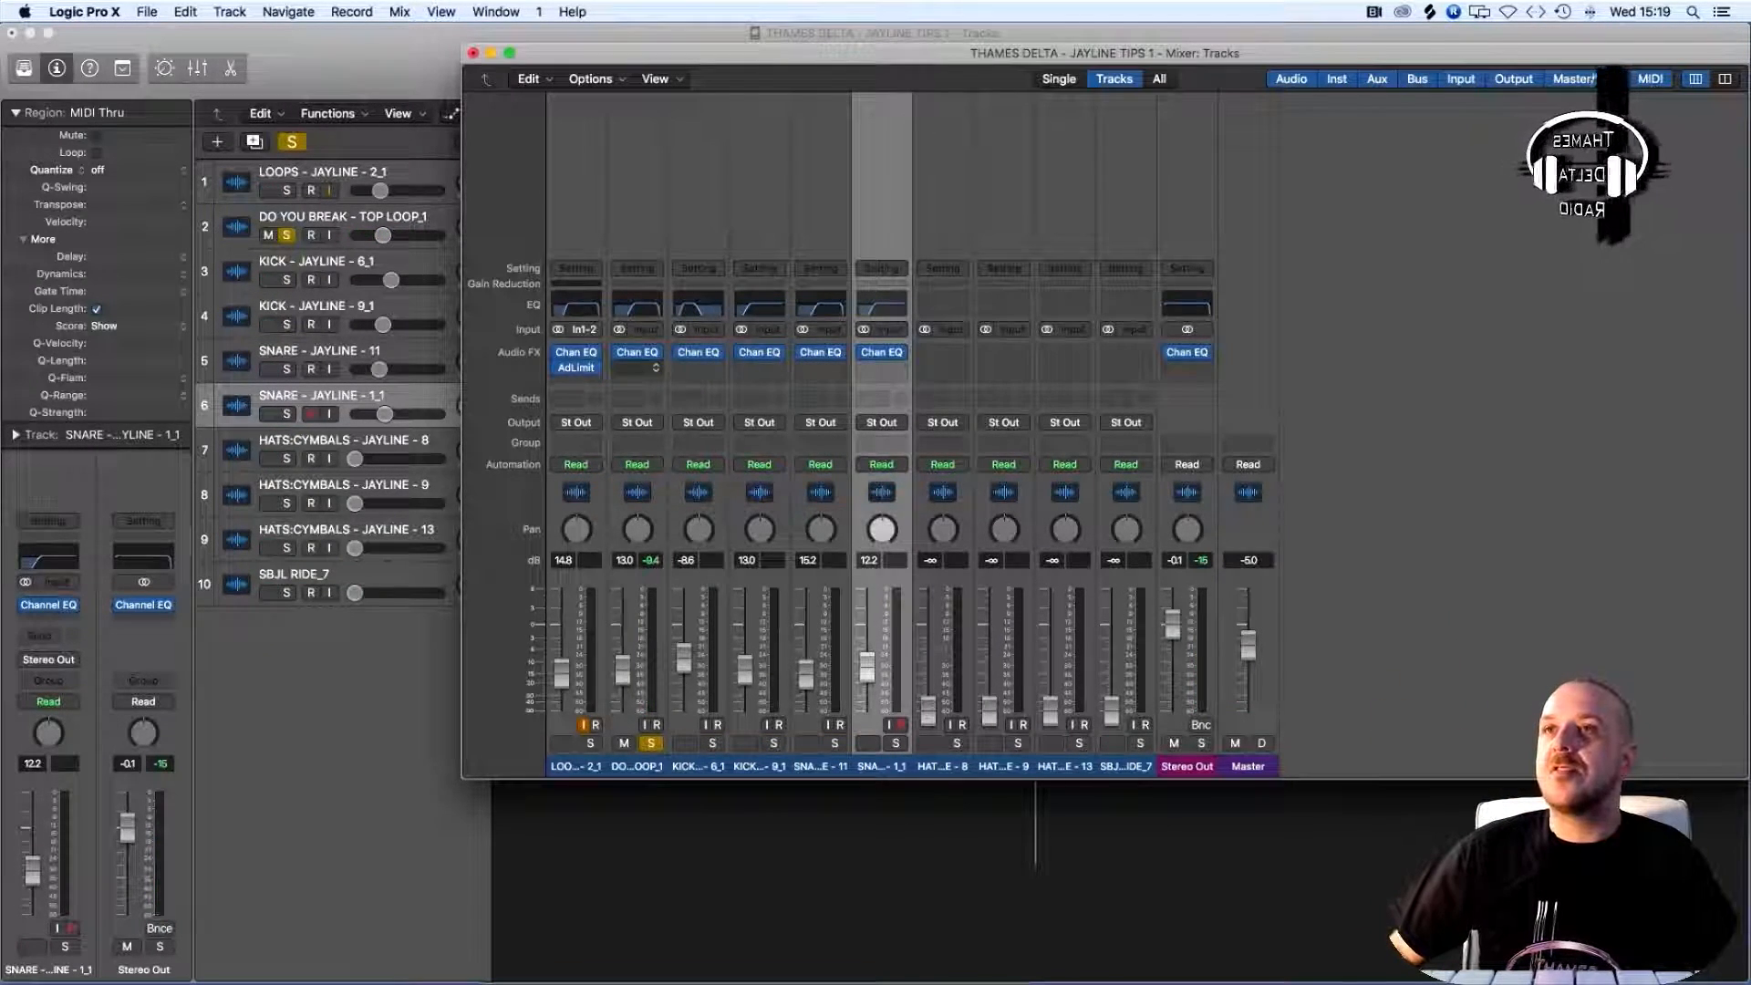
Insert a stereo Adaptive Limiter after the EQ on DO YOU BREAK - TOP LOOP_1 and set its gain to about 2.4 dB
{"action": "left_click", "coordinate": [641, 352]}
{"action": "mouse_move", "coordinate": [657, 432]}
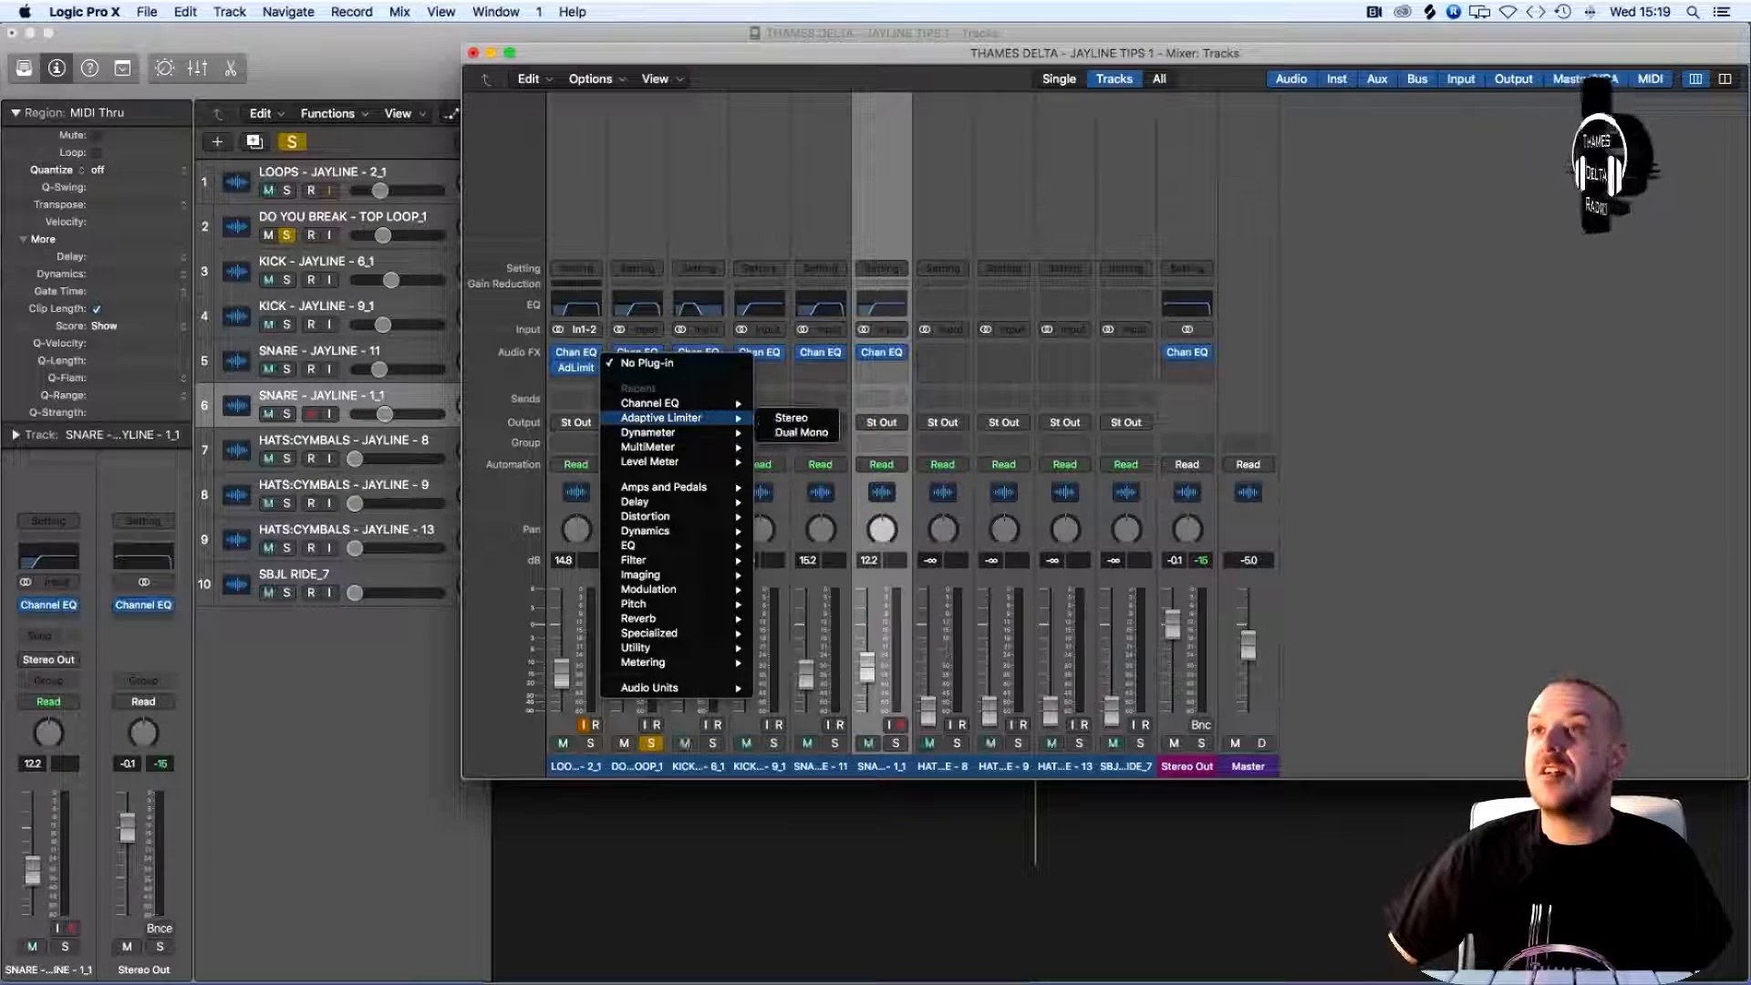
{"action": "left_click", "coordinate": [792, 417]}
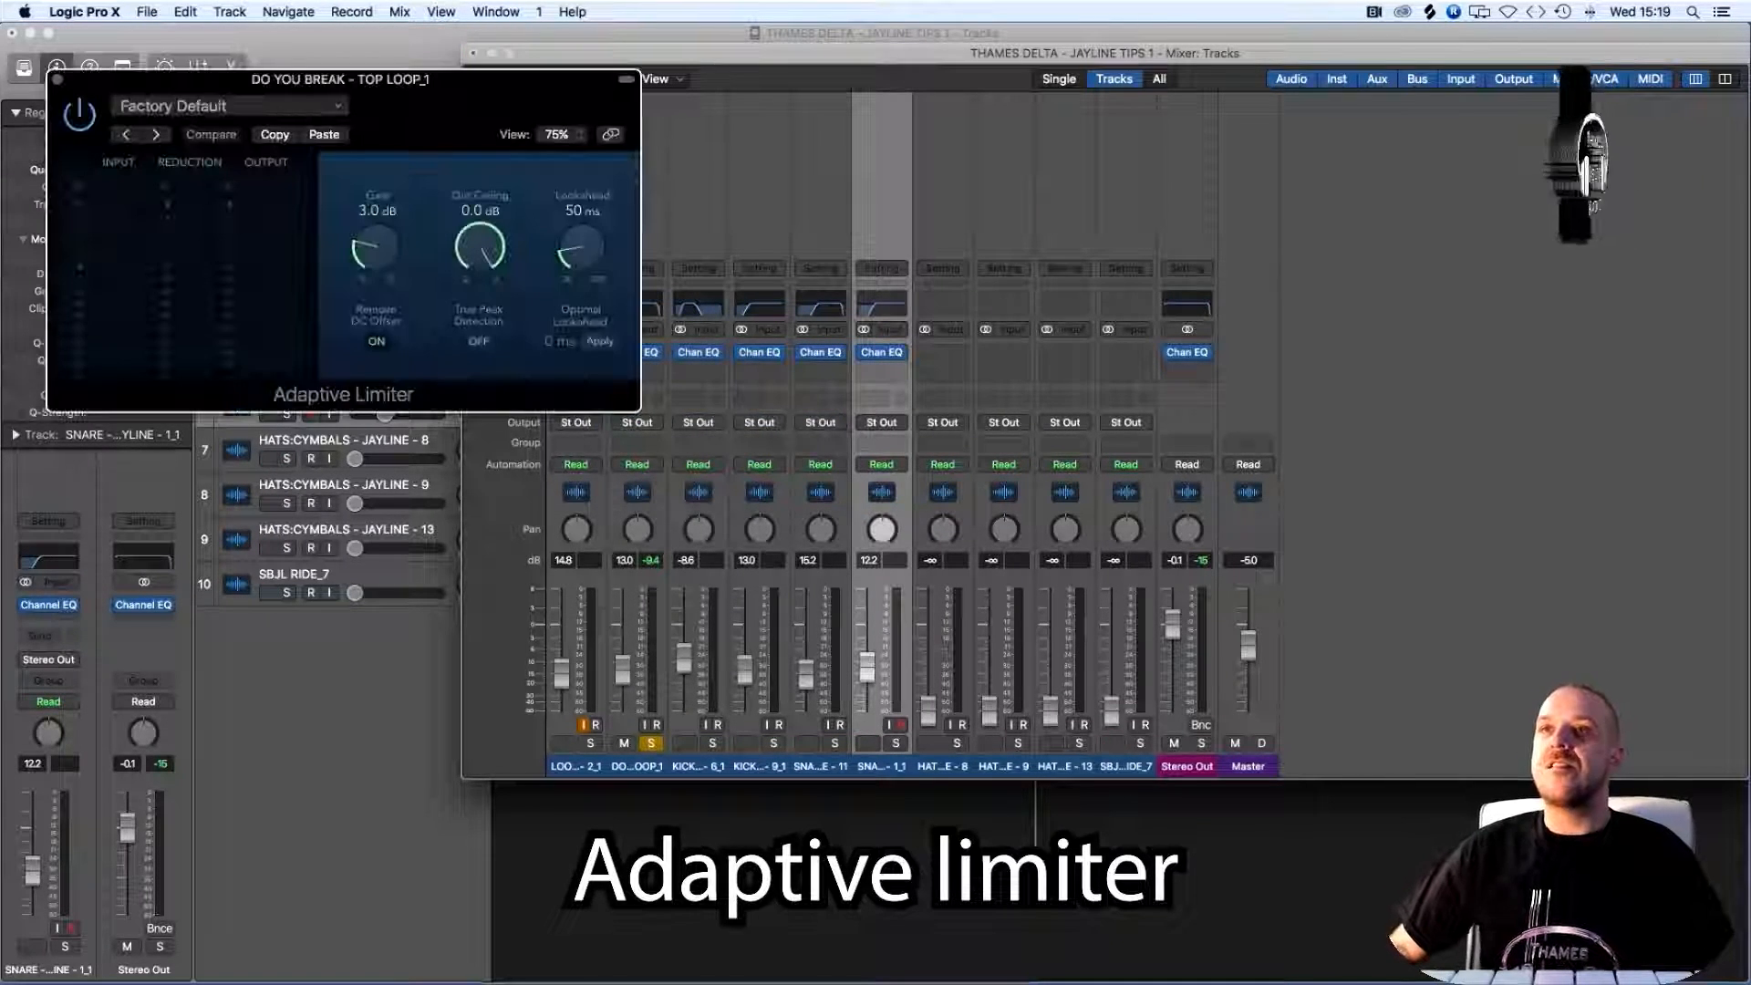
{"action": "left_click_drag", "start_coordinate": [377, 248], "coordinate": [377, 250]}
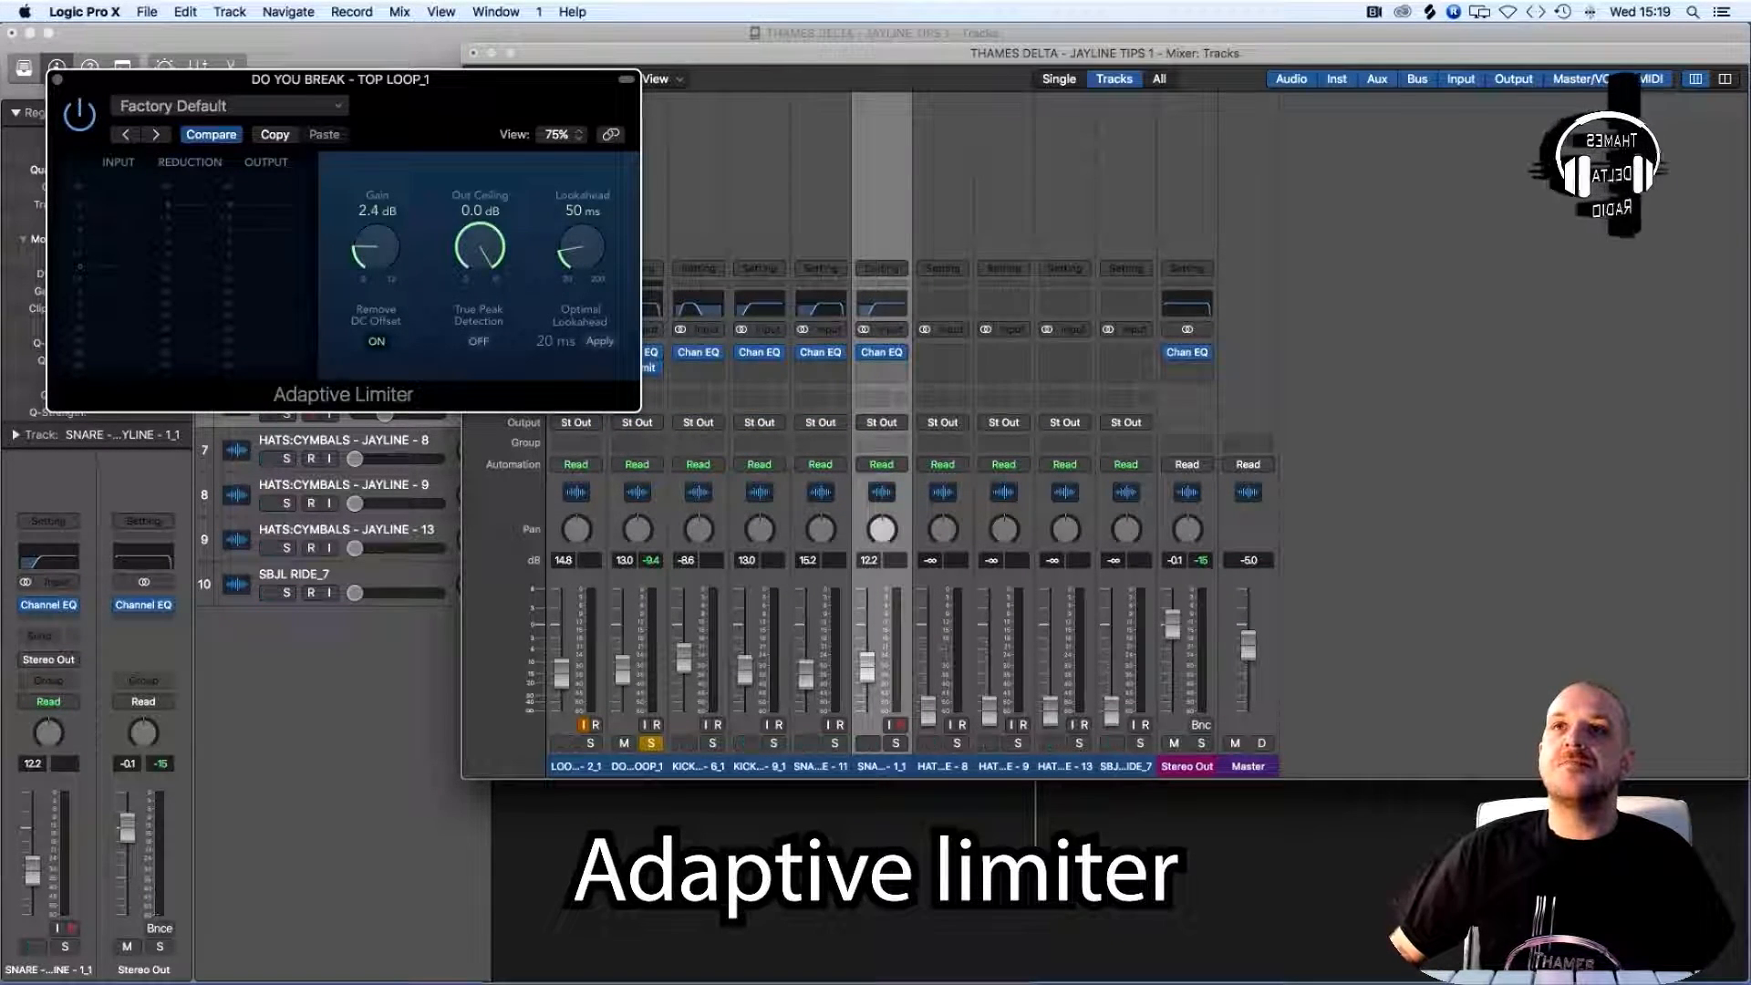
Play the soloed DO YOU BREAK - TOP LOOP_1, fine-tune its Adaptive Limiter gain to about 2.4 dB, and close the limiter
{"action": "key", "text": "space"}
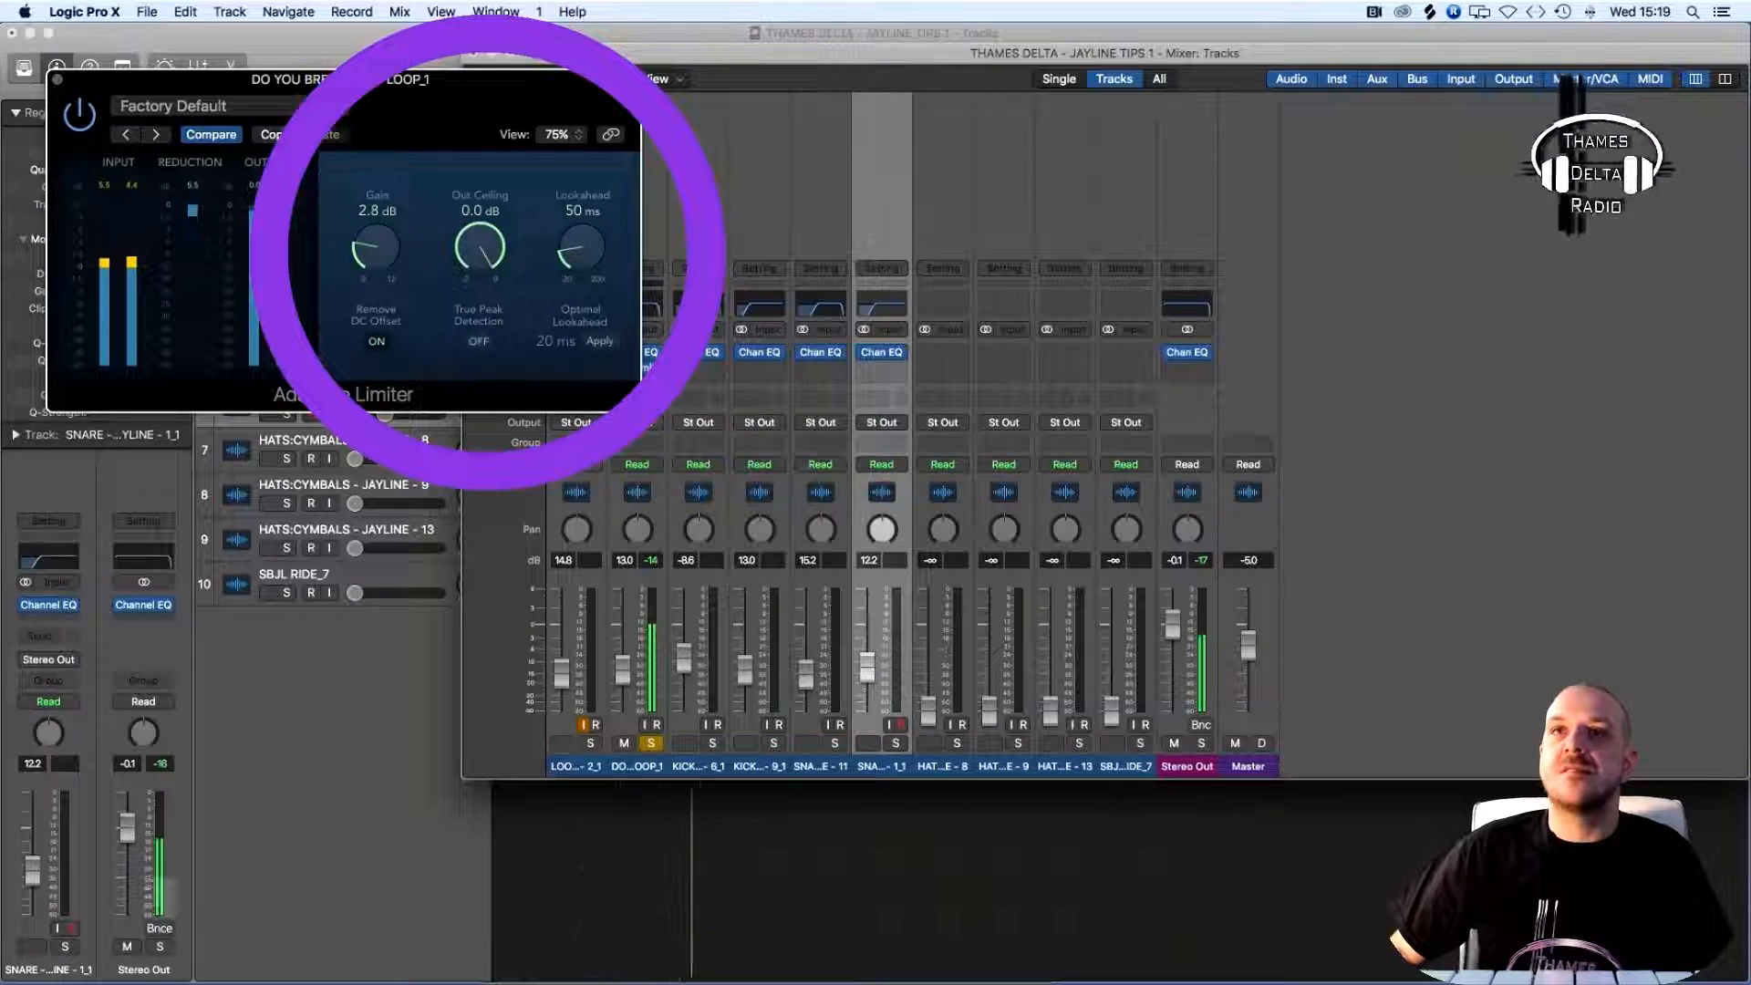
{"action": "mouse_move", "coordinate": [377, 247]}
{"action": "left_mouse_down"}
{"action": "mouse_move", "coordinate": [377, 273]}
{"action": "mouse_move", "coordinate": [377, 252]}
{"action": "left_mouse_up"}
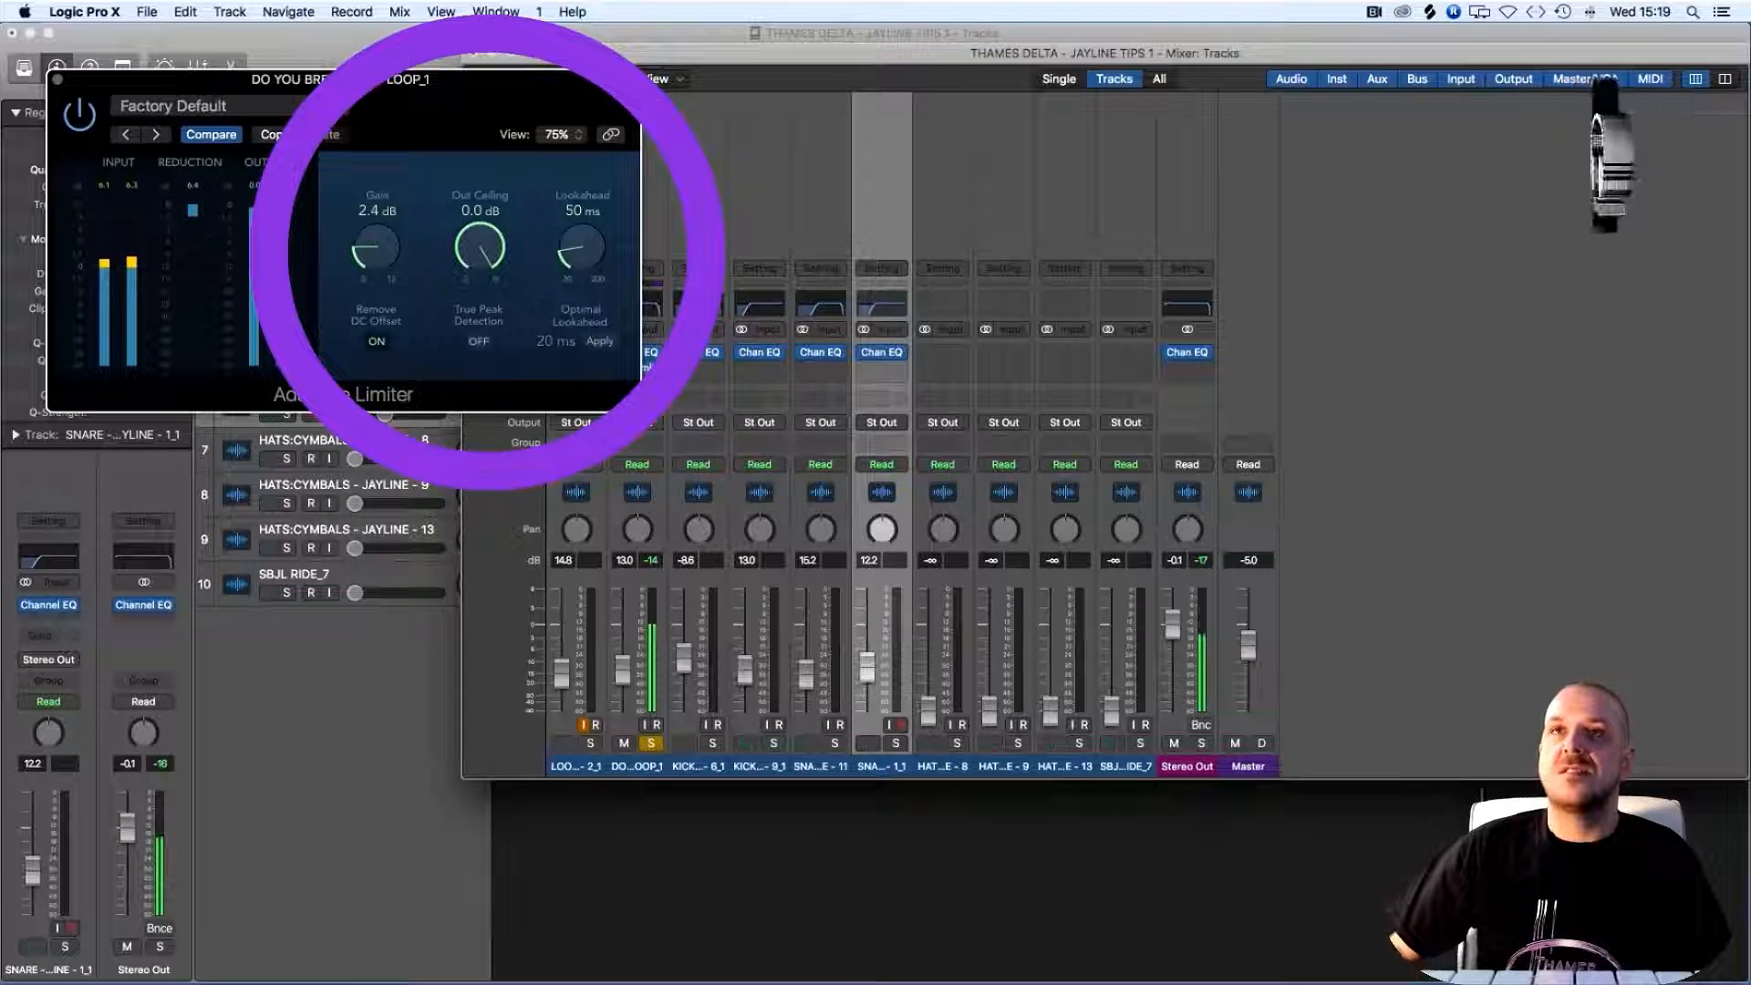
{"action": "key", "text": "super+w"}
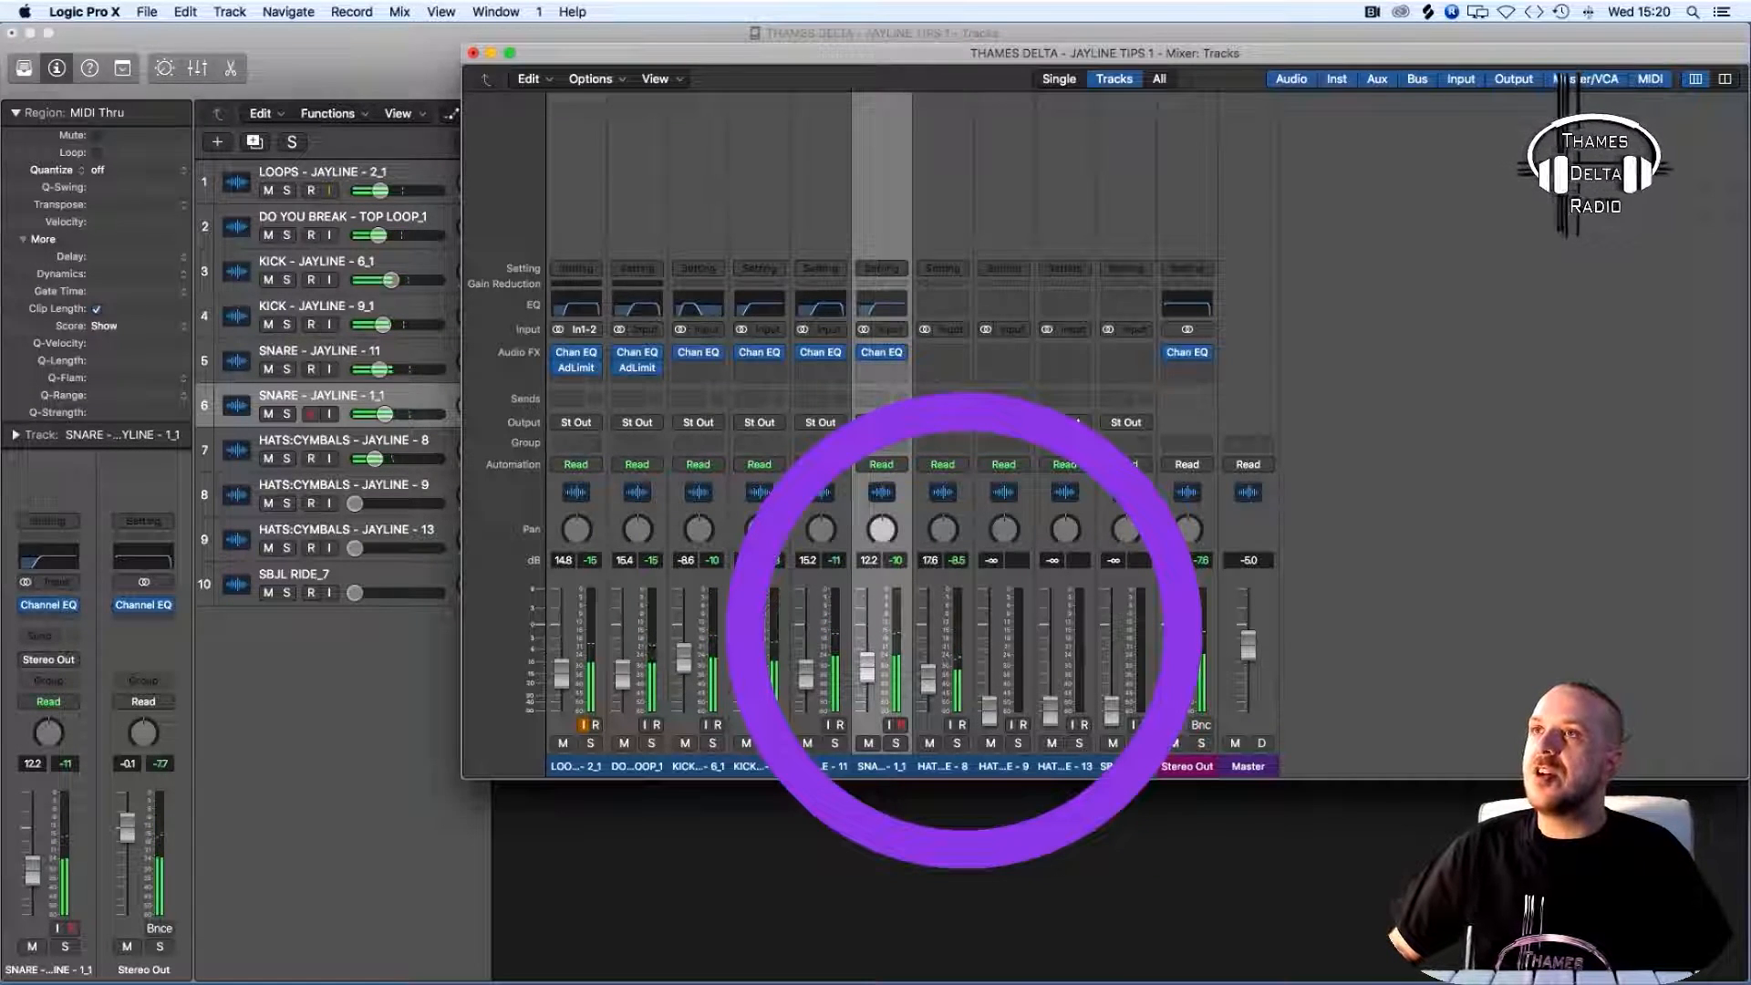
Add a Channel EQ to HATS:CYMBALS - JAYLINE - 8, solo the track, and enable the analyzer
{"action": "left_click", "coordinate": [943, 305]}
{"action": "left_click", "coordinate": [956, 744]}
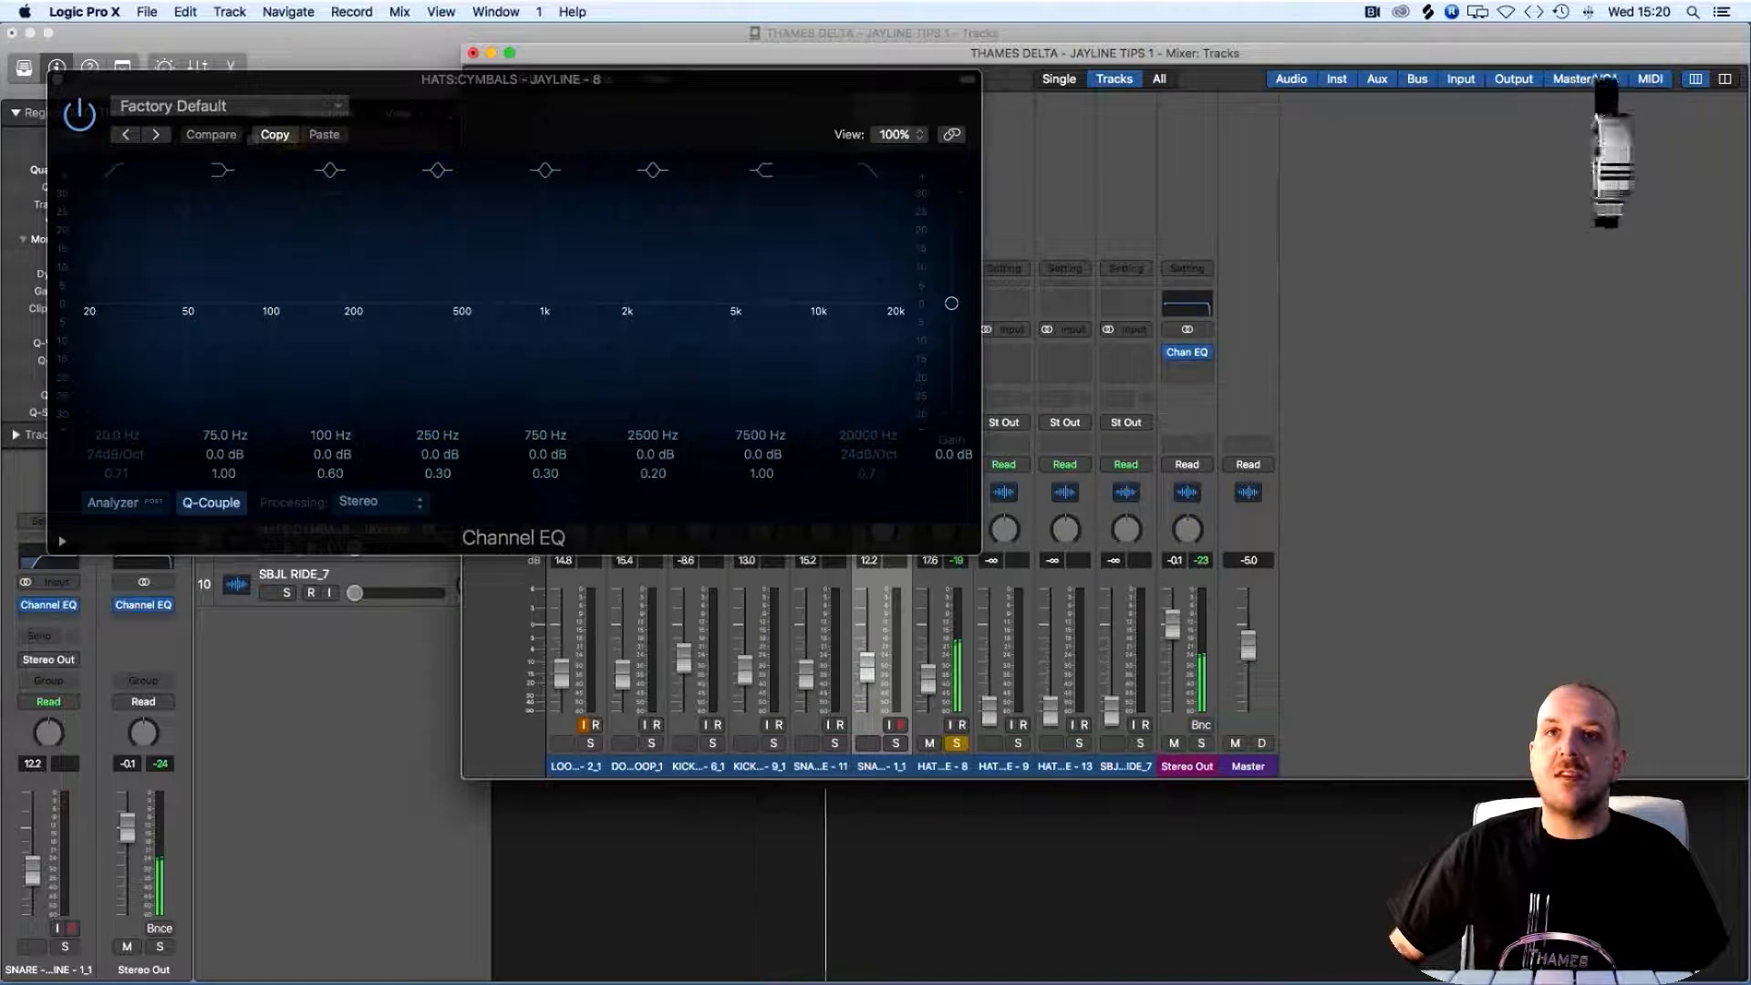
{"action": "left_click", "coordinate": [113, 503]}
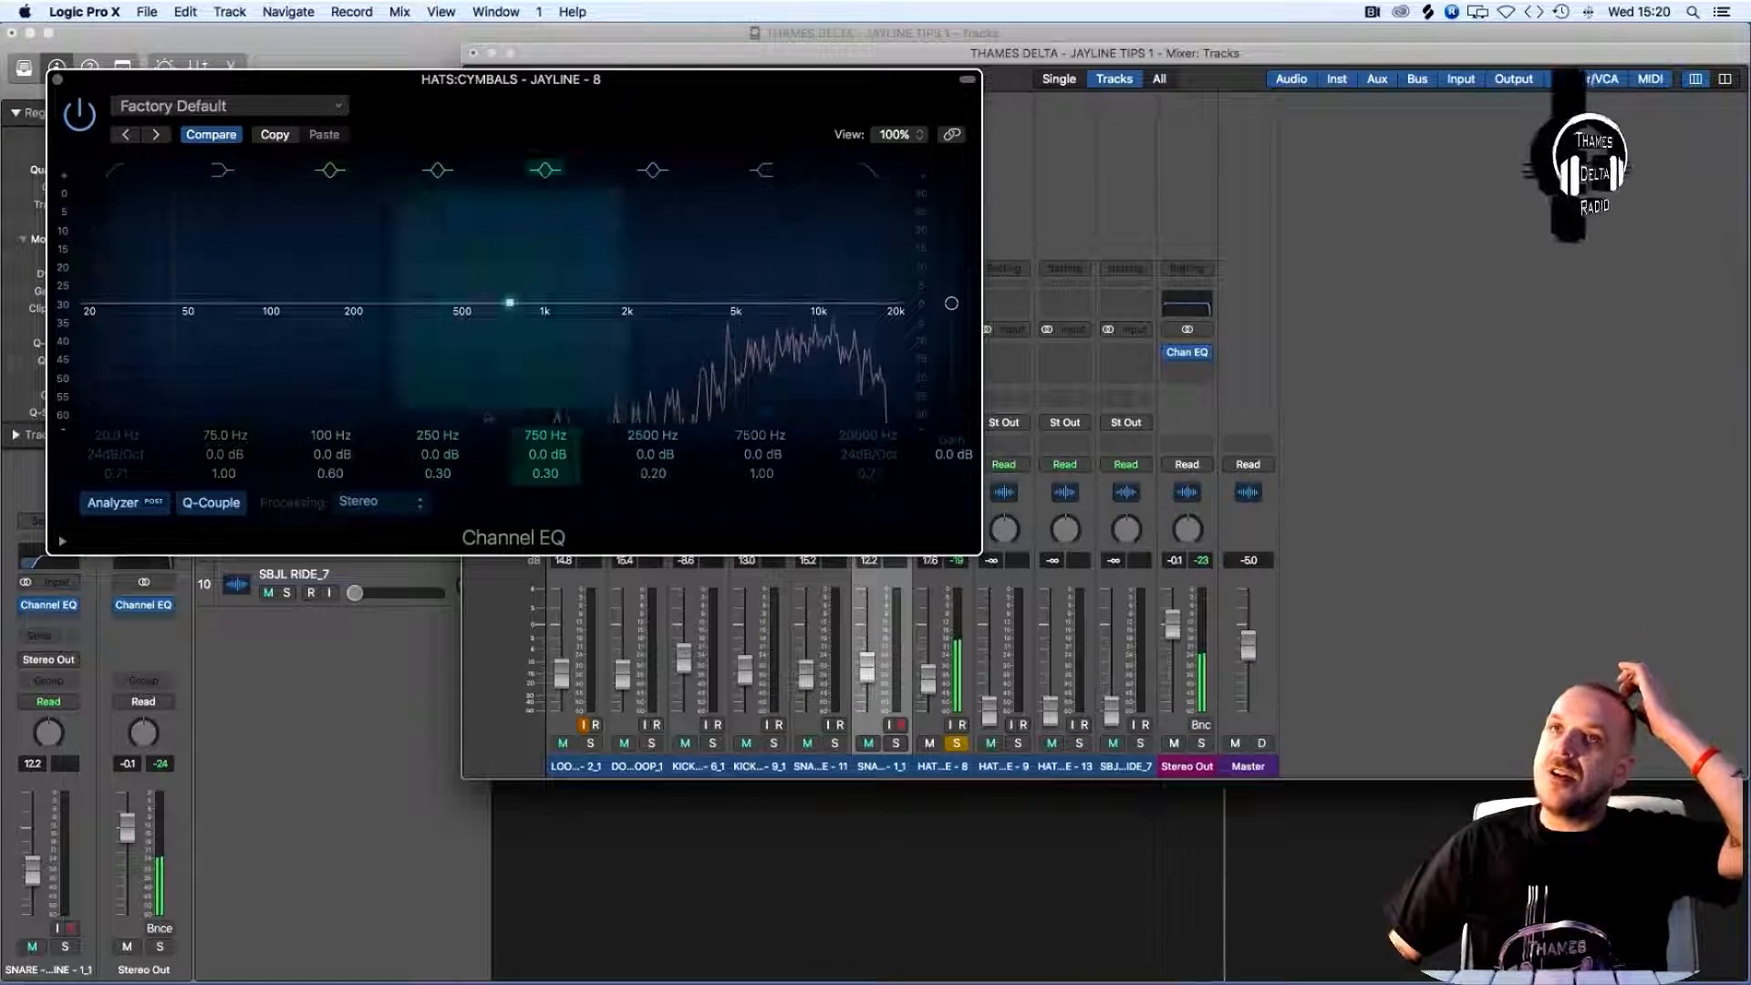
Give HATS:CYMBALS - JAYLINE - 8 a low cut slightly above 1 kHz and a high cut near 15 kHz
{"action": "left_click", "coordinate": [115, 171]}
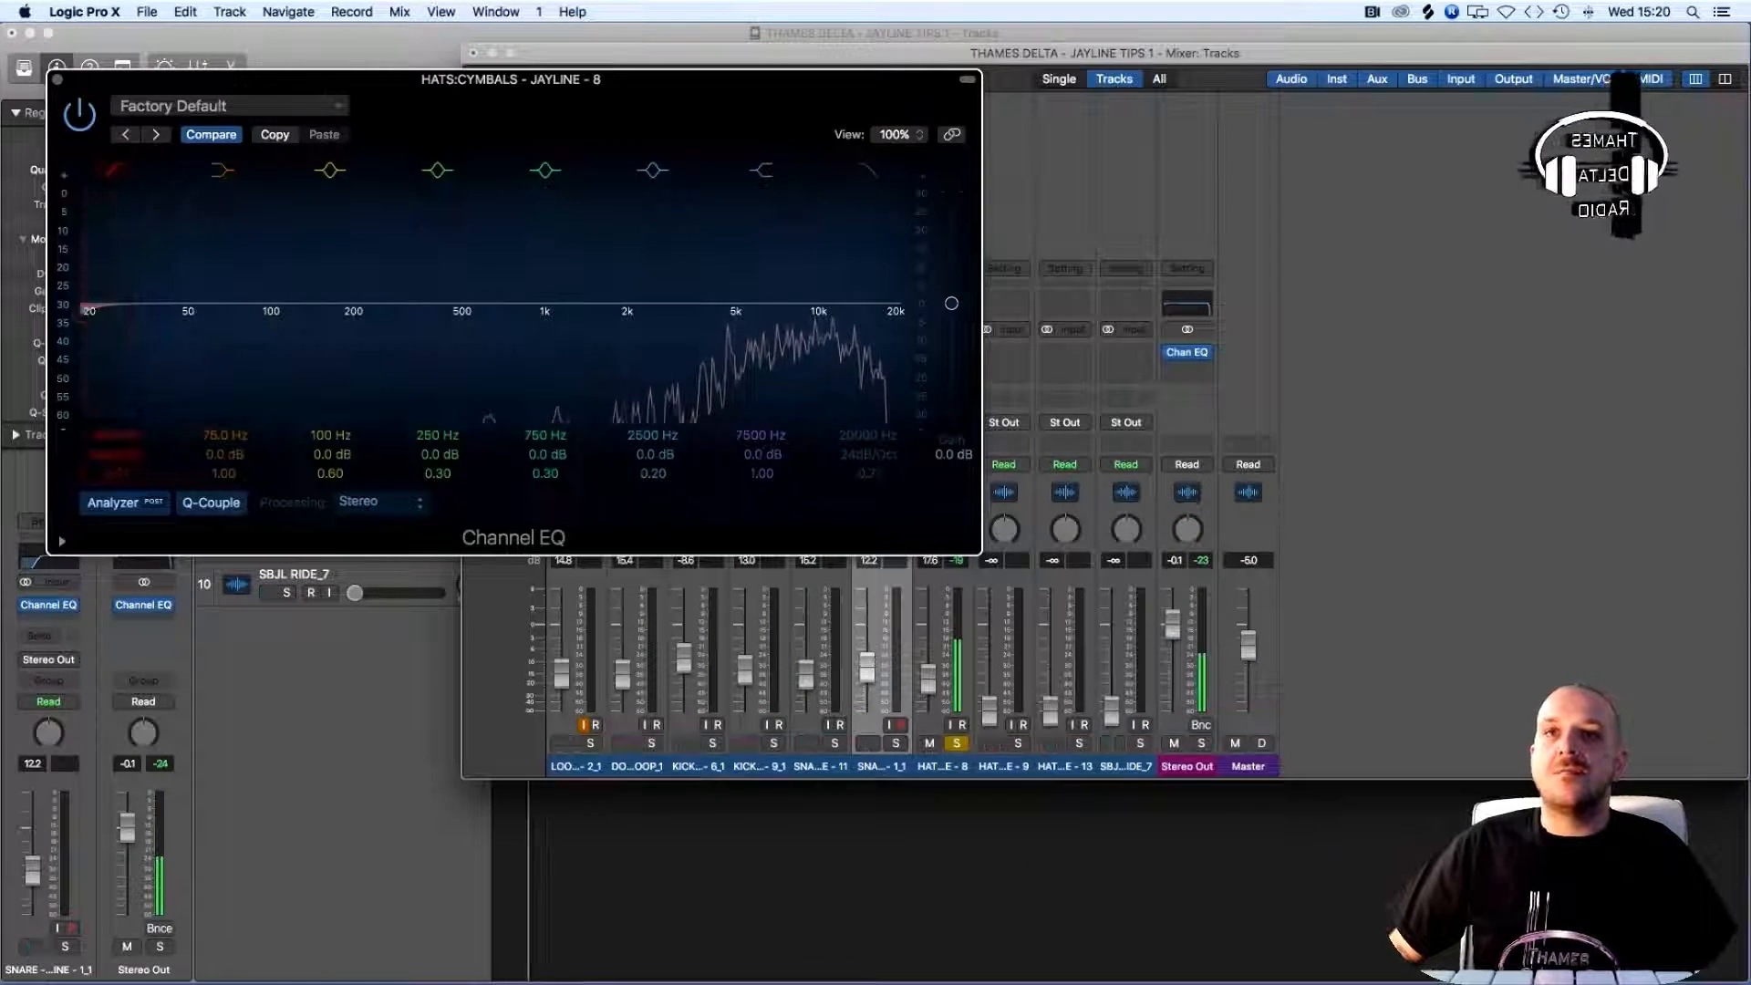
{"action": "left_click_drag", "start_coordinate": [80, 311], "coordinate": [560, 313]}
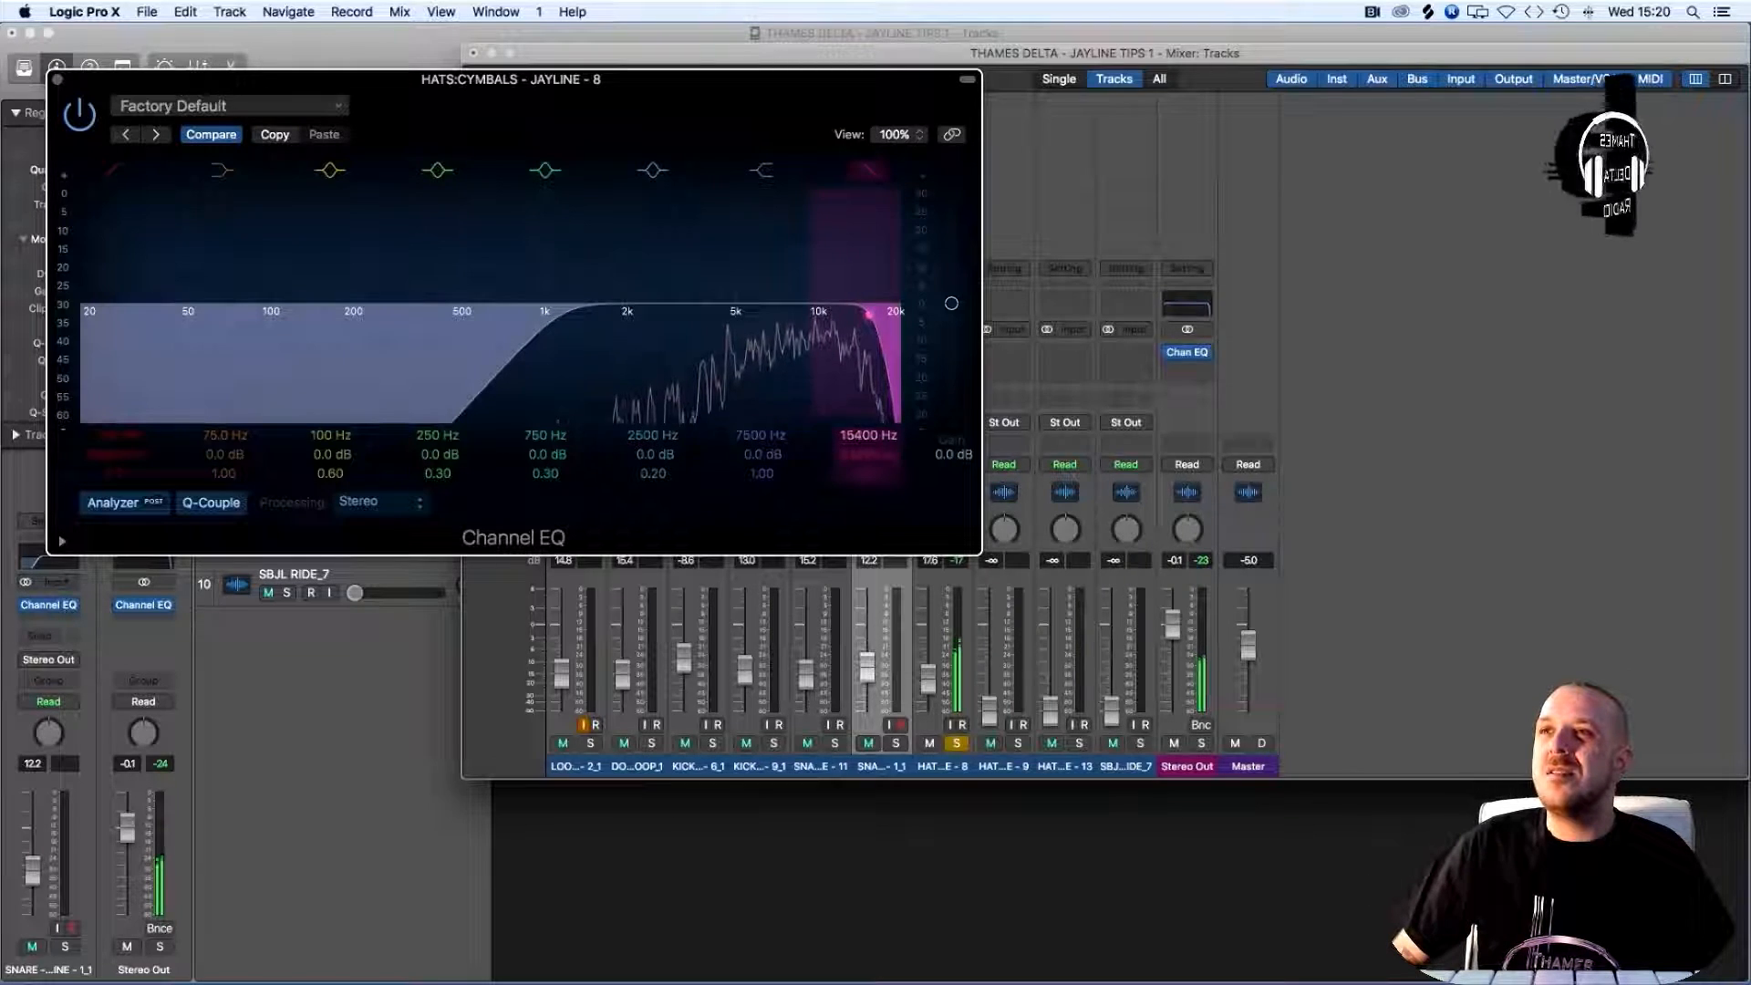
{"action": "left_click_drag", "start_coordinate": [867, 314], "coordinate": [862, 314]}
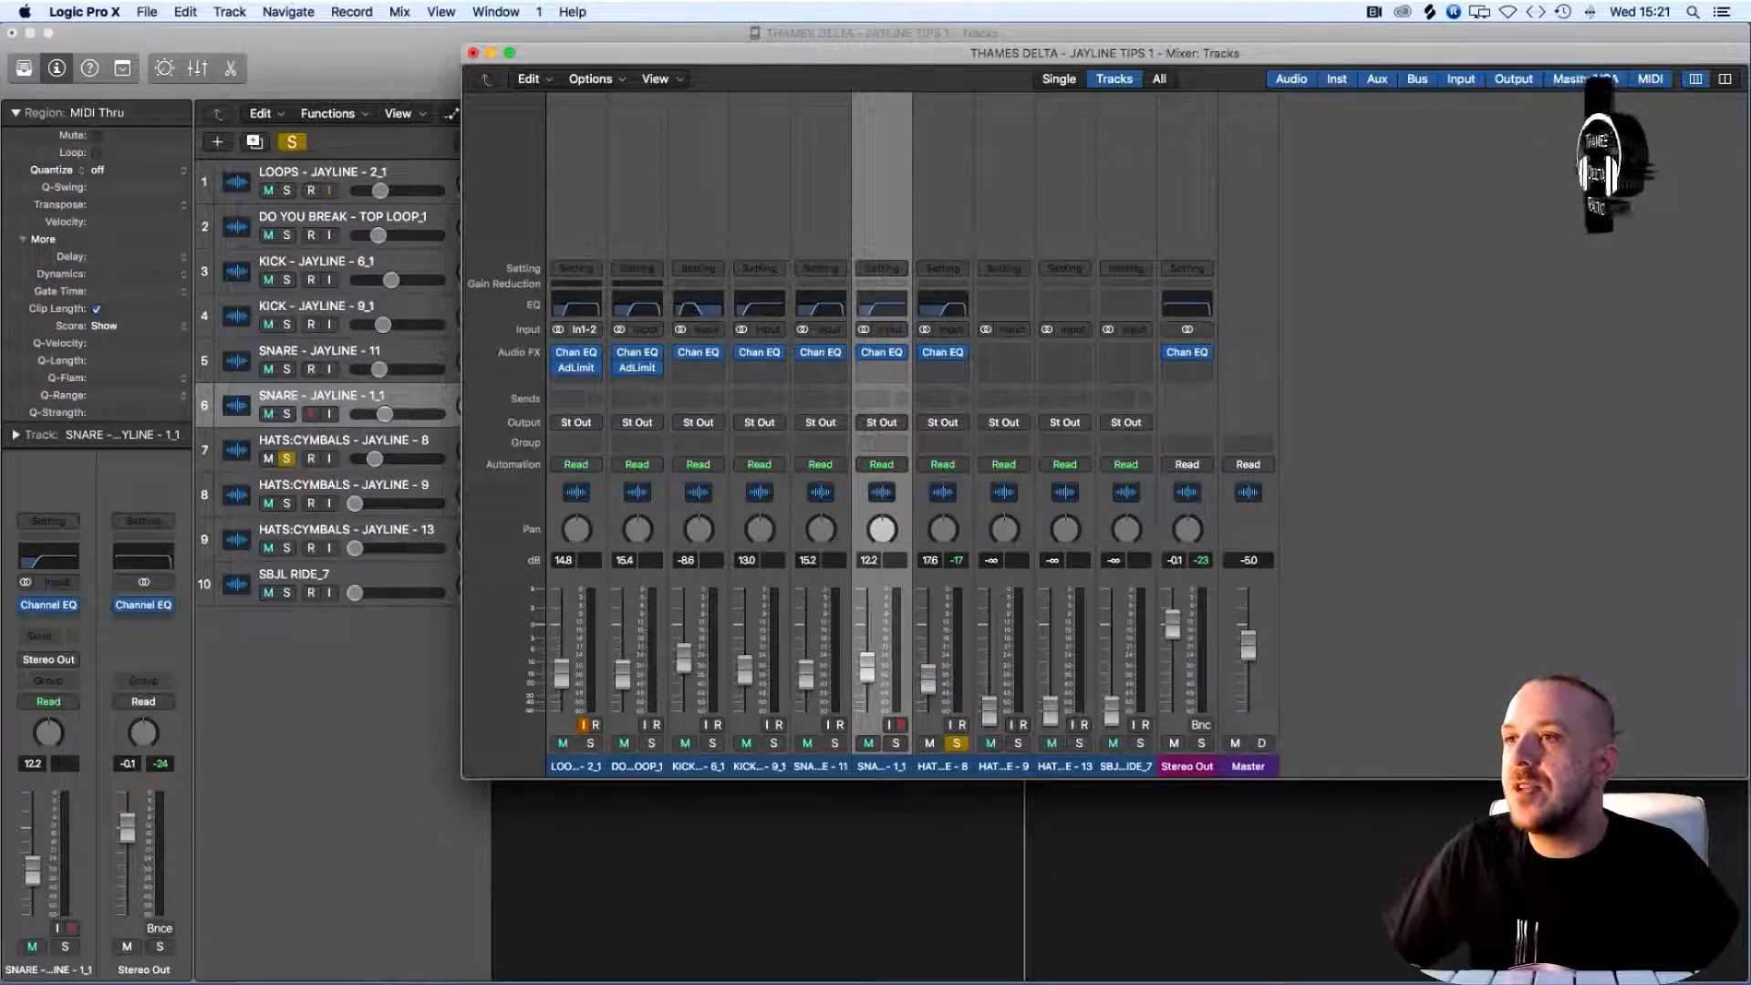
Give HATS:CYMBALS - JAYLINE - 9 a 48 dB/Oct low cut at about 940 Hz, close the EQ, and unsolo the track
{"action": "left_click_drag", "start_coordinate": [279, 305], "coordinate": [291, 305]}
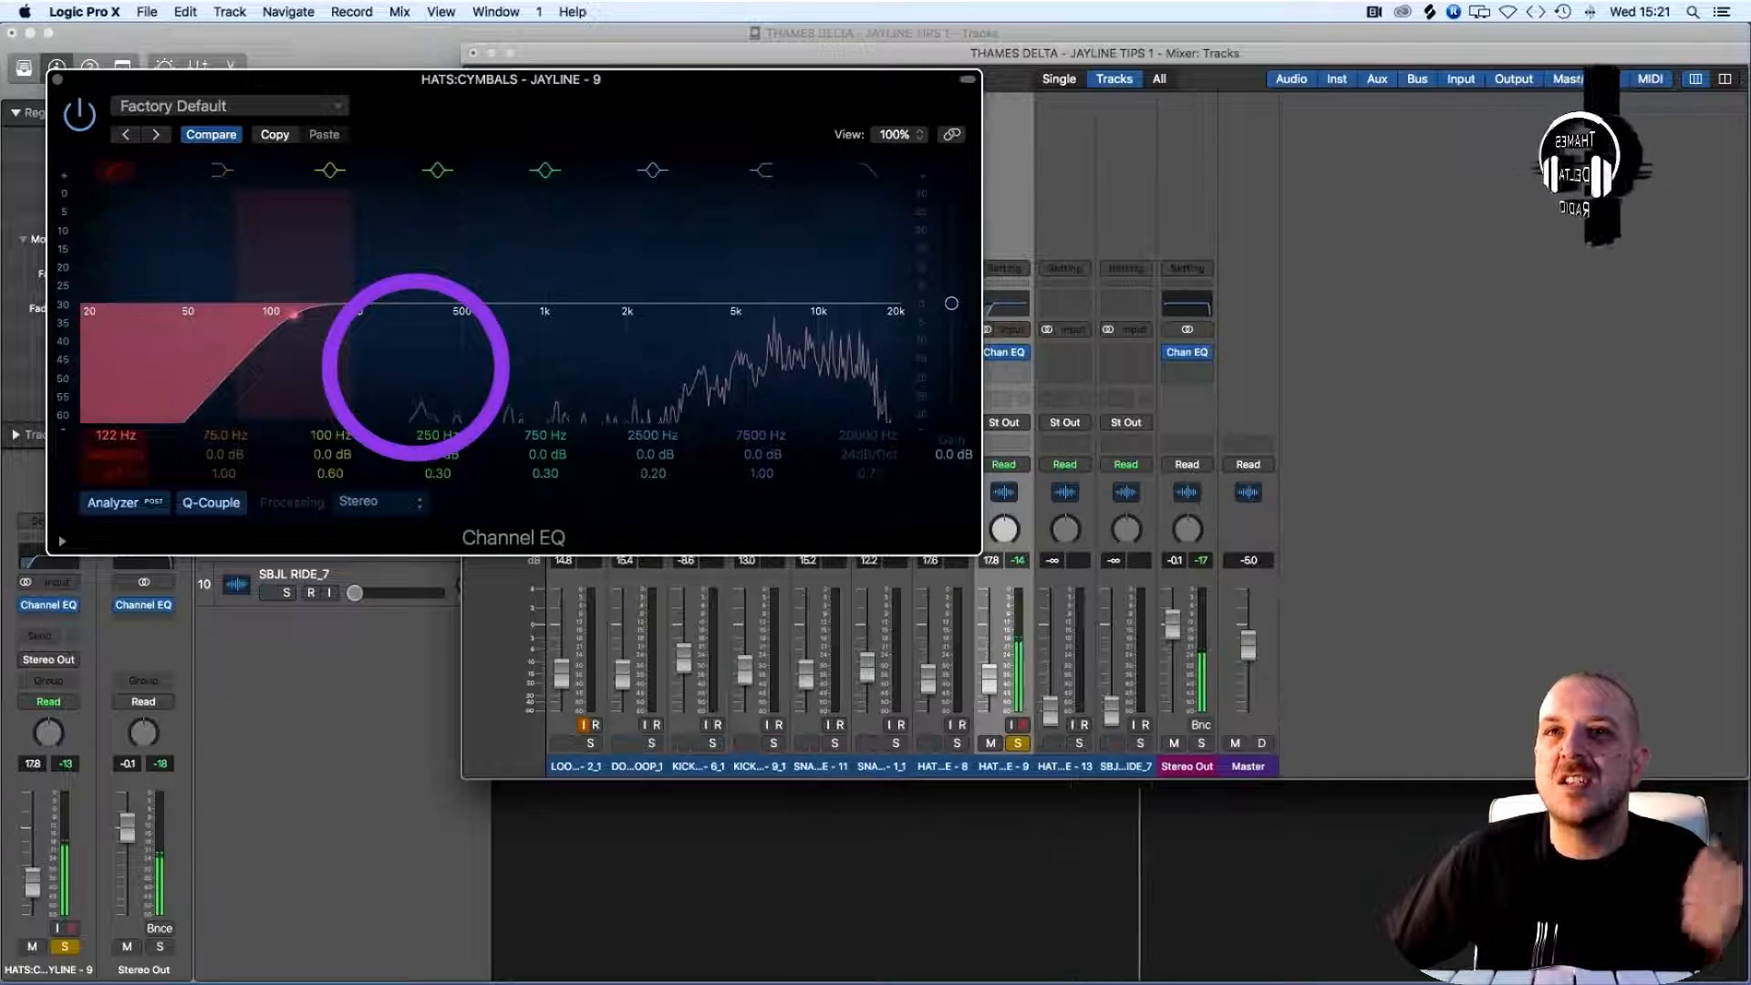
{"action": "left_click_drag", "start_coordinate": [292, 314], "coordinate": [492, 308]}
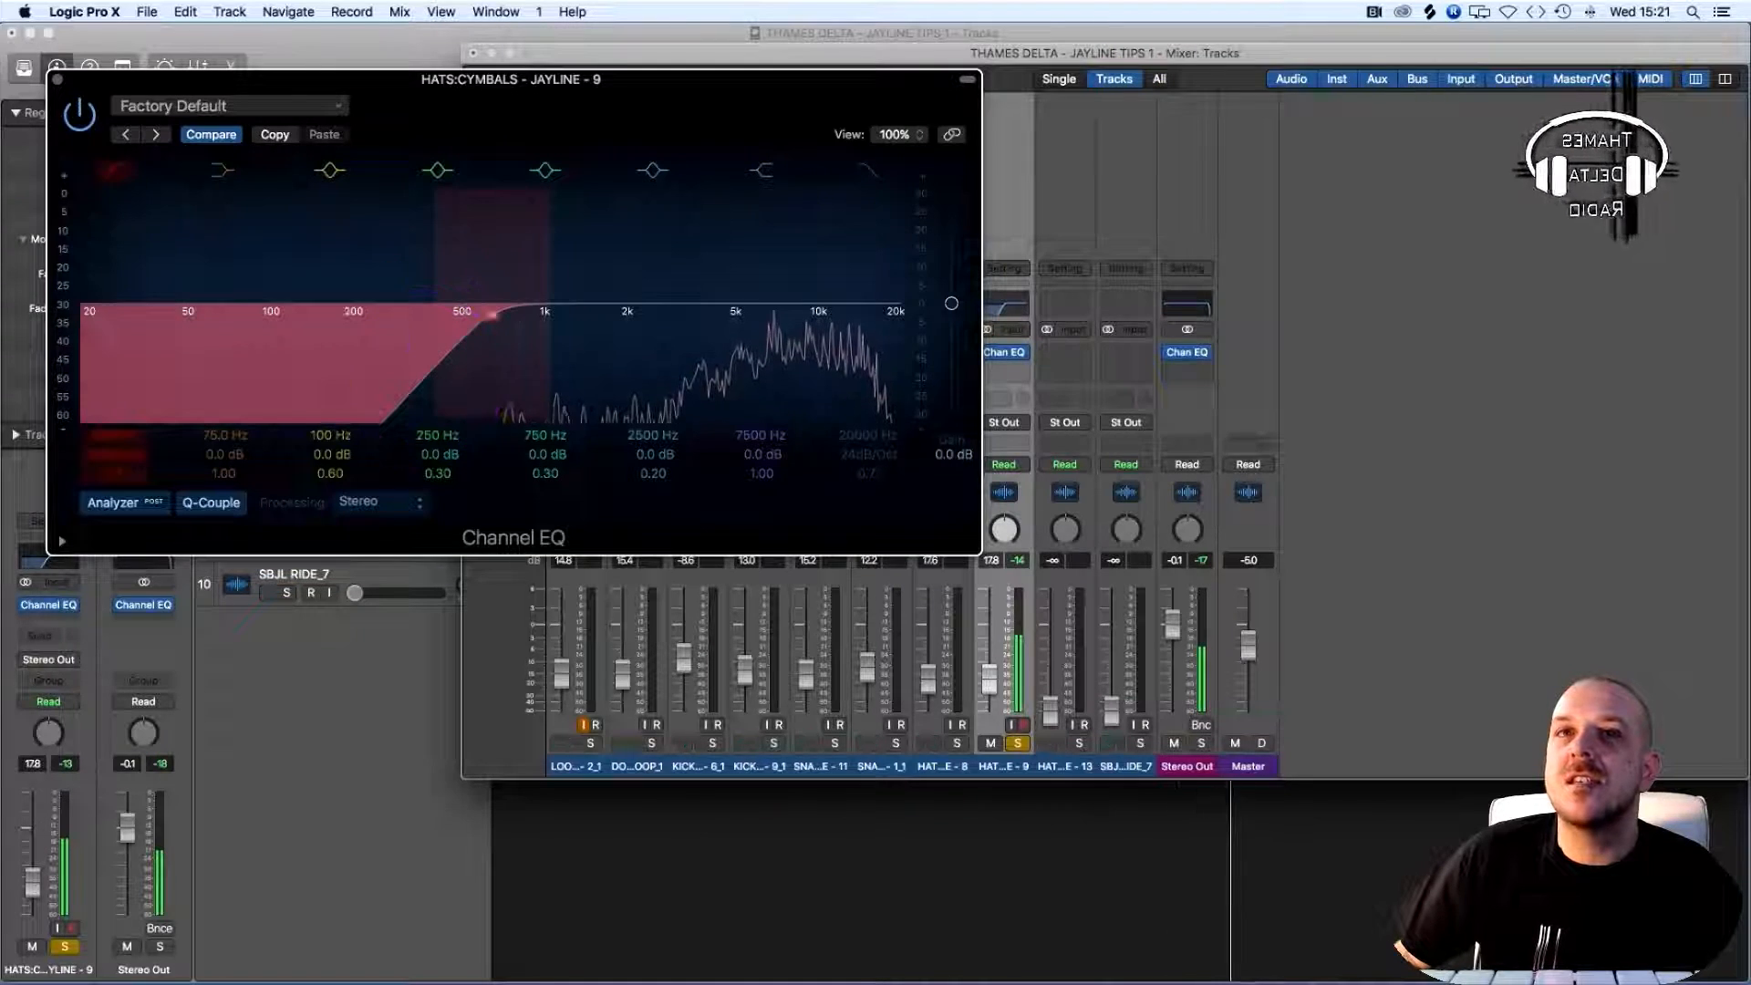
{"action": "left_click_drag", "start_coordinate": [115, 454], "coordinate": [116, 436]}
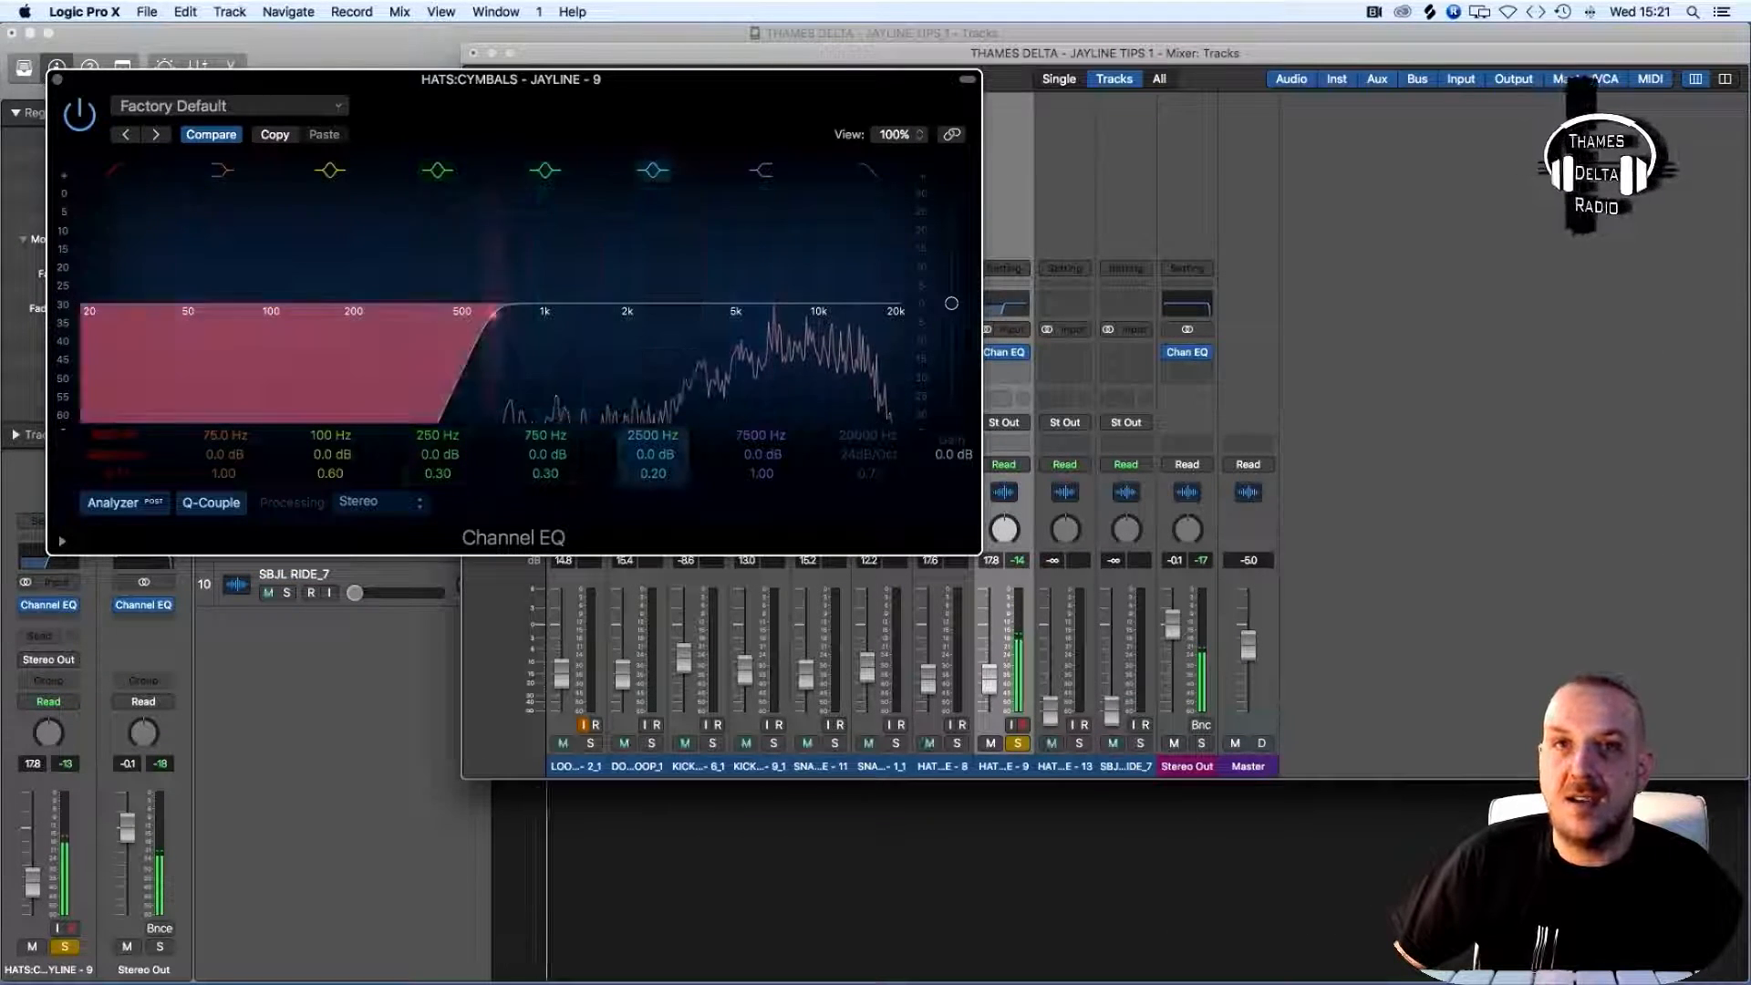
{"action": "left_click_drag", "start_coordinate": [492, 312], "coordinate": [538, 312]}
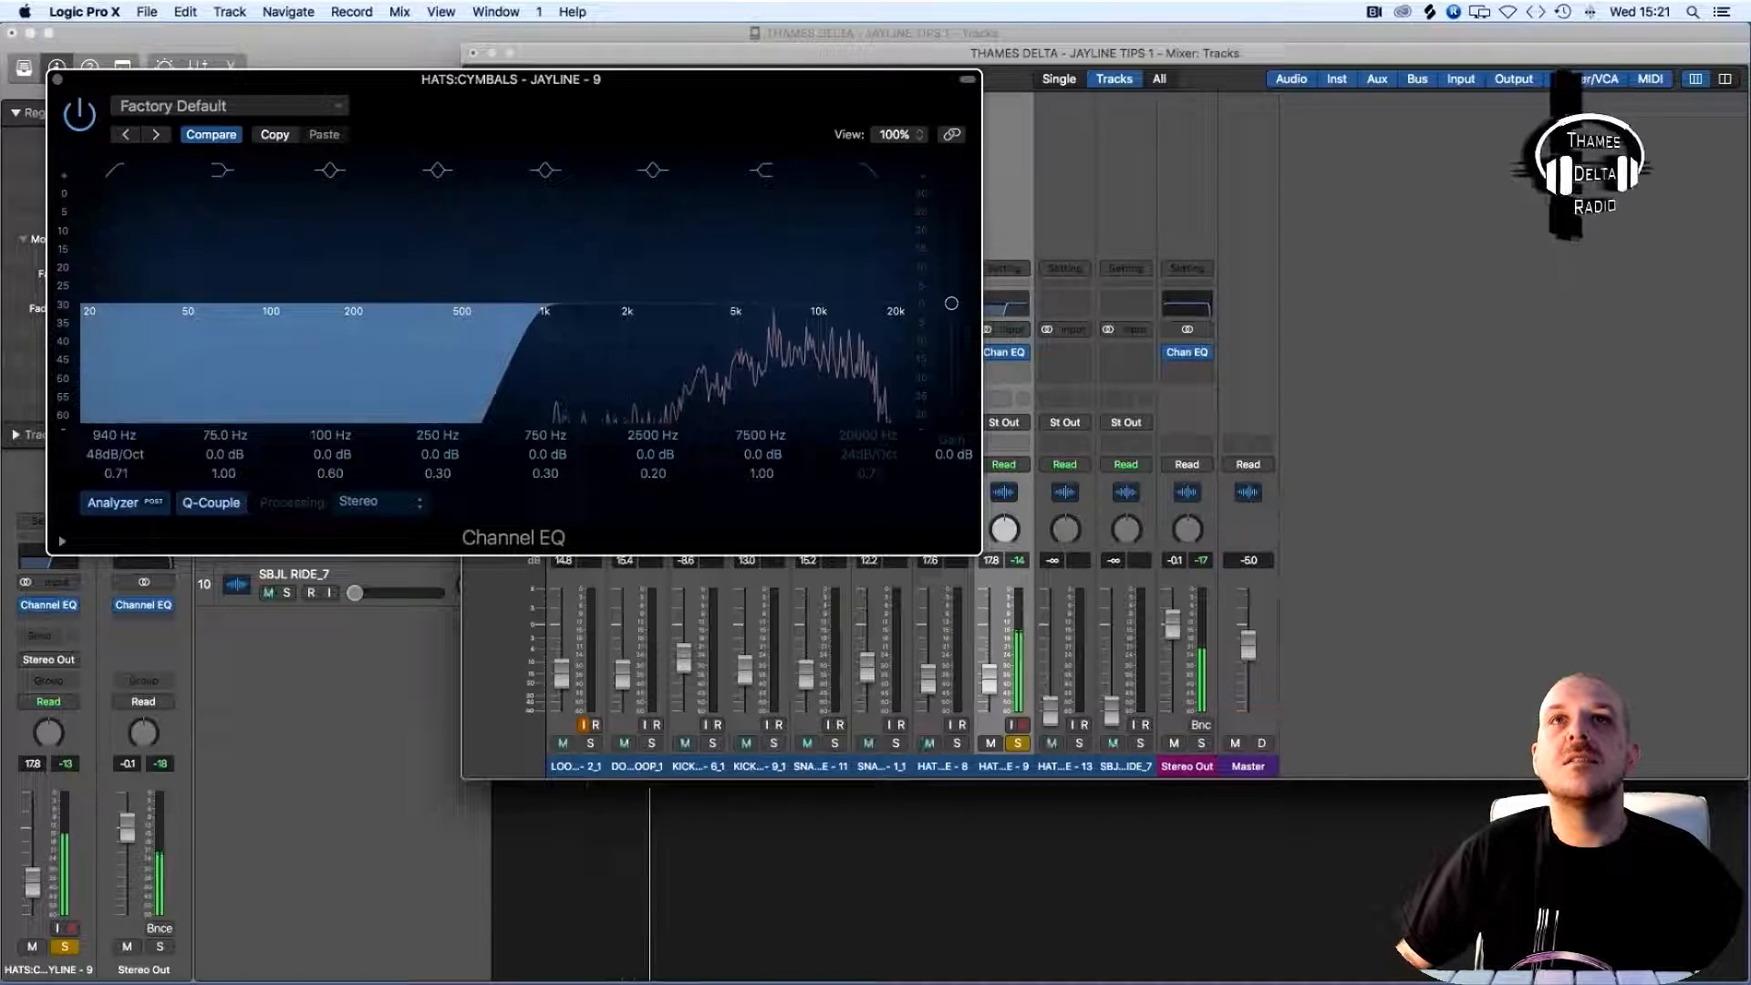
{"action": "left_click", "coordinate": [57, 80]}
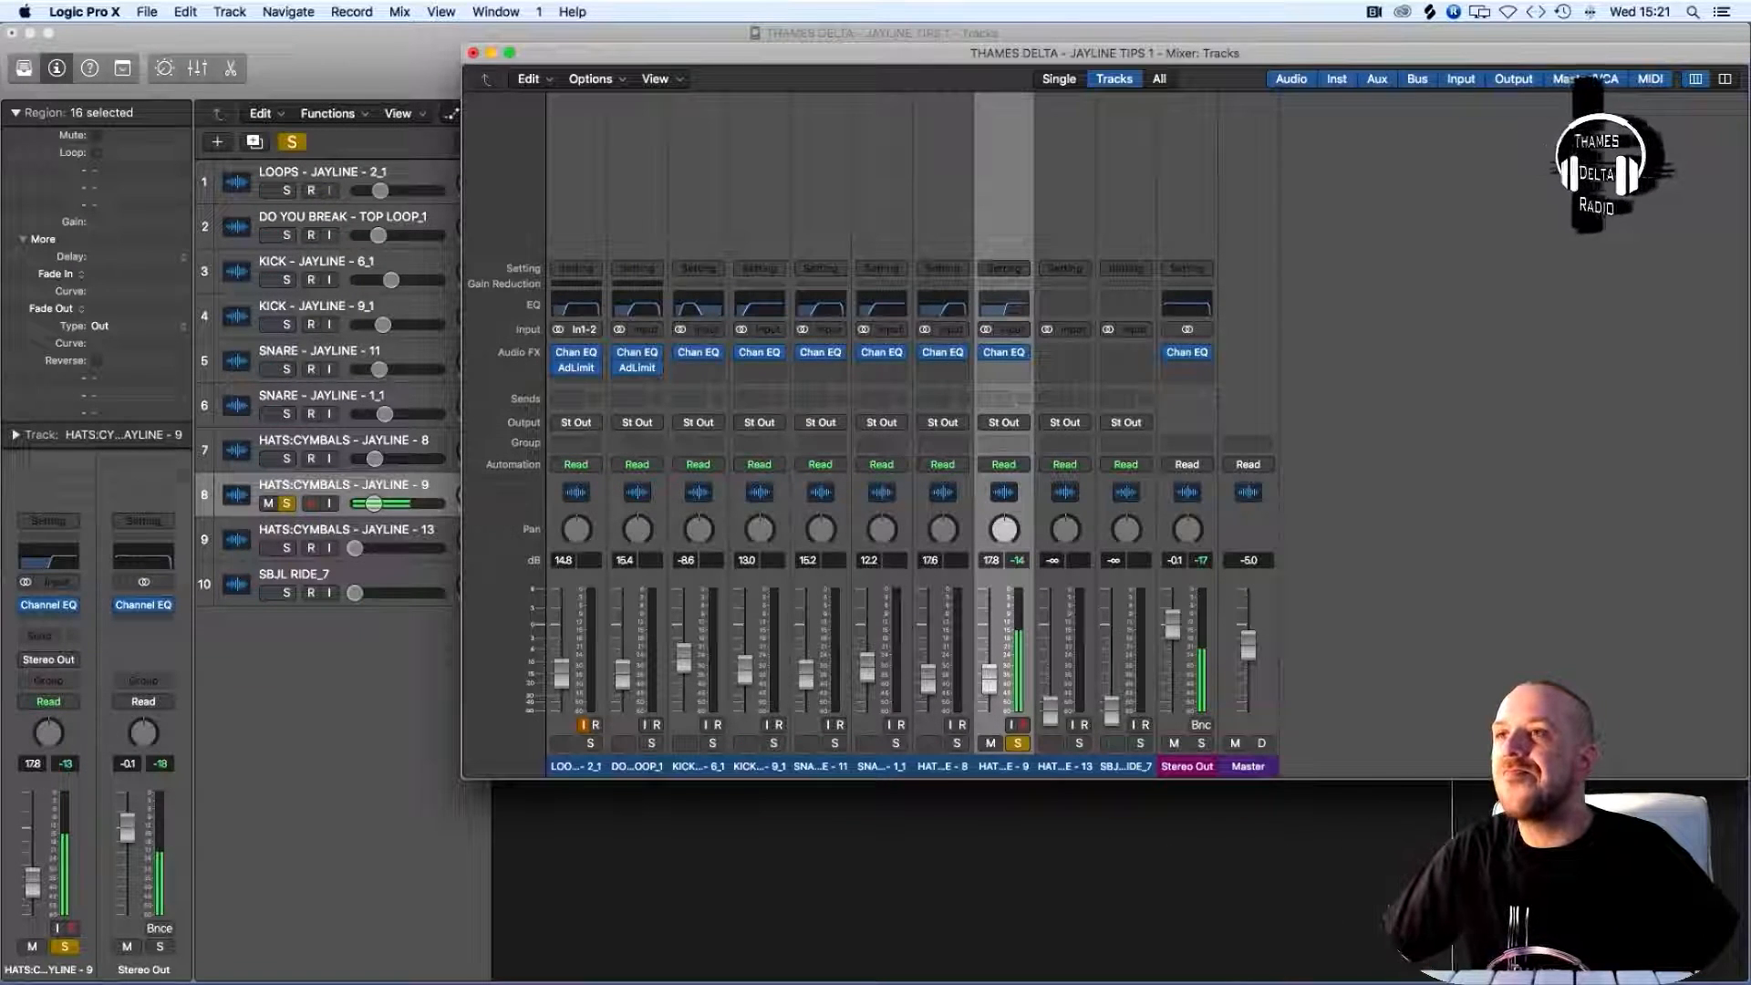
{"action": "key", "text": "s"}
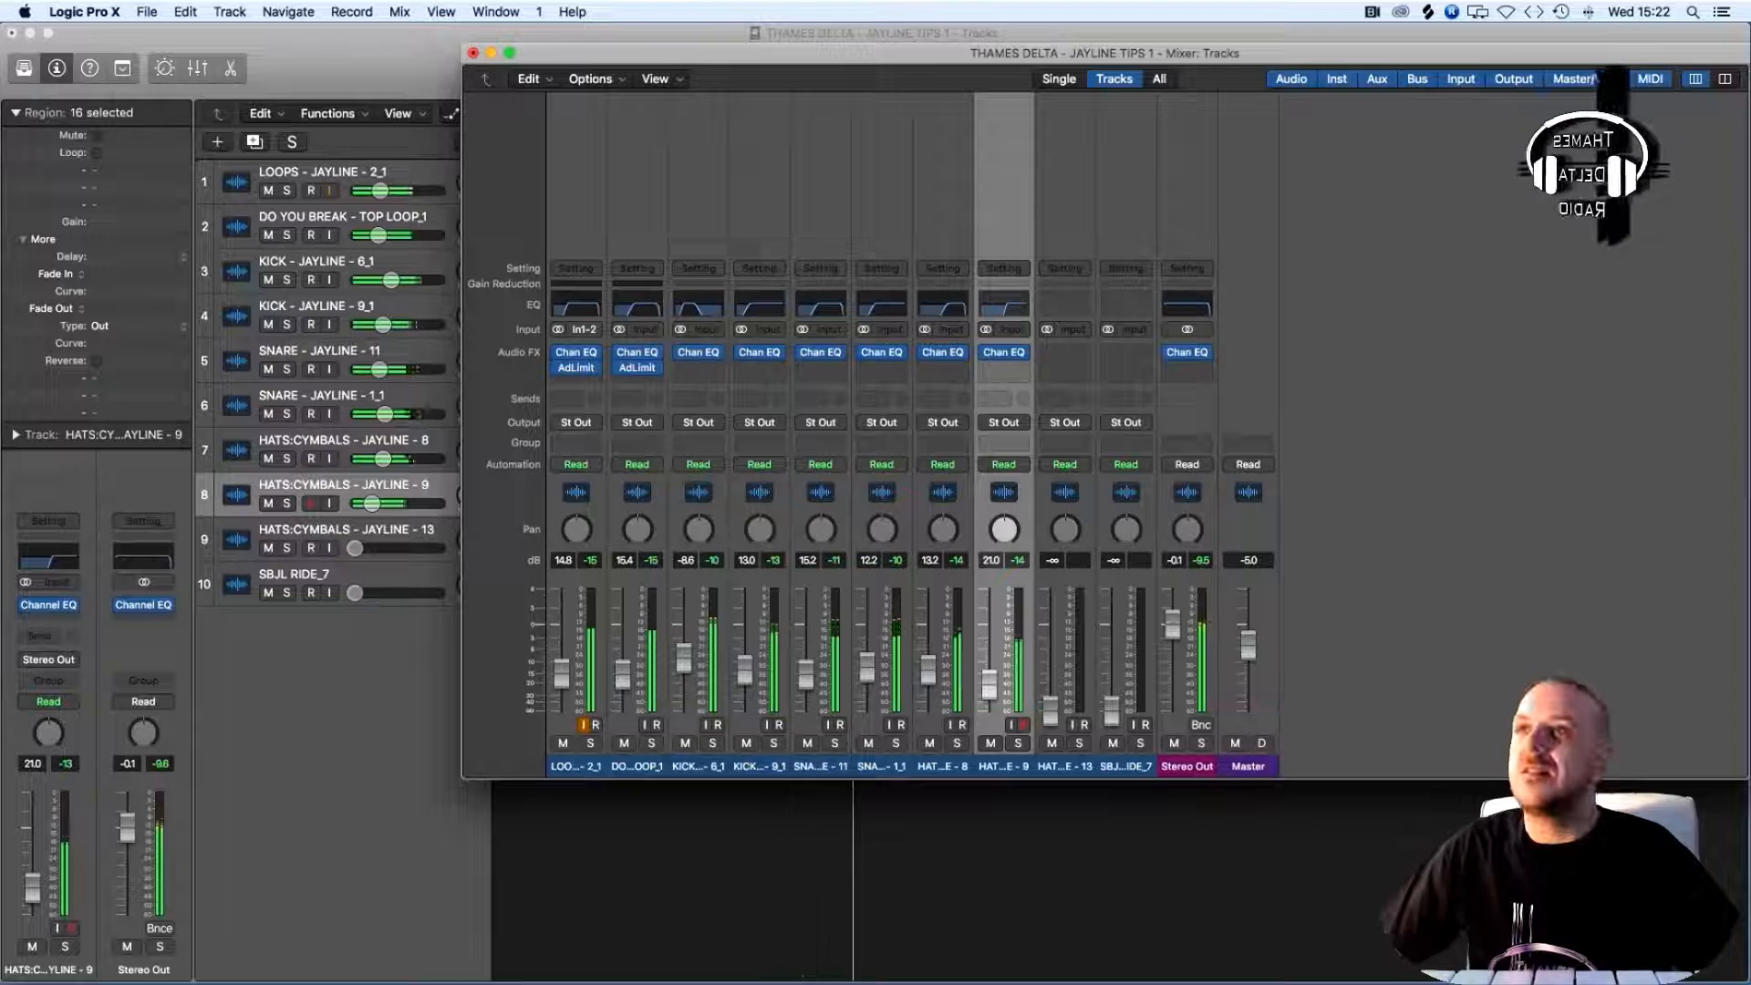
Insert a stereo Adaptive Limiter after the EQ on HATS:CYMBALS - JAYLINE - 8 and play the full mix
{"action": "left_click", "coordinate": [942, 368]}
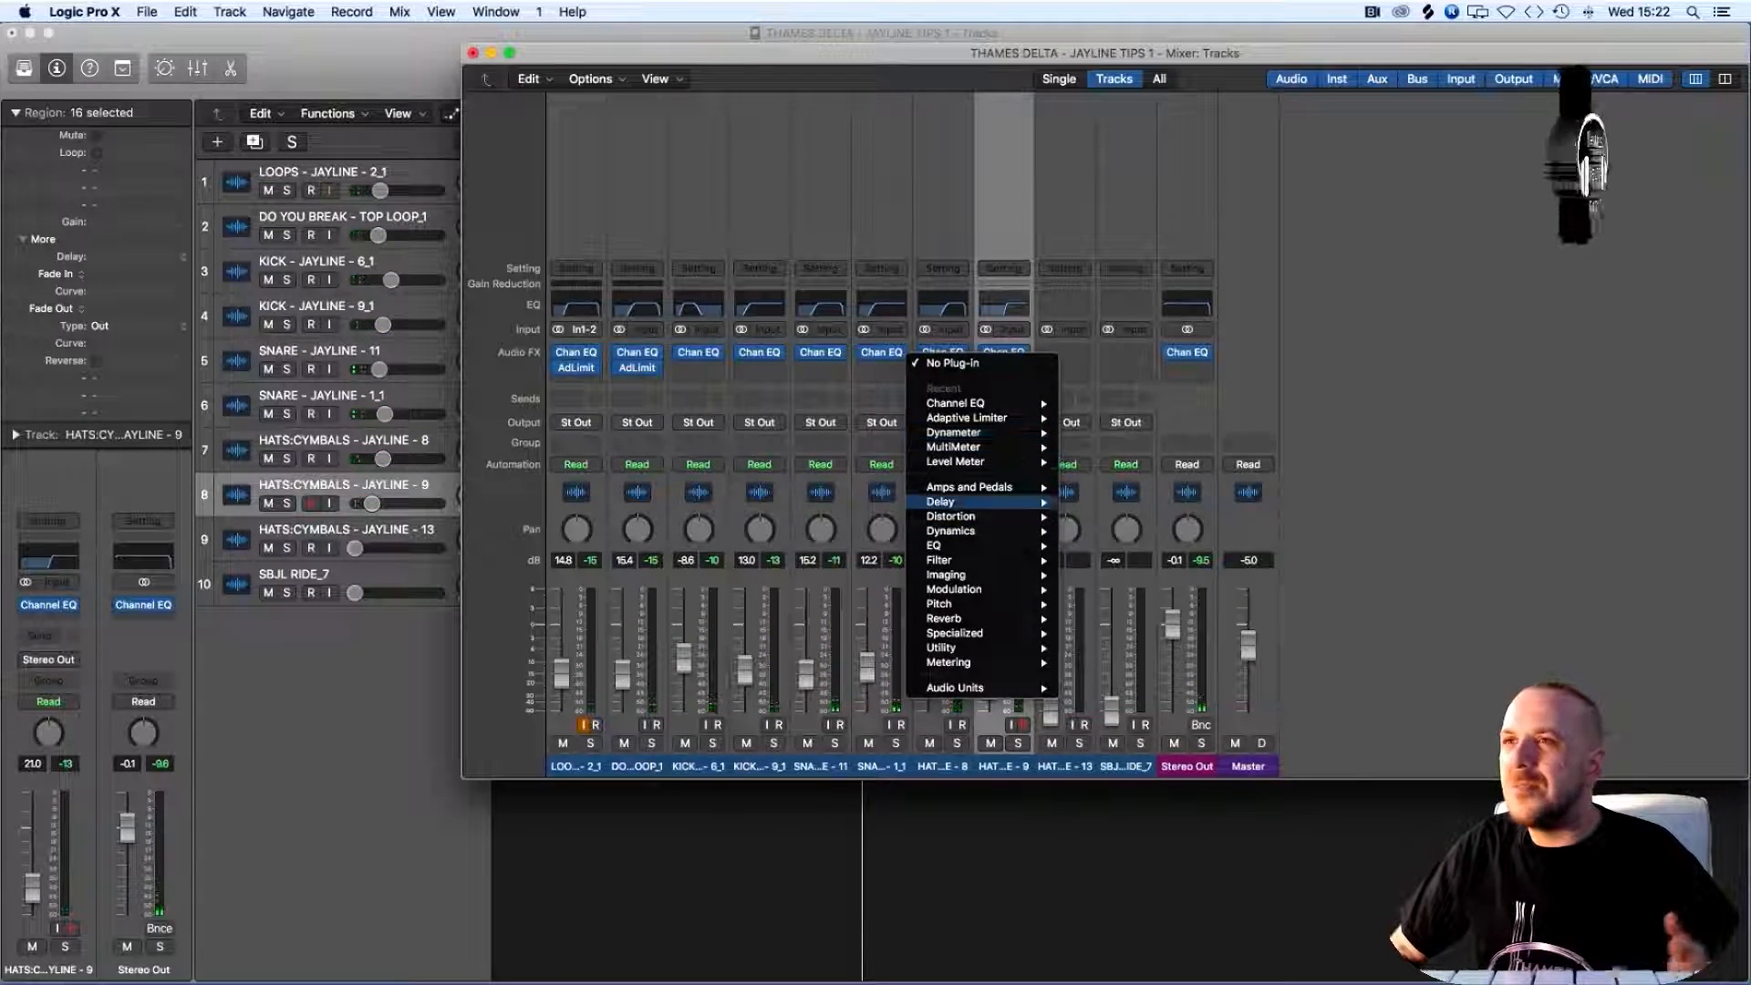
{"action": "mouse_move", "coordinate": [948, 502]}
{"action": "mouse_move", "coordinate": [967, 417]}
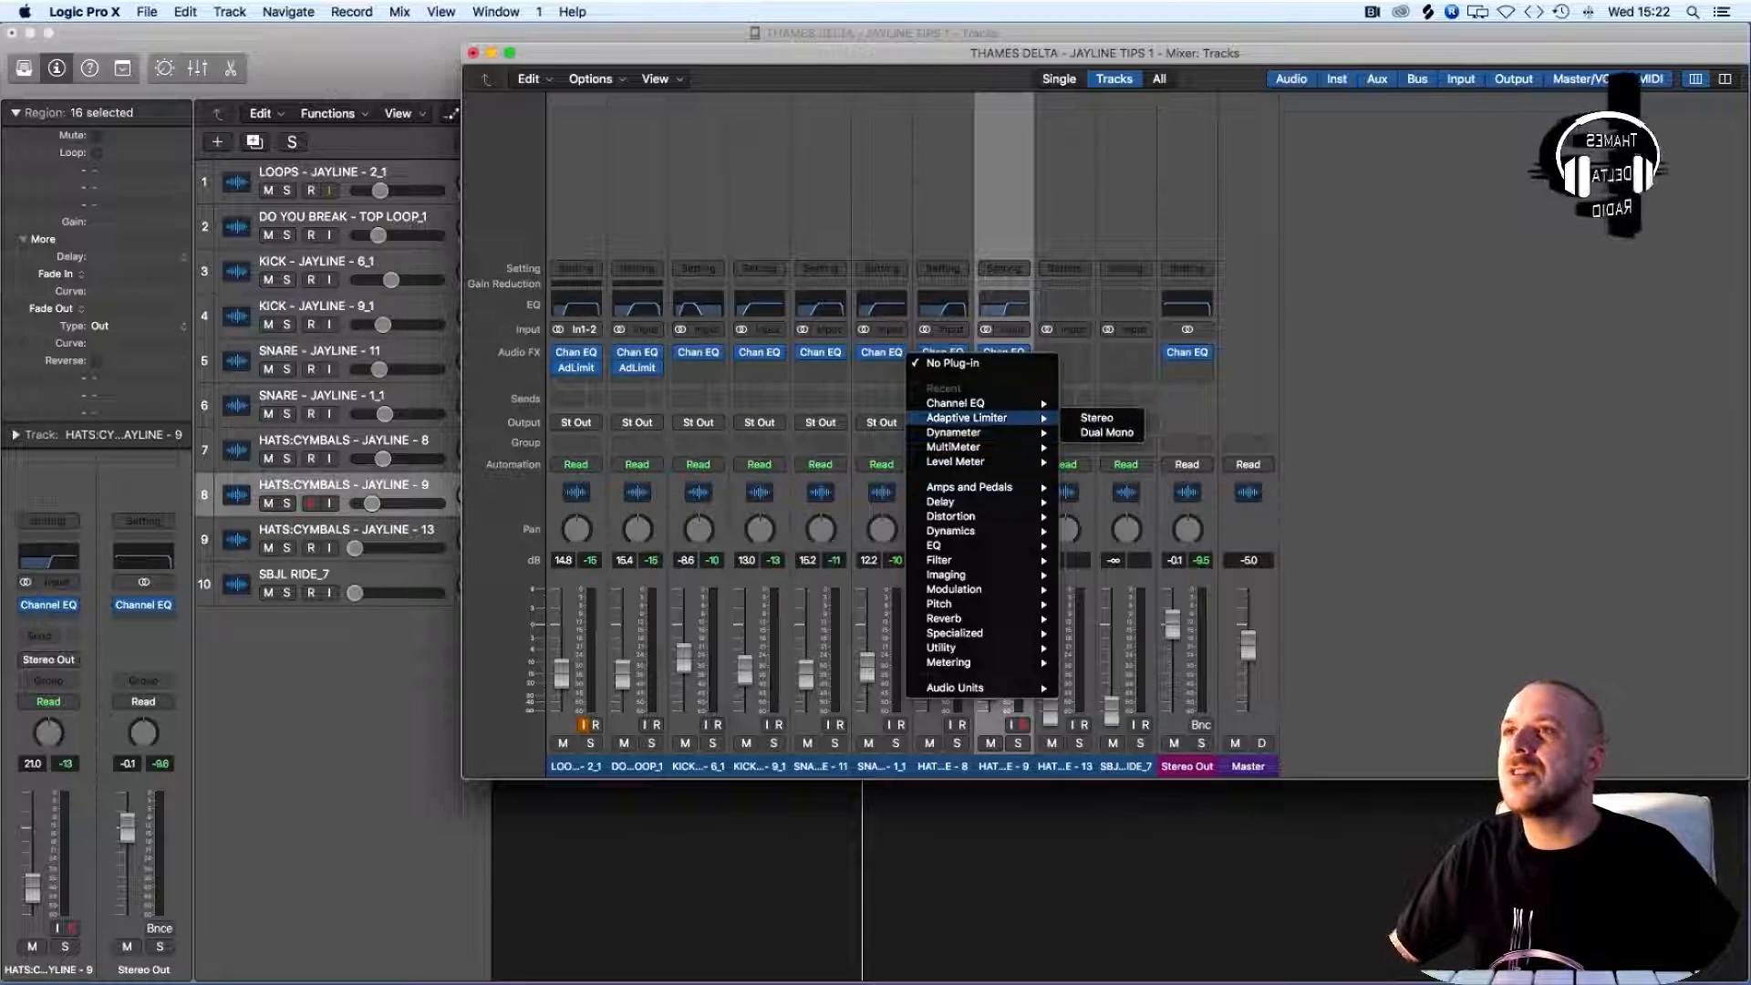
{"action": "left_click", "coordinate": [1097, 418]}
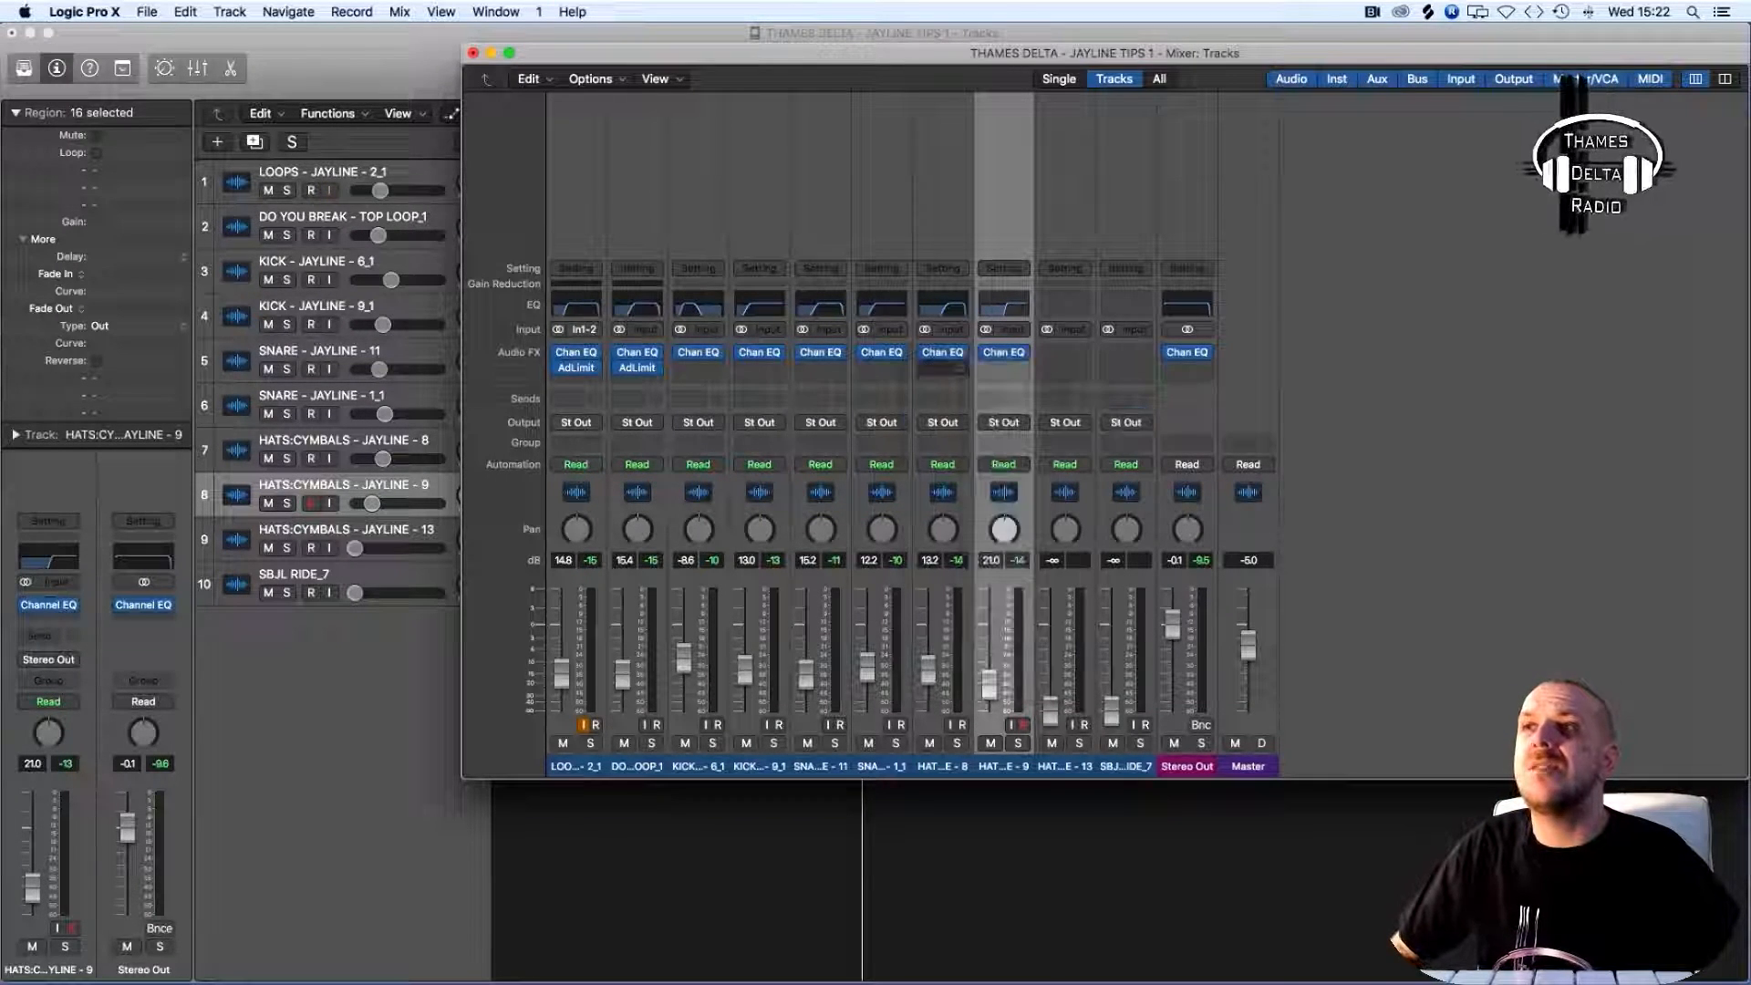
{"action": "key", "text": "space"}
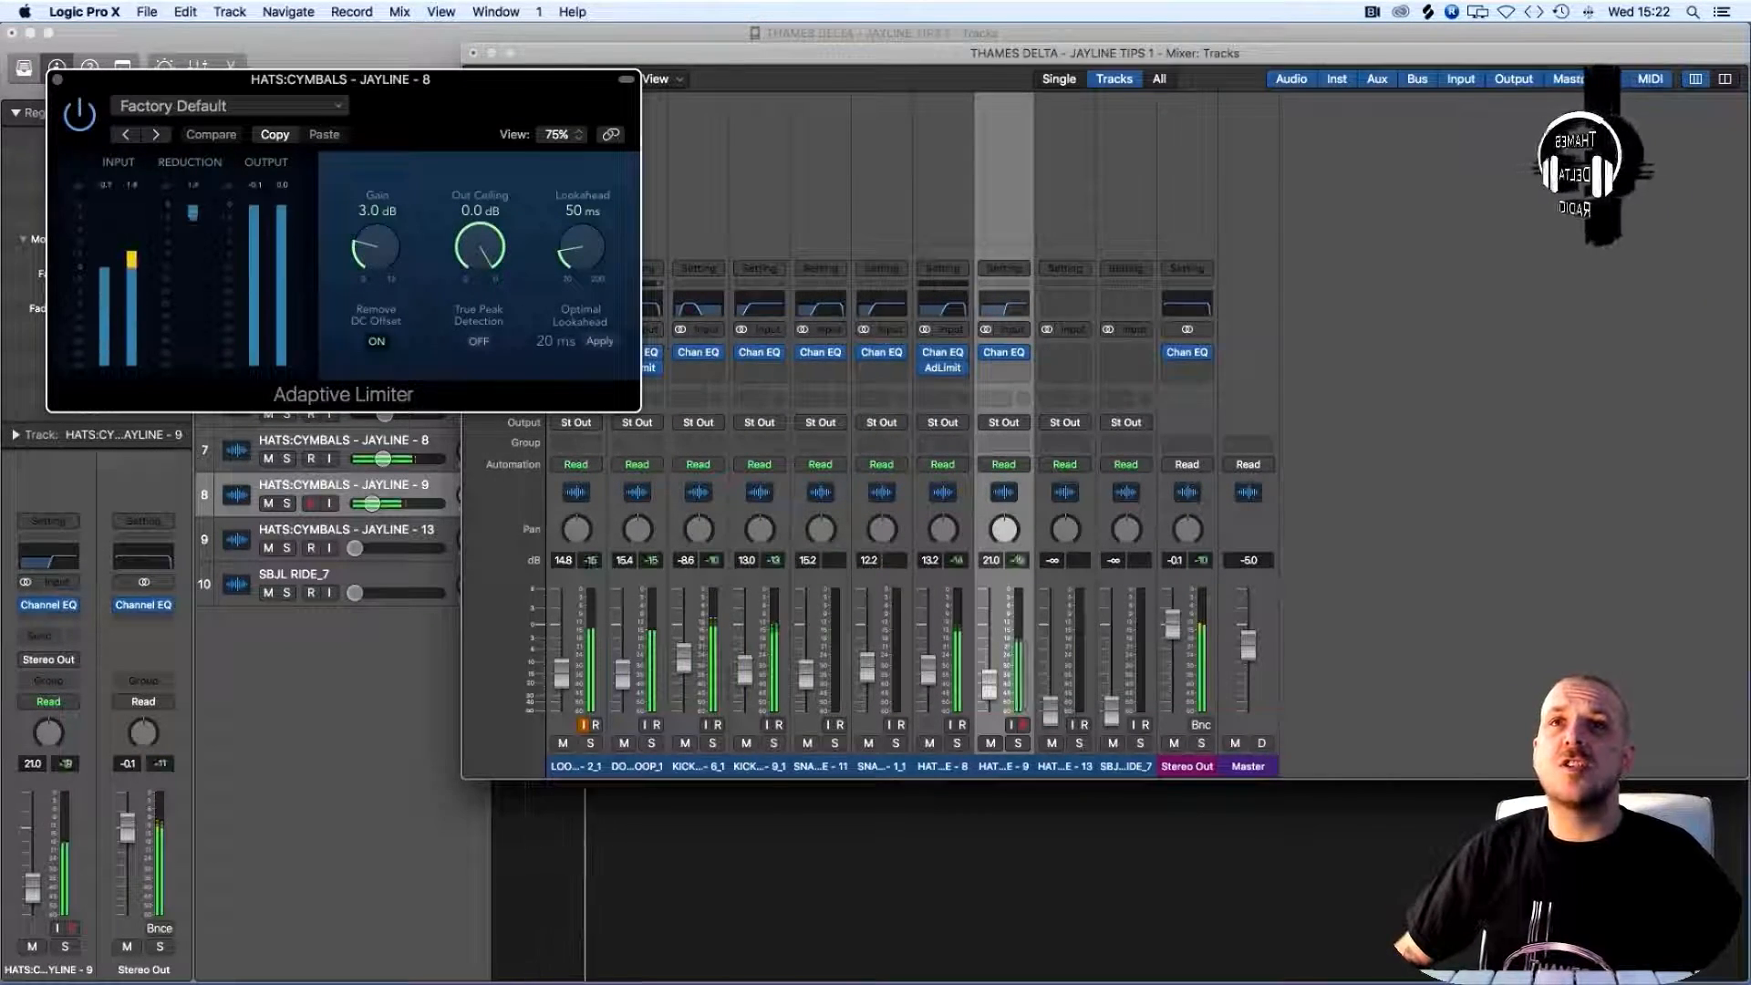
Compare limiter gain settings on HATS:CYMBALS - JAYLINE - 8 down to 0.0 dB during playback, and settle on about 4.8 dB
{"action": "left_click_drag", "start_coordinate": [376, 247], "coordinate": [376, 237]}
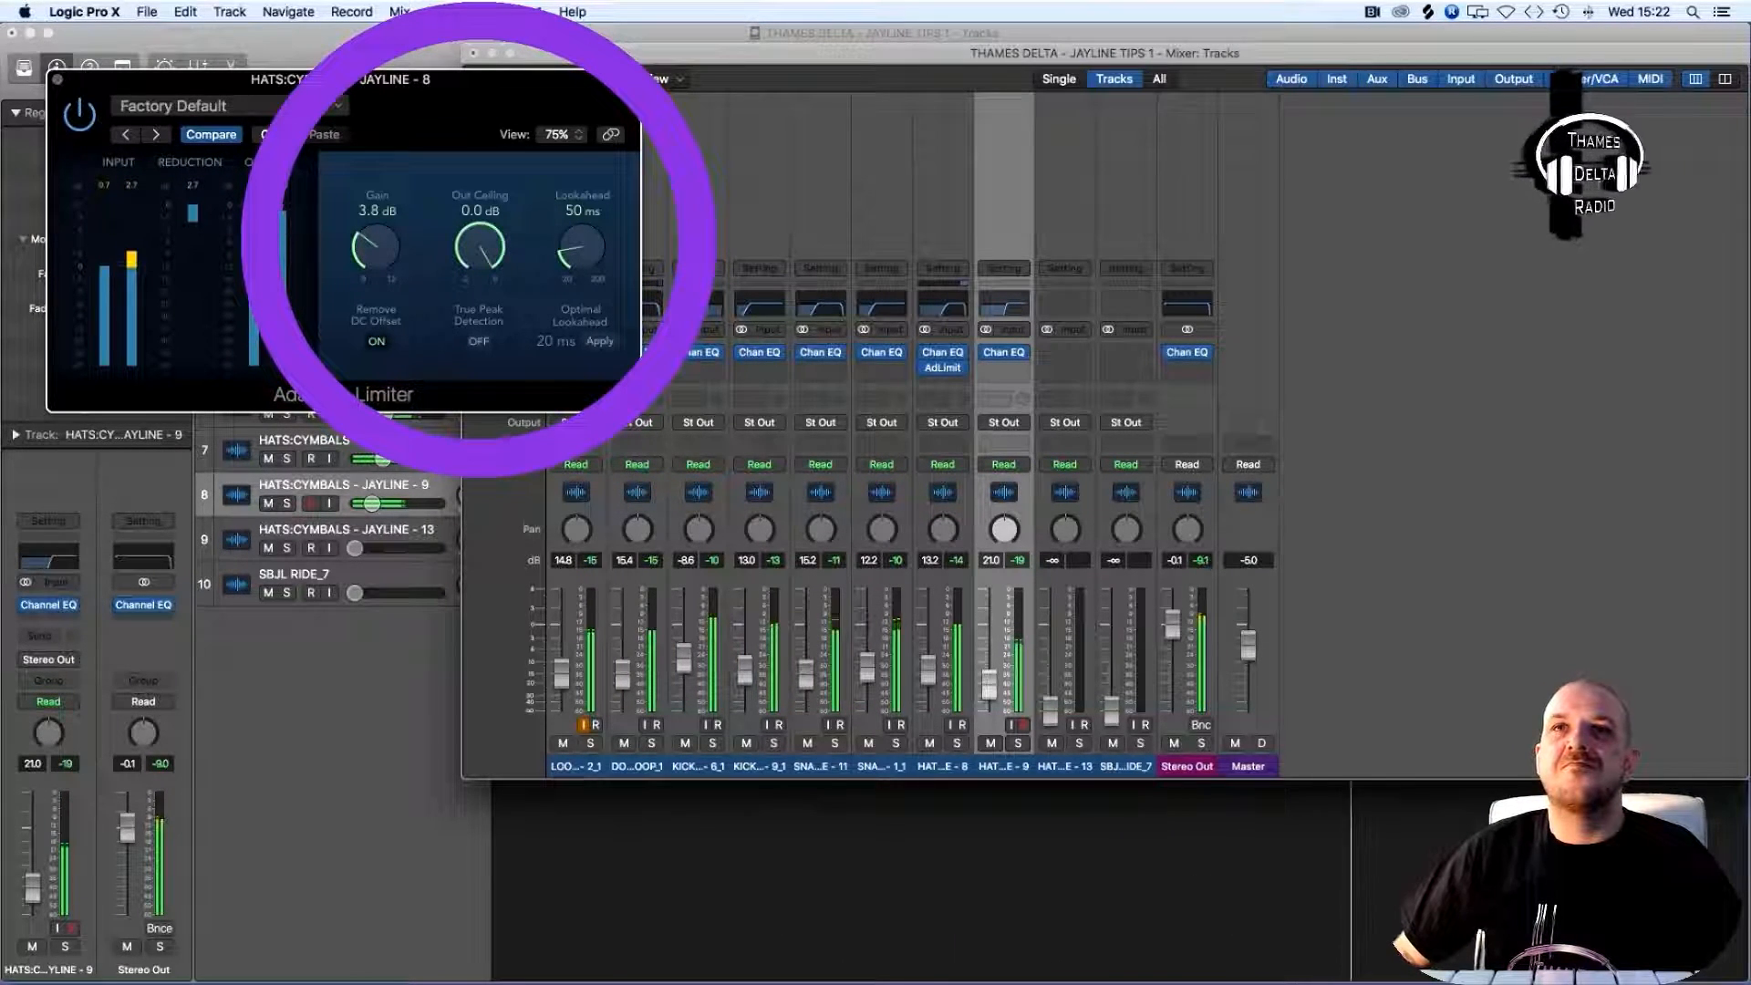
{"action": "left_click_drag", "start_coordinate": [377, 247], "coordinate": [376, 301]}
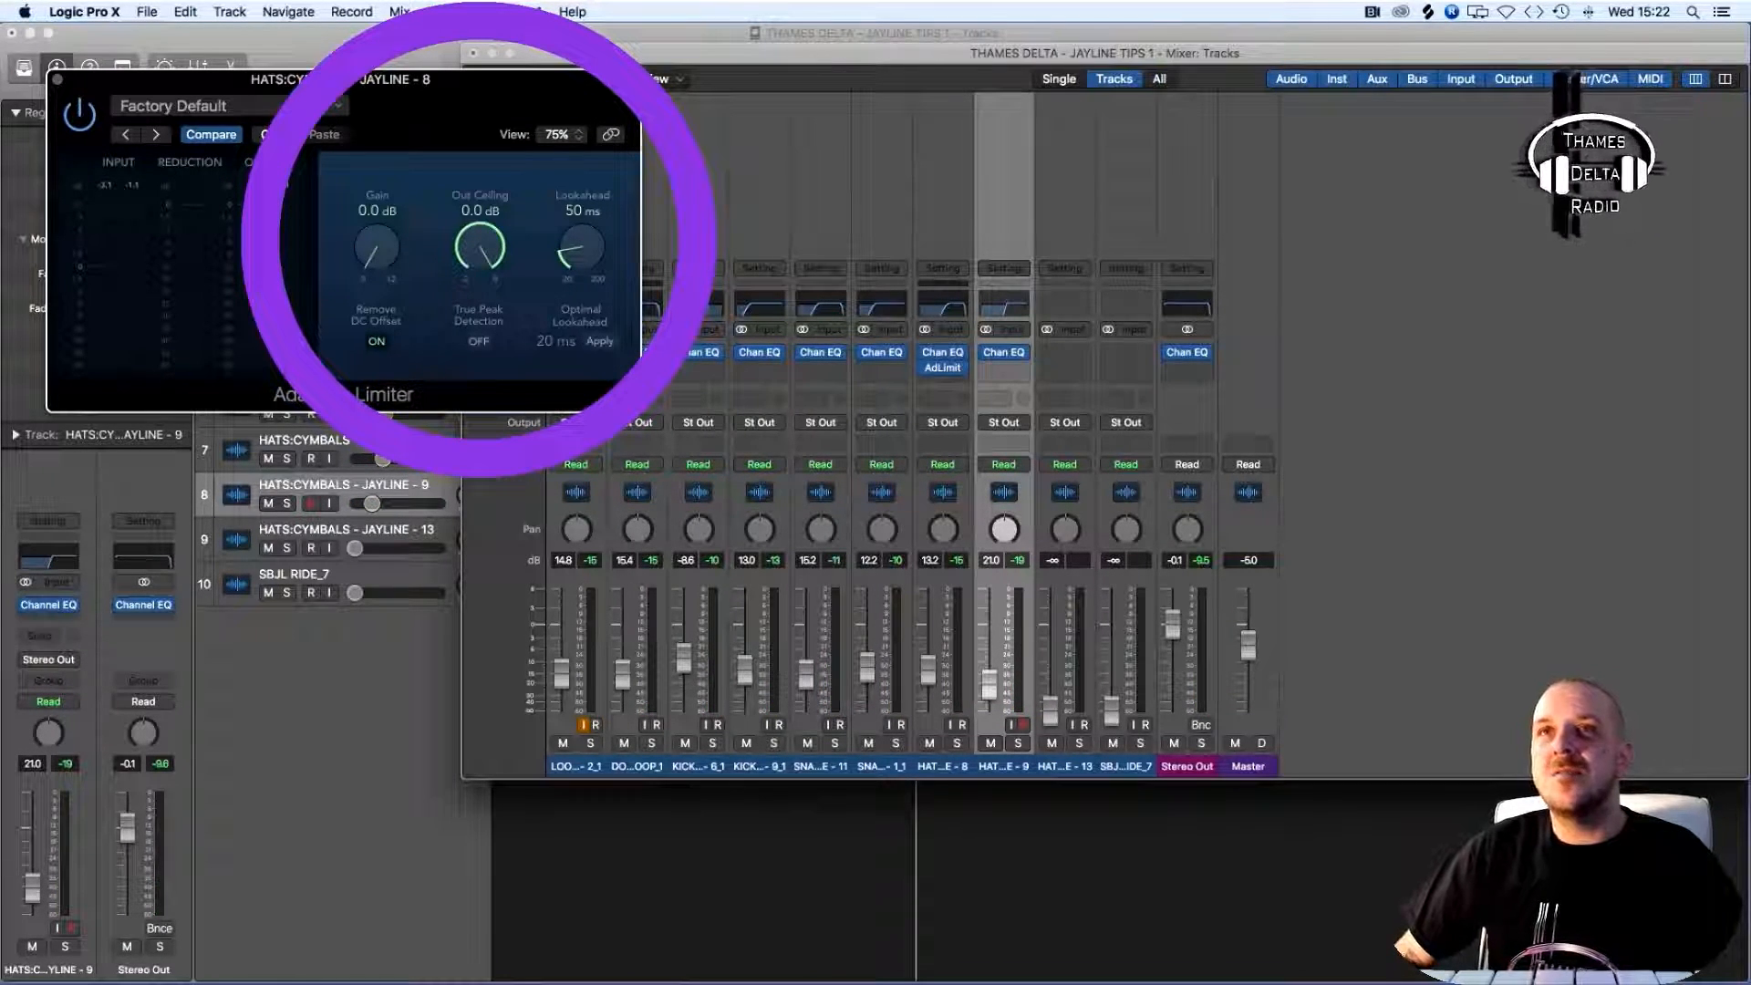
{"action": "key", "text": "space"}
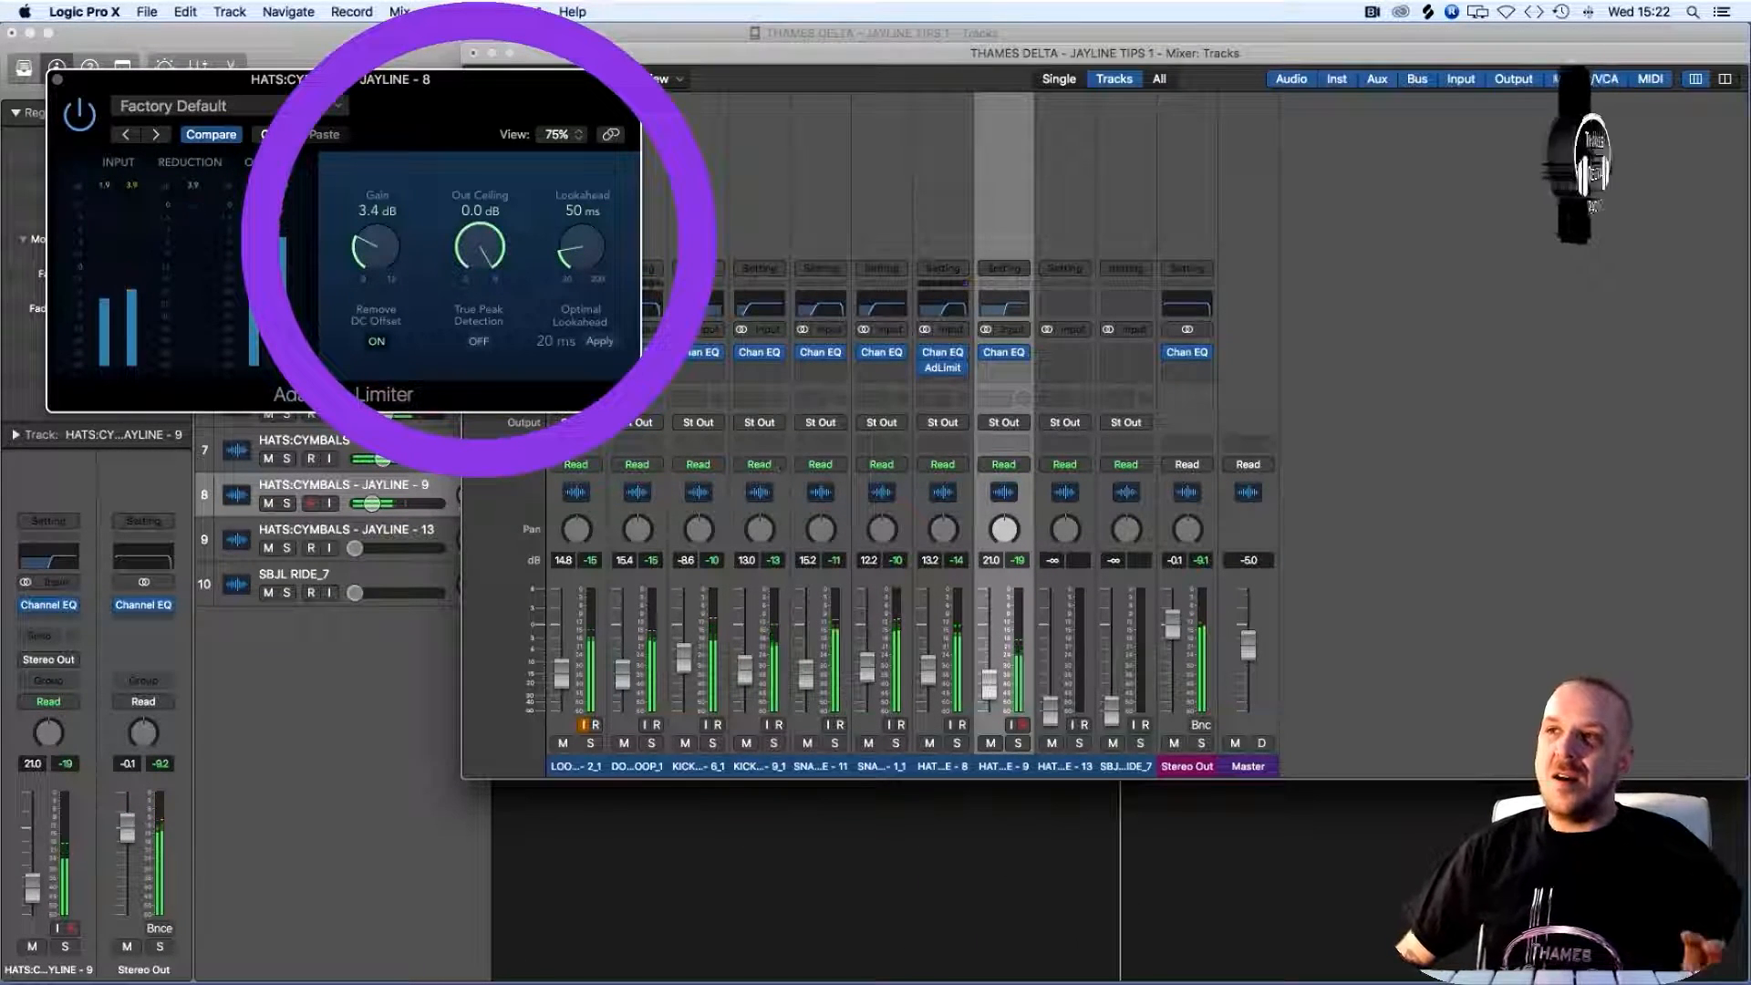
{"action": "key", "text": "space"}
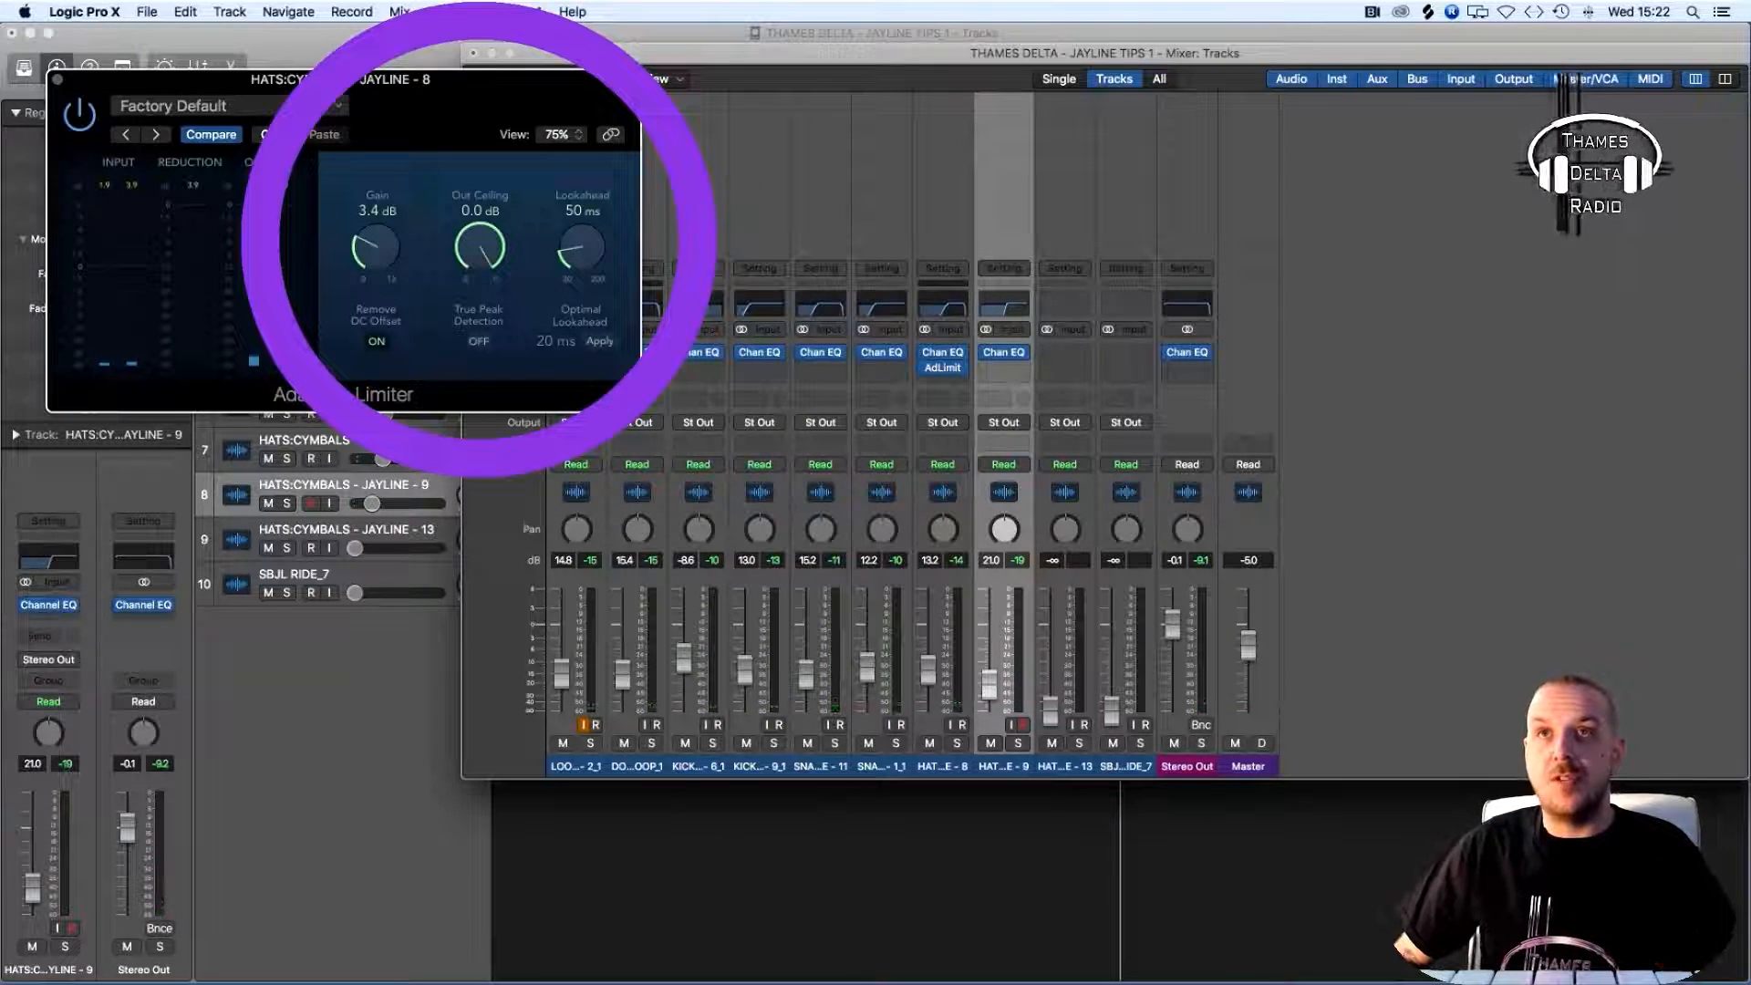
{"action": "key", "text": "space"}
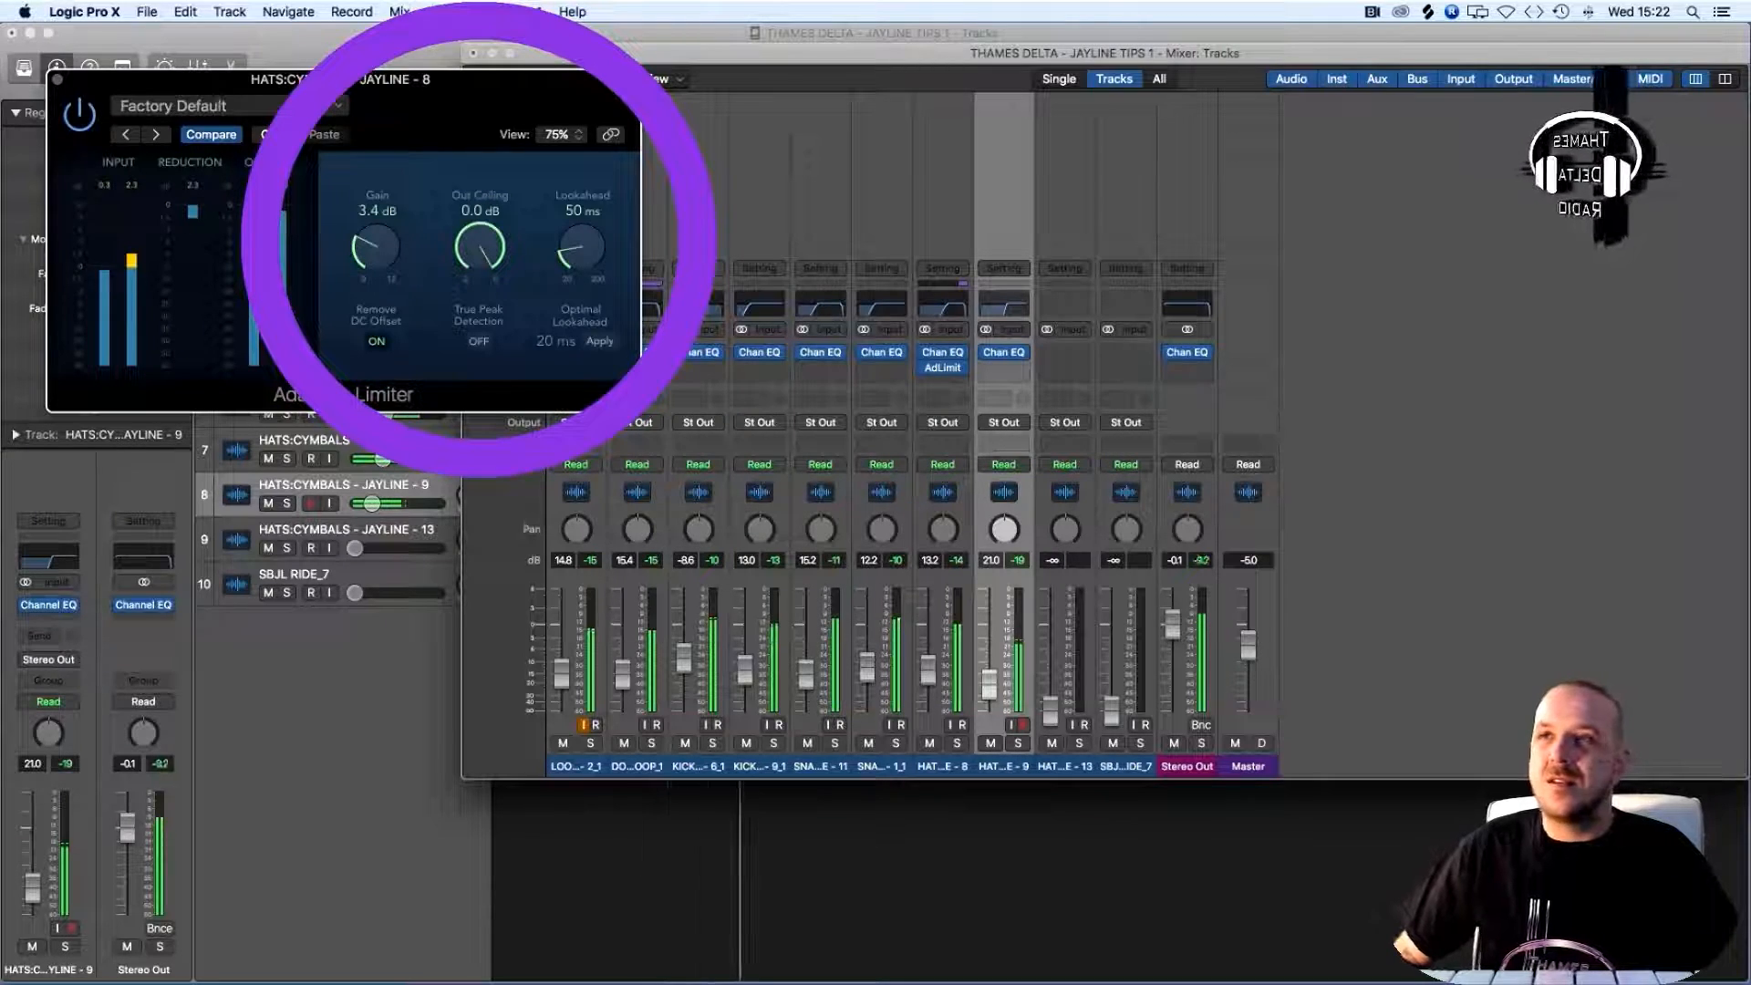
{"action": "mouse_move", "coordinate": [375, 246]}
{"action": "left_mouse_down"}
{"action": "mouse_move", "coordinate": [376, 214]}
{"action": "mouse_move", "coordinate": [376, 240]}
{"action": "left_mouse_up"}
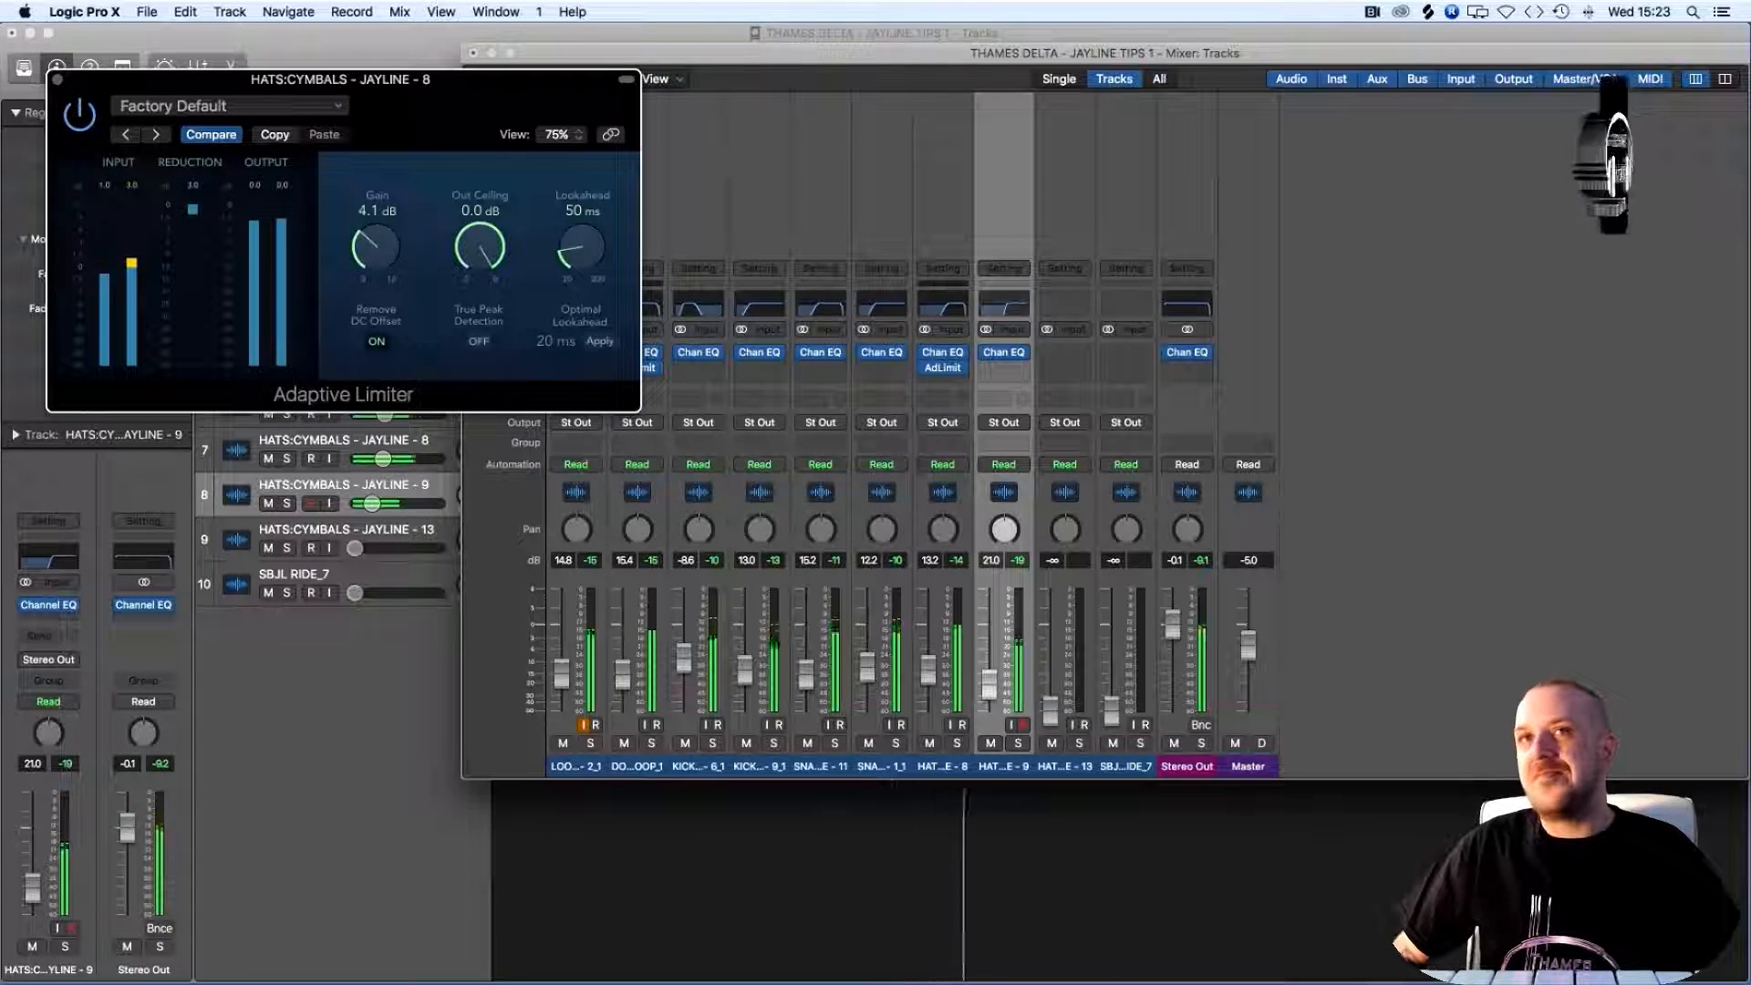
{"action": "mouse_move", "coordinate": [375, 240]}
{"action": "left_mouse_down"}
{"action": "mouse_move", "coordinate": [375, 164]}
{"action": "mouse_move", "coordinate": [375, 216]}
{"action": "left_mouse_up"}
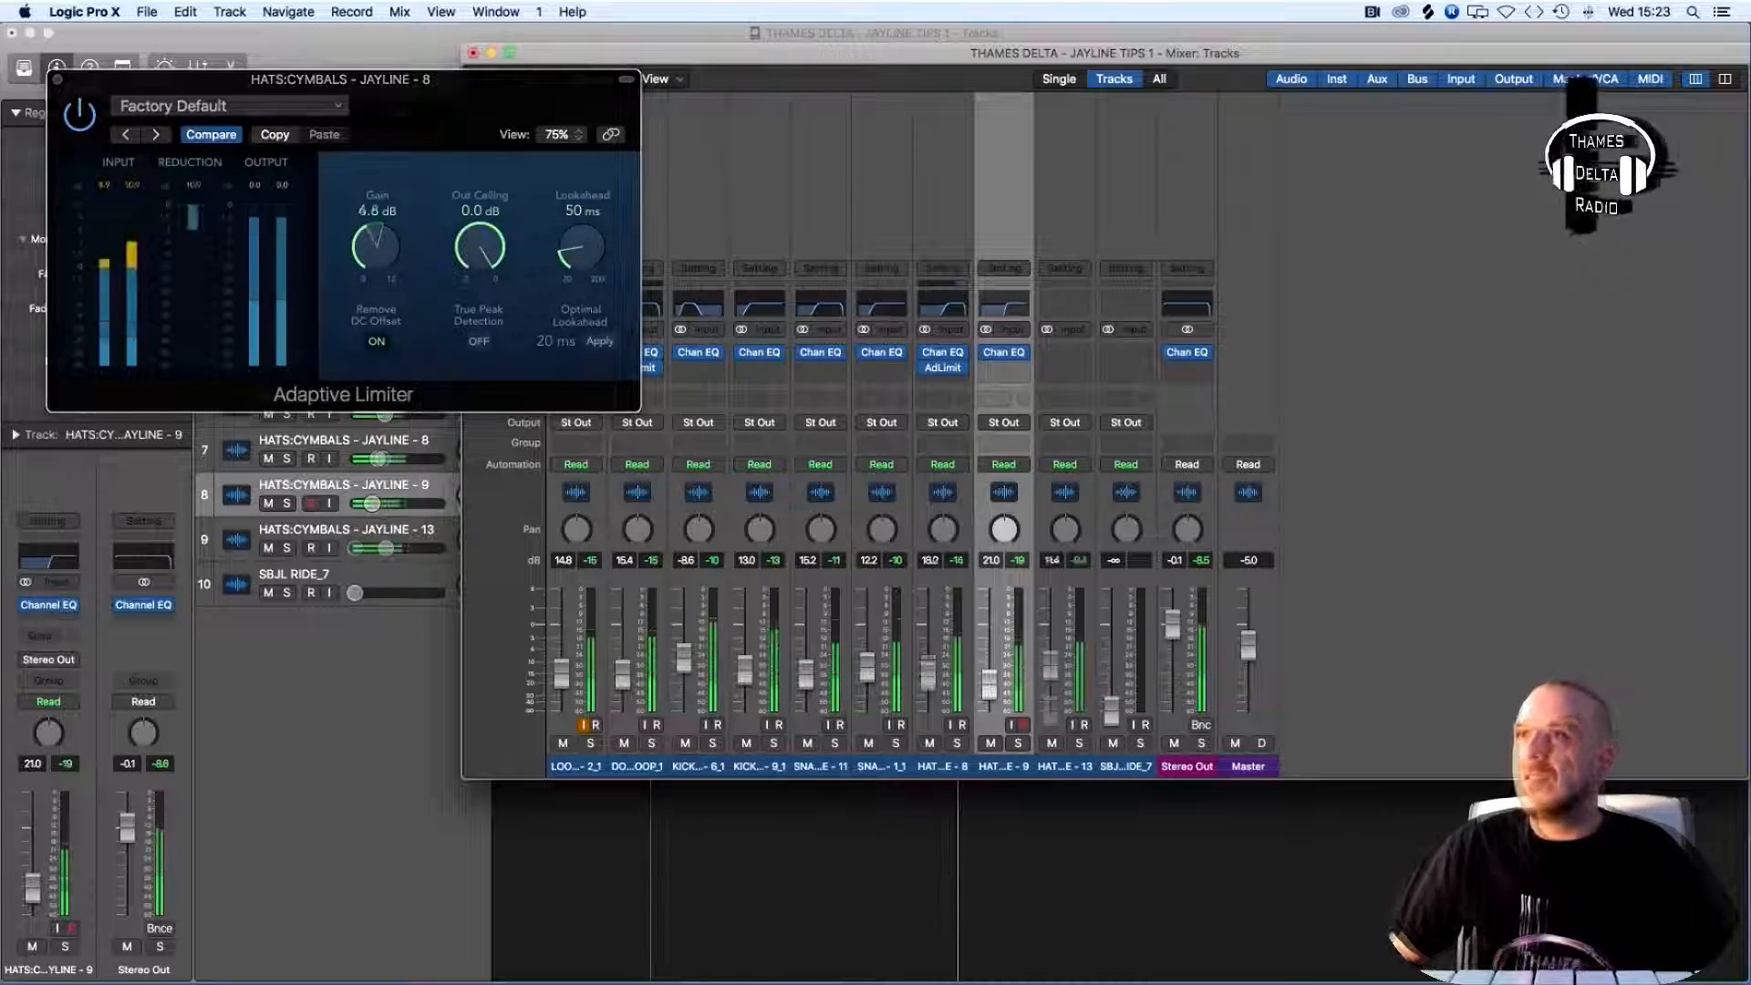
Add a Channel EQ to HATS:CYMBALS - JAYLINE - 13, solo the track during playback, and move the EQ window clear of the limiter
{"action": "left_click", "coordinate": [1065, 304]}
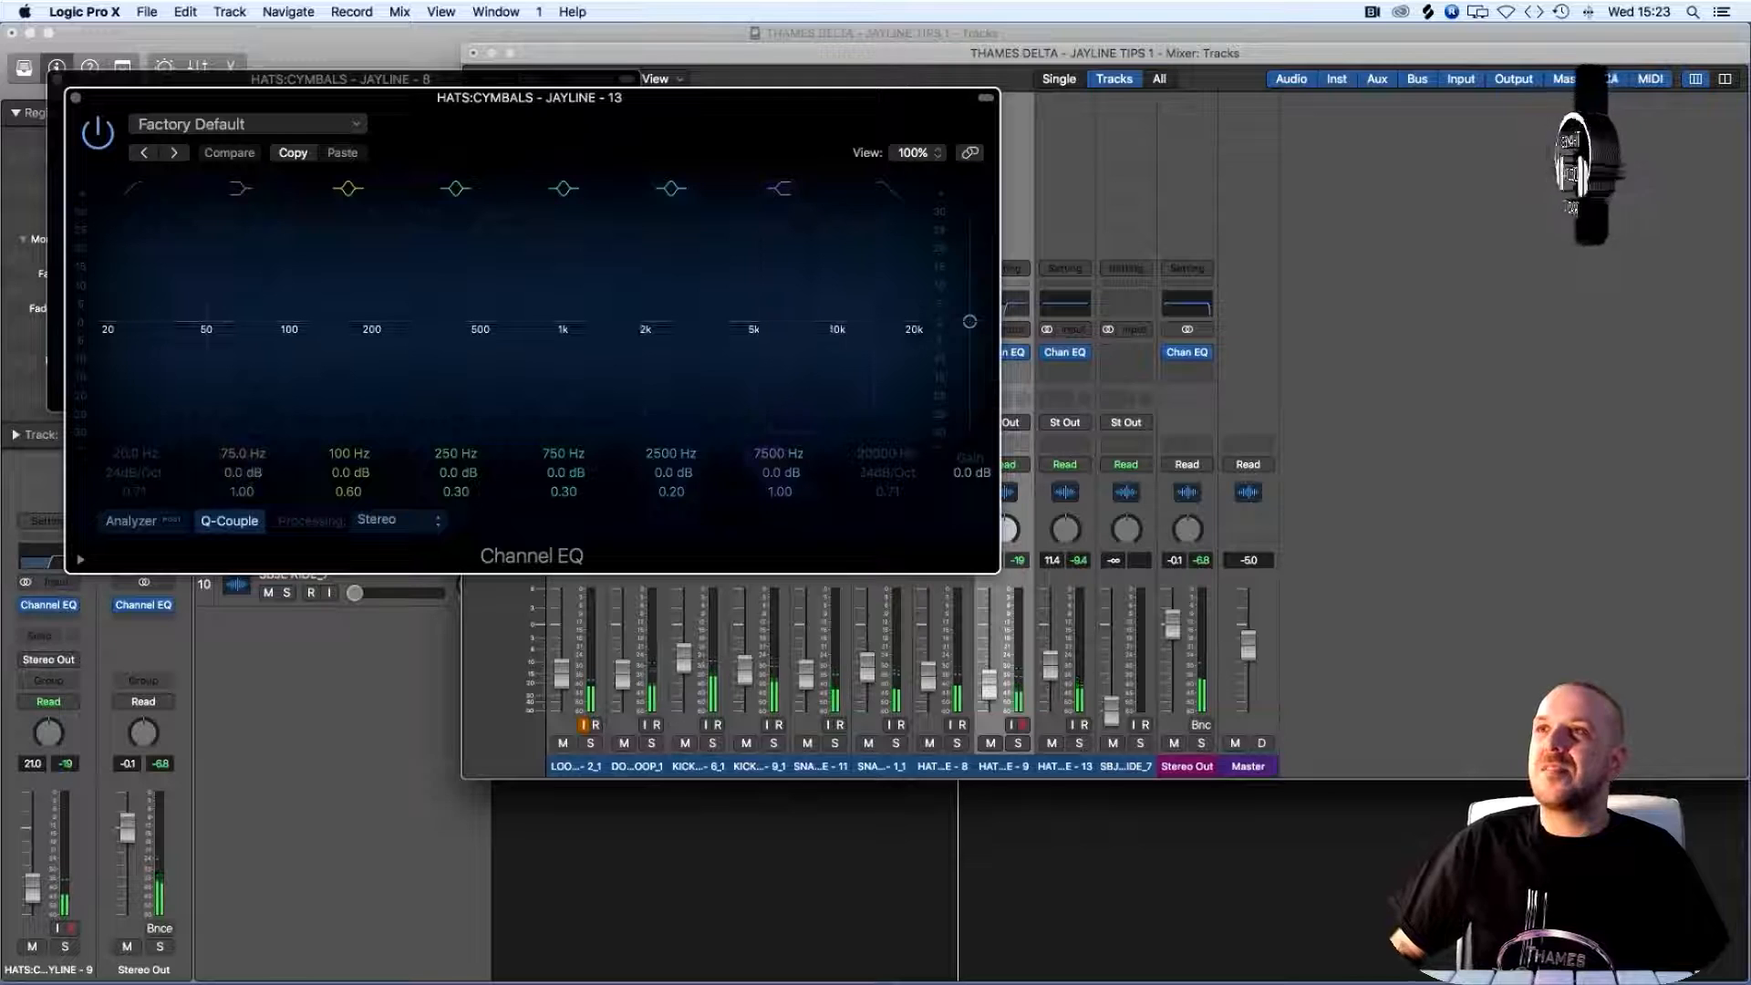
{"action": "key", "text": "space"}
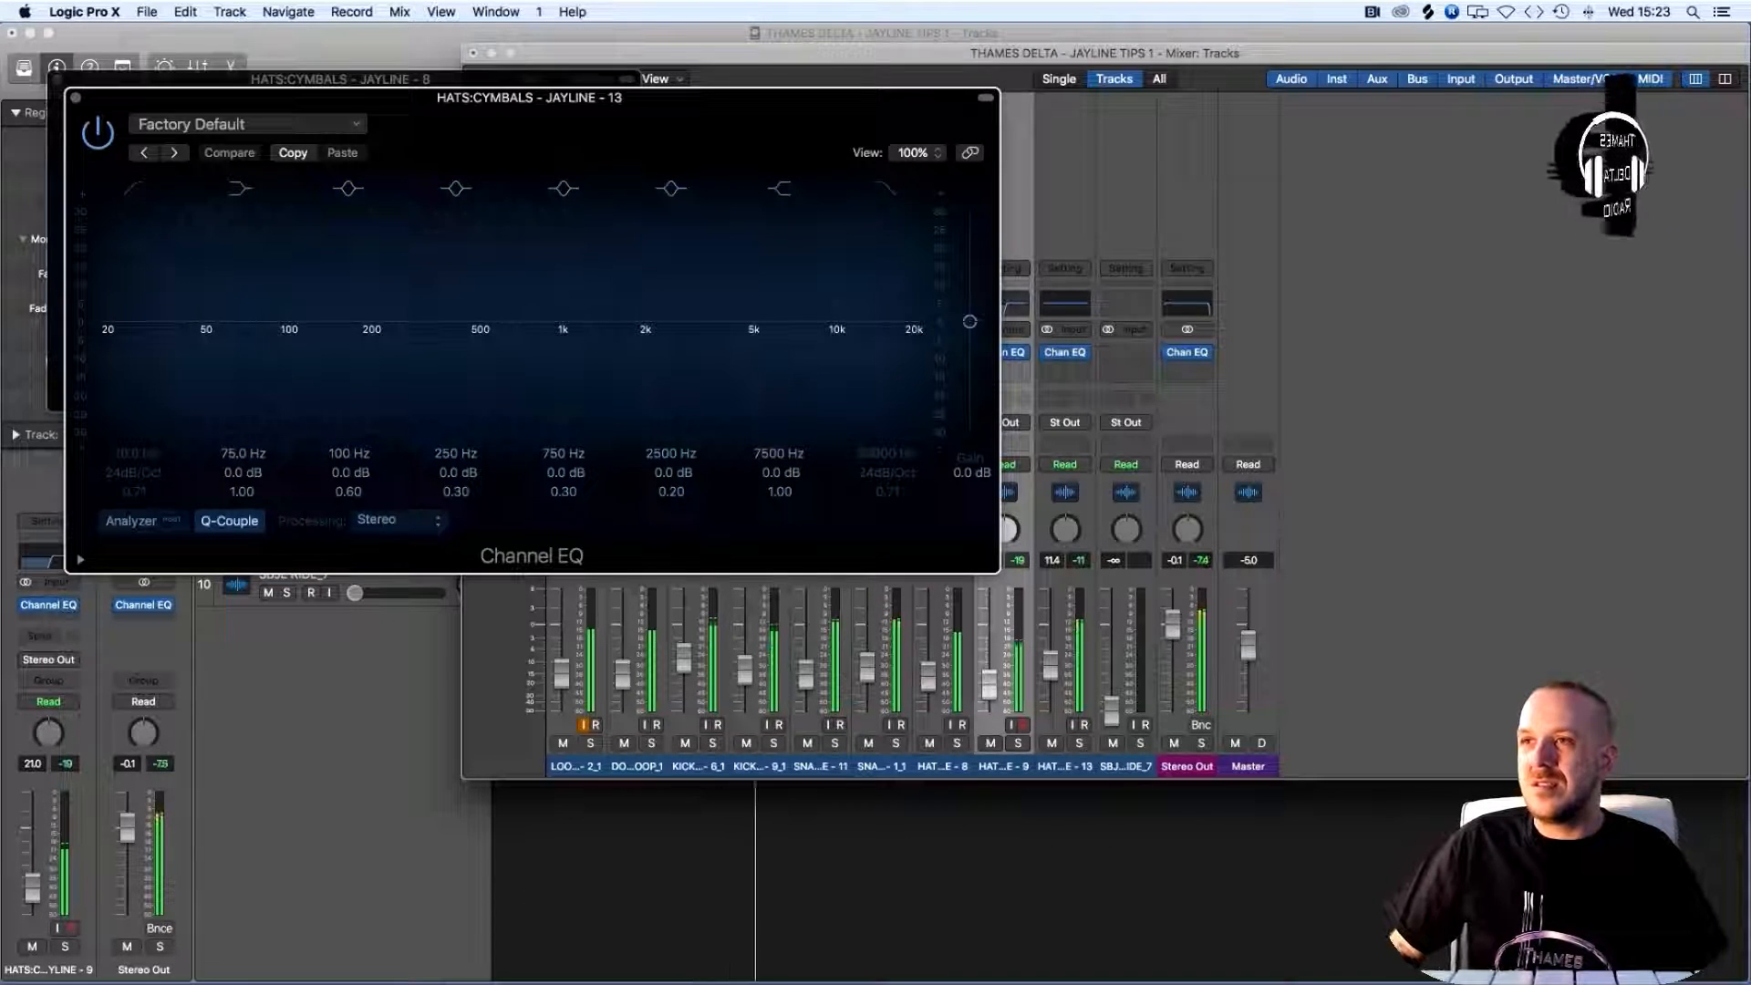
{"action": "left_click", "coordinate": [1079, 743]}
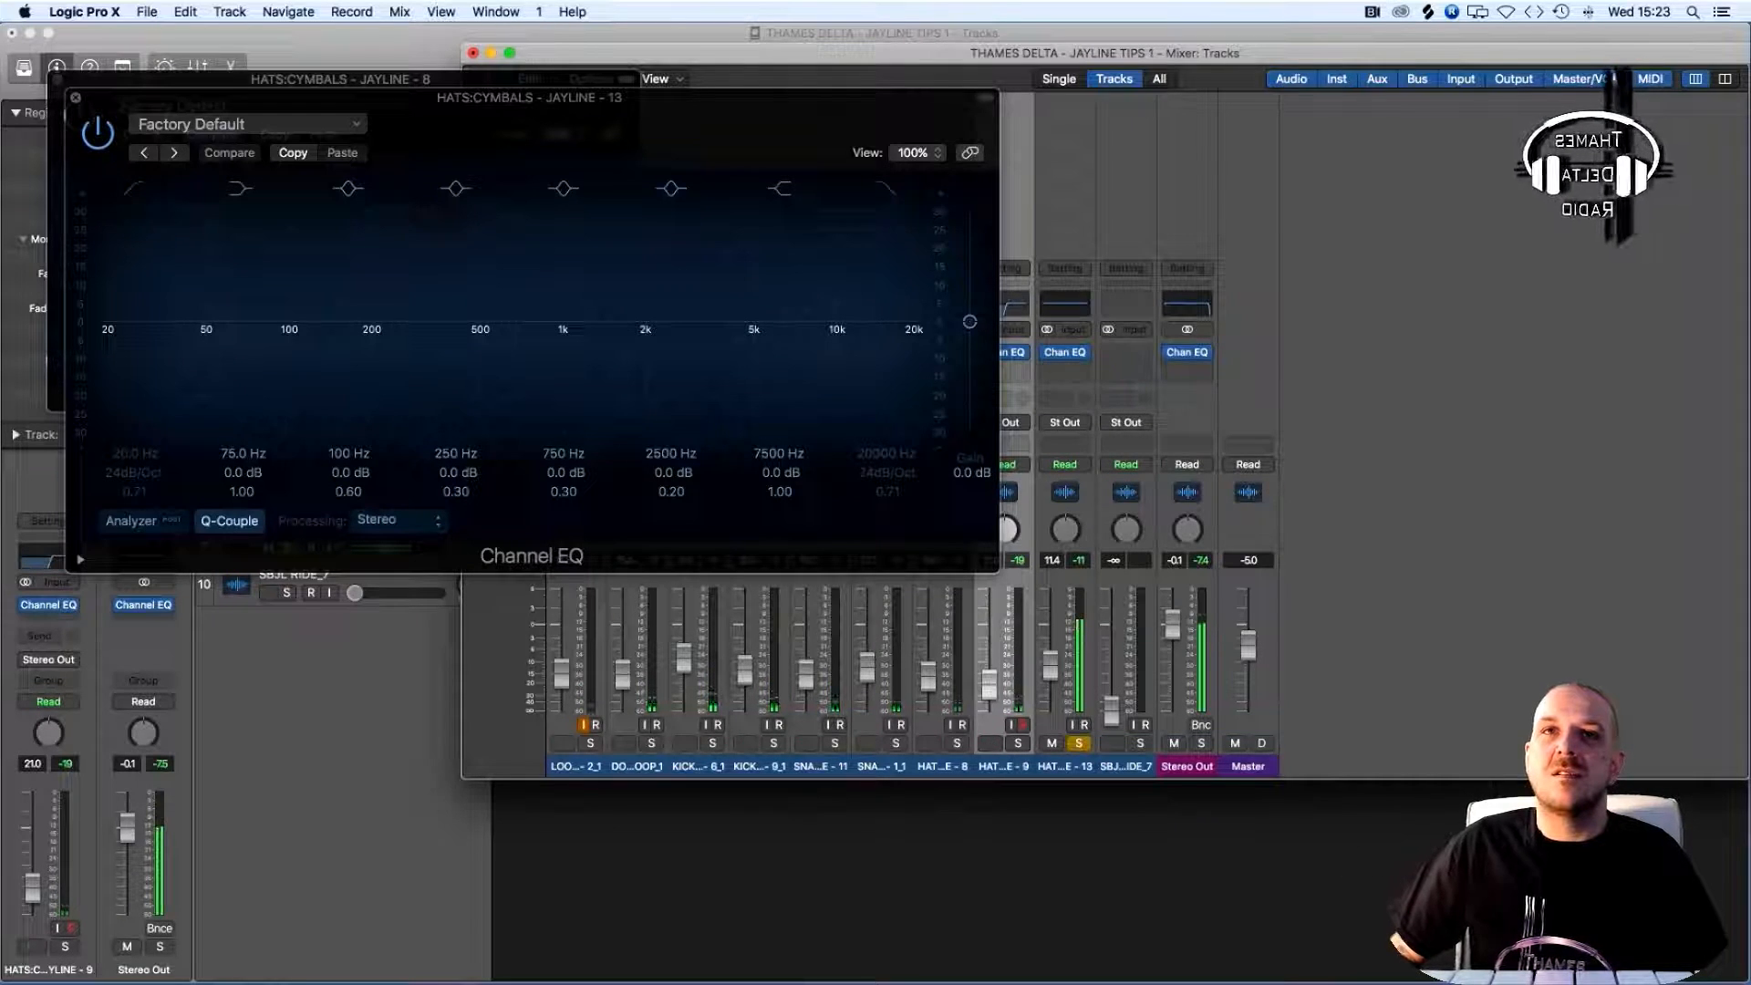
{"action": "left_click_drag", "start_coordinate": [547, 96], "coordinate": [1003, 197]}
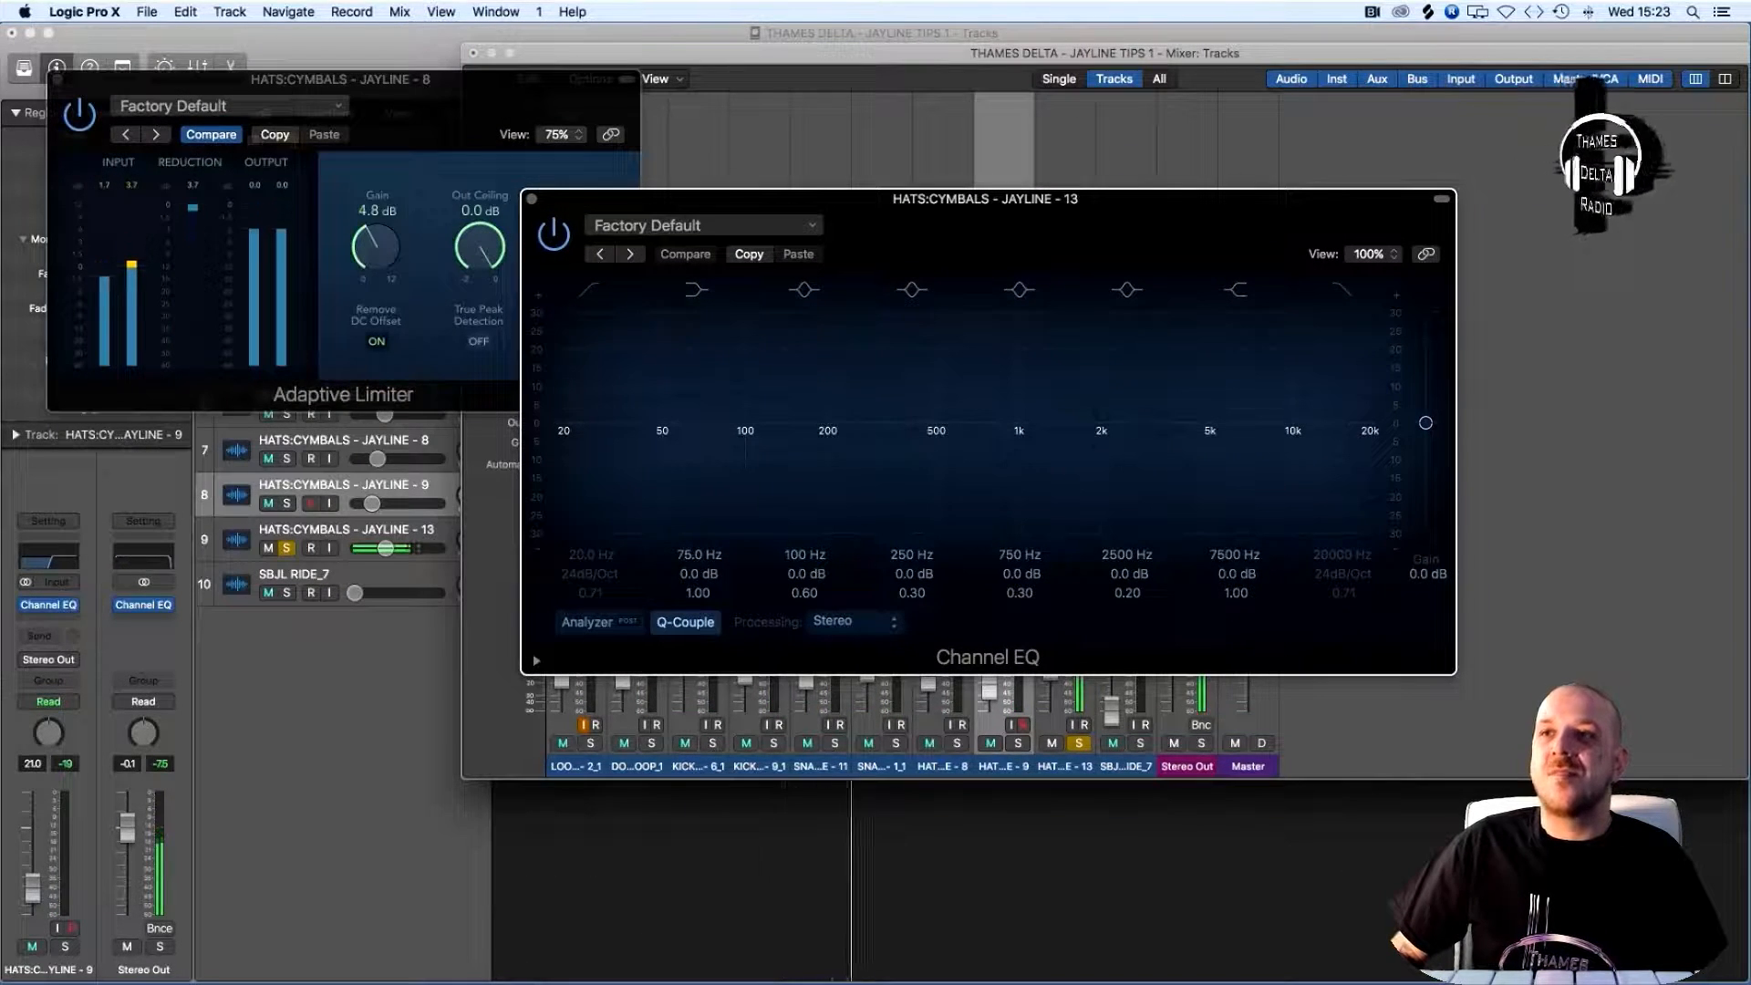
Enable the analyzer on HATS:CYMBALS - JAYLINE - 13, set a 24 dB/Oct low cut at about 1220 Hz with Q 0.60, and close the EQ
{"action": "left_click", "coordinate": [588, 622]}
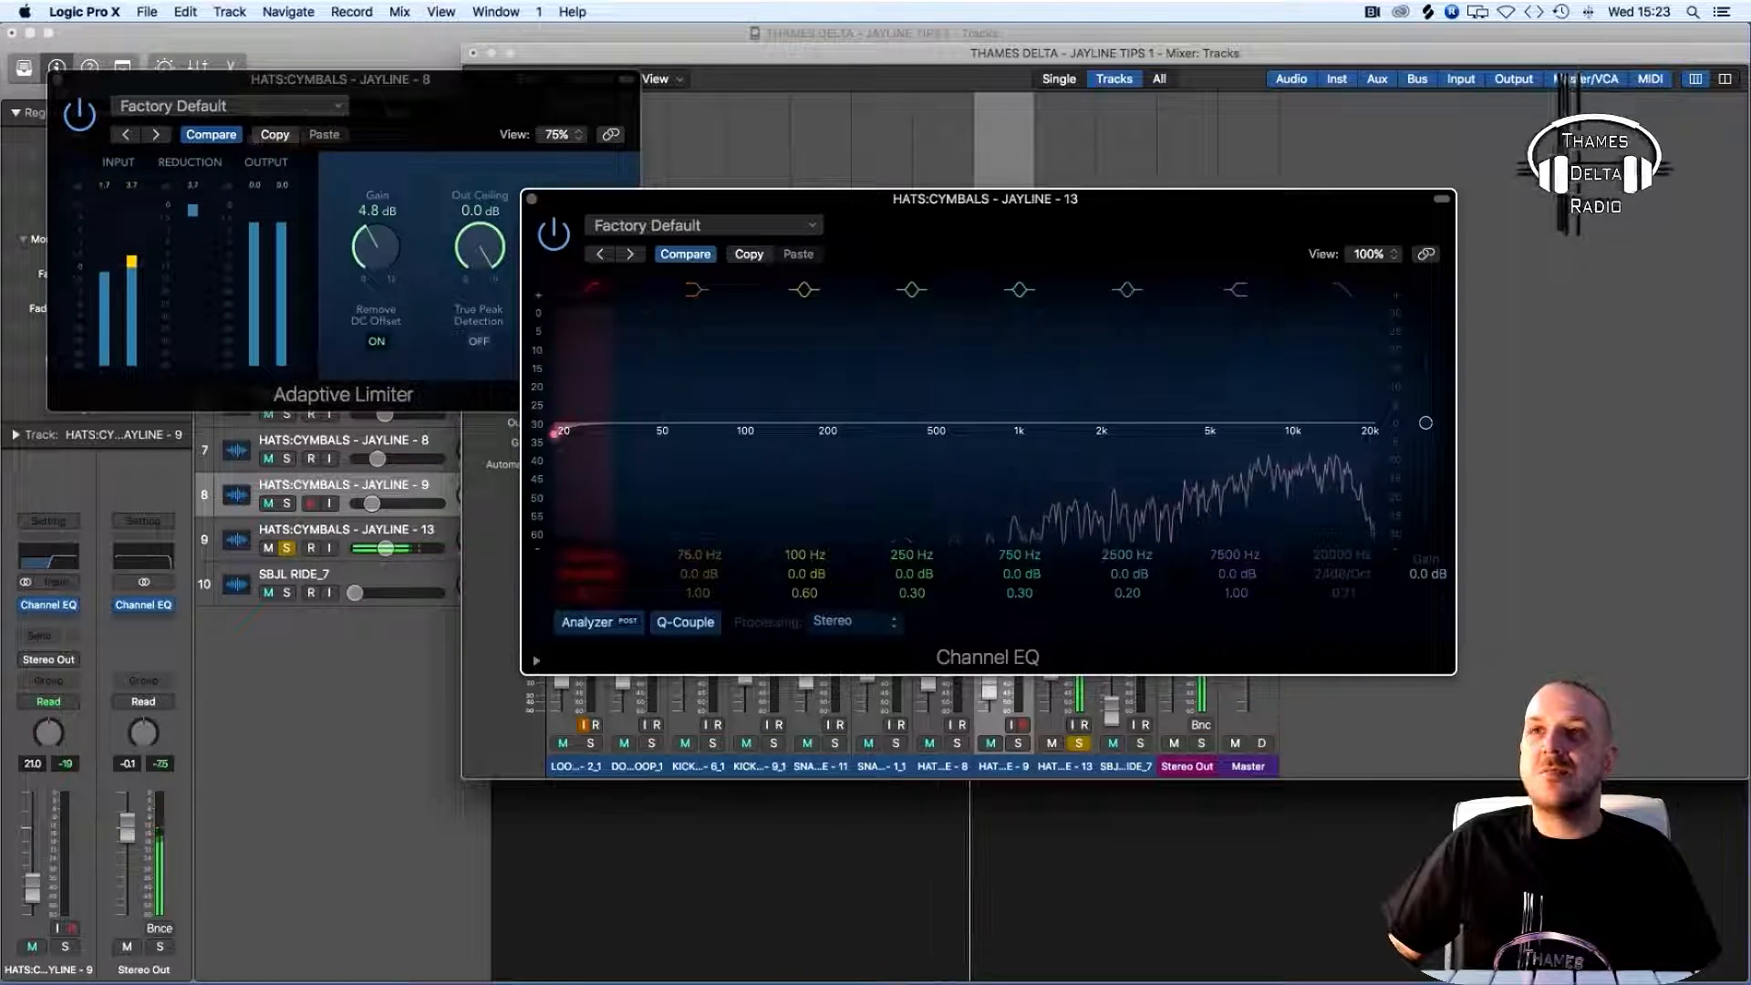
{"action": "left_click_drag", "start_coordinate": [560, 428], "coordinate": [1042, 434]}
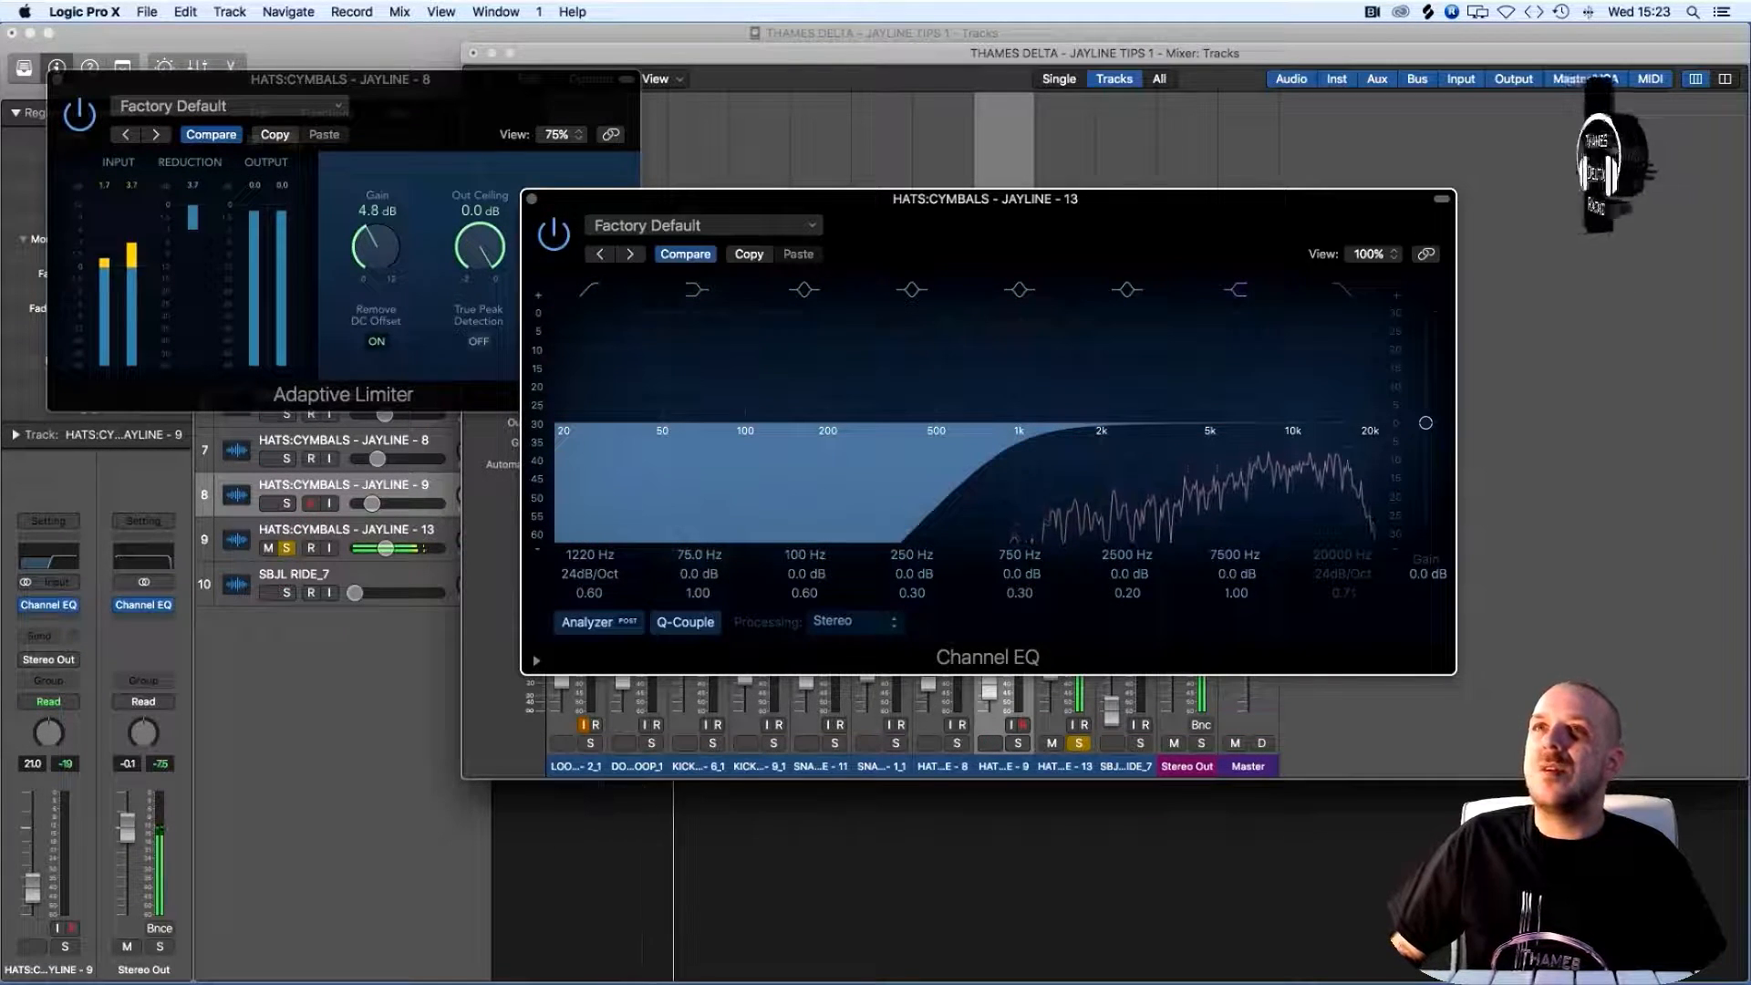
{"action": "key", "text": "super+w"}
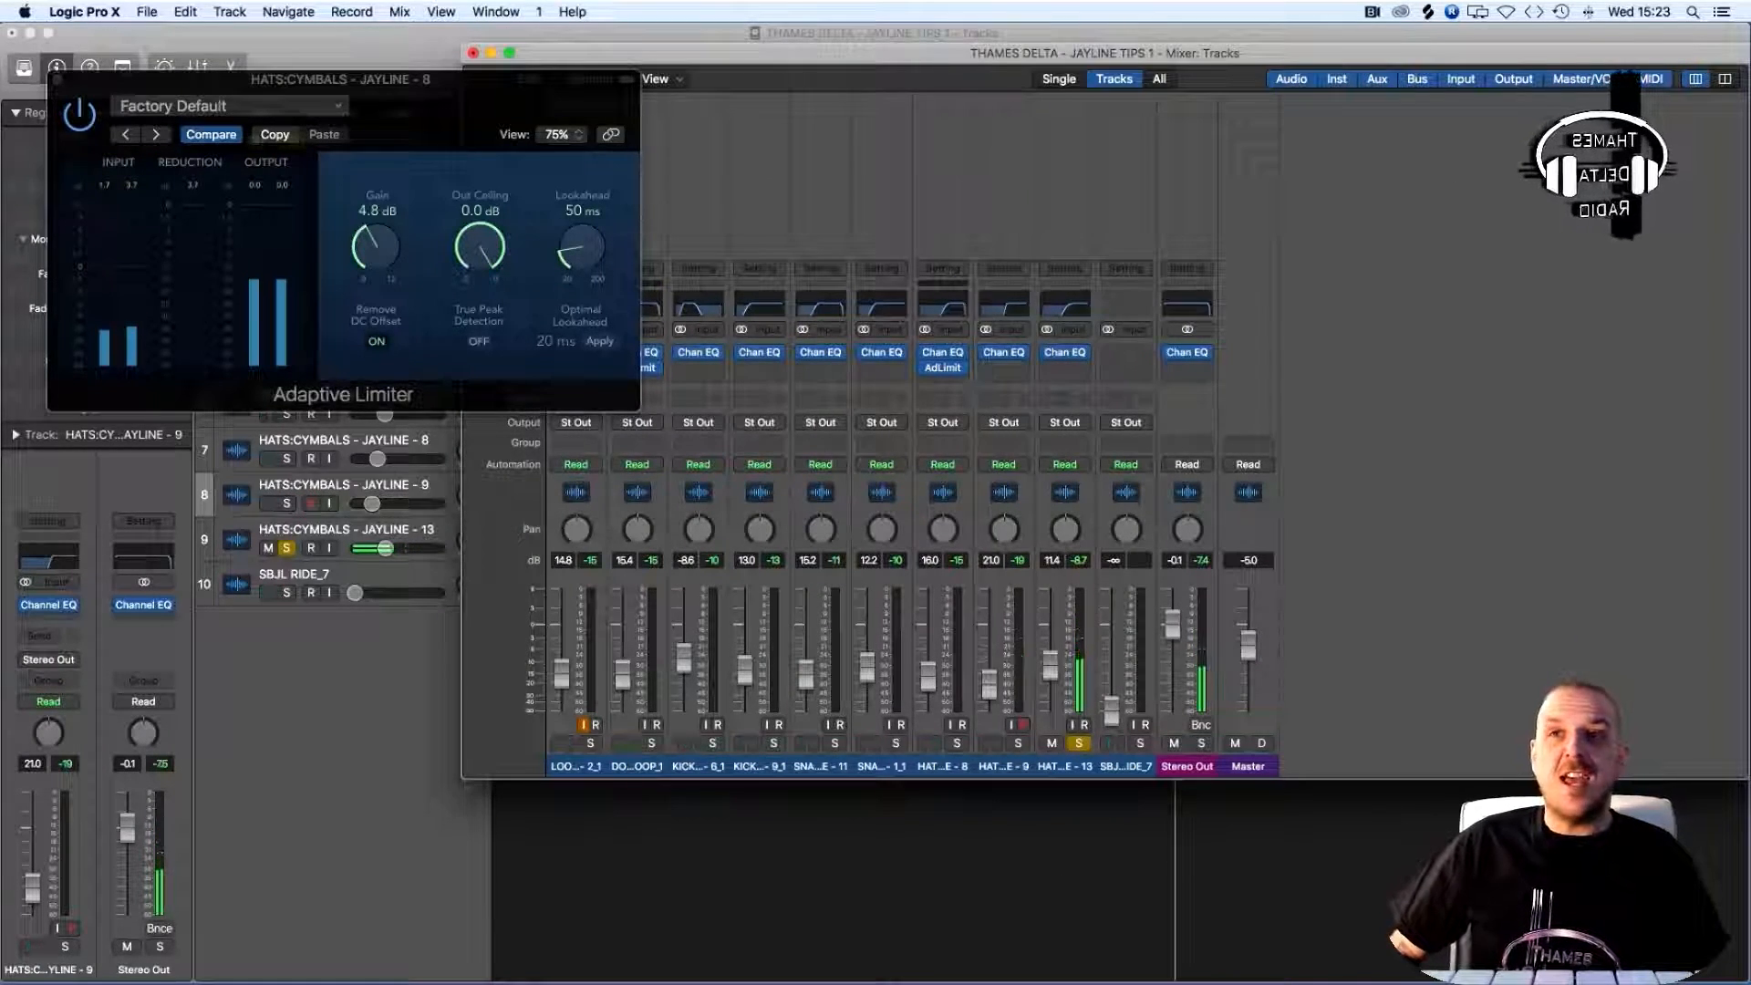
Close the Mixer and limiter windows and select all HATS:CYMBALS - JAYLINE - 13 regions in the arrangement
{"action": "key", "text": "super+w"}
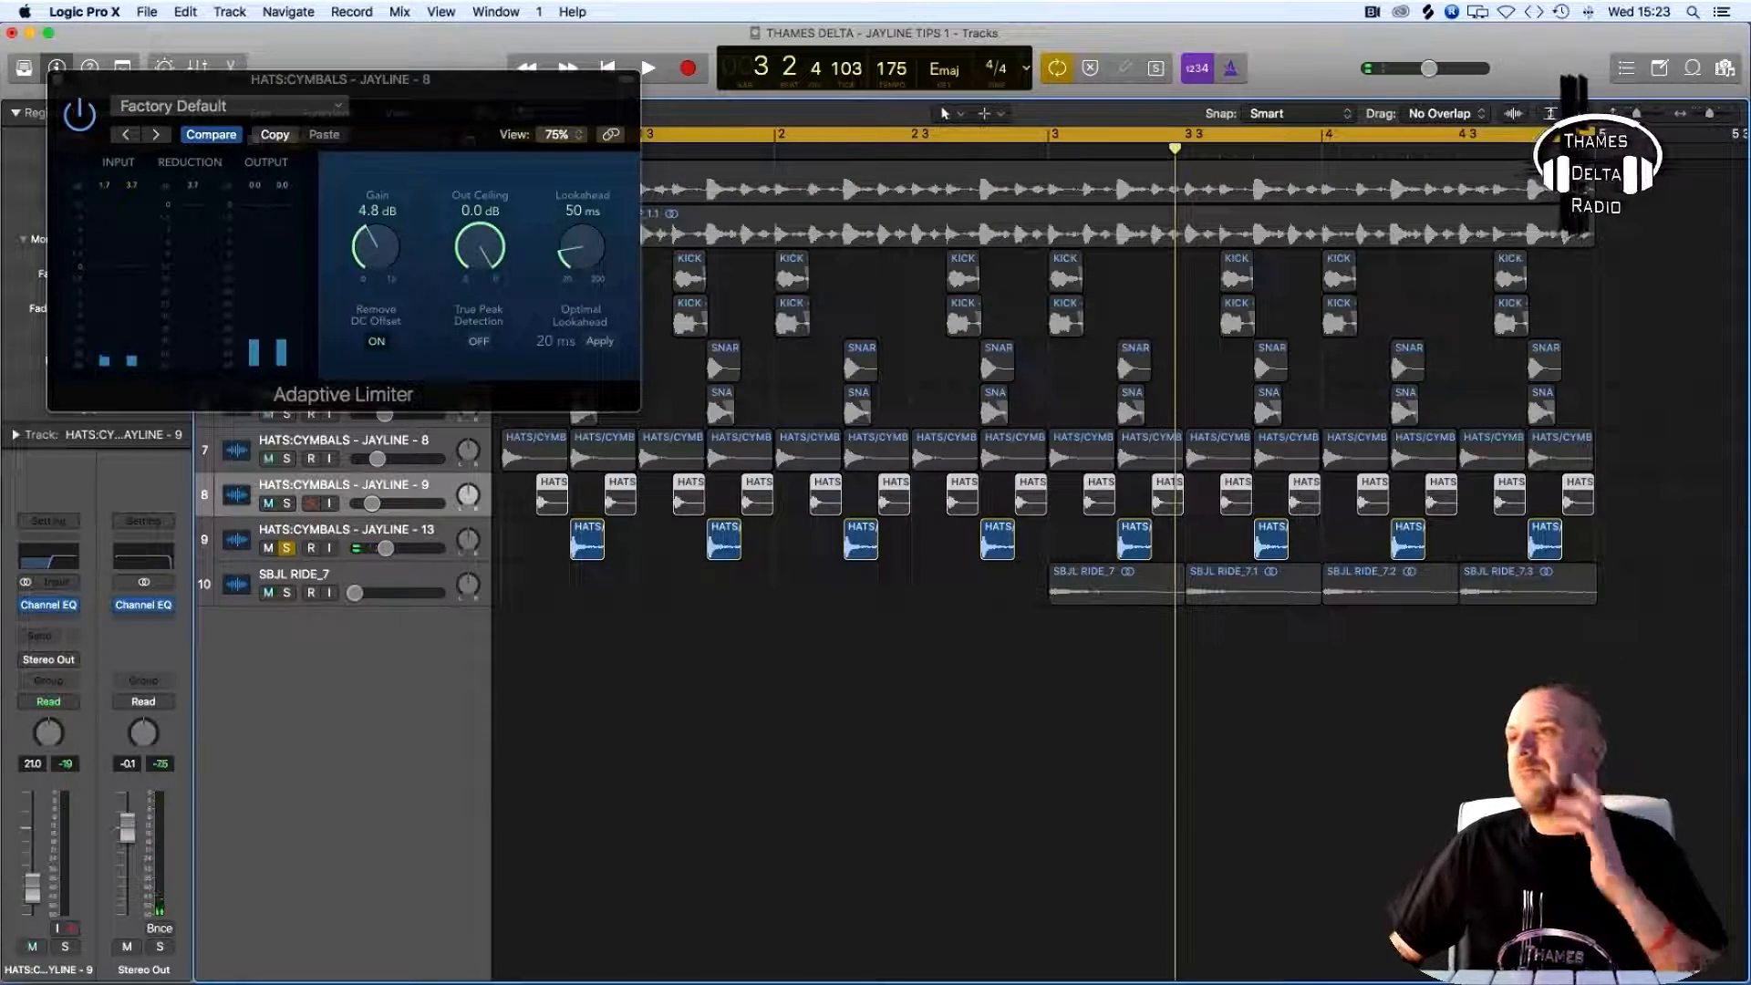
{"action": "left_click_drag", "start_coordinate": [1598, 552], "coordinate": [528, 541]}
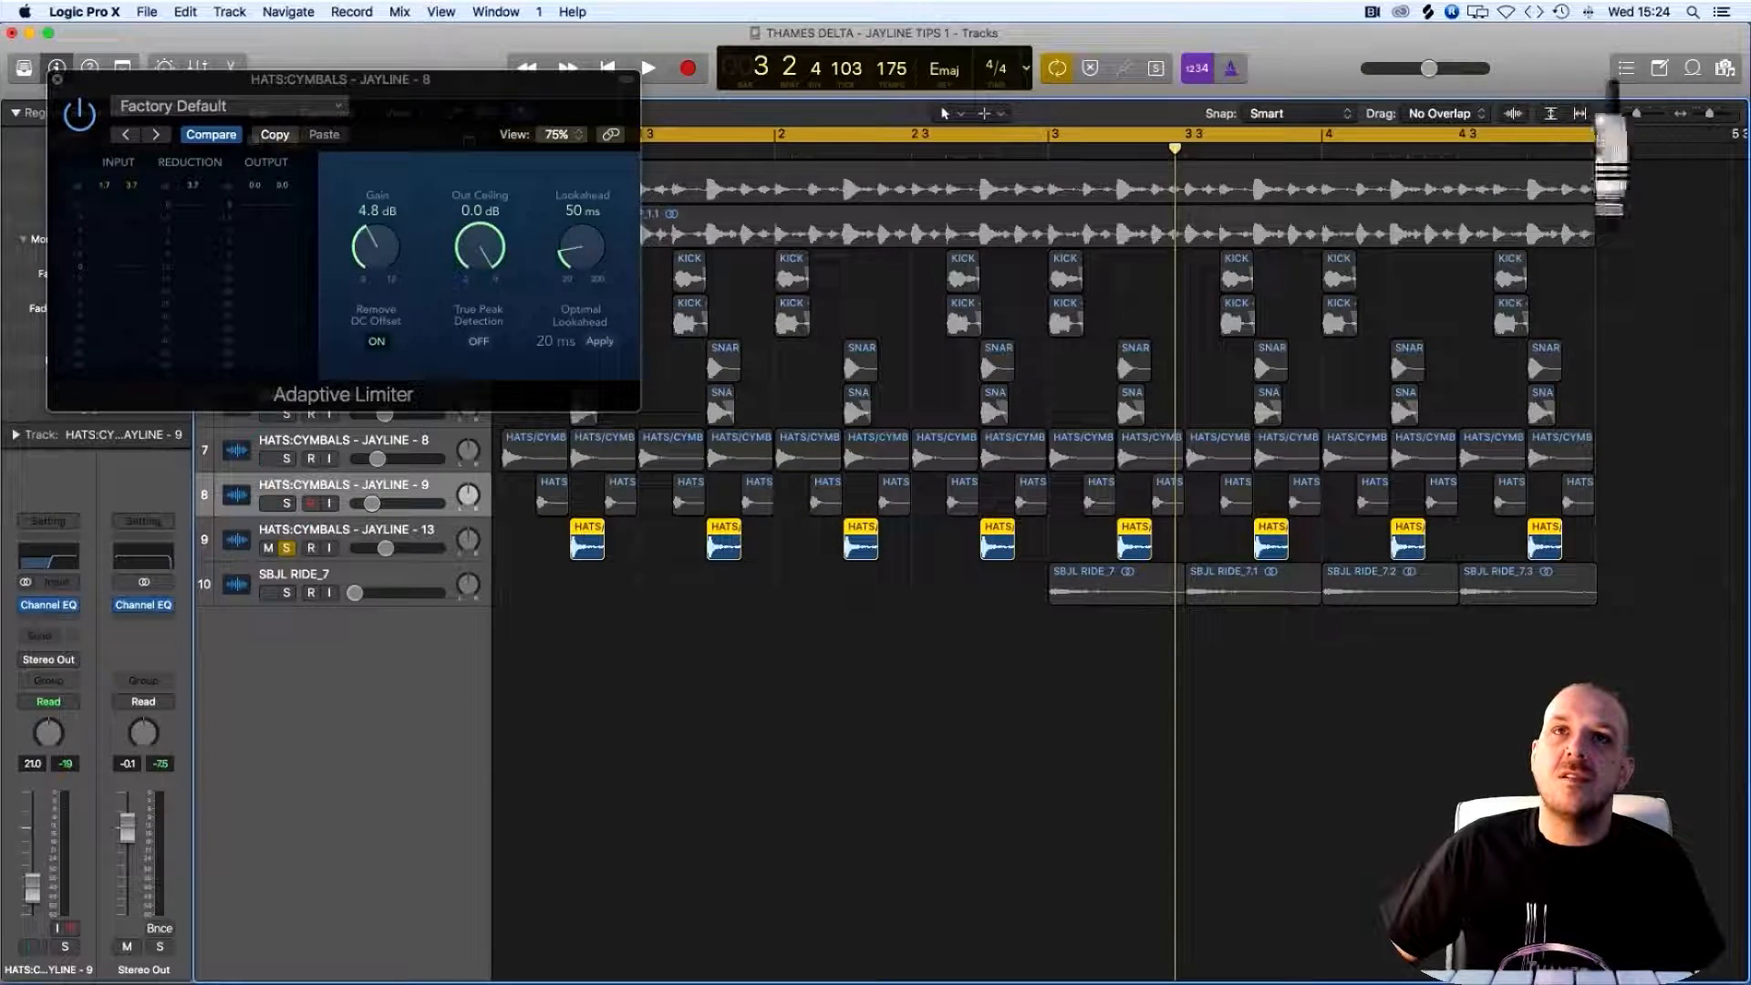
{"action": "key", "text": "super+w"}
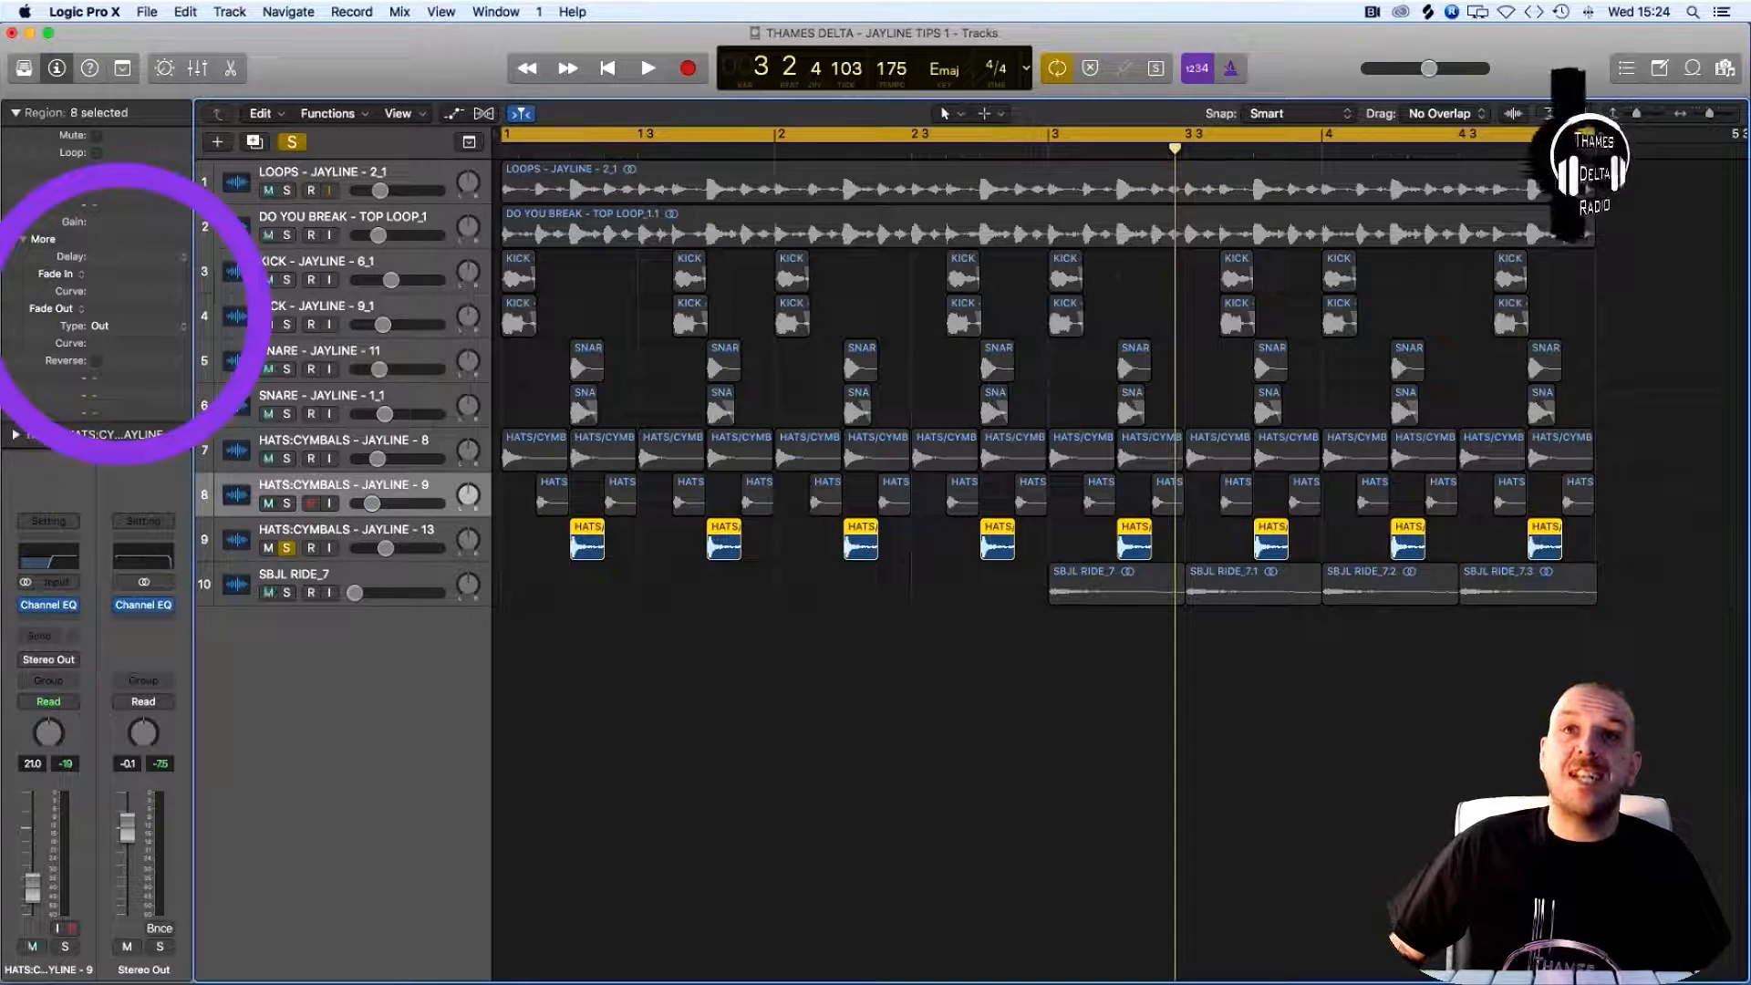
Set a fade-in of 82 on the HATS:CYMBALS - JAYLINE - 13 regions and audition them with both snares soloed
{"action": "mouse_move", "coordinate": [98, 274]}
{"action": "left_mouse_down"}
{"action": "mouse_move", "coordinate": [98, 219]}
{"action": "mouse_move", "coordinate": [99, 292]}
{"action": "left_mouse_up"}
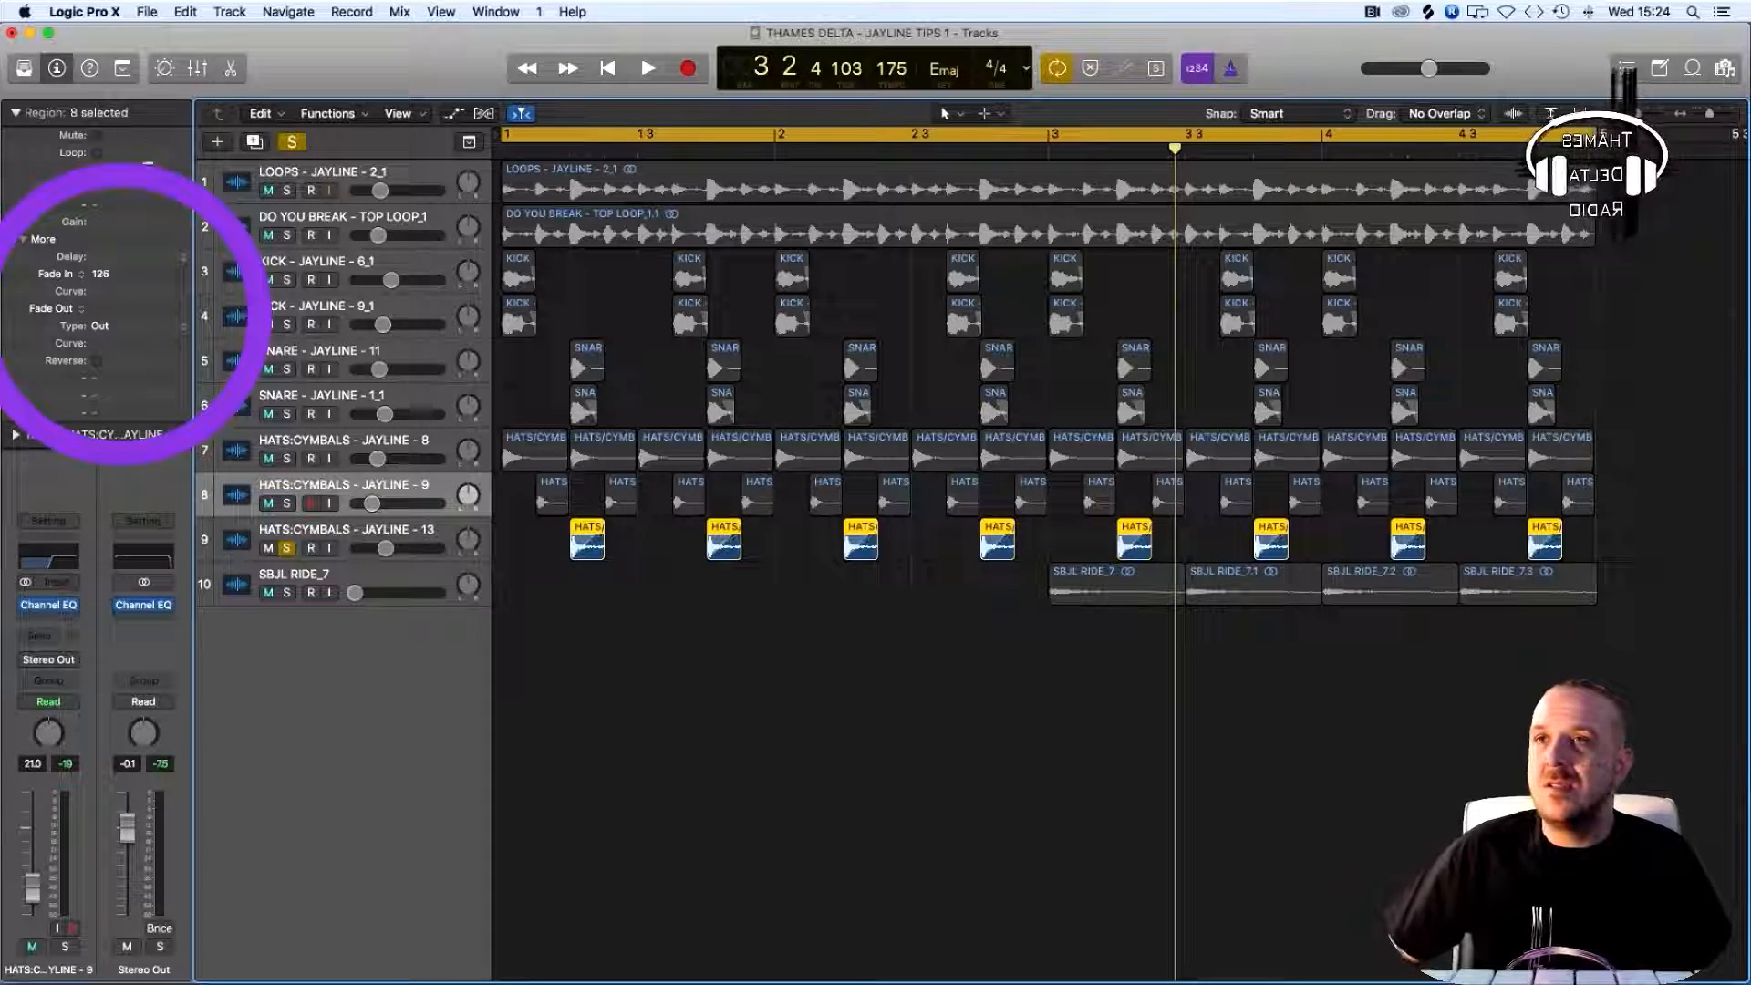
{"action": "key", "text": "space"}
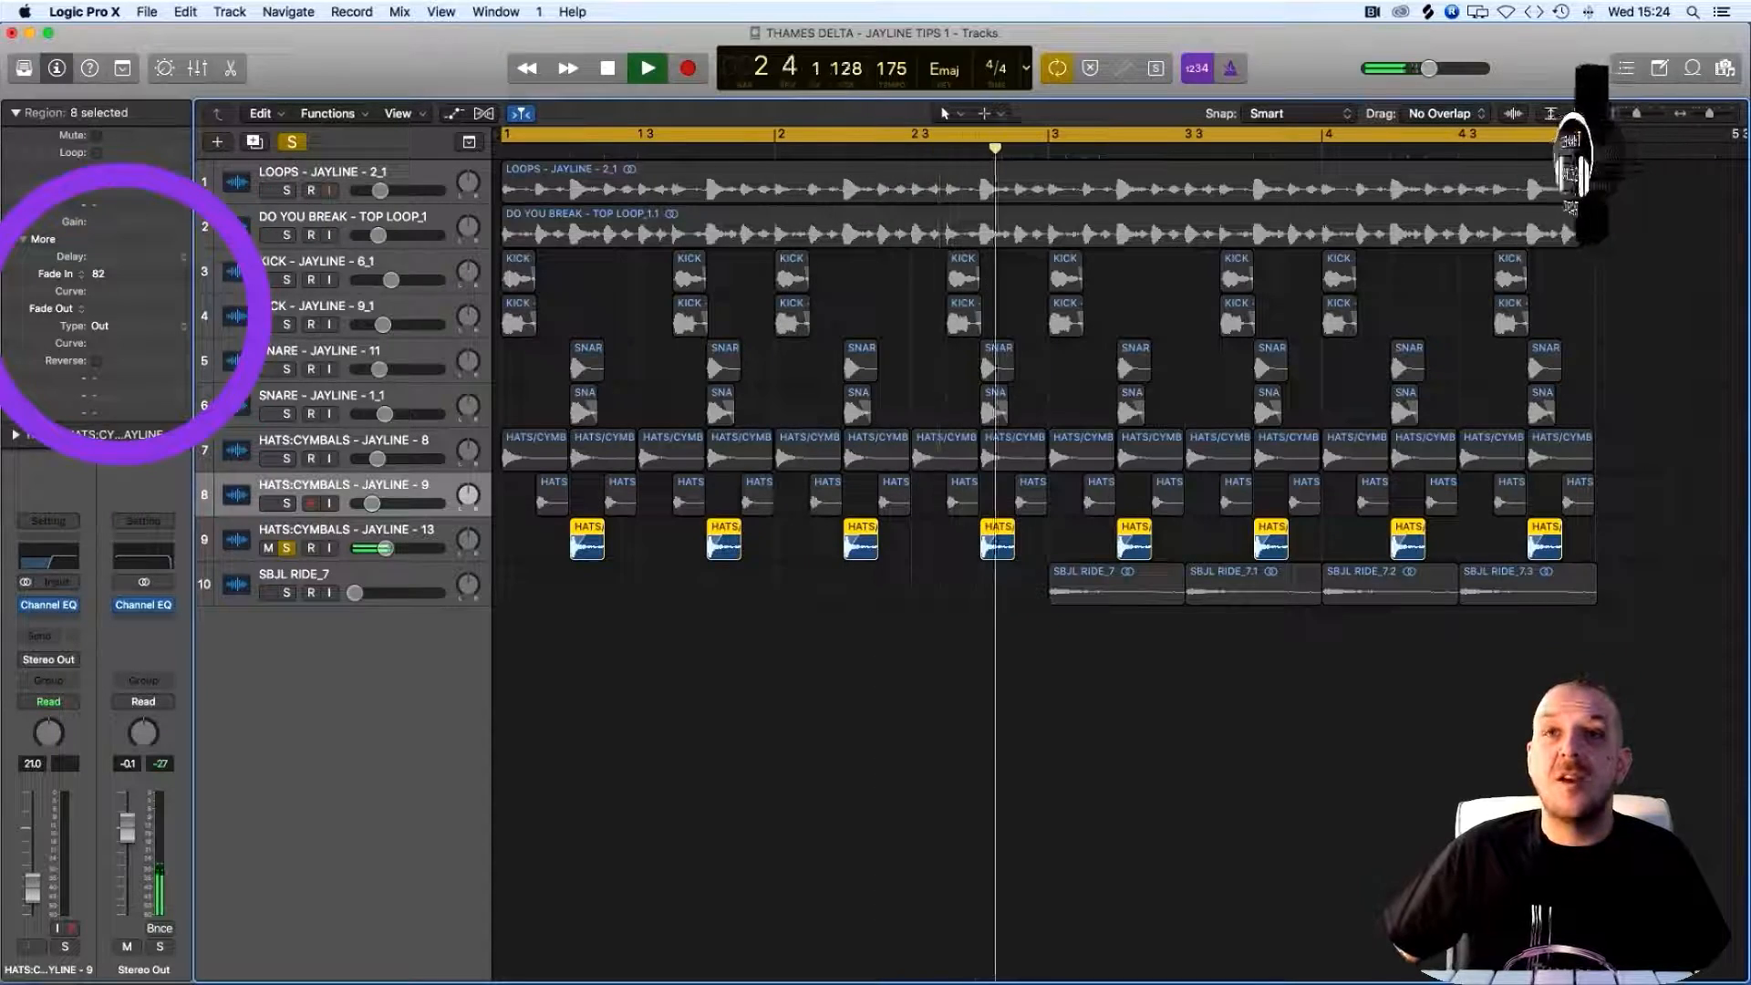
{"action": "left_click", "coordinate": [286, 414]}
{"action": "left_click", "coordinate": [286, 369]}
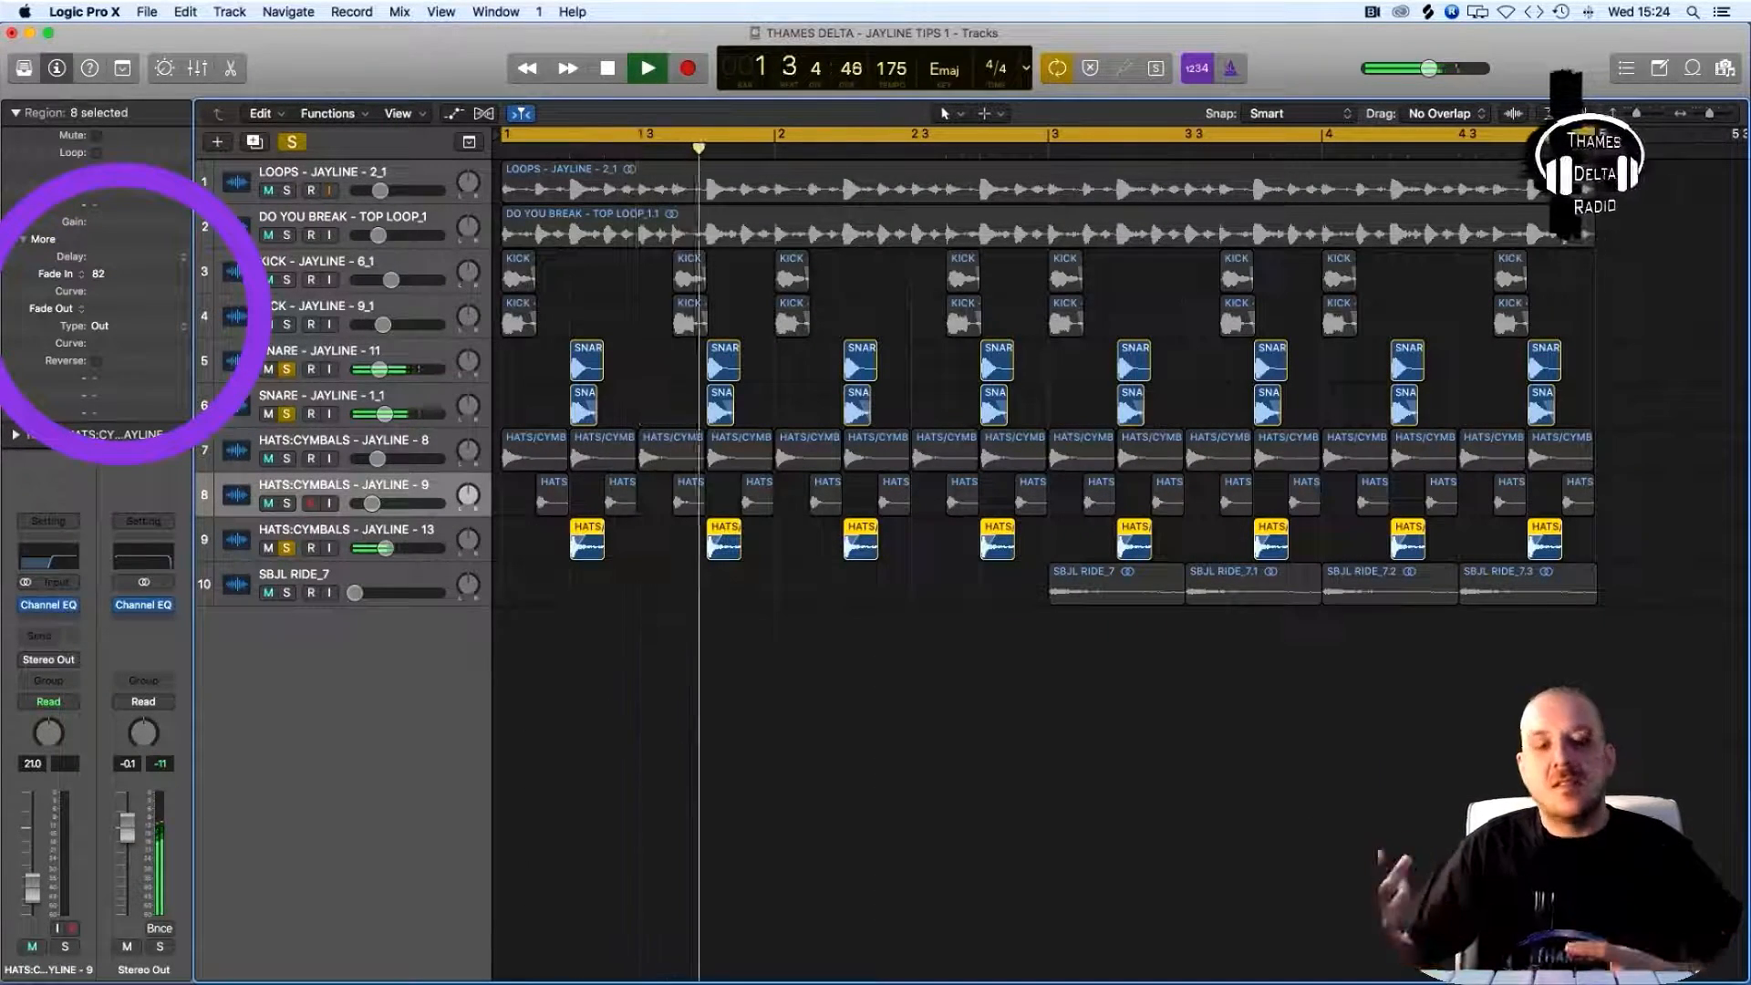
{"action": "key", "text": "space"}
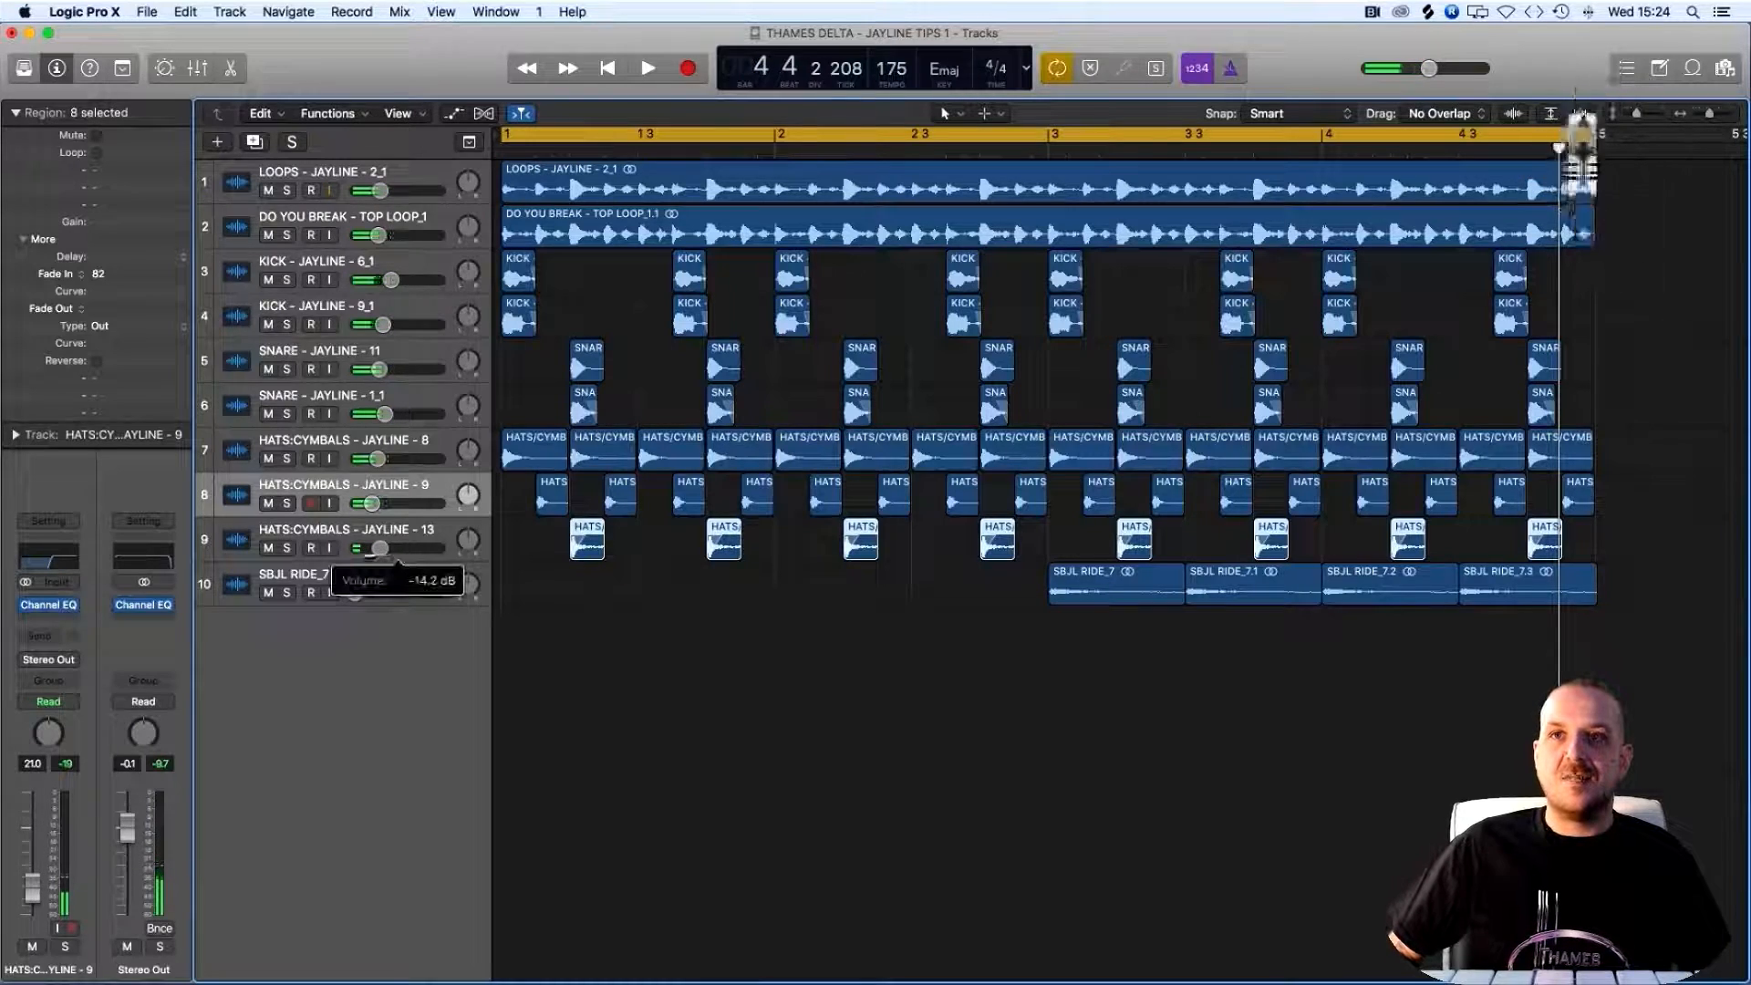
Rebalance the volume of HATS:CYMBALS - JAYLINE - 13 against the full drum mix during playback
{"action": "key", "text": "space"}
{"action": "mouse_move", "coordinate": [371, 547]}
{"action": "left_mouse_down"}
{"action": "mouse_move", "coordinate": [407, 547]}
{"action": "mouse_move", "coordinate": [389, 547]}
{"action": "left_mouse_up"}
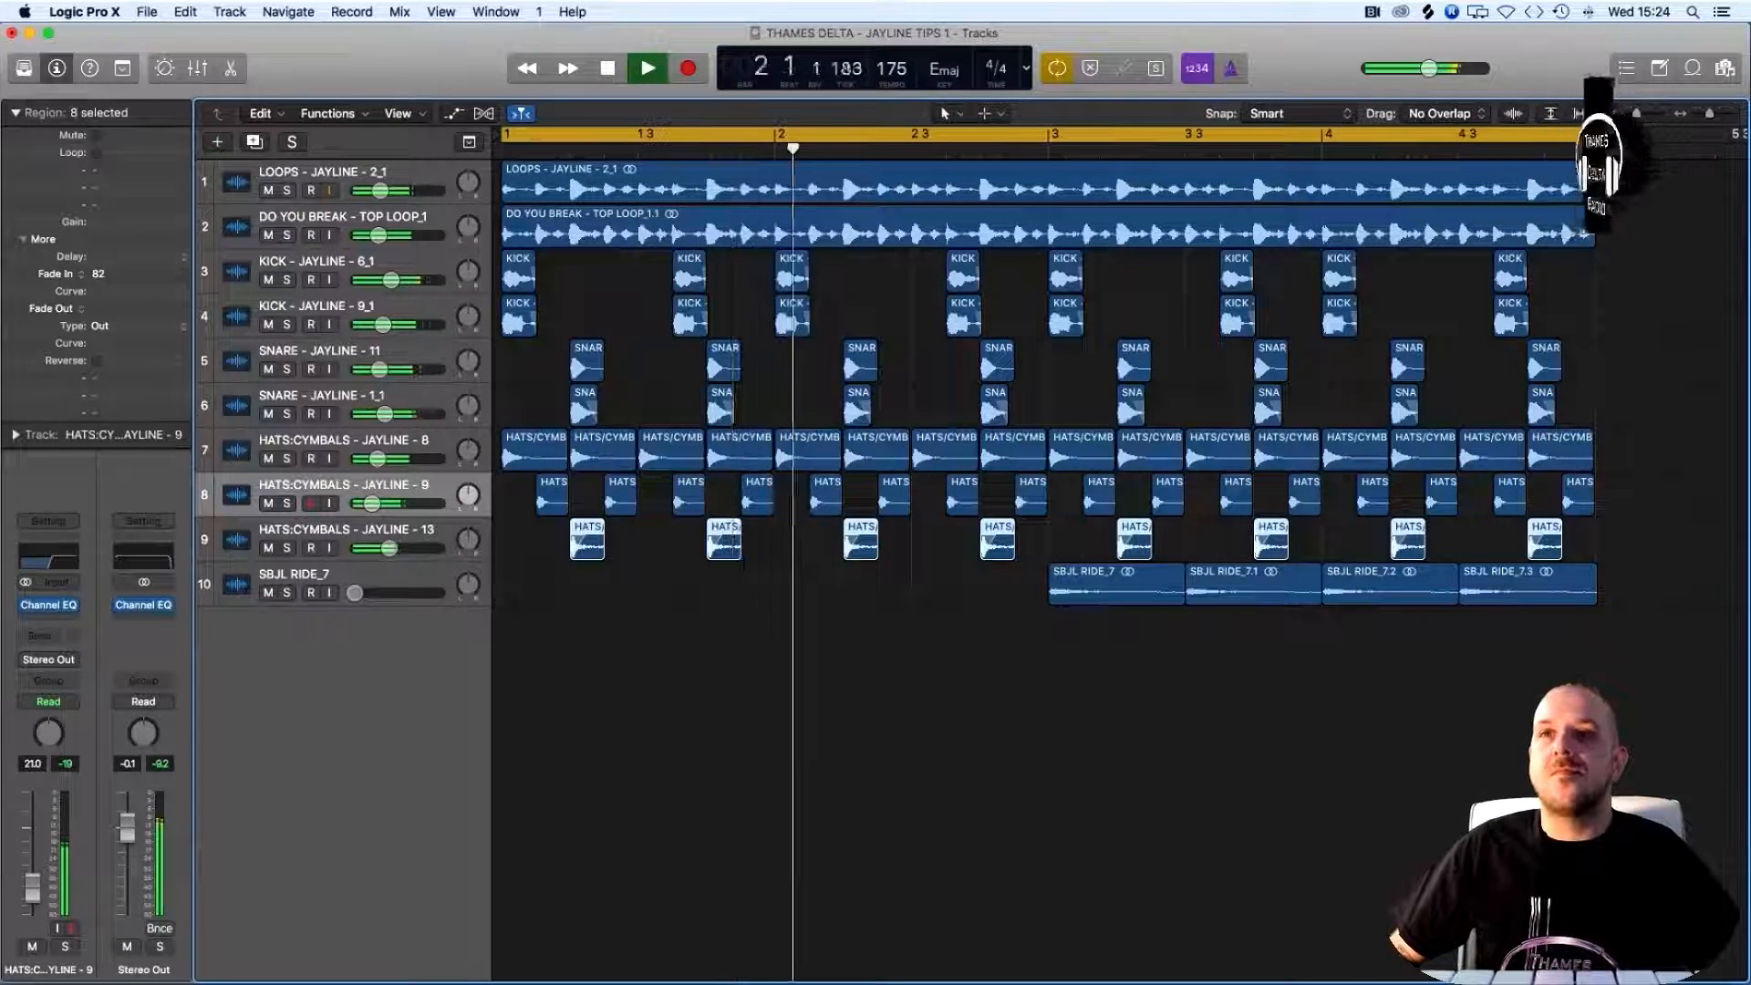
{"action": "key", "text": "space"}
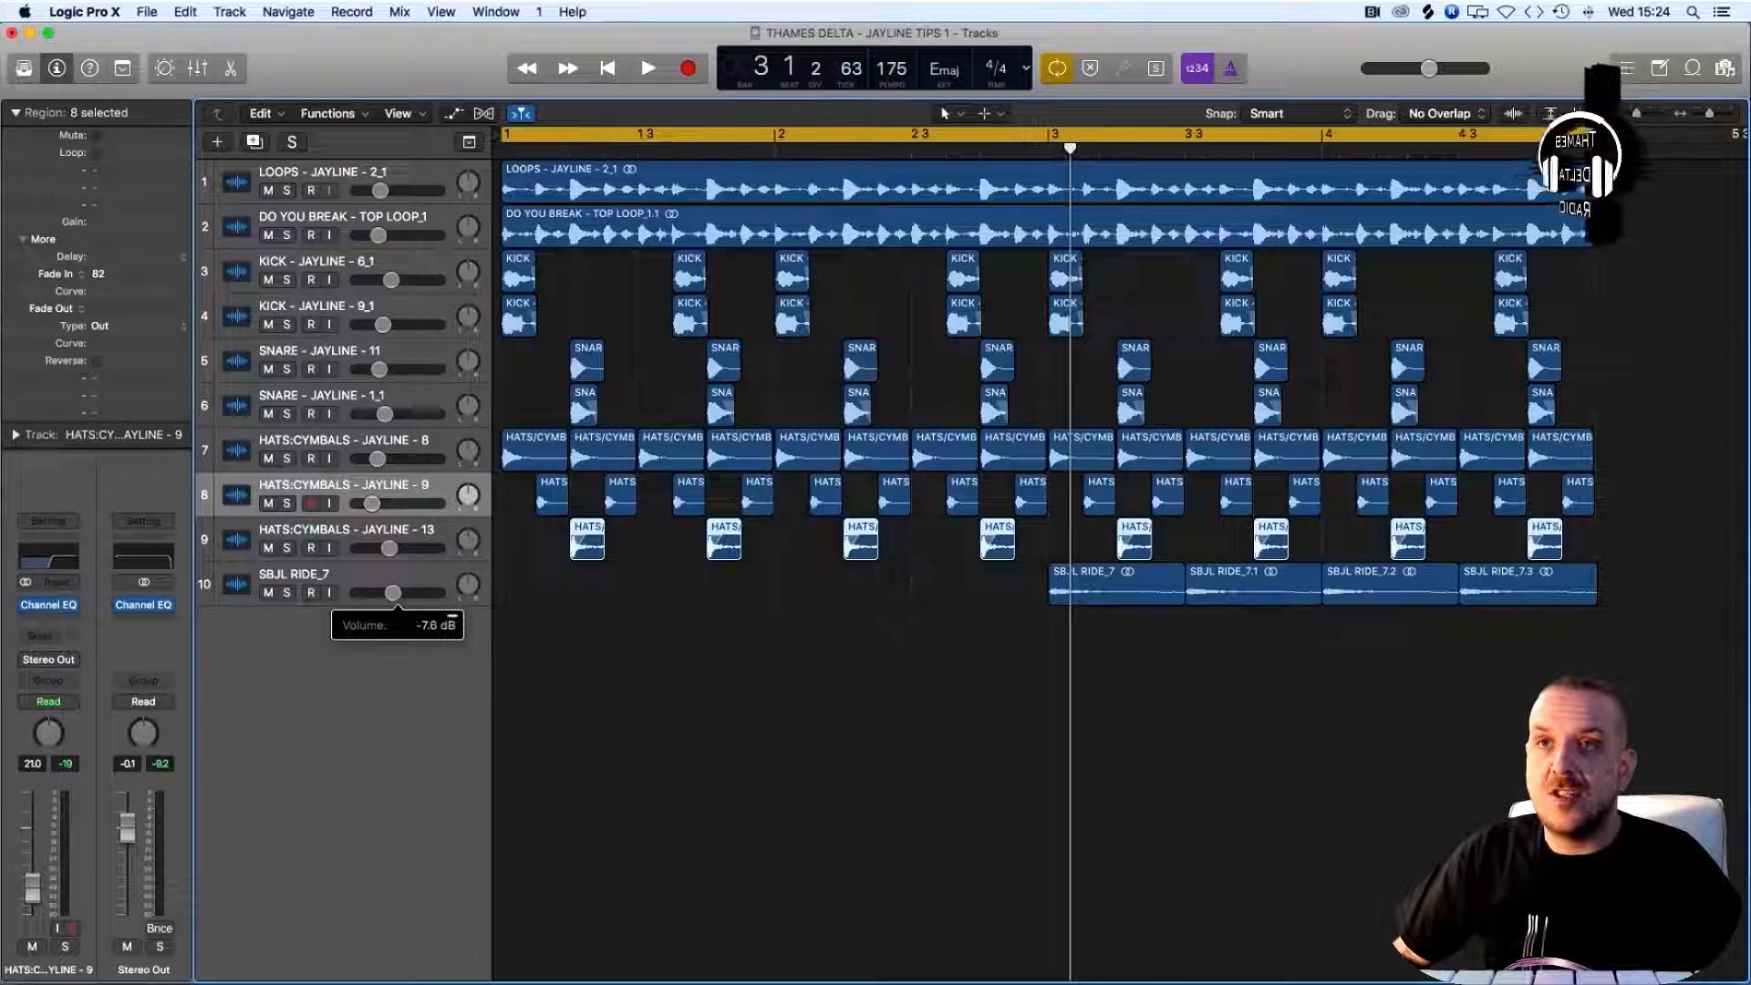
Raise the SBJL RIDE_7 track volume to -9.6 dB and play the full mix from the start to check it
{"action": "key", "text": "Return"}
{"action": "key", "text": "space"}
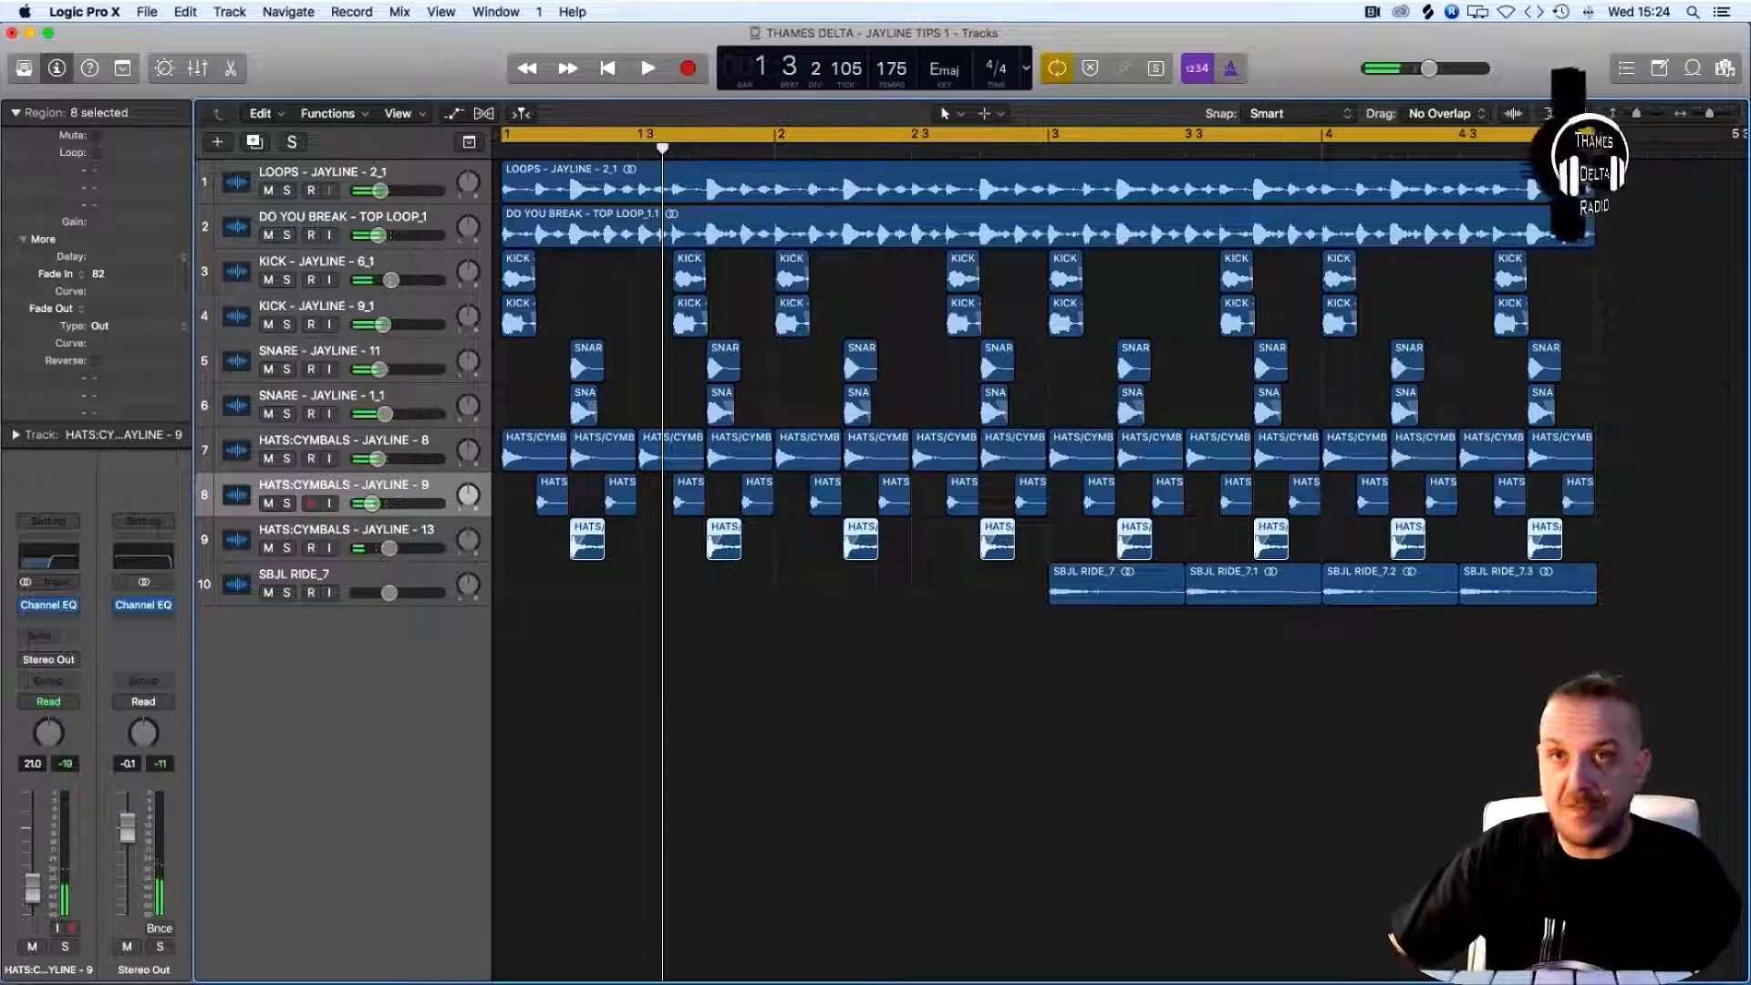
{"action": "key", "text": "space"}
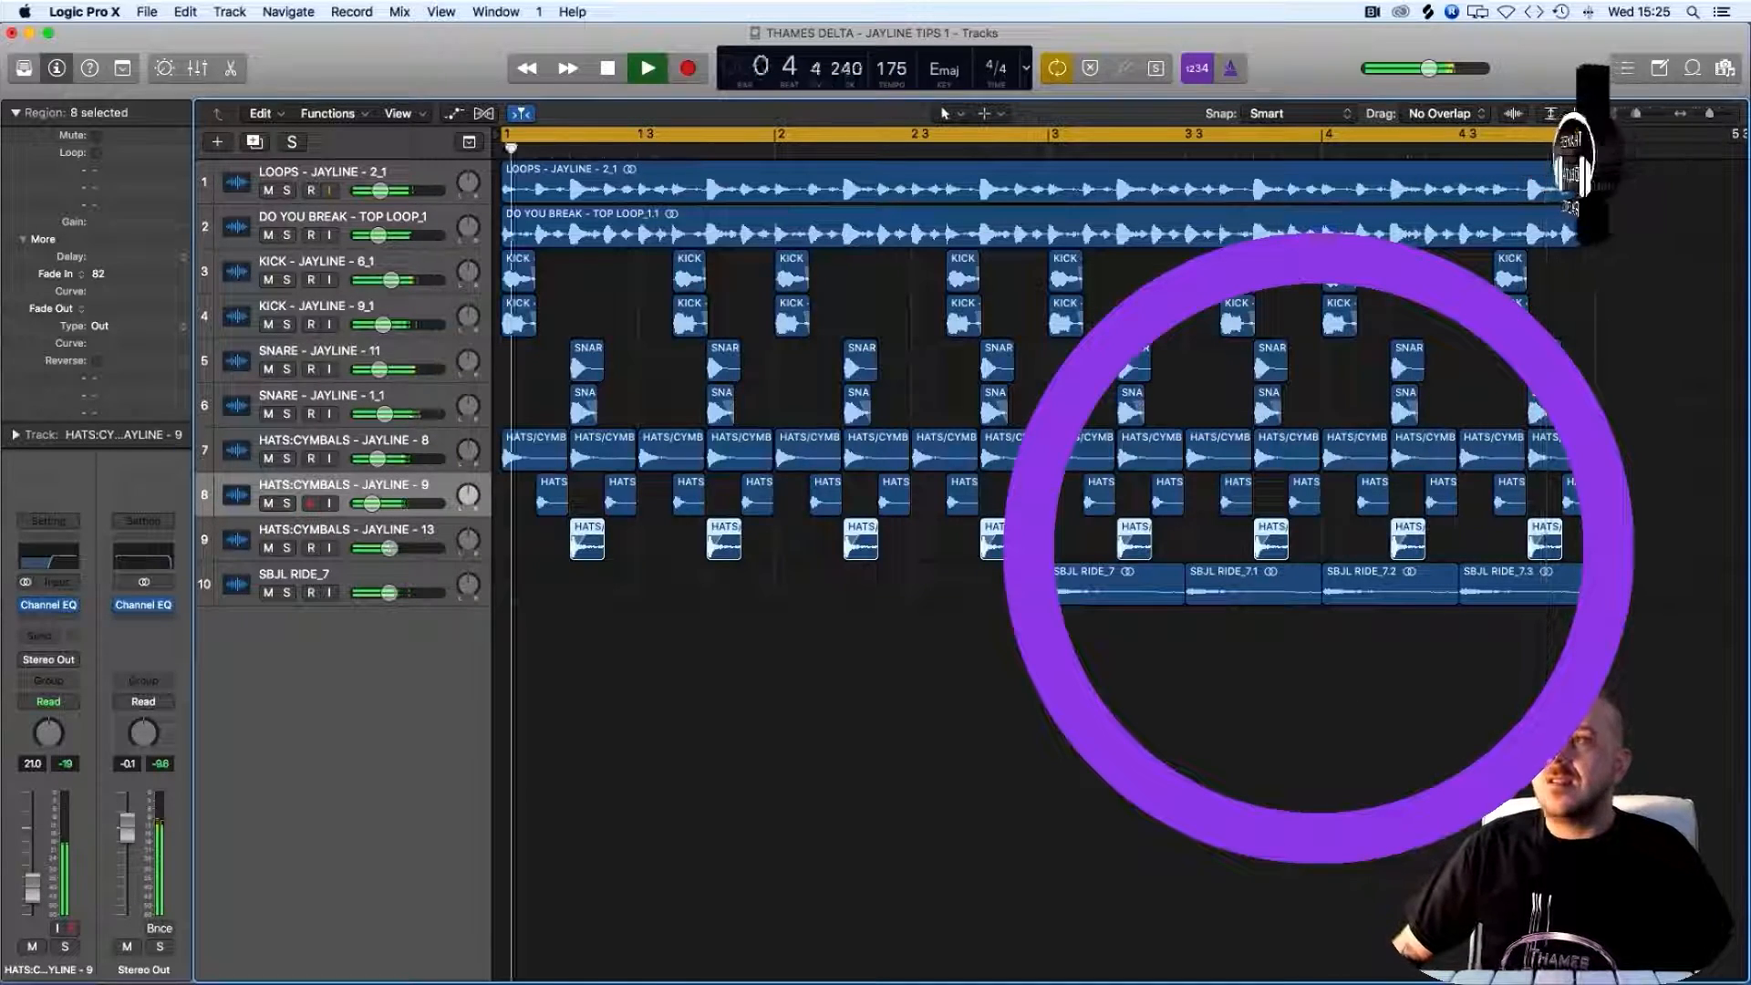
{"action": "key", "text": "space"}
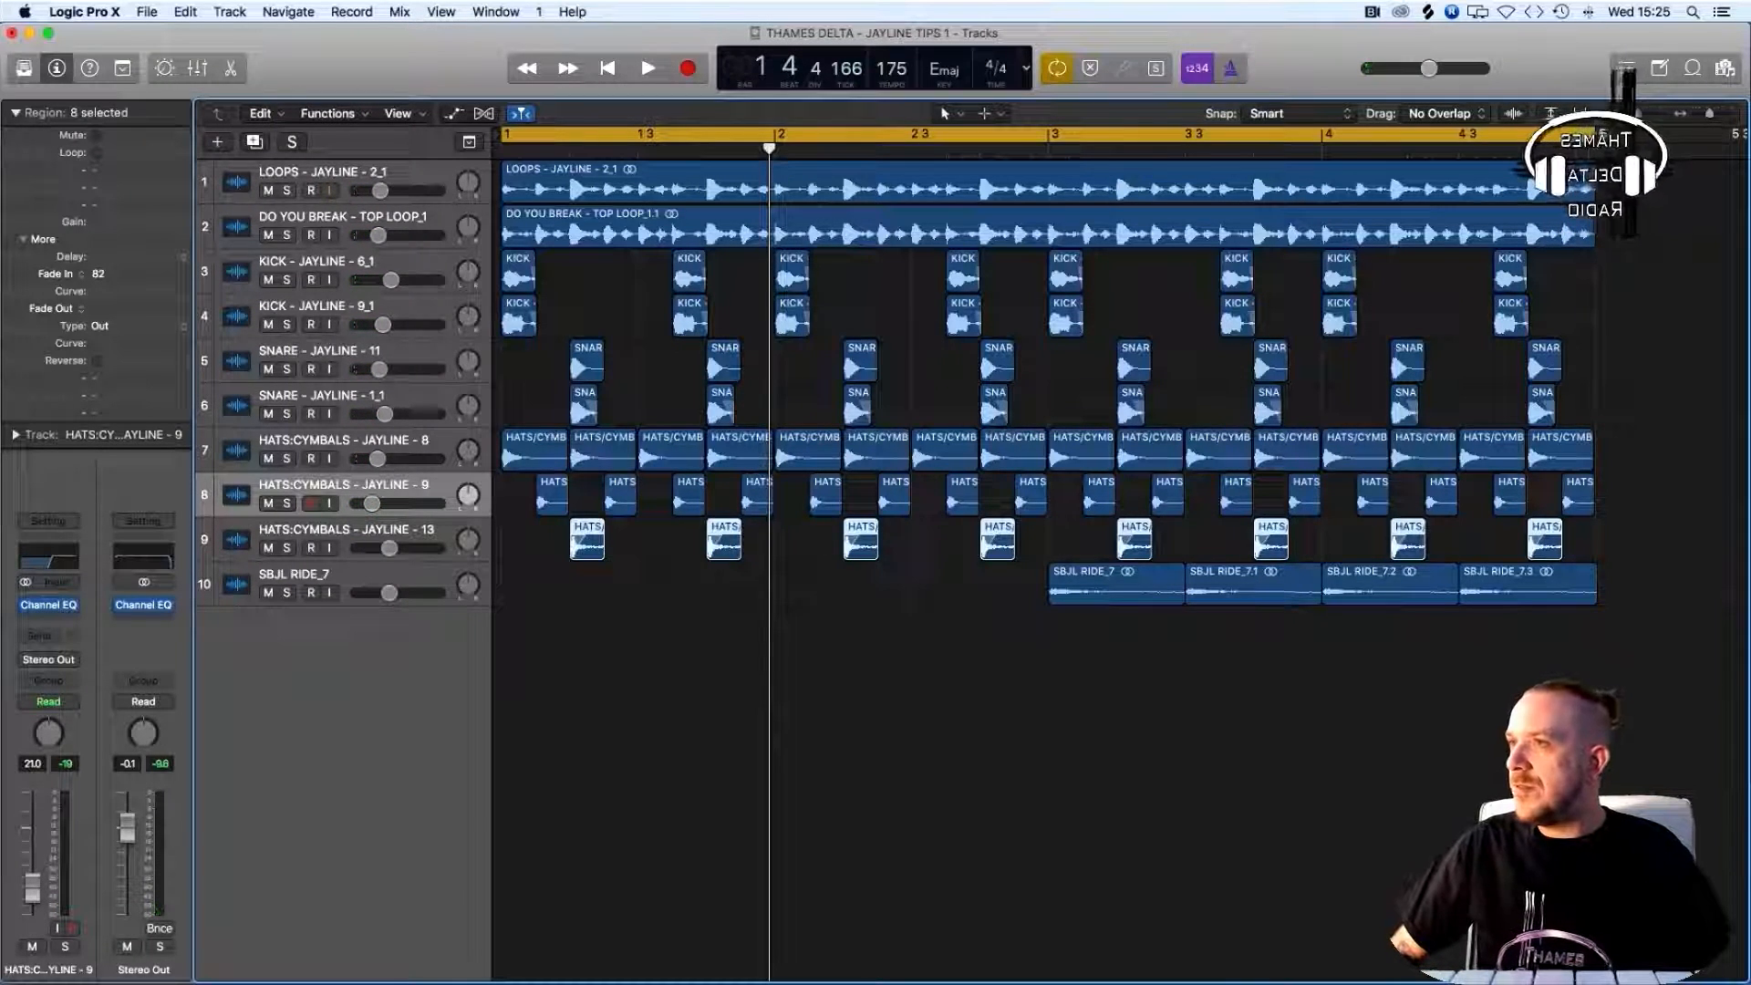
Shorten the four SBJL RIDE_7 regions to half their length and copy them into the gaps from bar 3 to bar 5
{"action": "left_click_drag", "start_coordinate": [1648, 606], "coordinate": [1259, 595]}
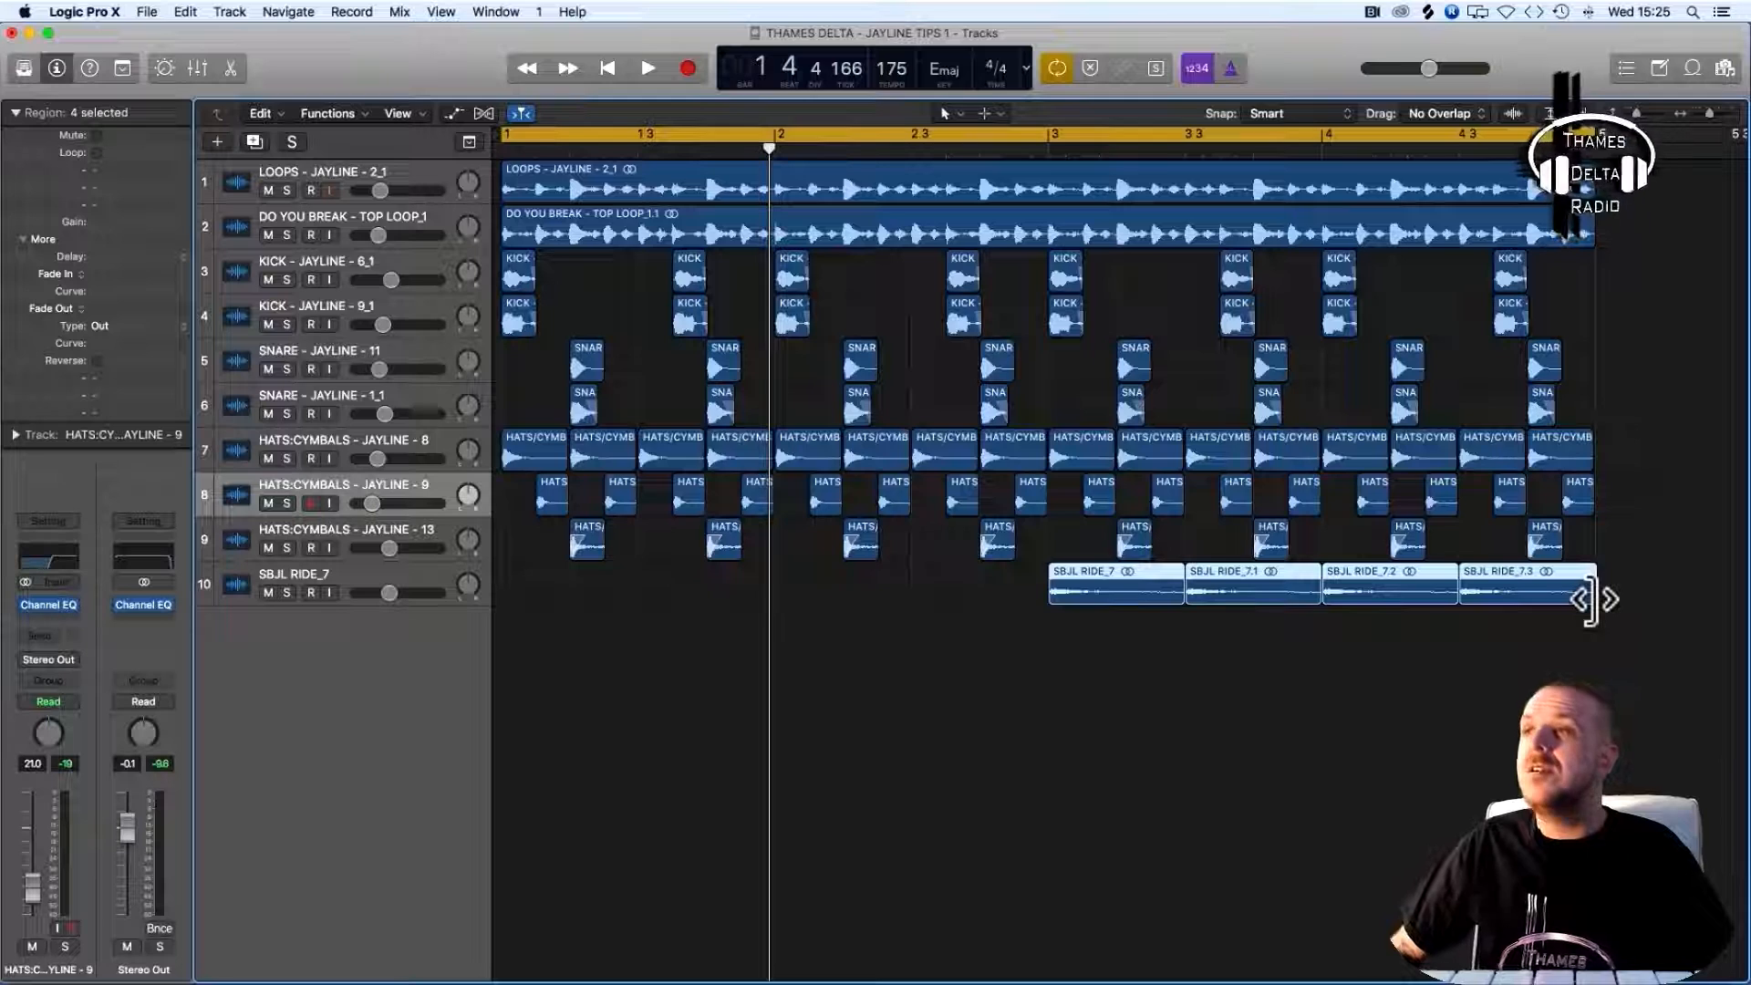
{"action": "left_click_drag", "start_coordinate": [1591, 599], "coordinate": [1521, 613]}
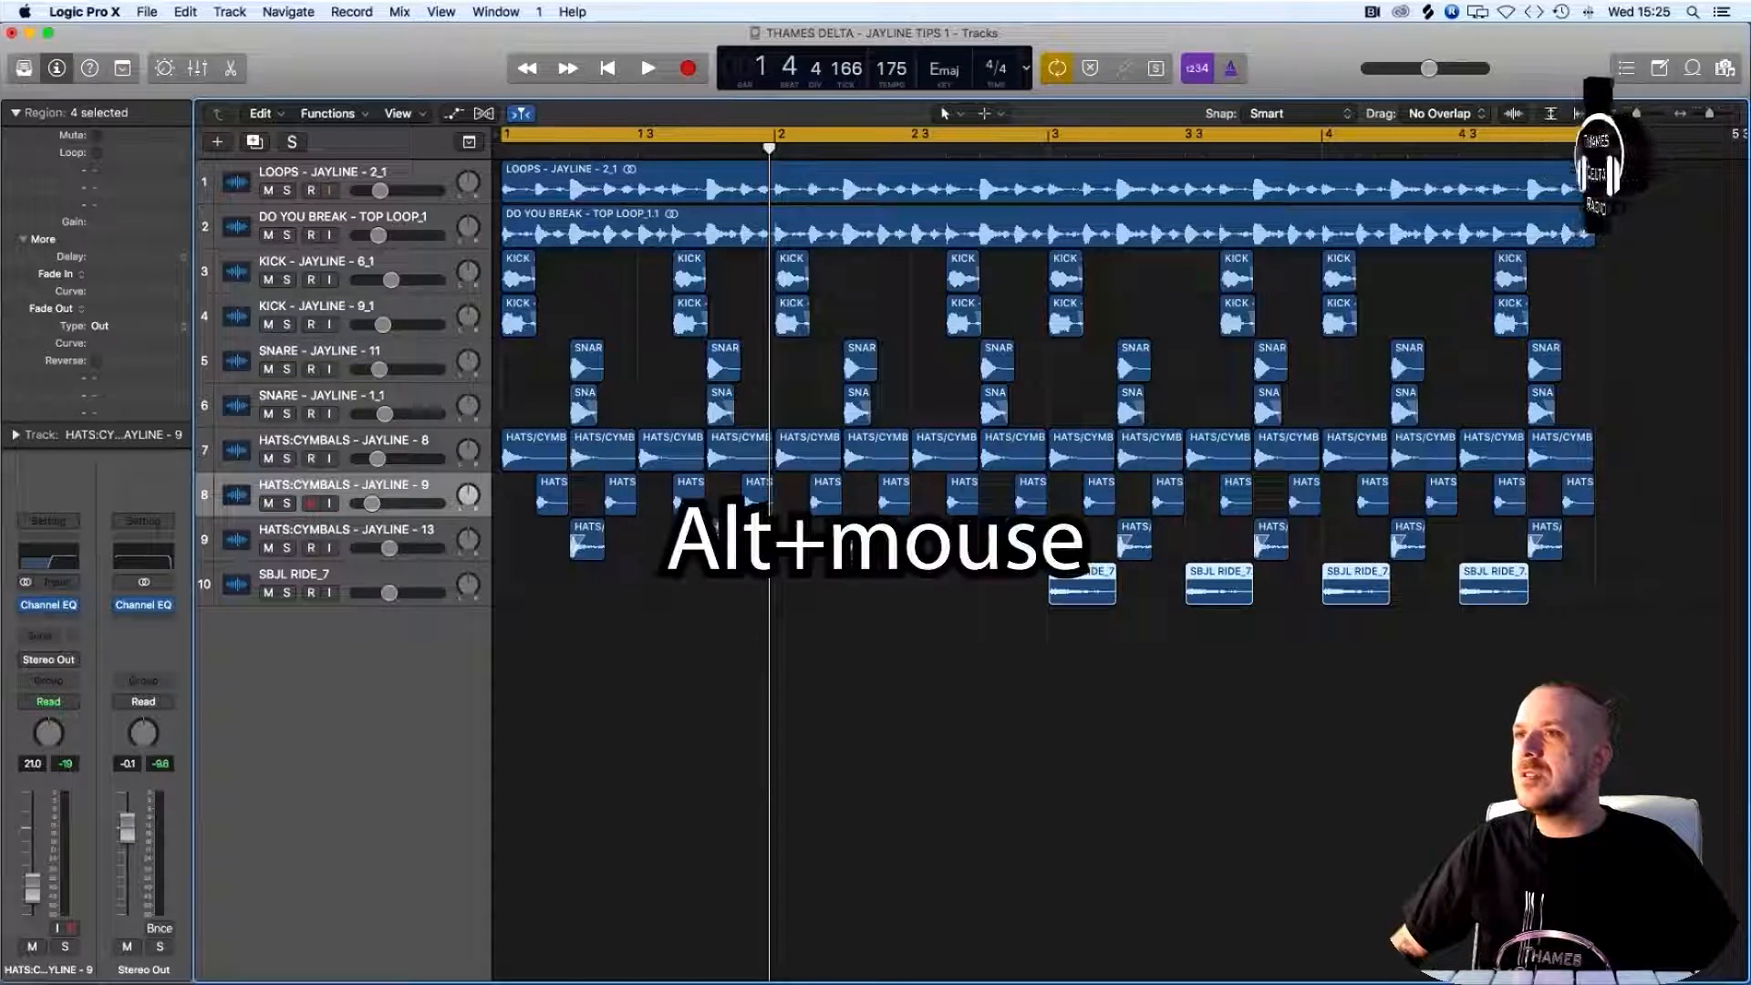
{"action": "left_click_drag", "start_coordinate": [1065, 587], "coordinate": [1131, 588]}
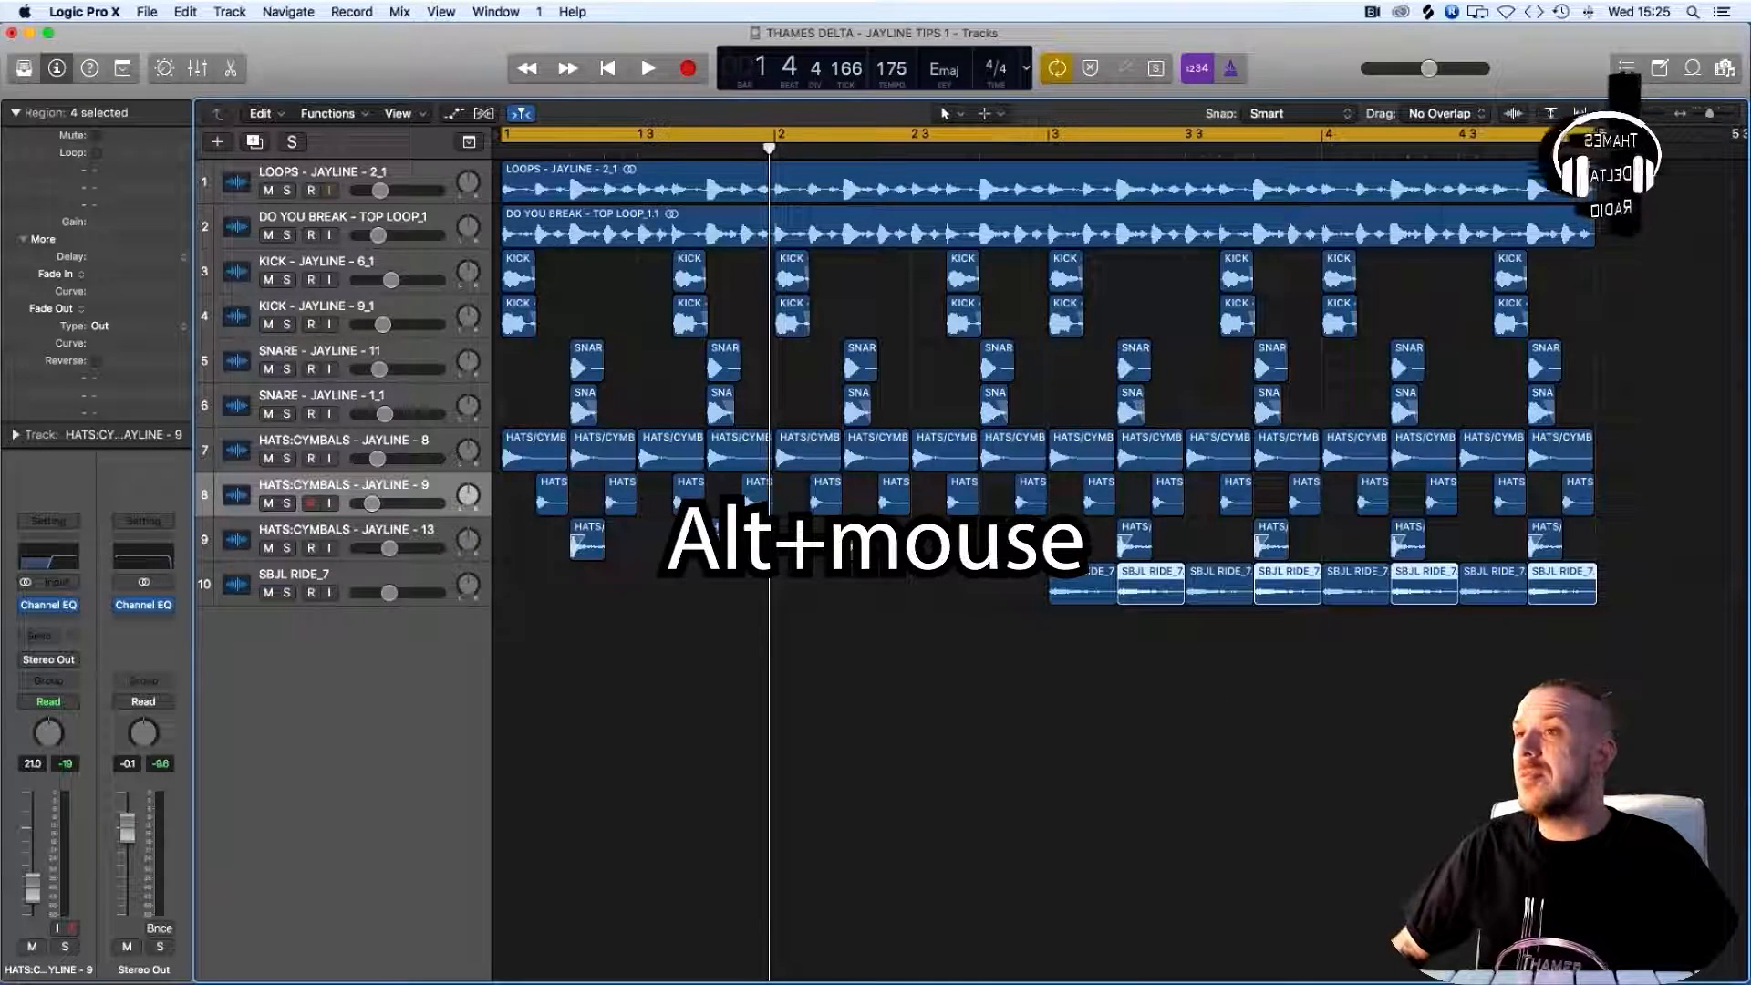
Play SBJL RIDE_7 soloed from bar 3 and shape its Channel EQ with a low cut above 1 kHz and a high cut around 13 kHz
{"action": "left_click", "coordinate": [1046, 150]}
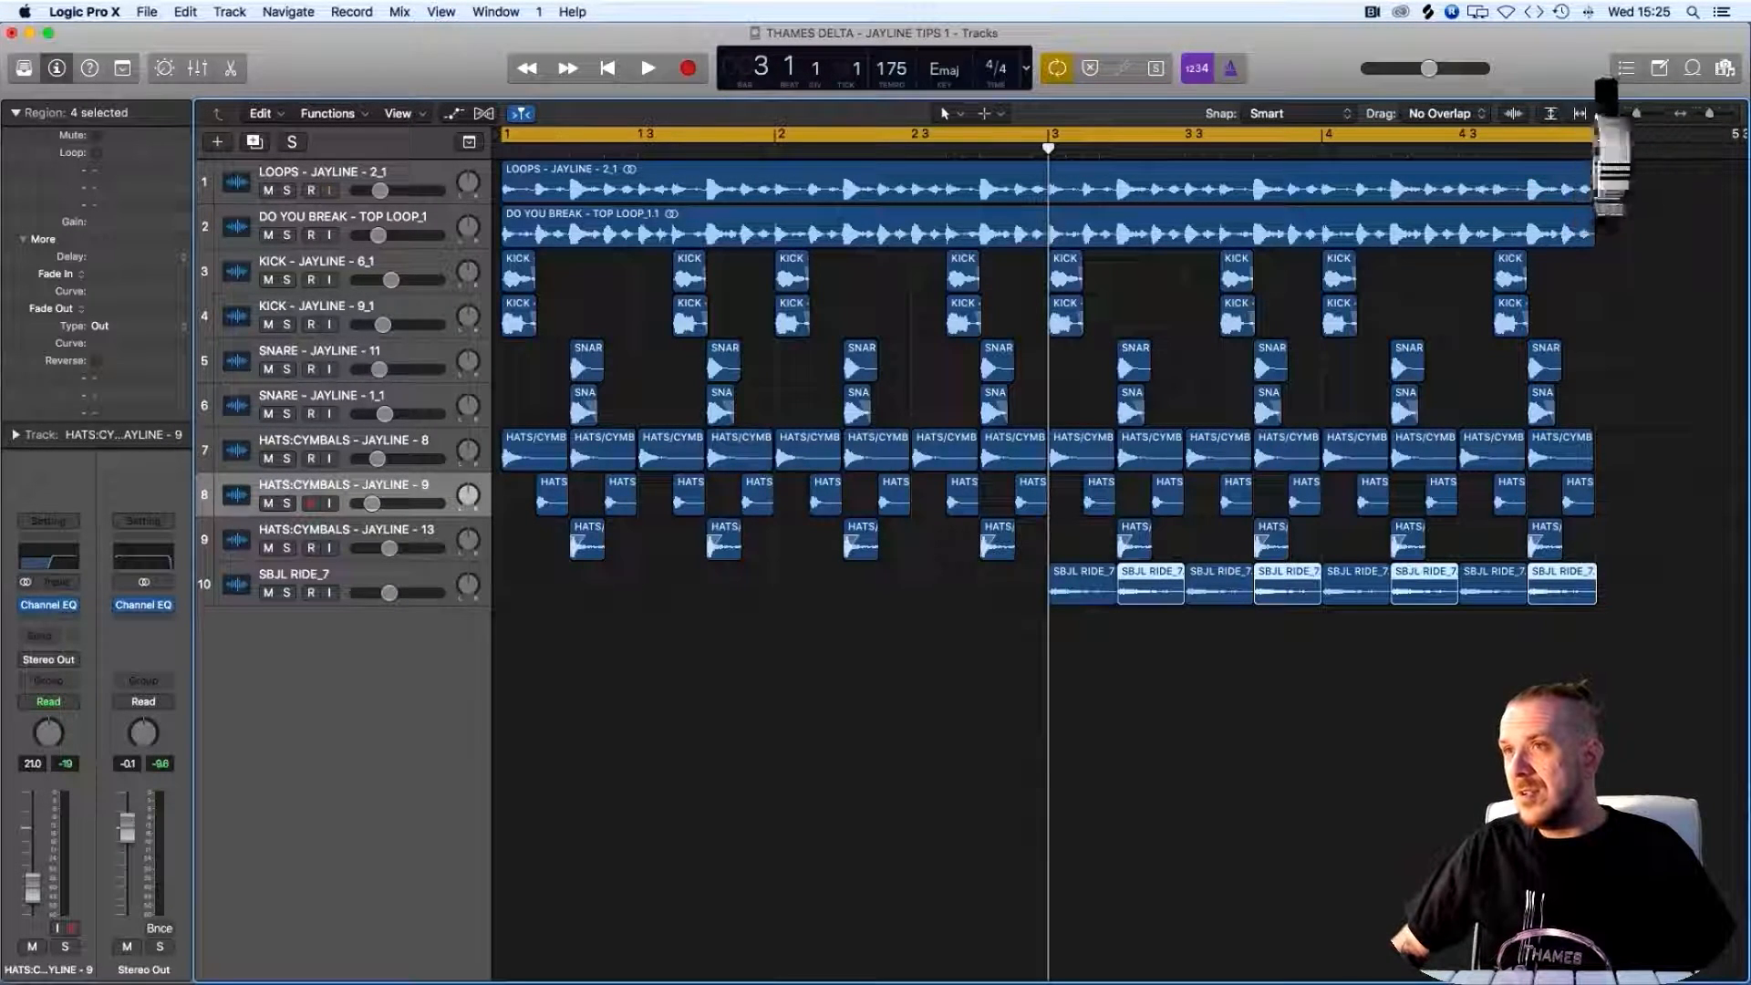
{"action": "key", "text": "space"}
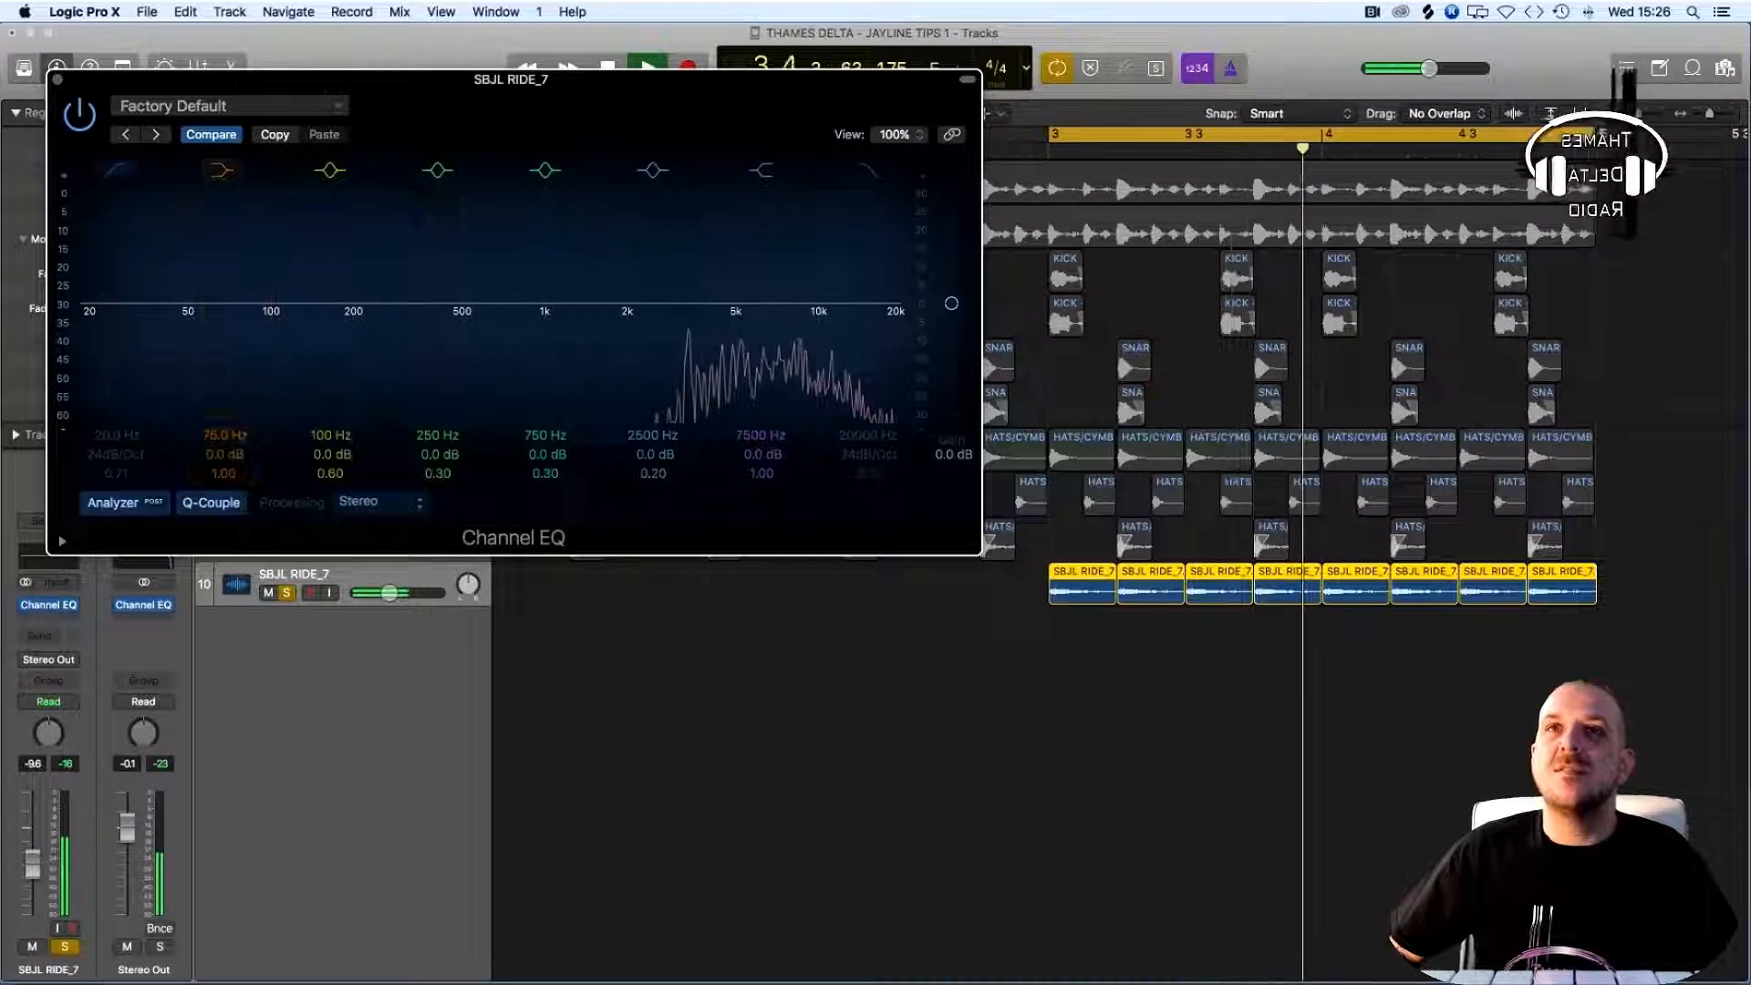
{"action": "left_click_drag", "start_coordinate": [80, 311], "coordinate": [557, 313]}
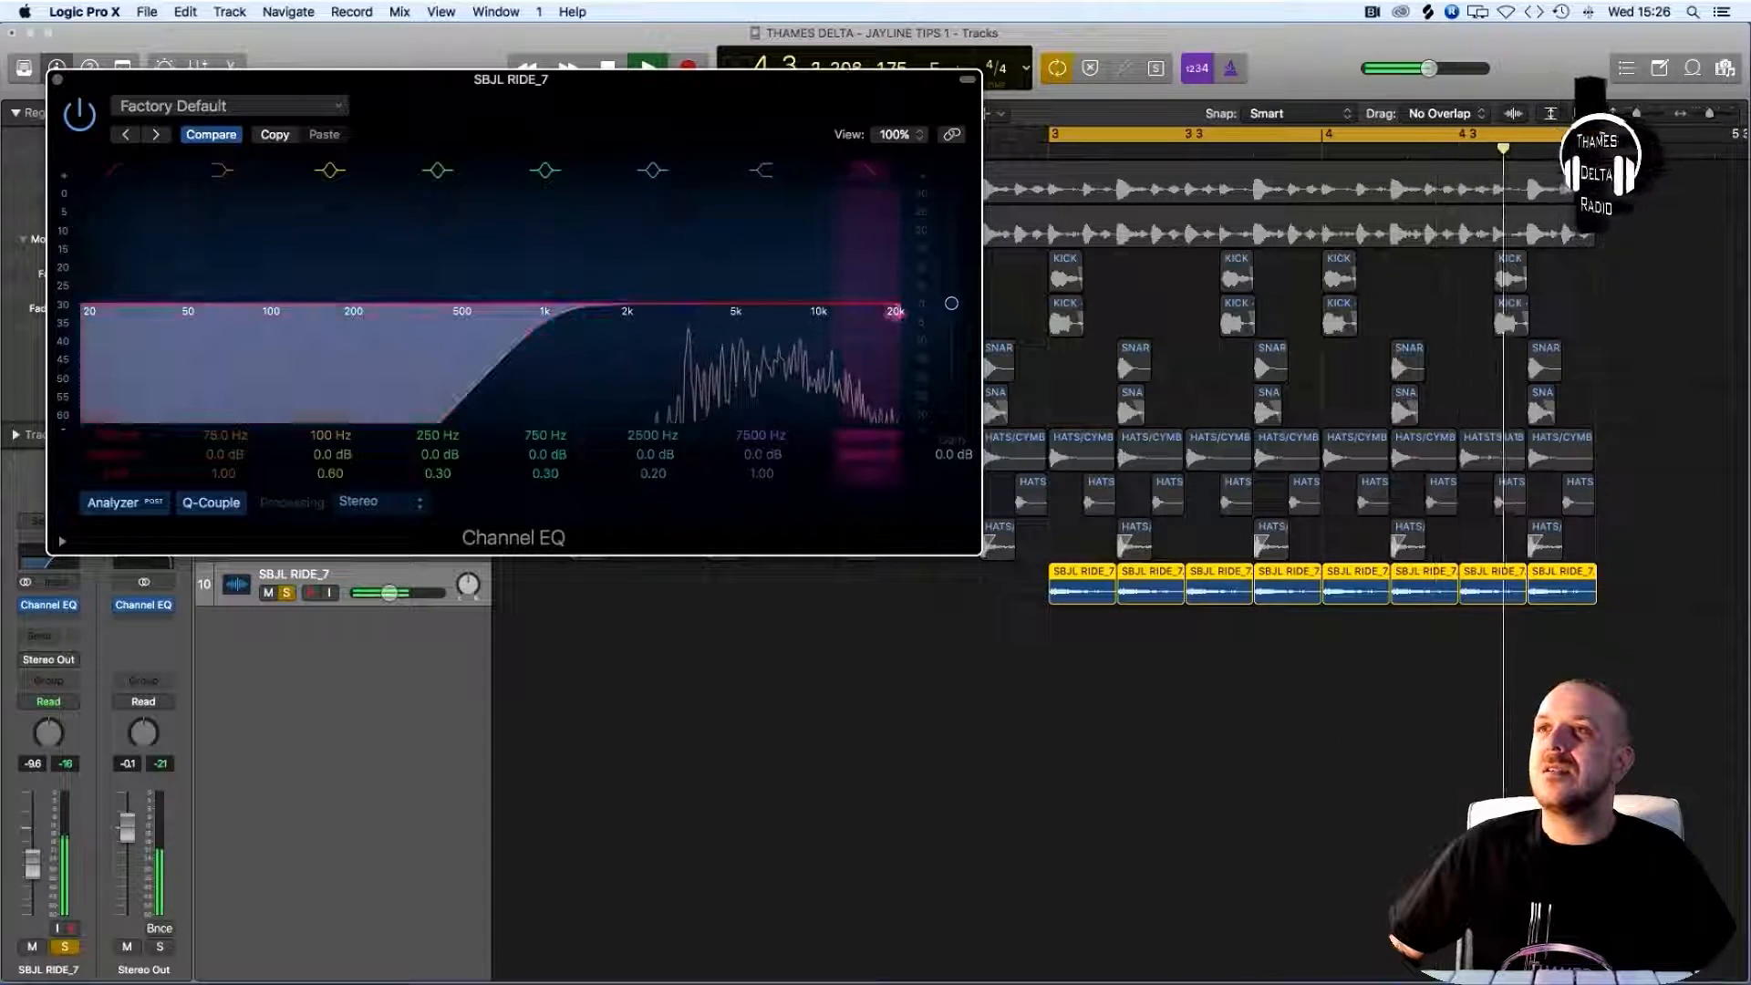
{"action": "left_click_drag", "start_coordinate": [869, 314], "coordinate": [841, 313]}
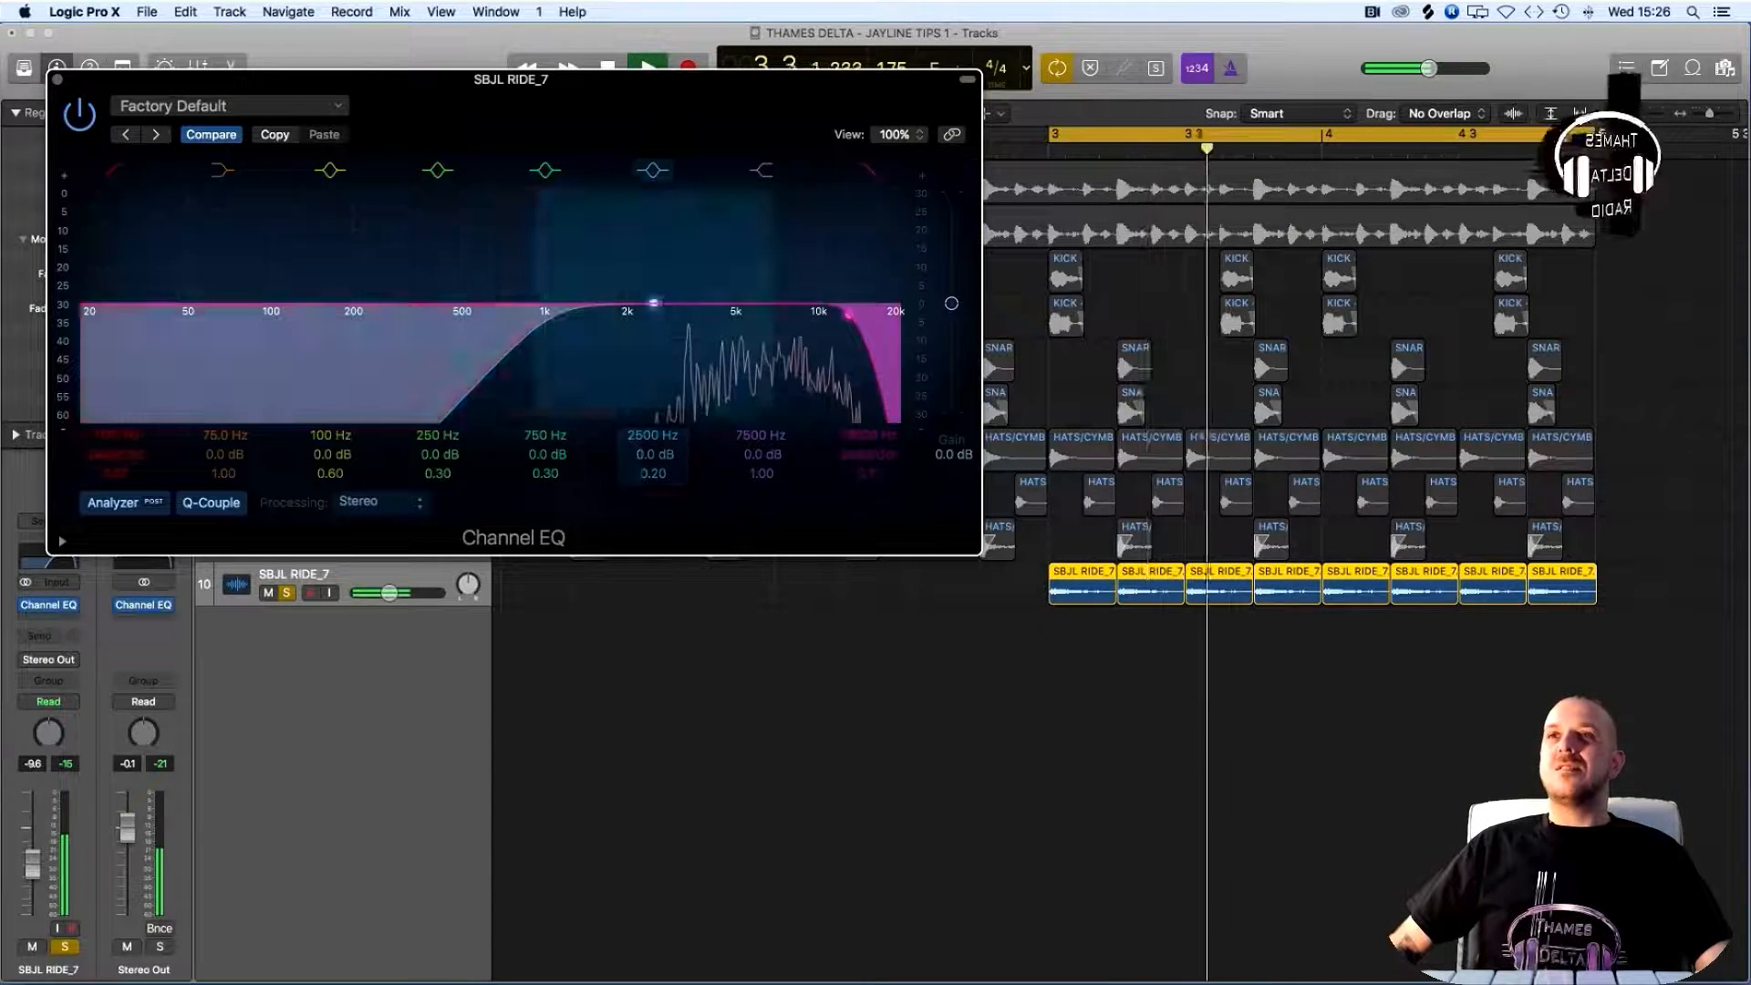
{"action": "left_click_drag", "start_coordinate": [557, 315], "coordinate": [605, 314]}
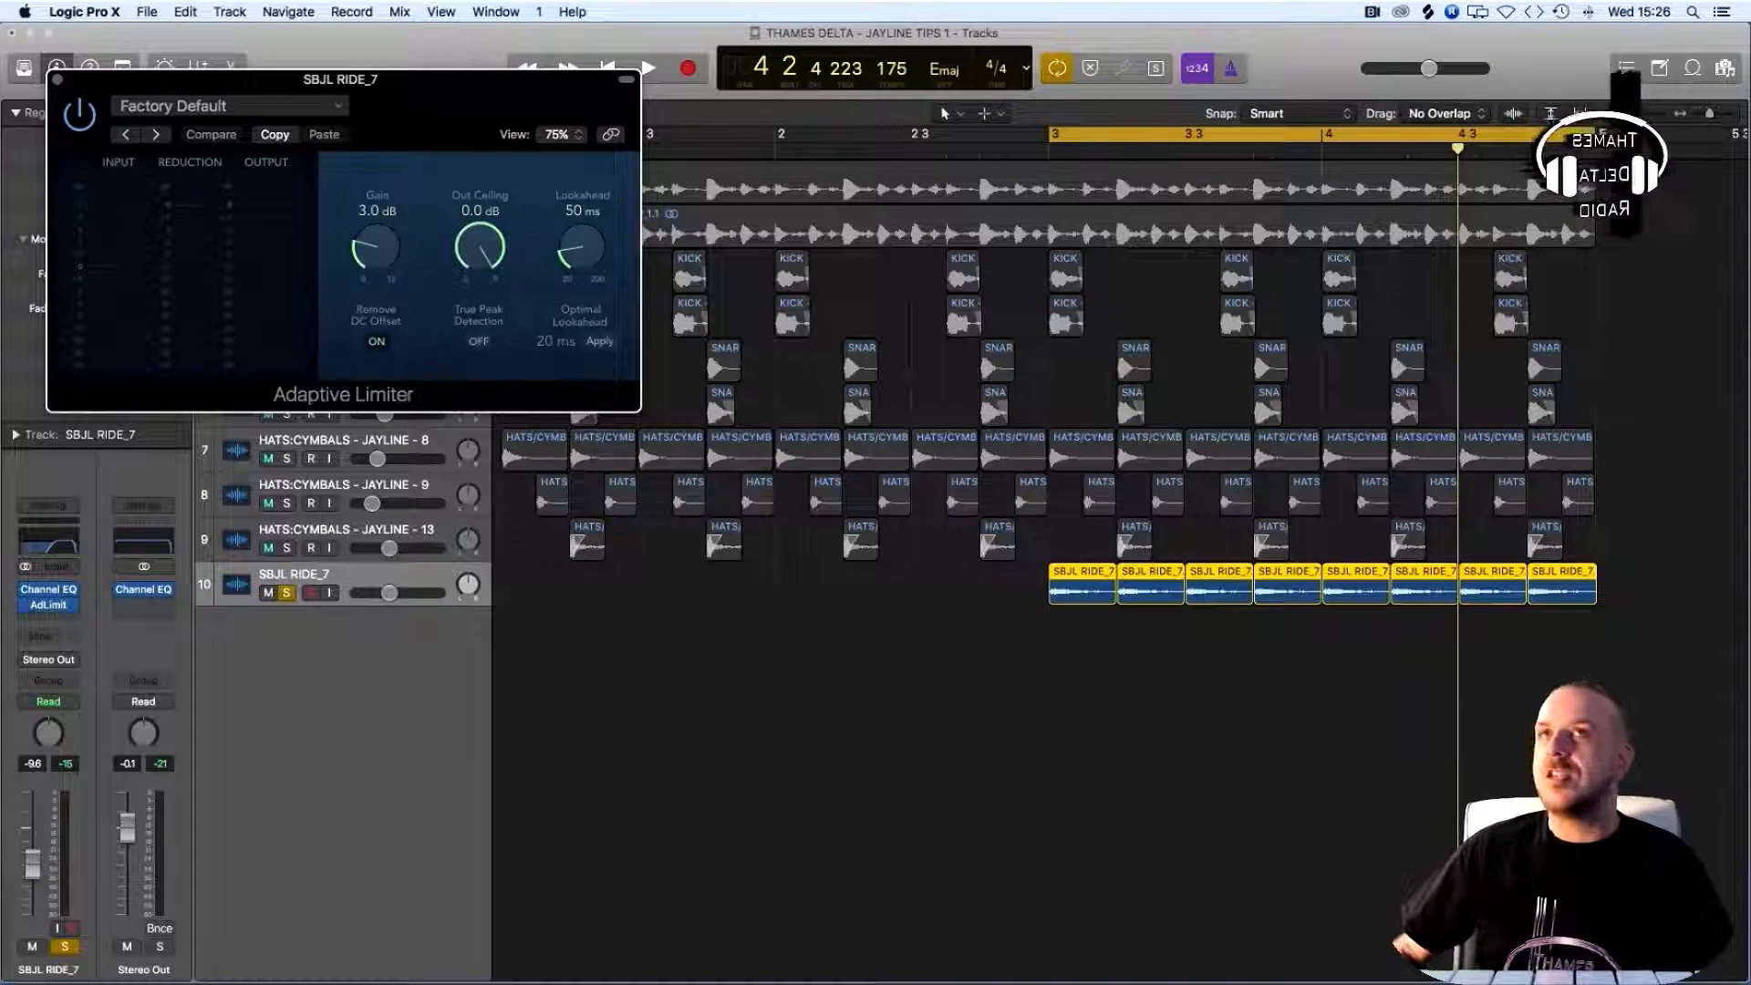
Set the Adaptive Limiter gain on SBJL RIDE_7 to 6.5 dB while auditioning the soloed ride
{"action": "key", "text": "space"}
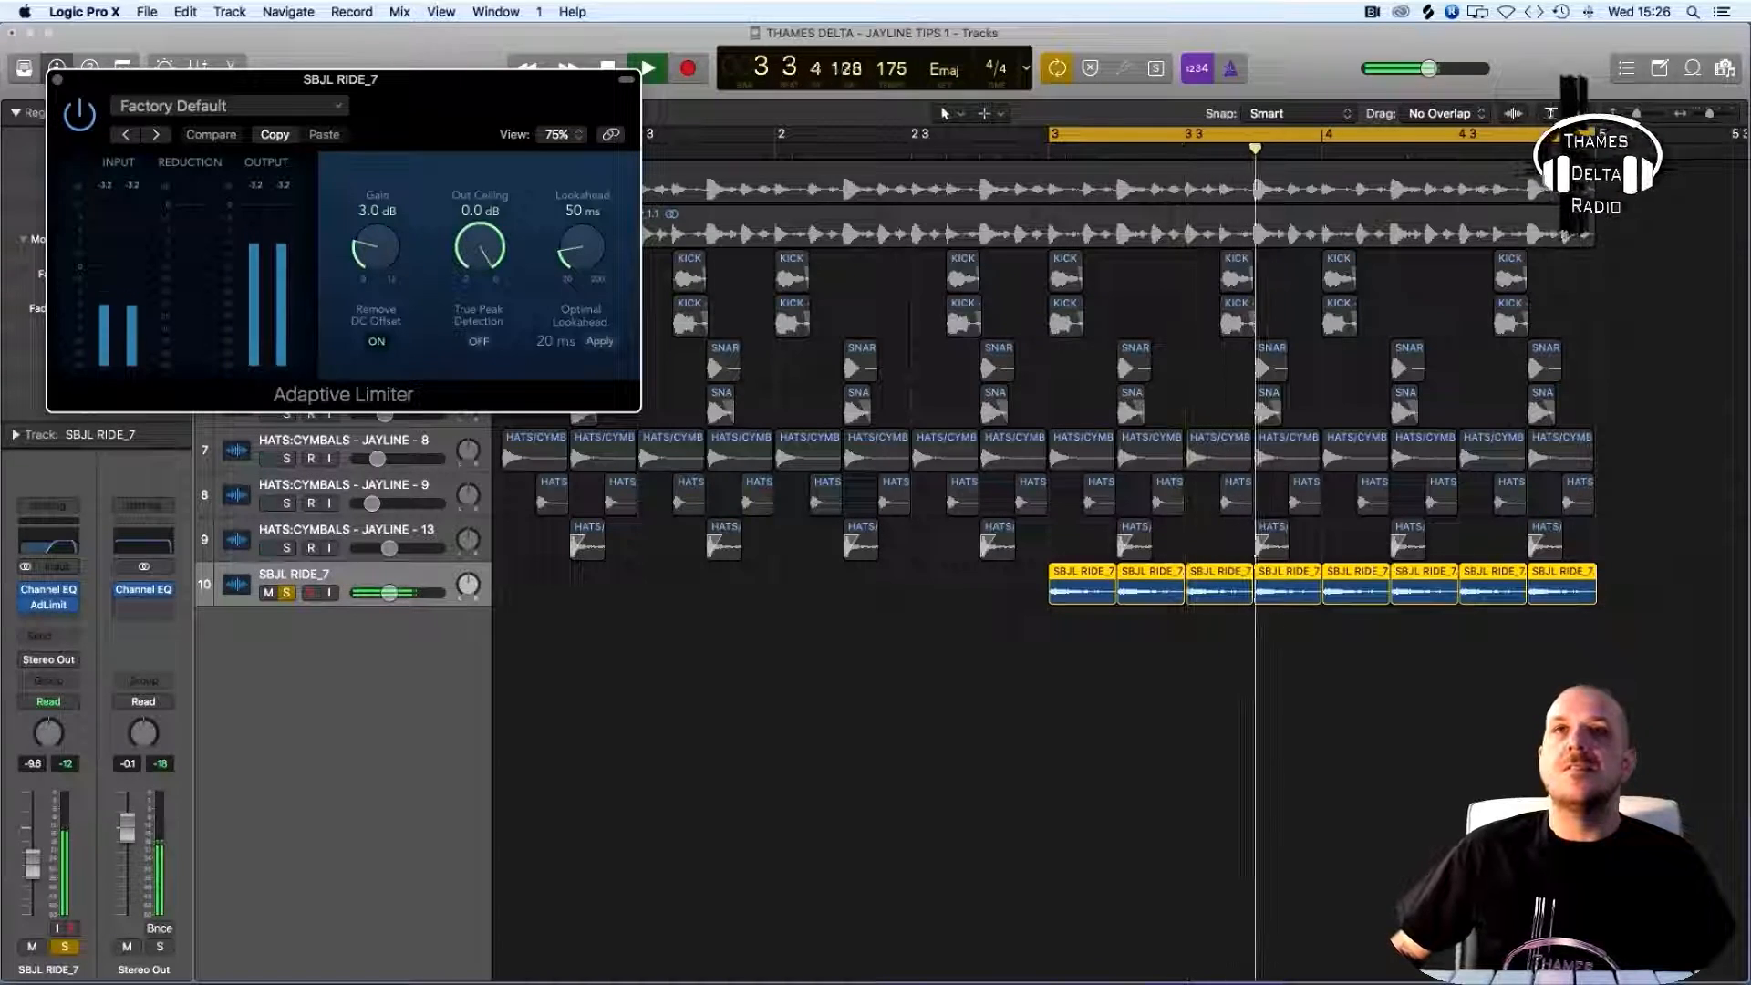
{"action": "left_click_drag", "start_coordinate": [375, 247], "coordinate": [376, 215]}
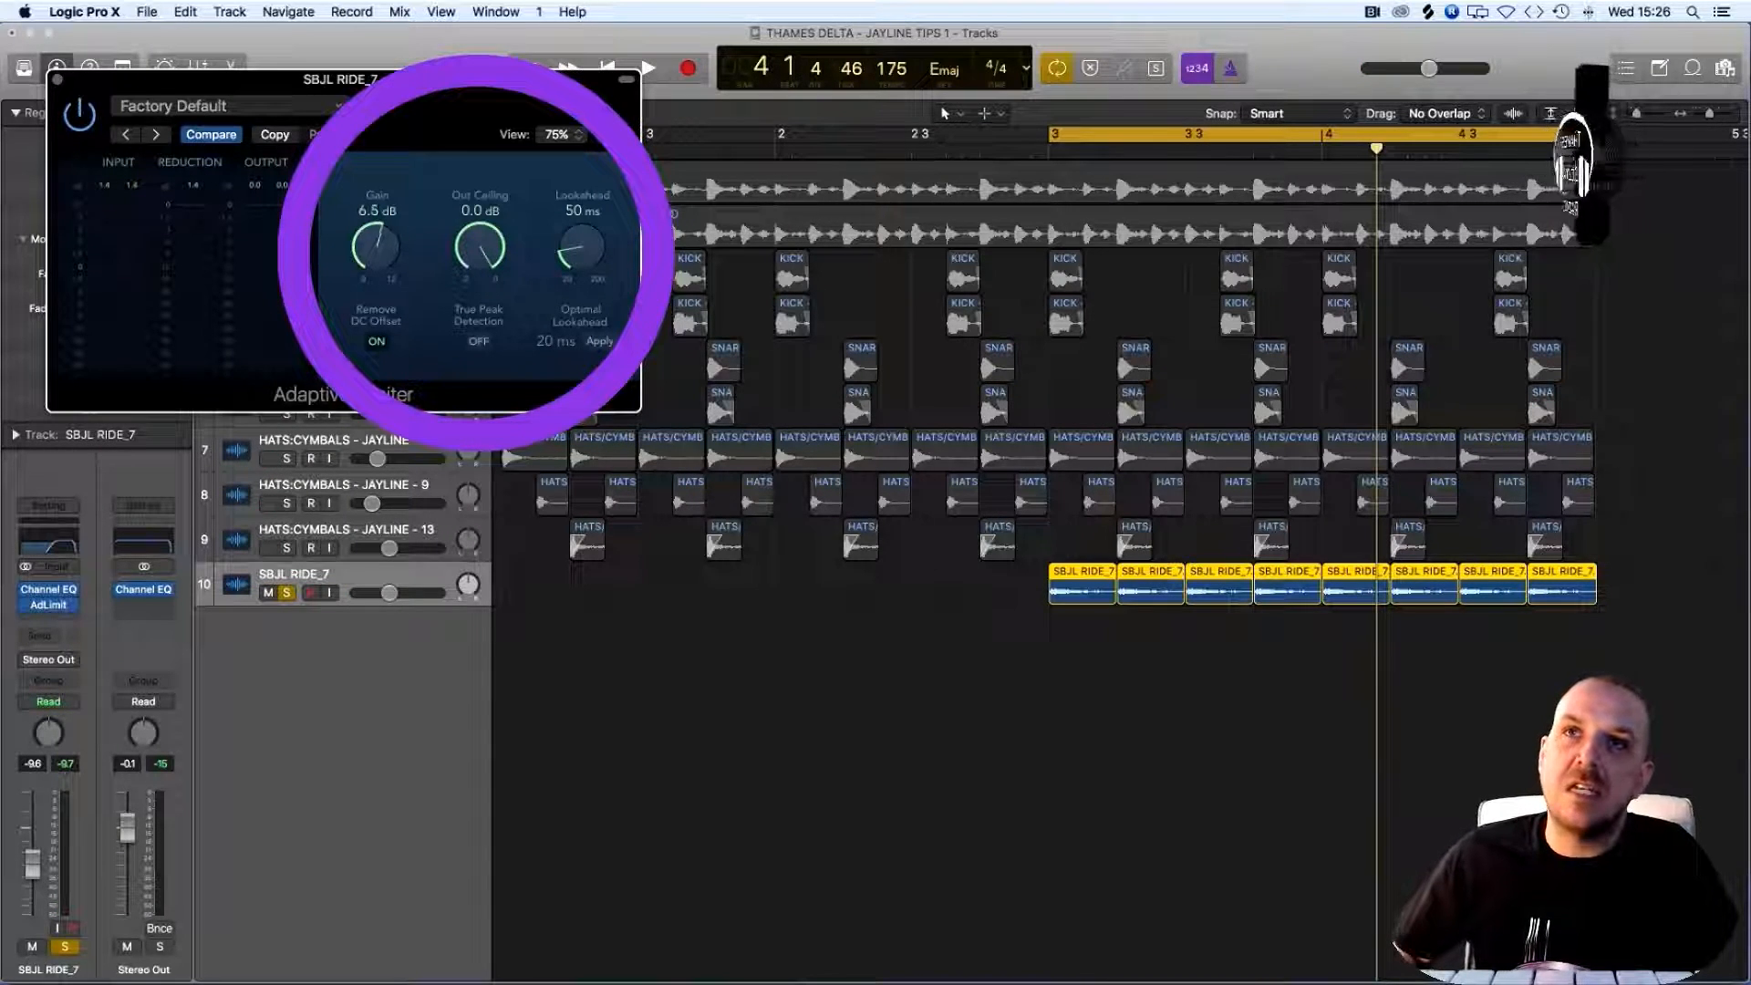
{"action": "key", "text": "space"}
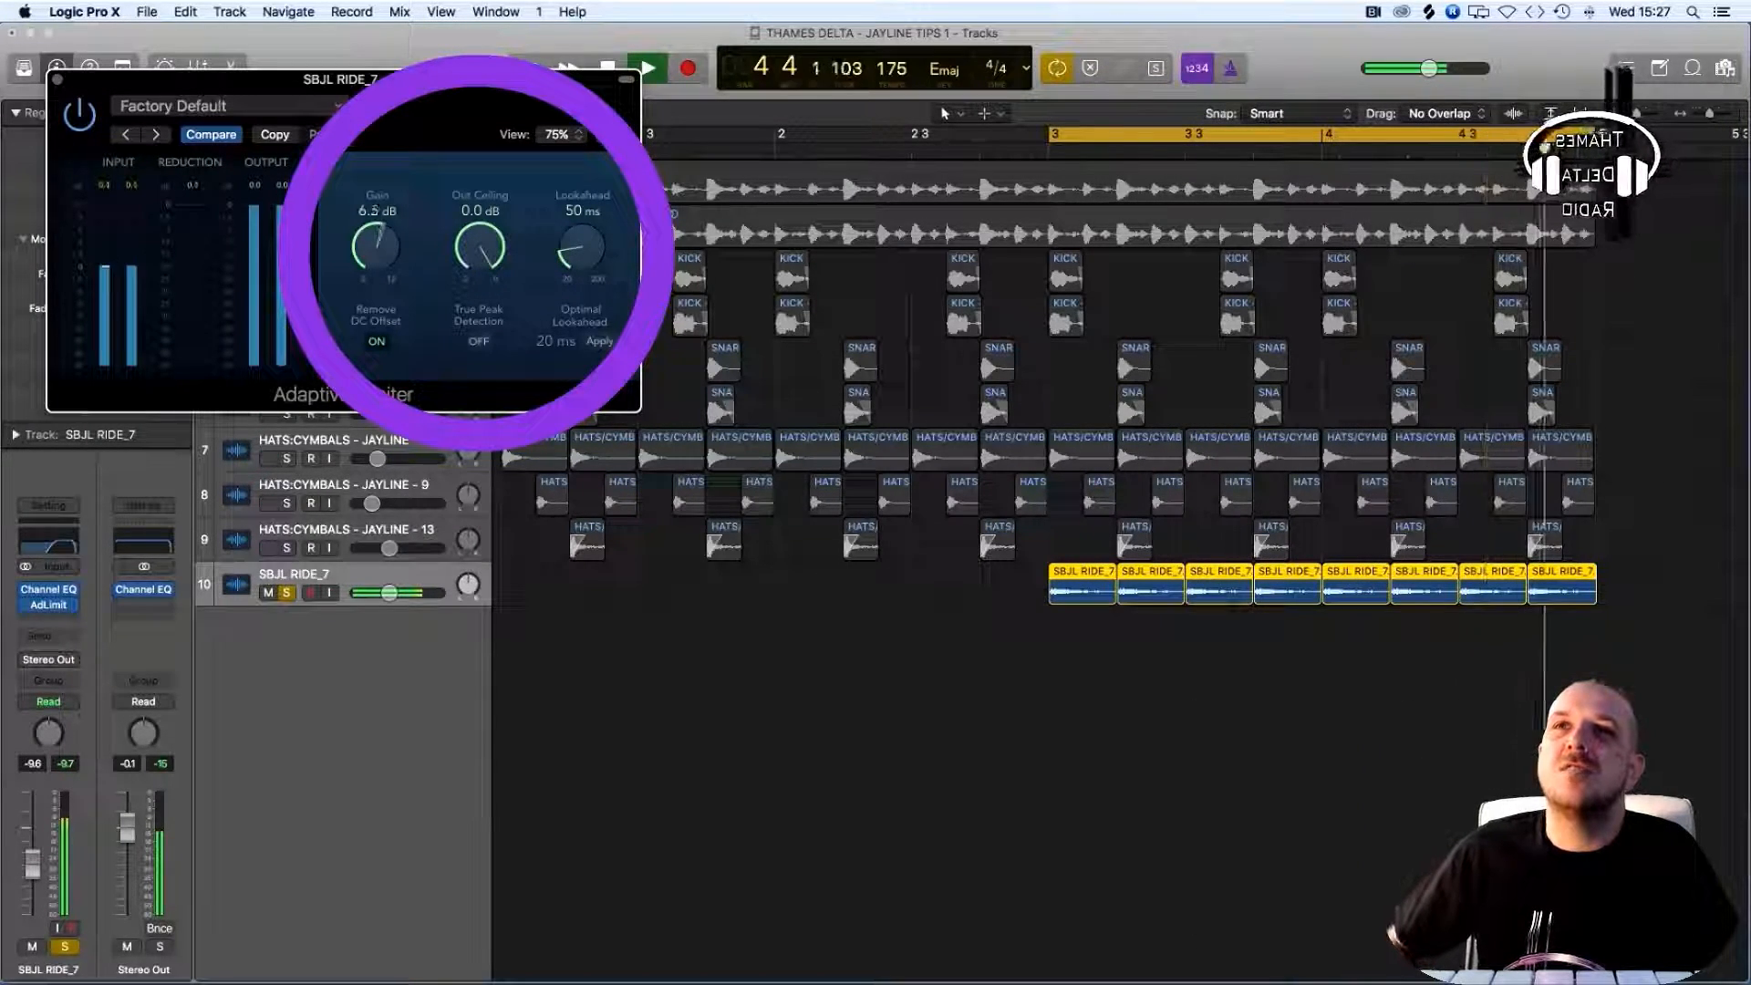
{"action": "key", "text": "space"}
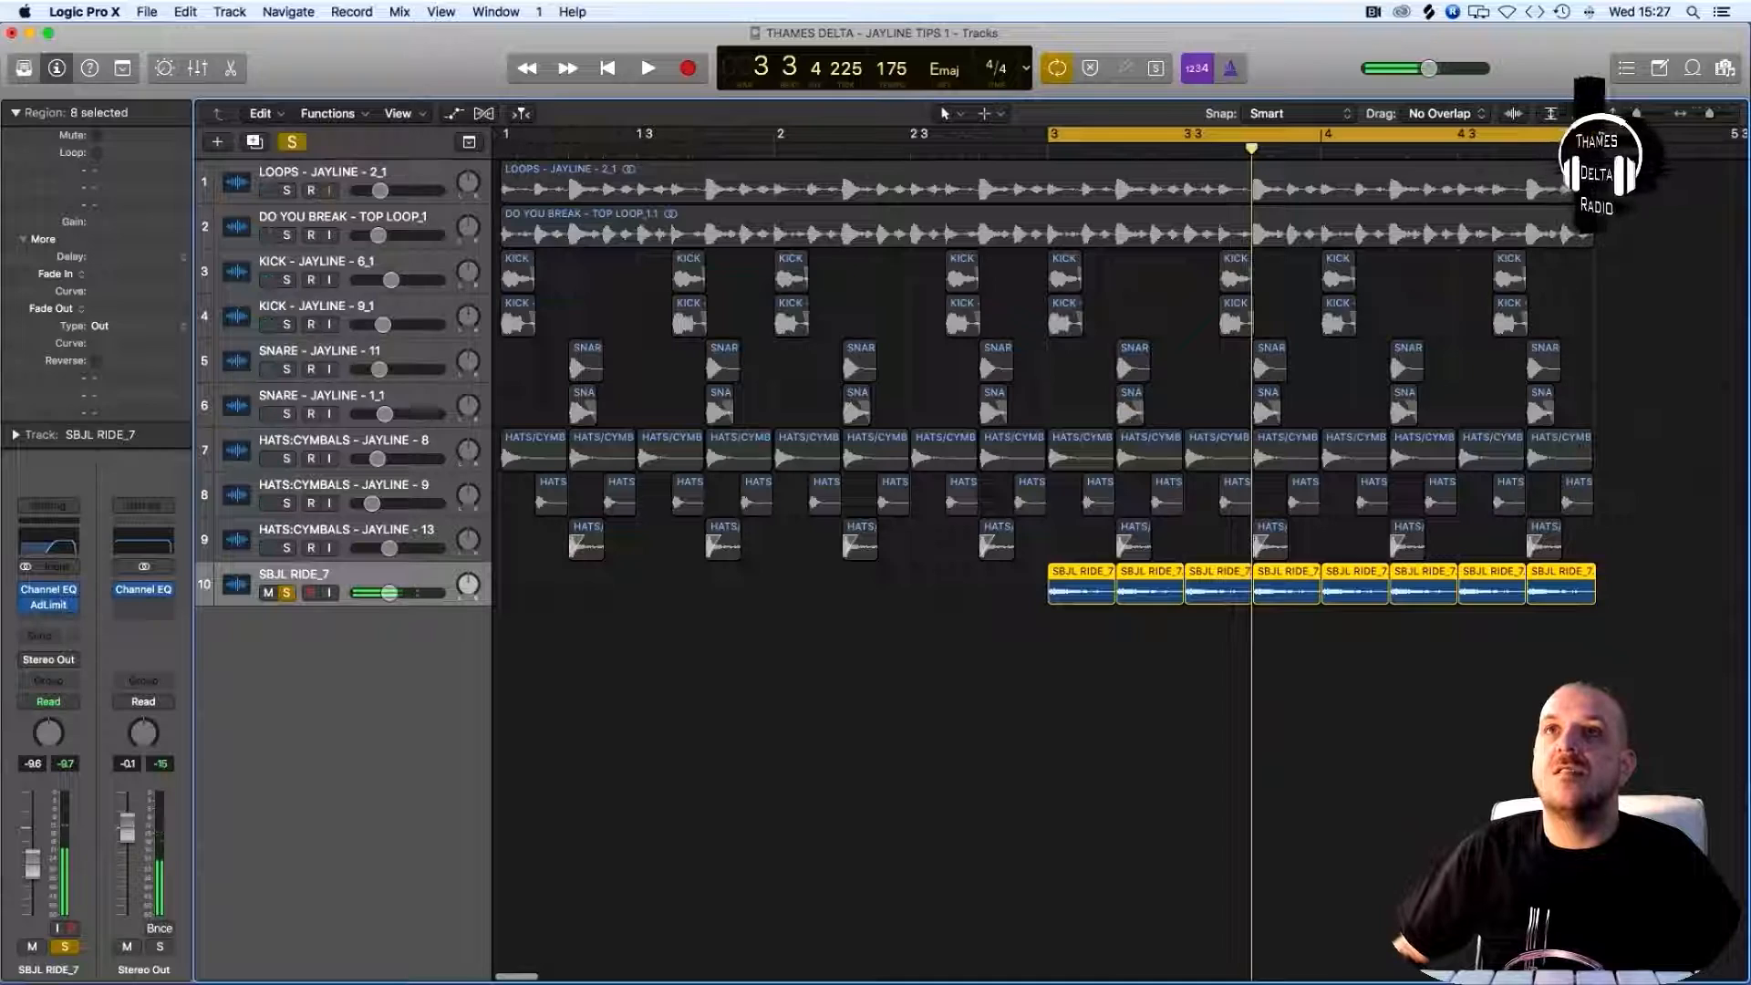
Unsolo SBJL RIDE_7 and lower its volume to -16.0 dB while the full mix plays
{"action": "key", "text": "s"}
{"action": "key", "text": "space"}
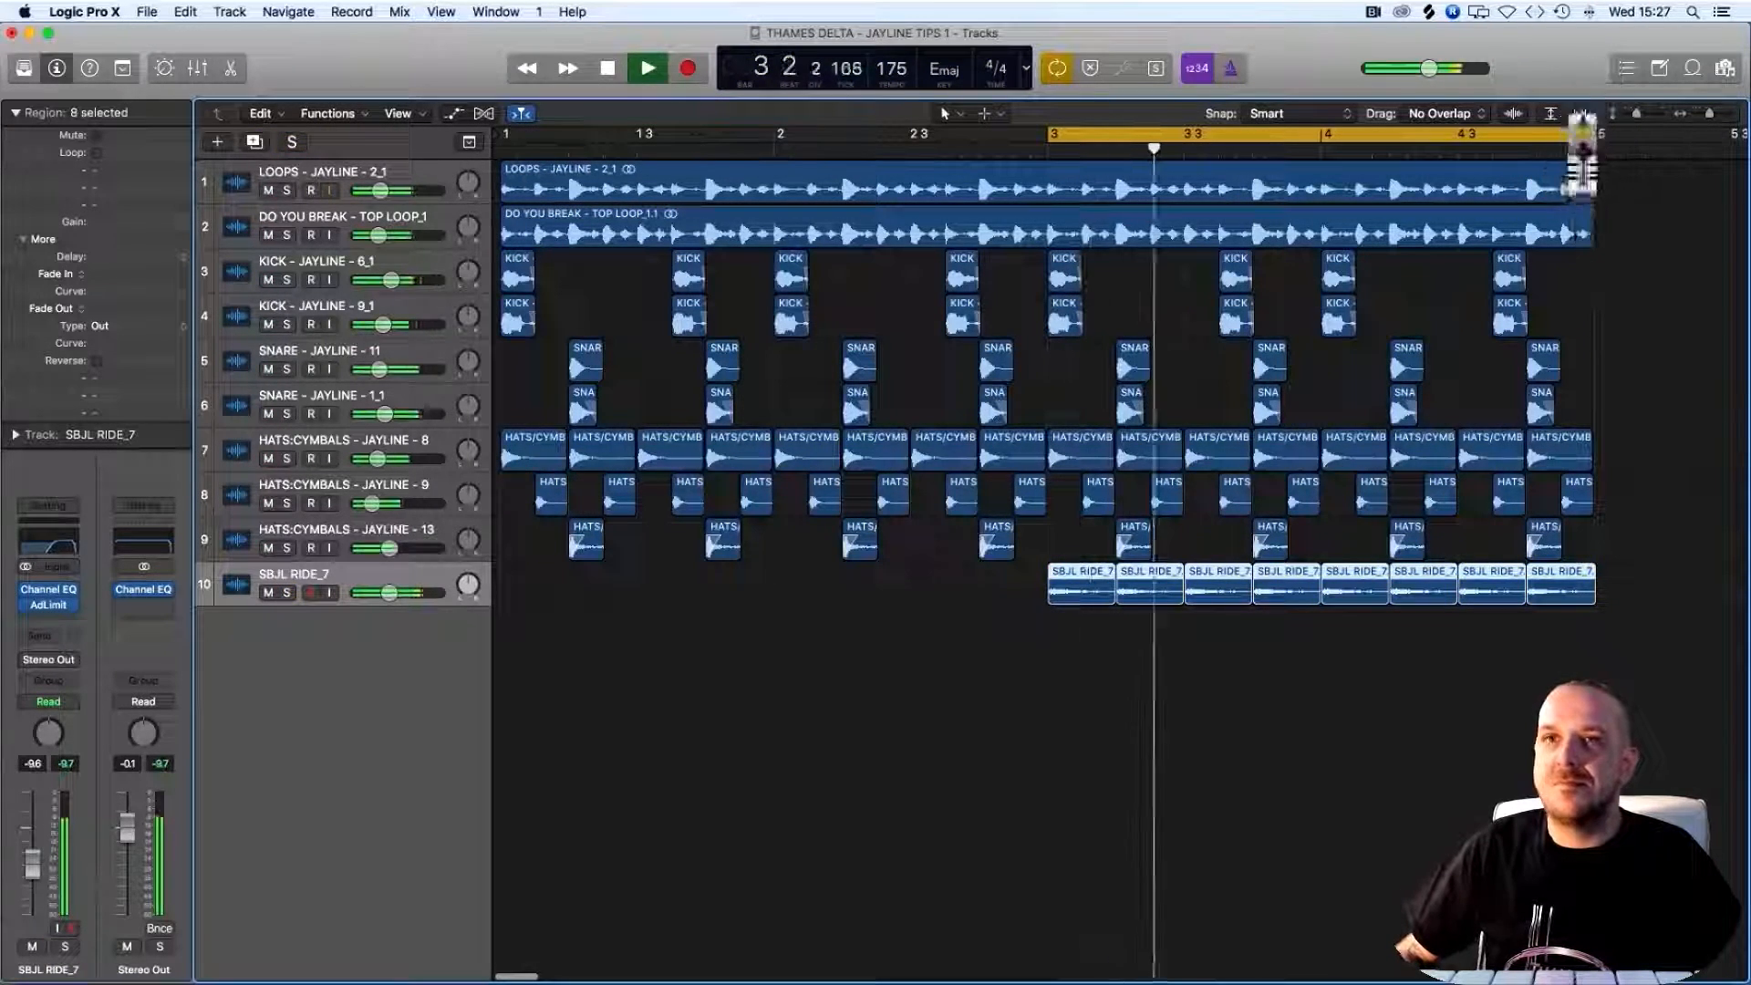
{"action": "mouse_move", "coordinate": [389, 593]}
{"action": "left_mouse_down"}
{"action": "mouse_move", "coordinate": [356, 593]}
{"action": "mouse_move", "coordinate": [400, 606]}
{"action": "mouse_move", "coordinate": [375, 593]}
{"action": "left_mouse_up"}
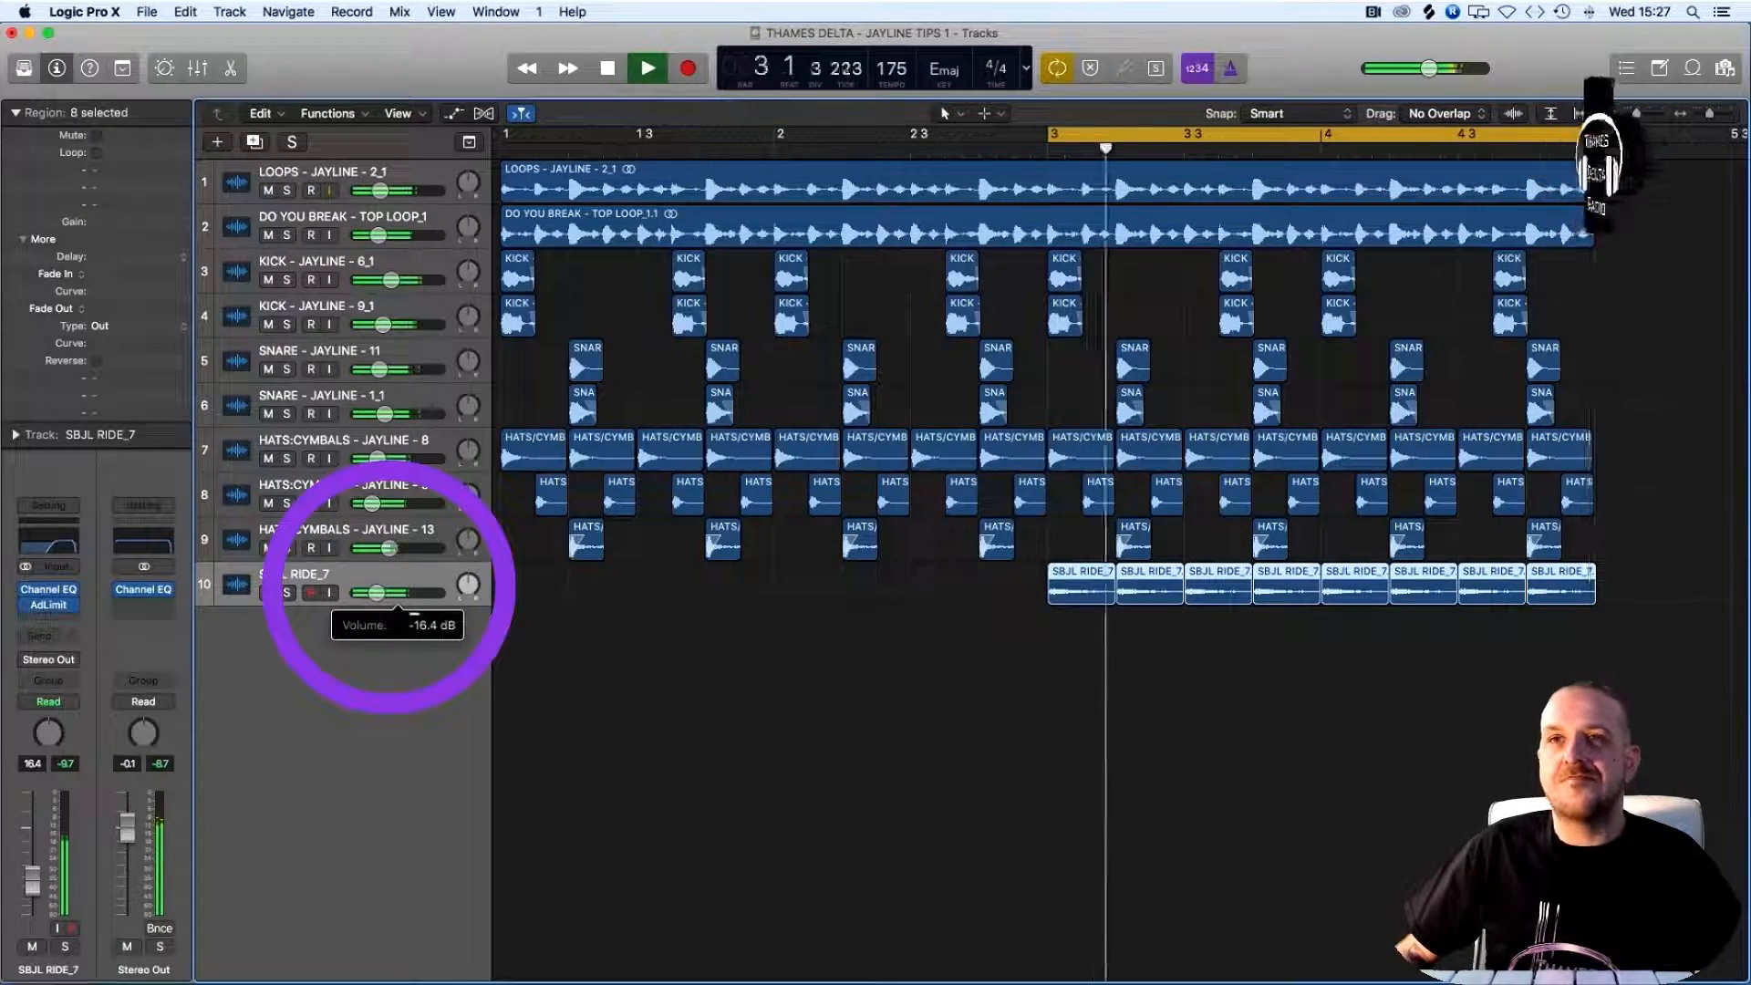
{"action": "key", "text": "space"}
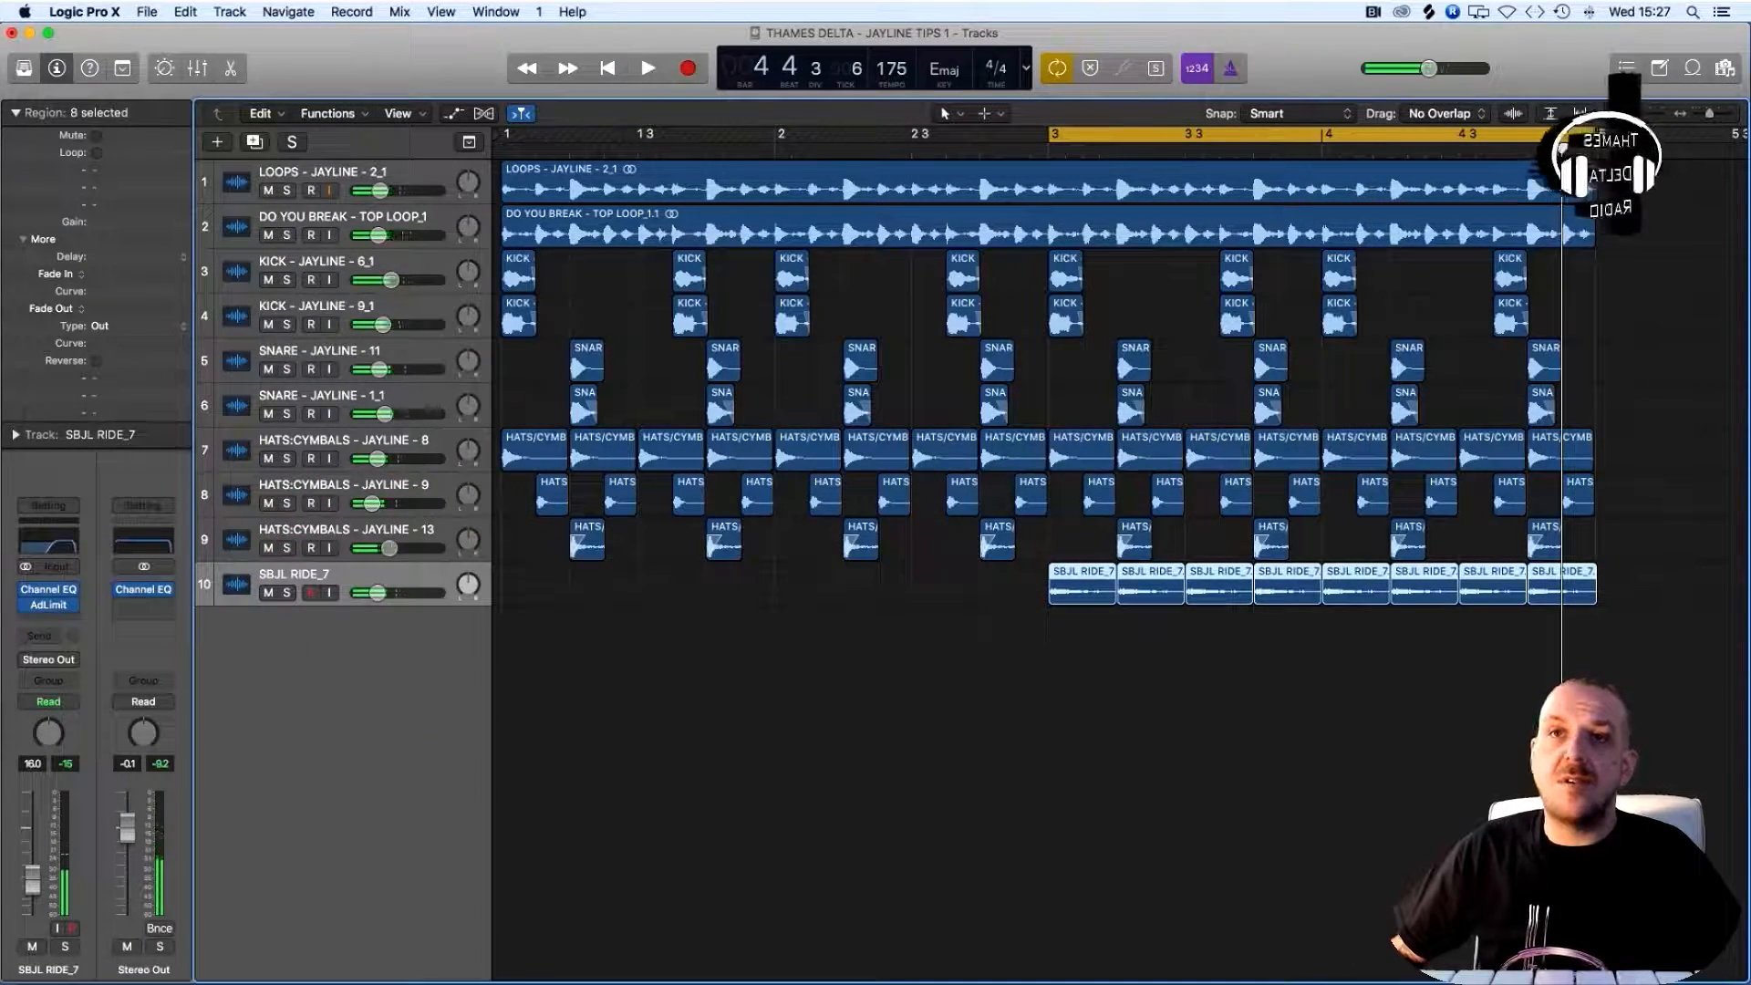
Audition the three HATS:CYMBALS tracks soloed together, adding SBJL RIDE_7 to the group during playback
{"action": "left_click", "coordinate": [286, 504]}
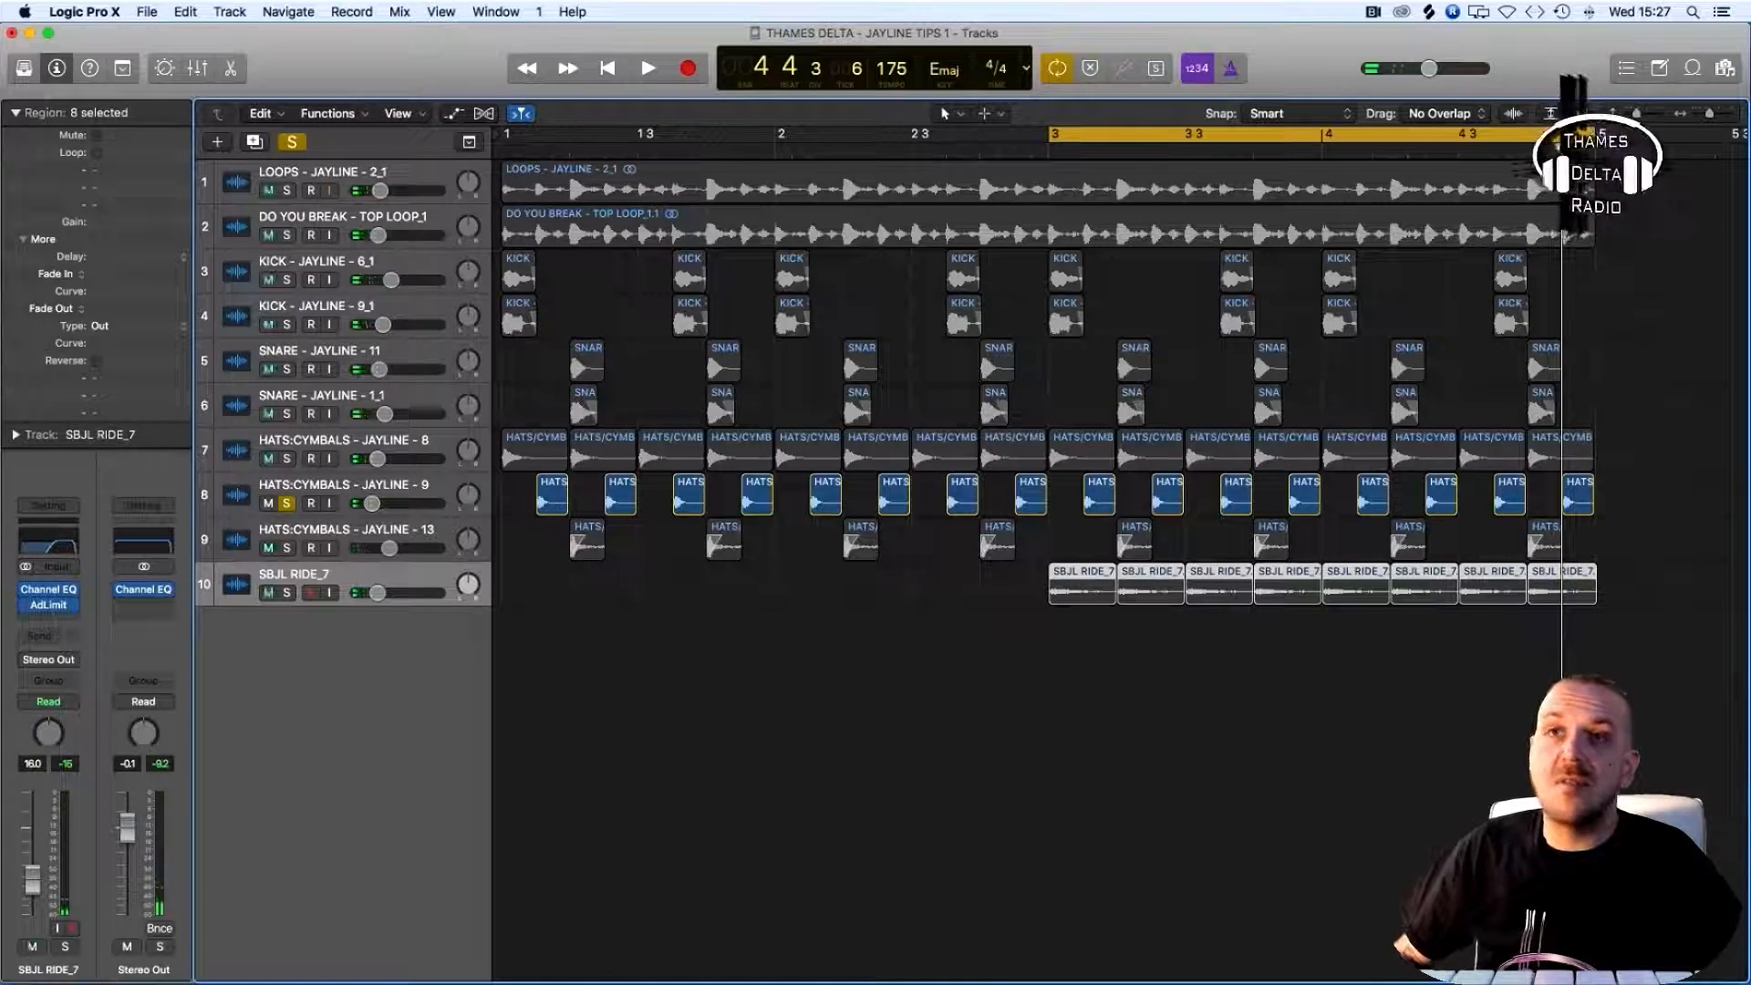
{"action": "left_click", "coordinate": [286, 548]}
{"action": "key", "text": "space"}
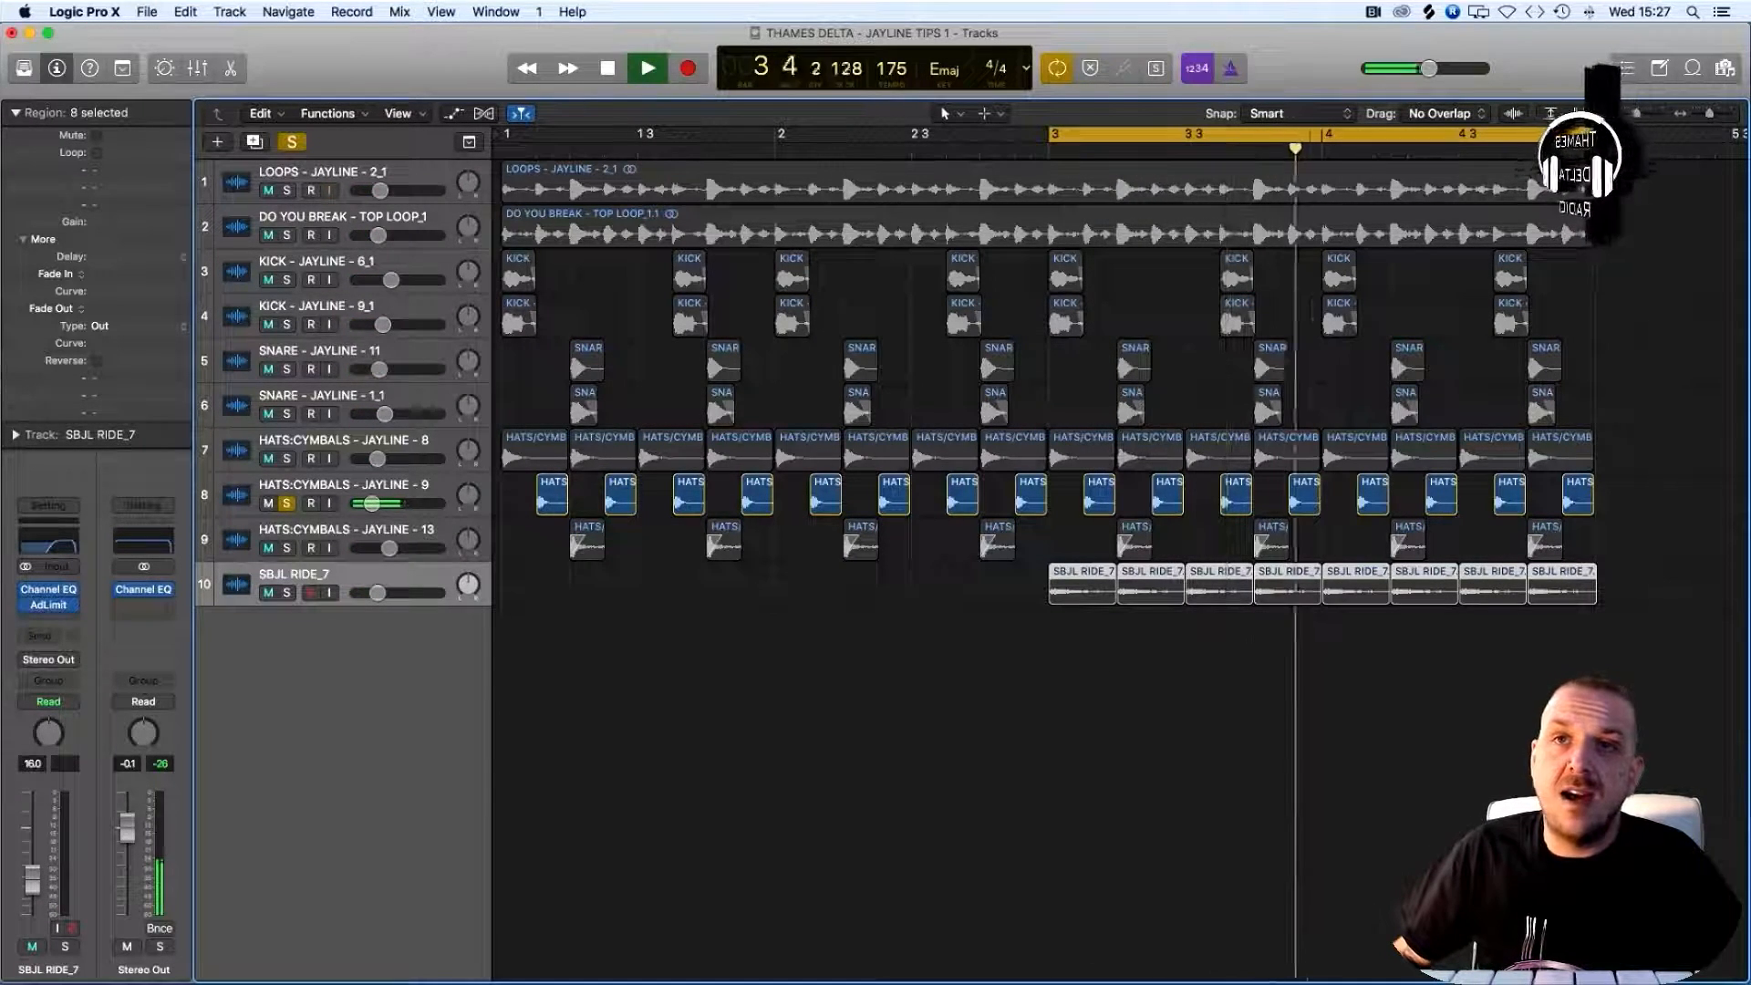
{"action": "left_click", "coordinate": [286, 459]}
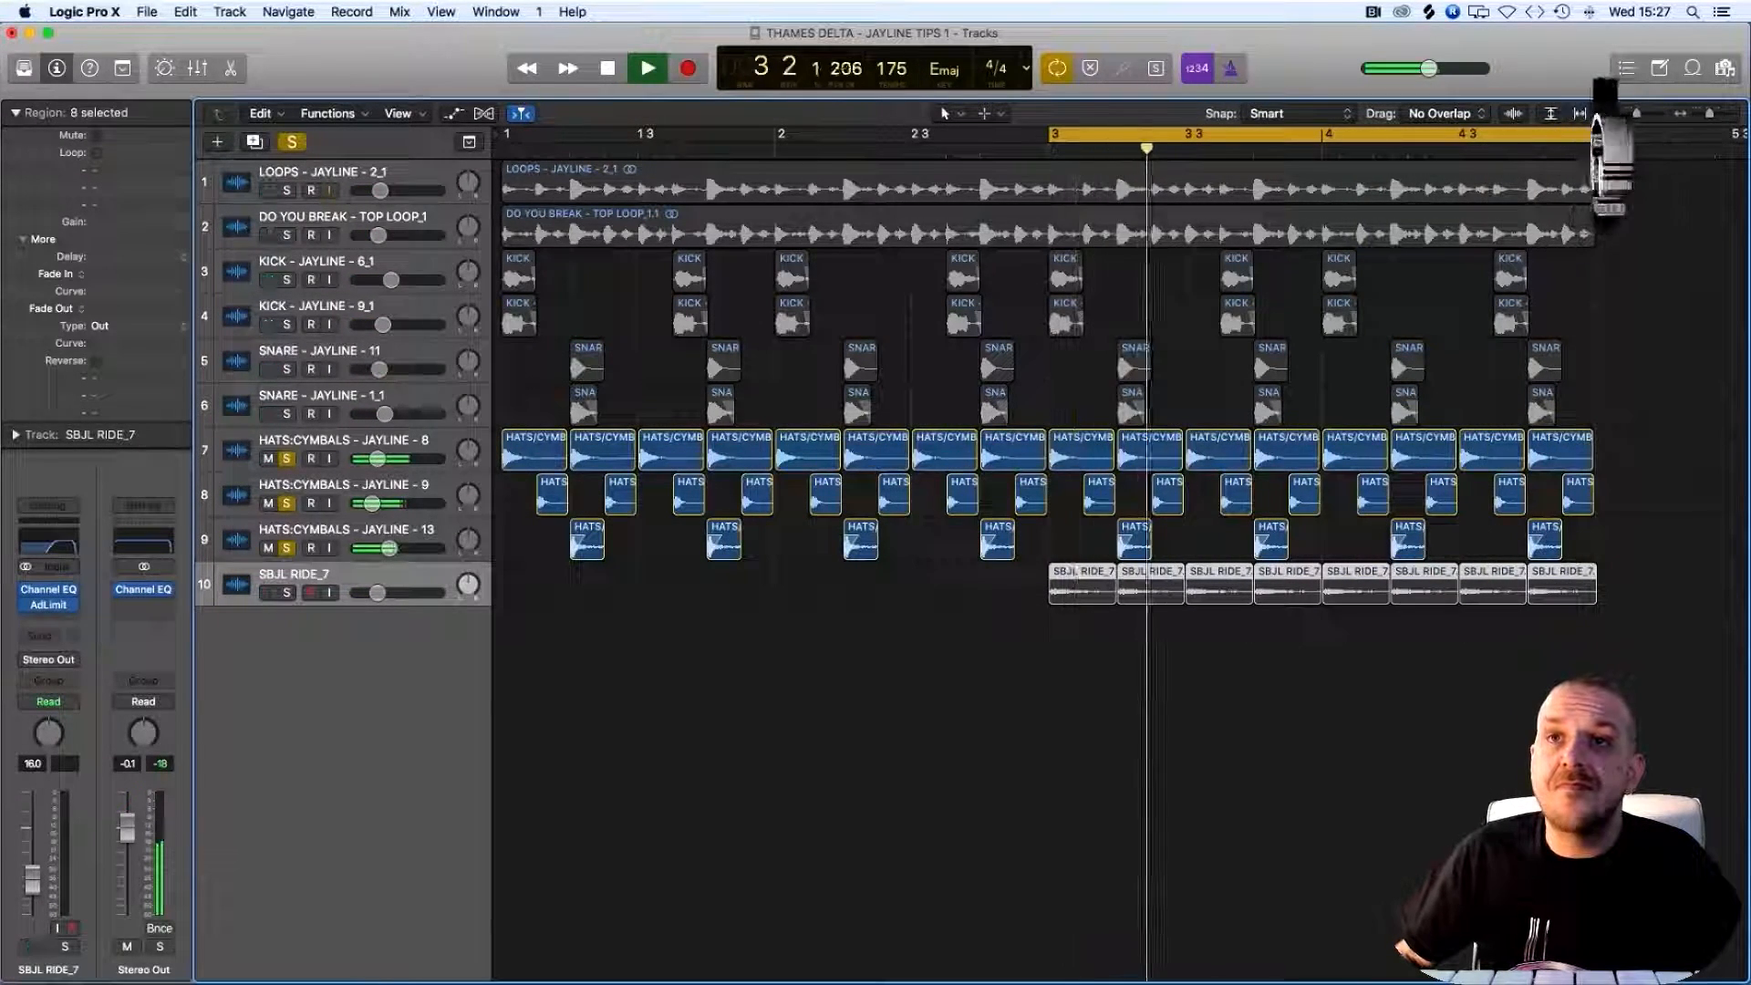
{"action": "left_click", "coordinate": [286, 592]}
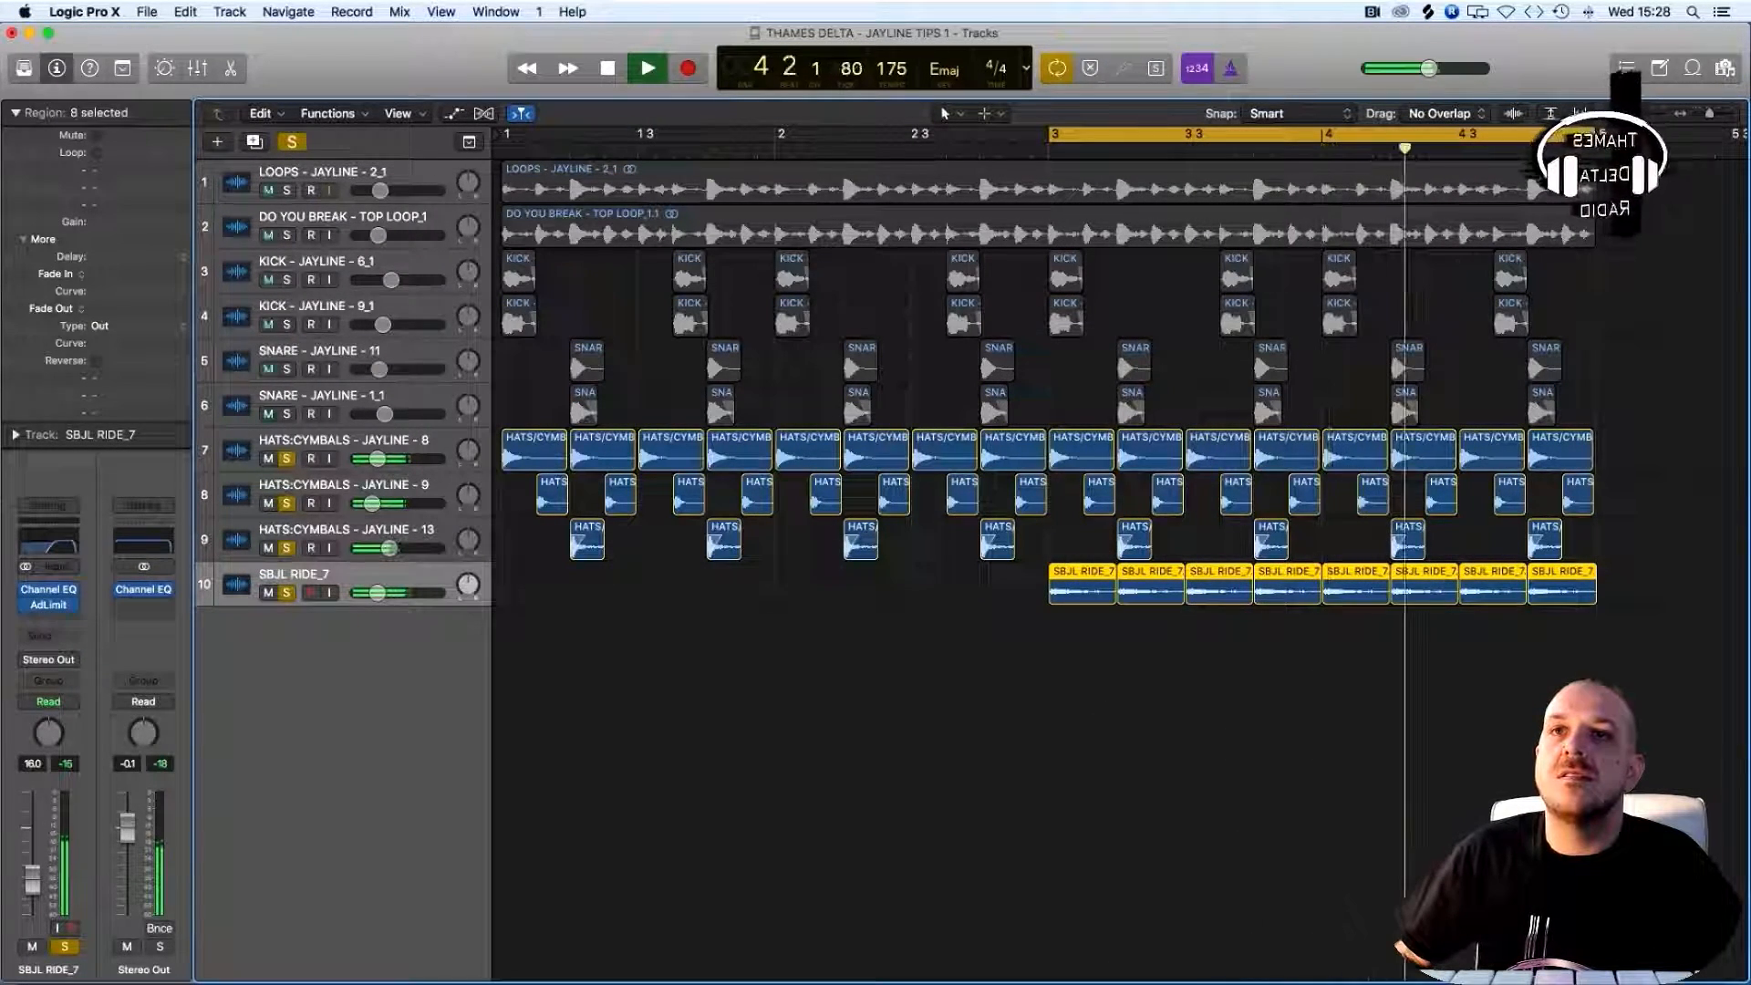
Unsolo the hats and listen to both snare tracks together with SBJL RIDE_7
{"action": "left_click", "coordinate": [286, 459]}
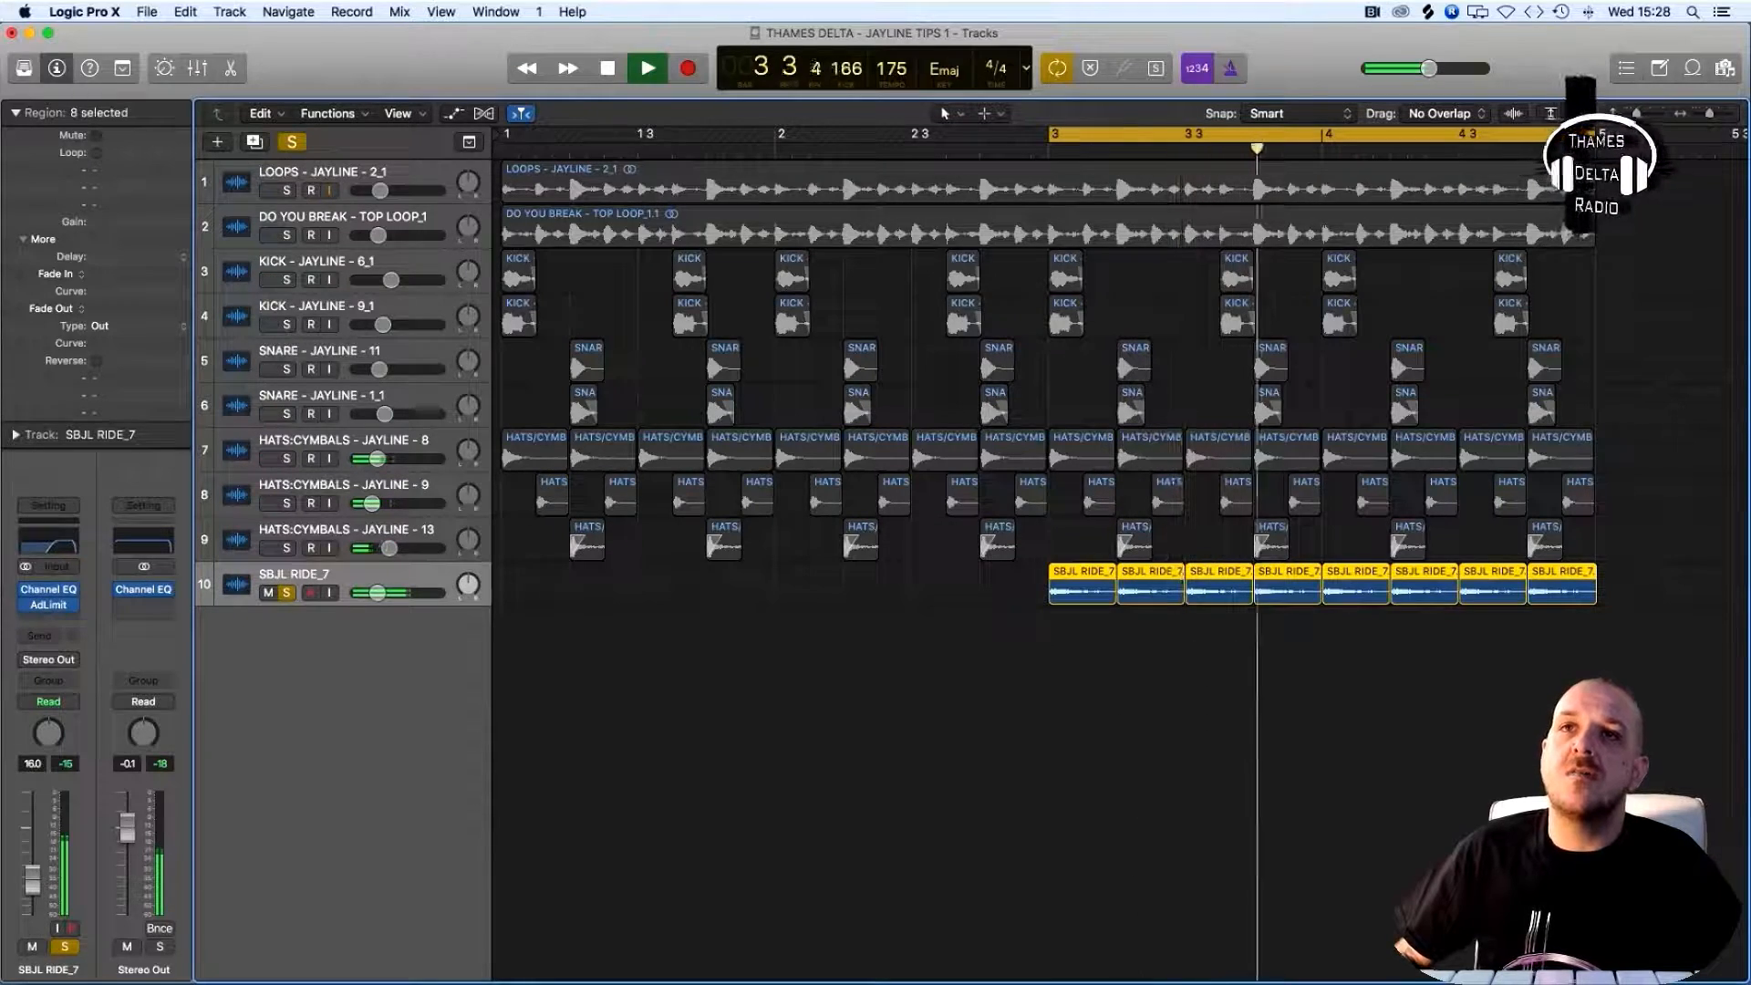
{"action": "left_click", "coordinate": [286, 414]}
{"action": "left_click", "coordinate": [286, 369]}
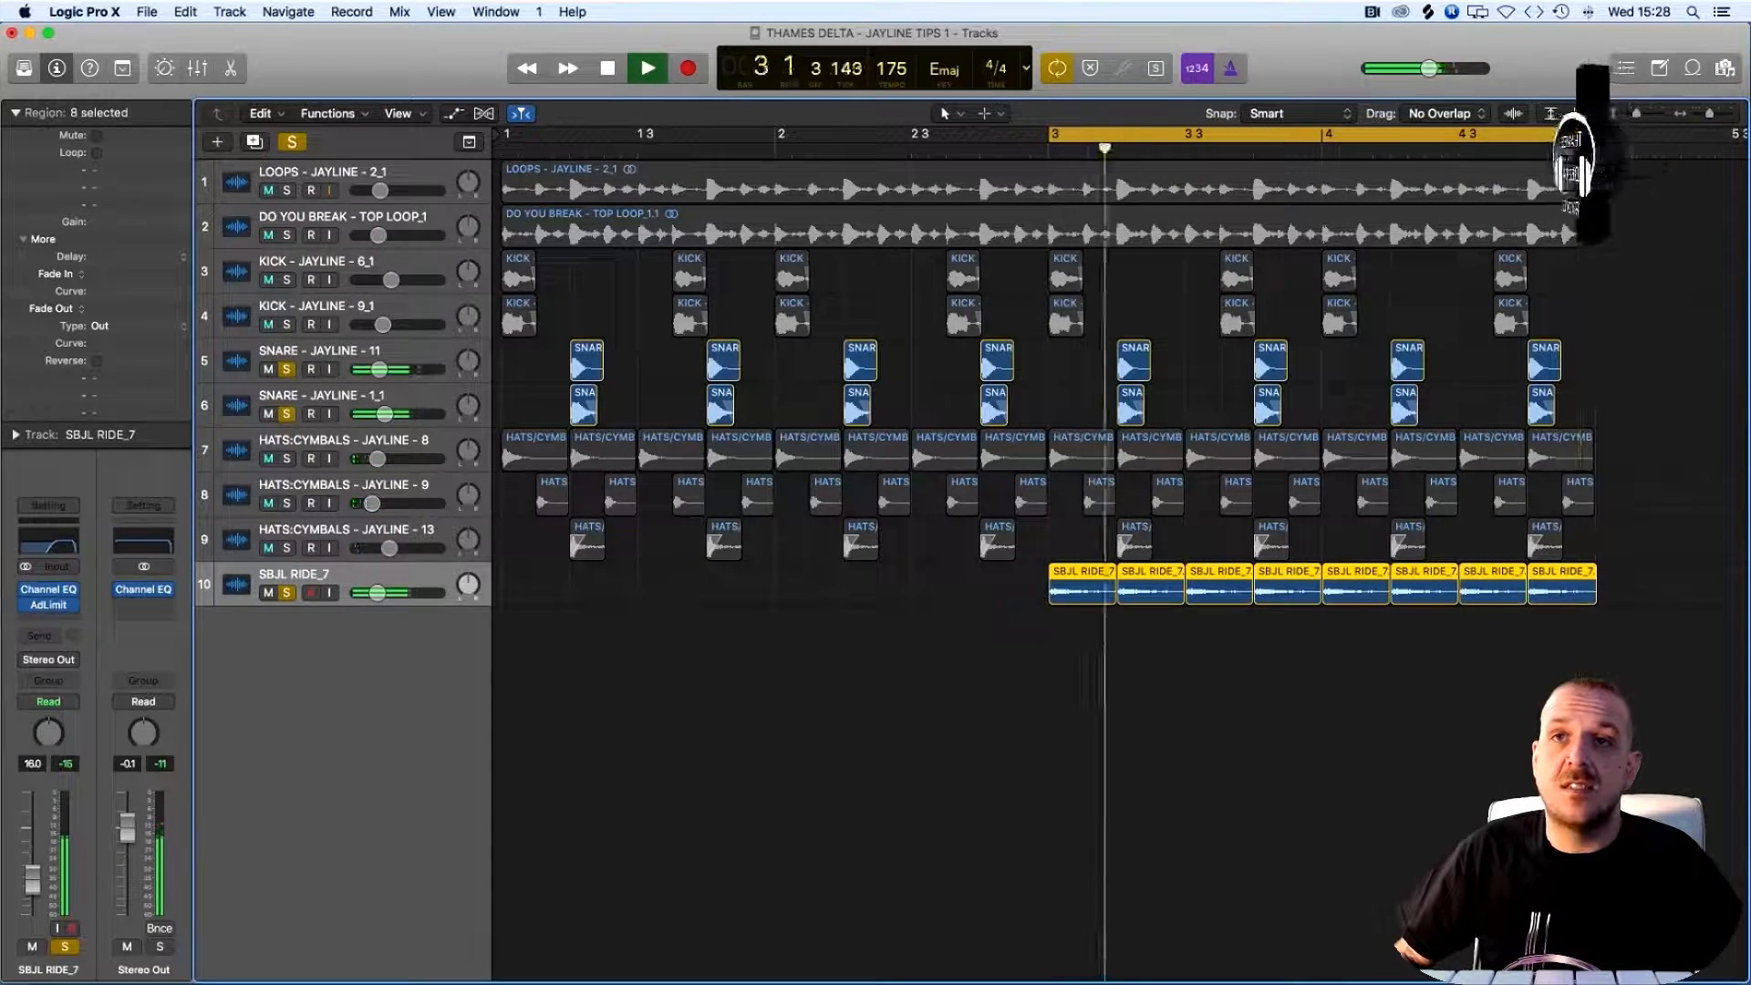
Swap the ride for HATS:CYMBALS - JAYLINE - 13 in the soloed group and add both kick tracks
{"action": "left_click", "coordinate": [287, 593]}
{"action": "left_click", "coordinate": [287, 548]}
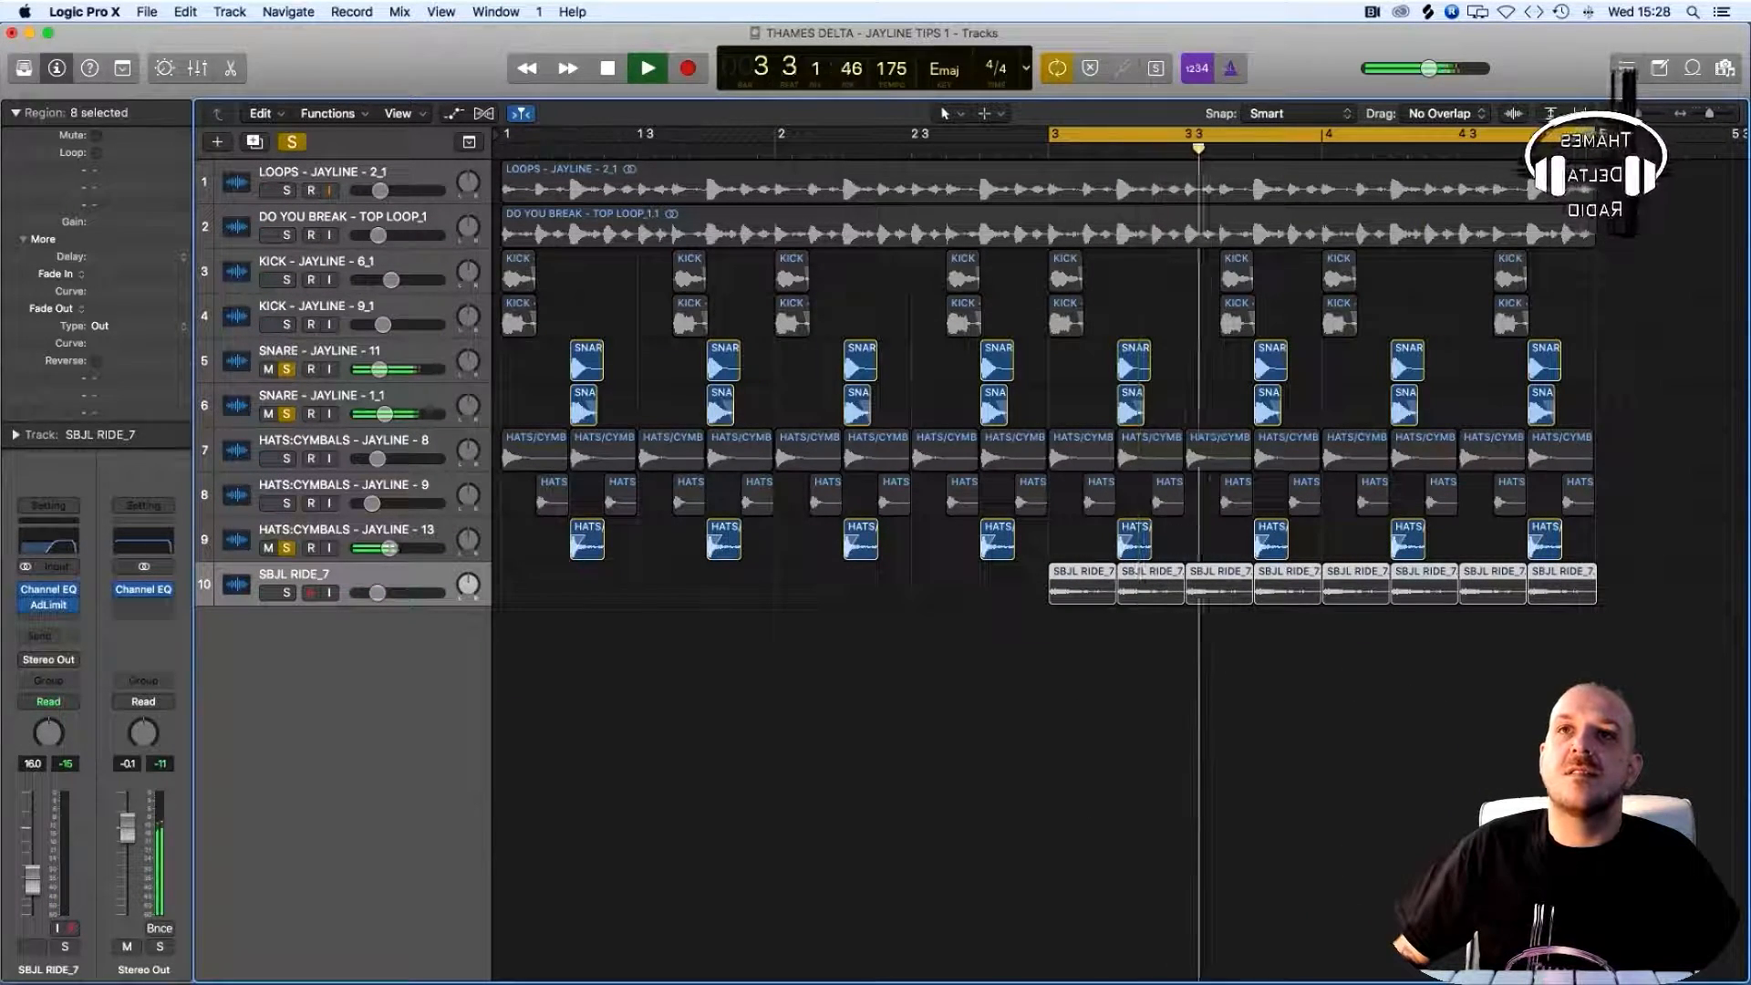
{"action": "left_click", "coordinate": [286, 324]}
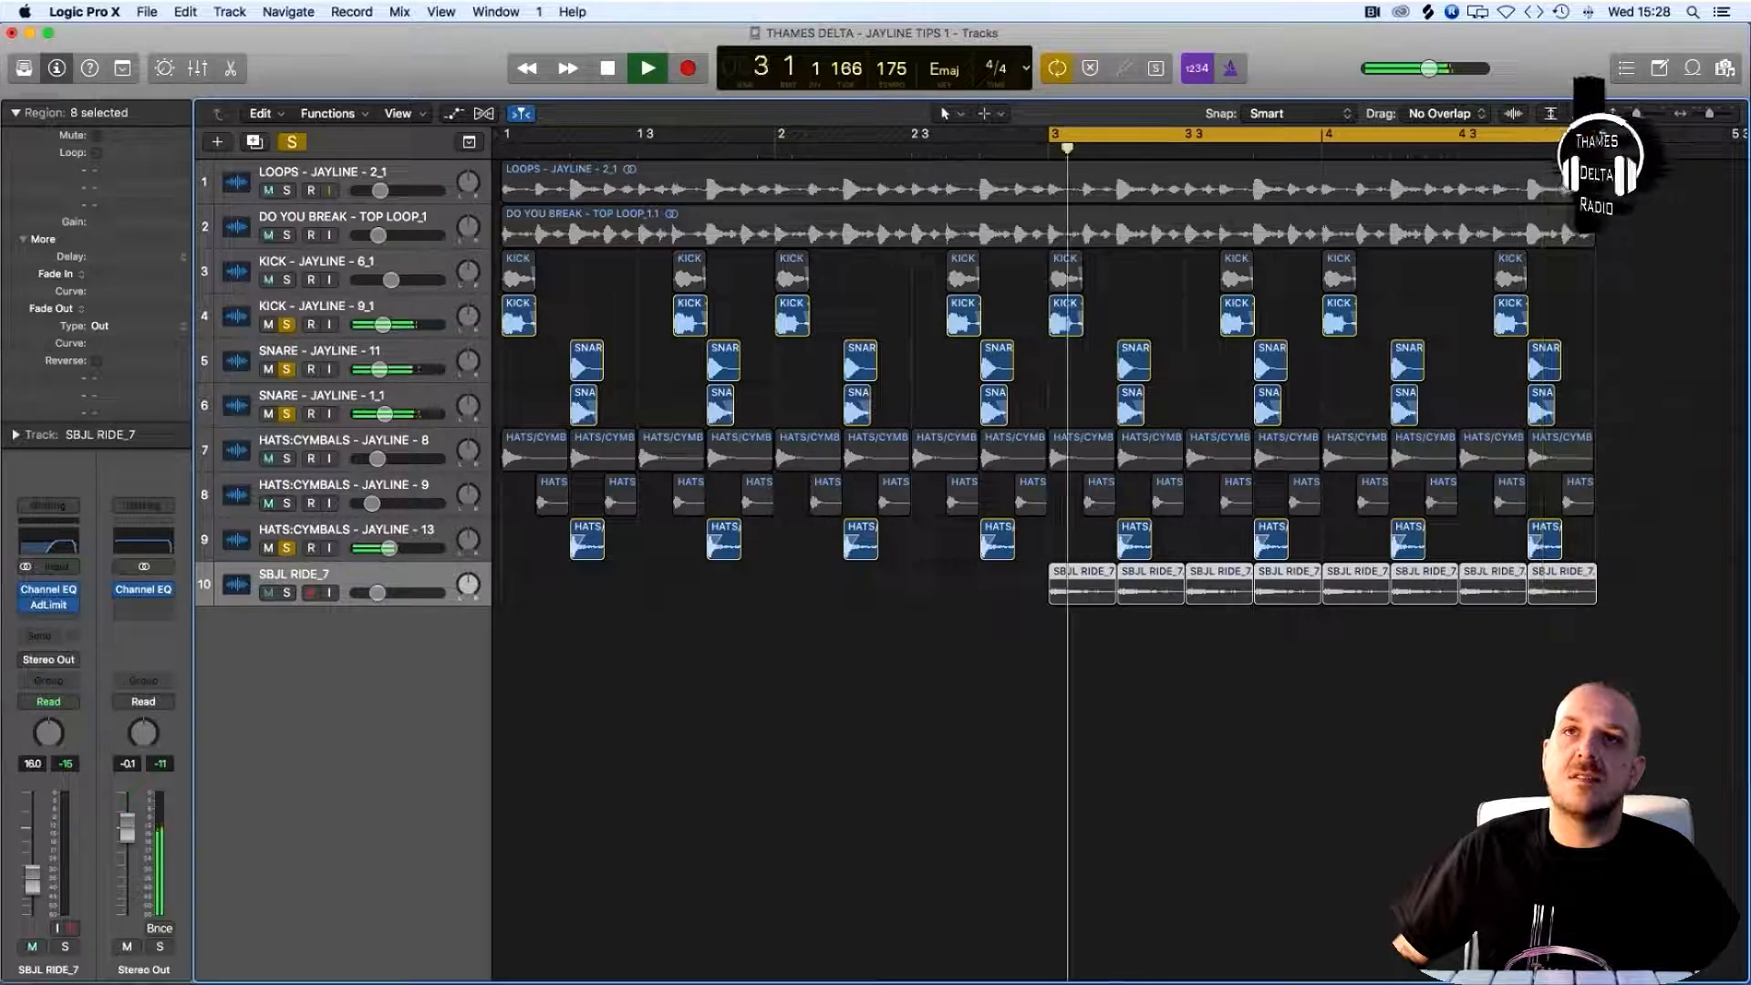
{"action": "left_click", "coordinate": [286, 280]}
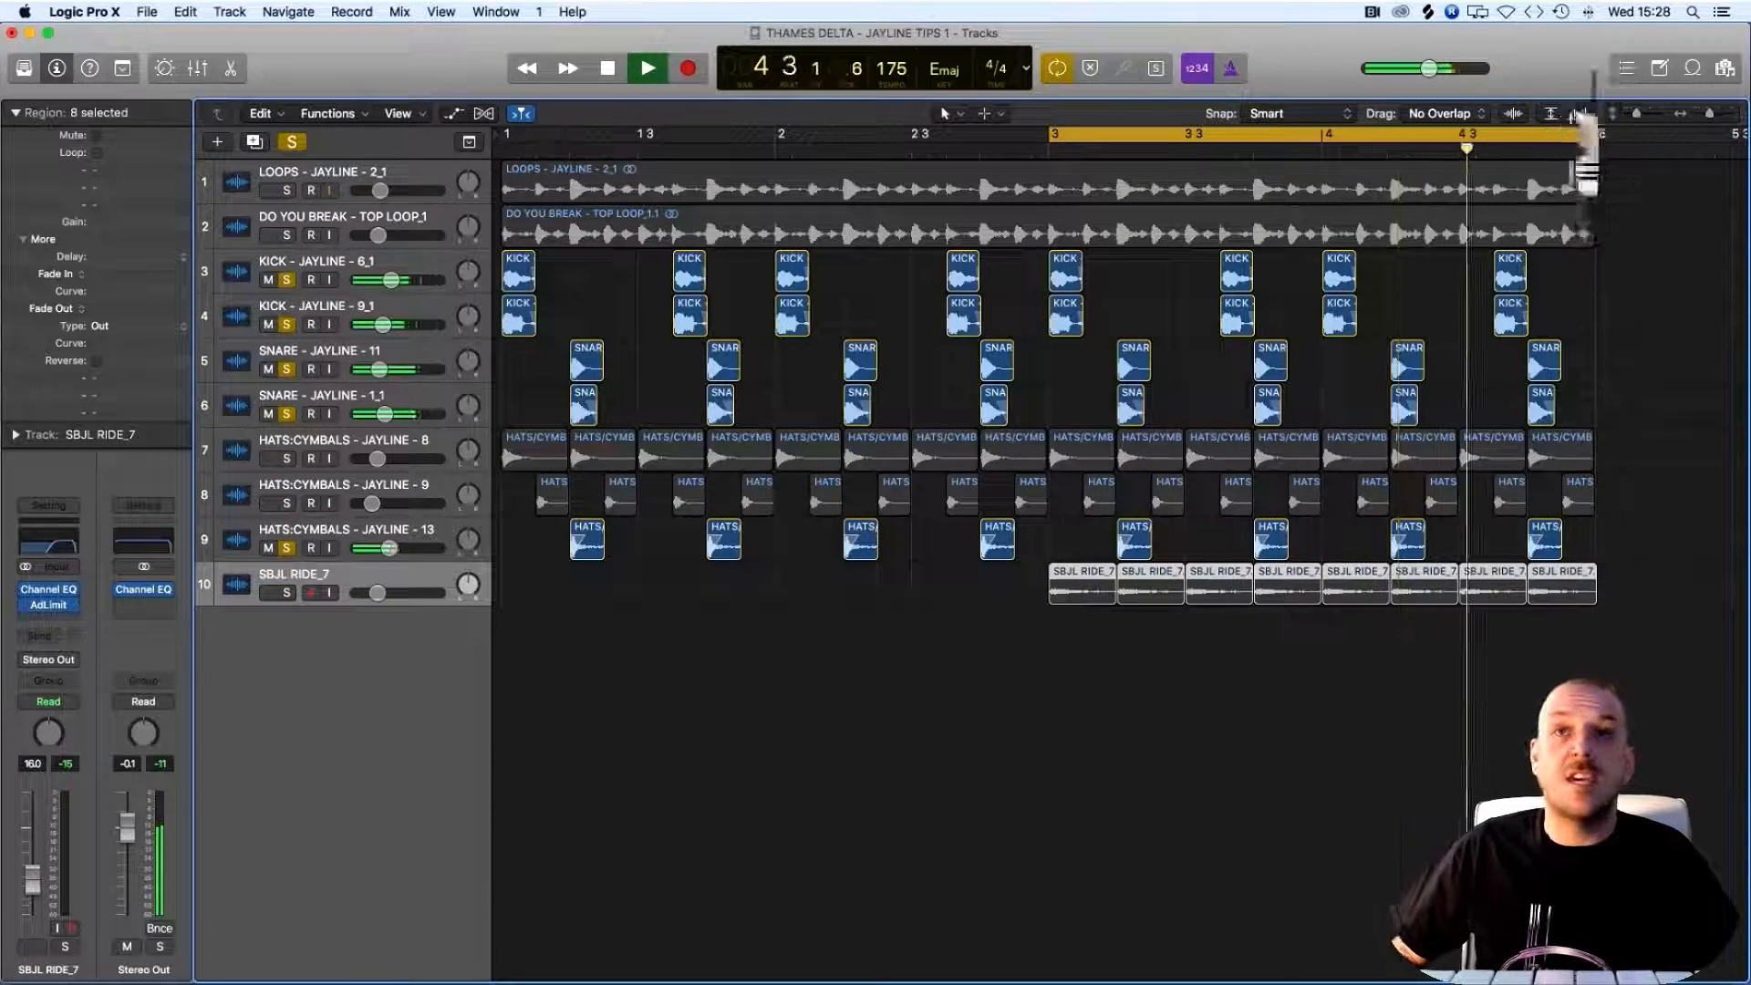
Remove the snares and HATS:CYMBALS - JAYLINE - 13 from solo, and audition both kicks with the two loop tracks
{"action": "left_click", "coordinate": [287, 369]}
{"action": "left_click", "coordinate": [286, 414]}
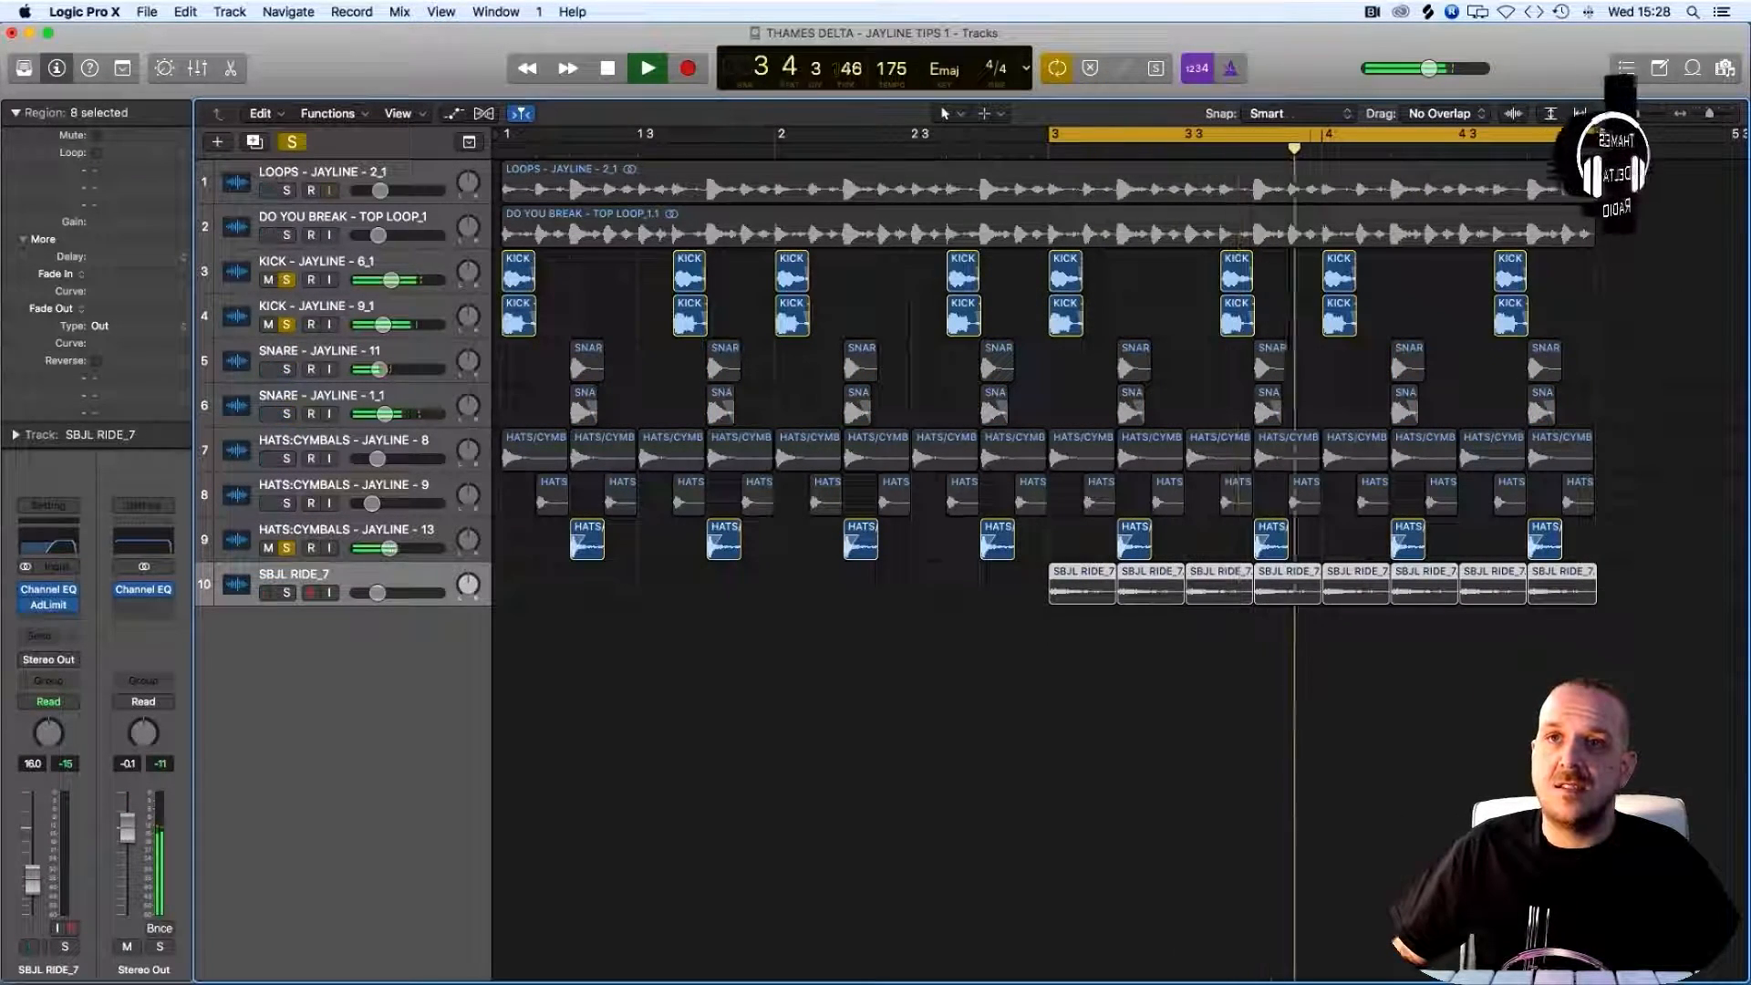
{"action": "left_click", "coordinate": [287, 548]}
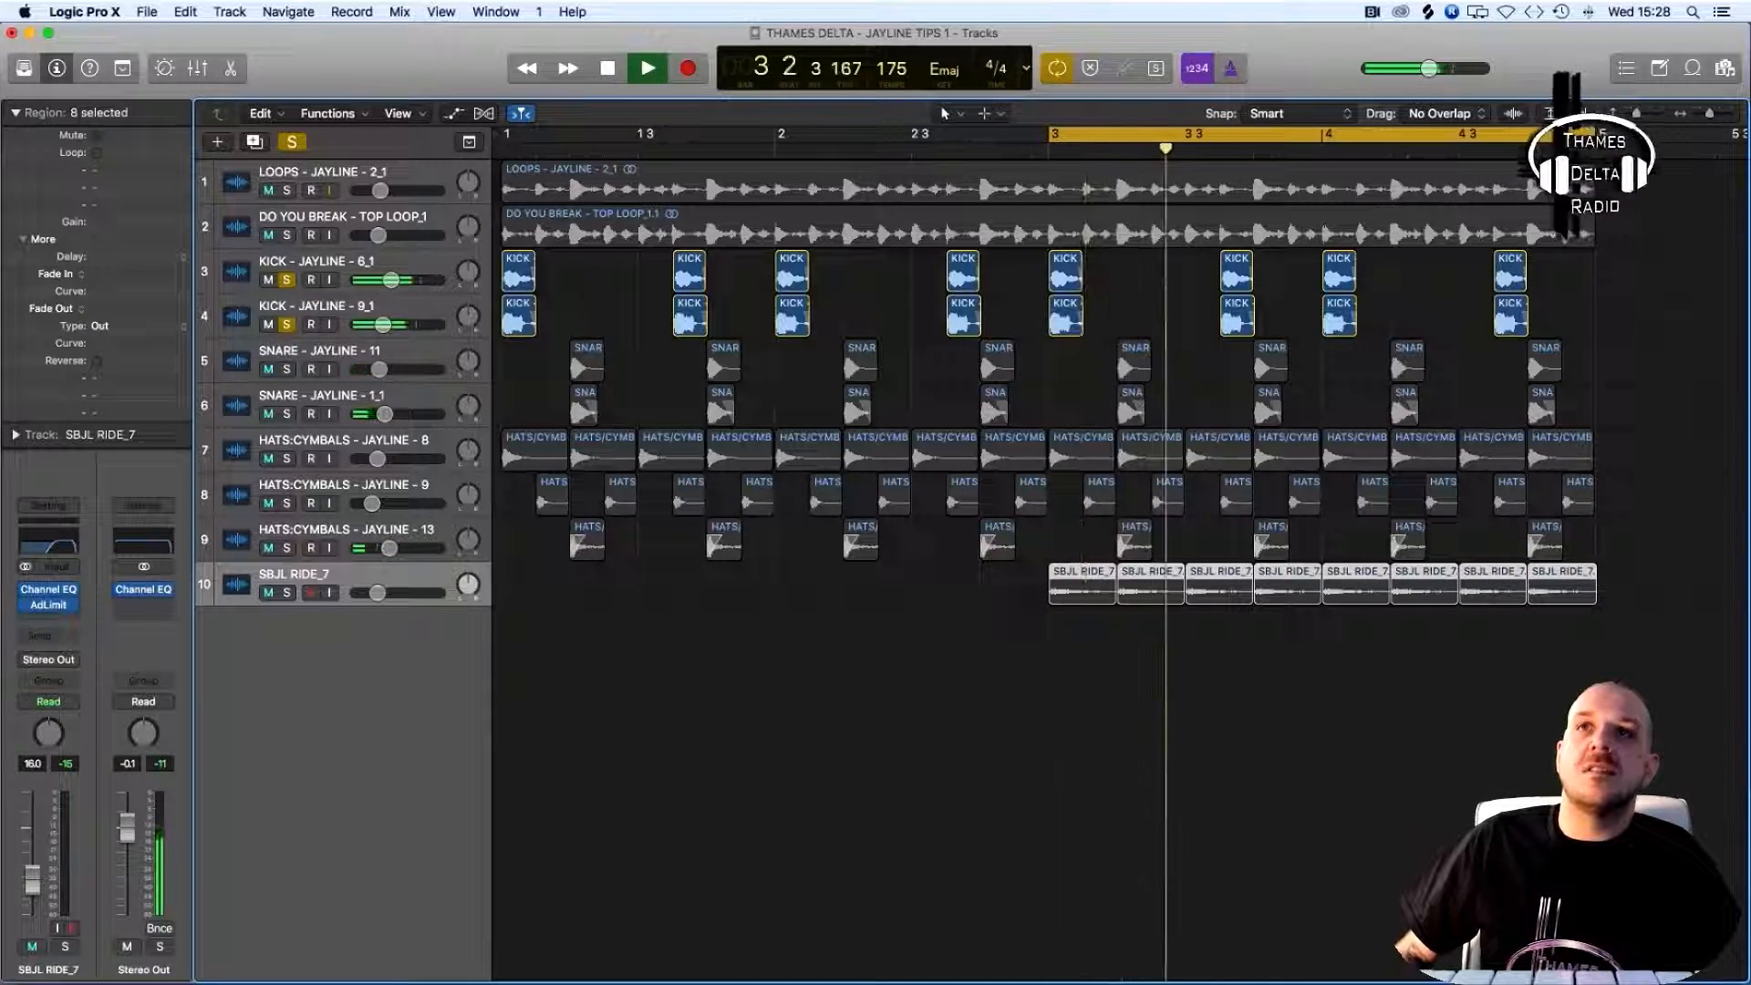
{"action": "left_click", "coordinate": [286, 236]}
{"action": "left_click", "coordinate": [286, 191]}
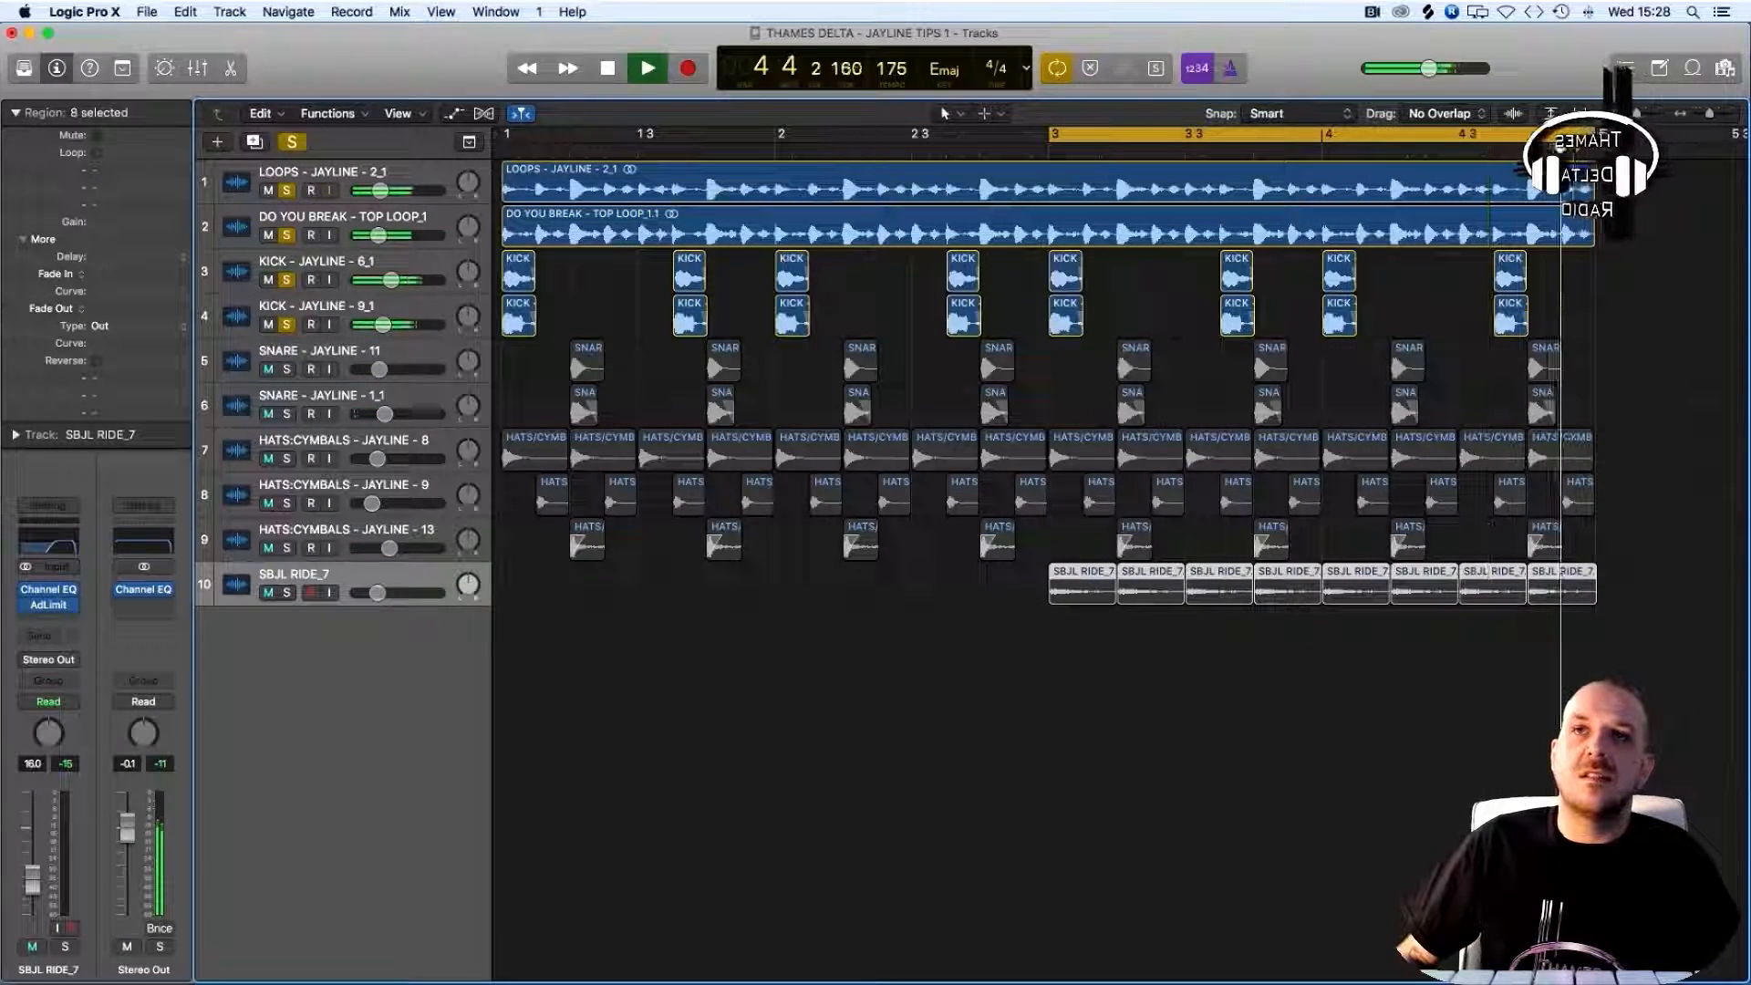
Unsolo both kicks to hear the two loops alone, and clear the loop solos to play the full mix
{"action": "left_click", "coordinate": [286, 280]}
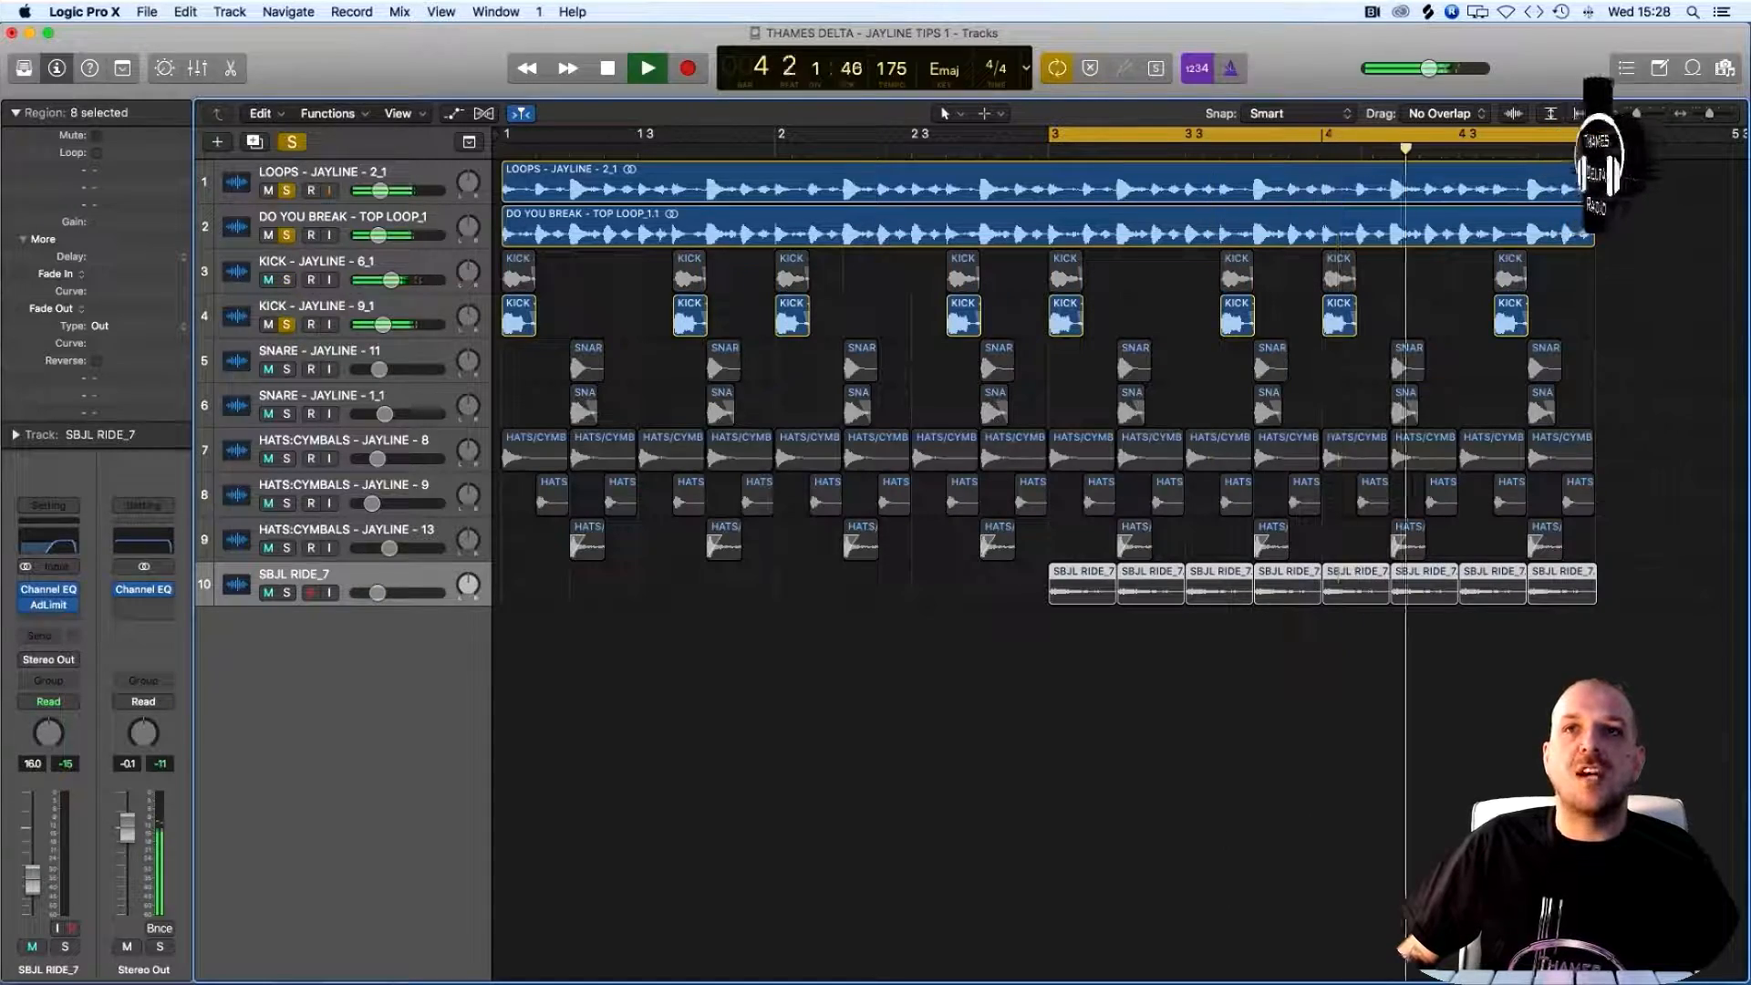
{"action": "left_click", "coordinate": [288, 308]}
{"action": "left_click", "coordinate": [287, 324]}
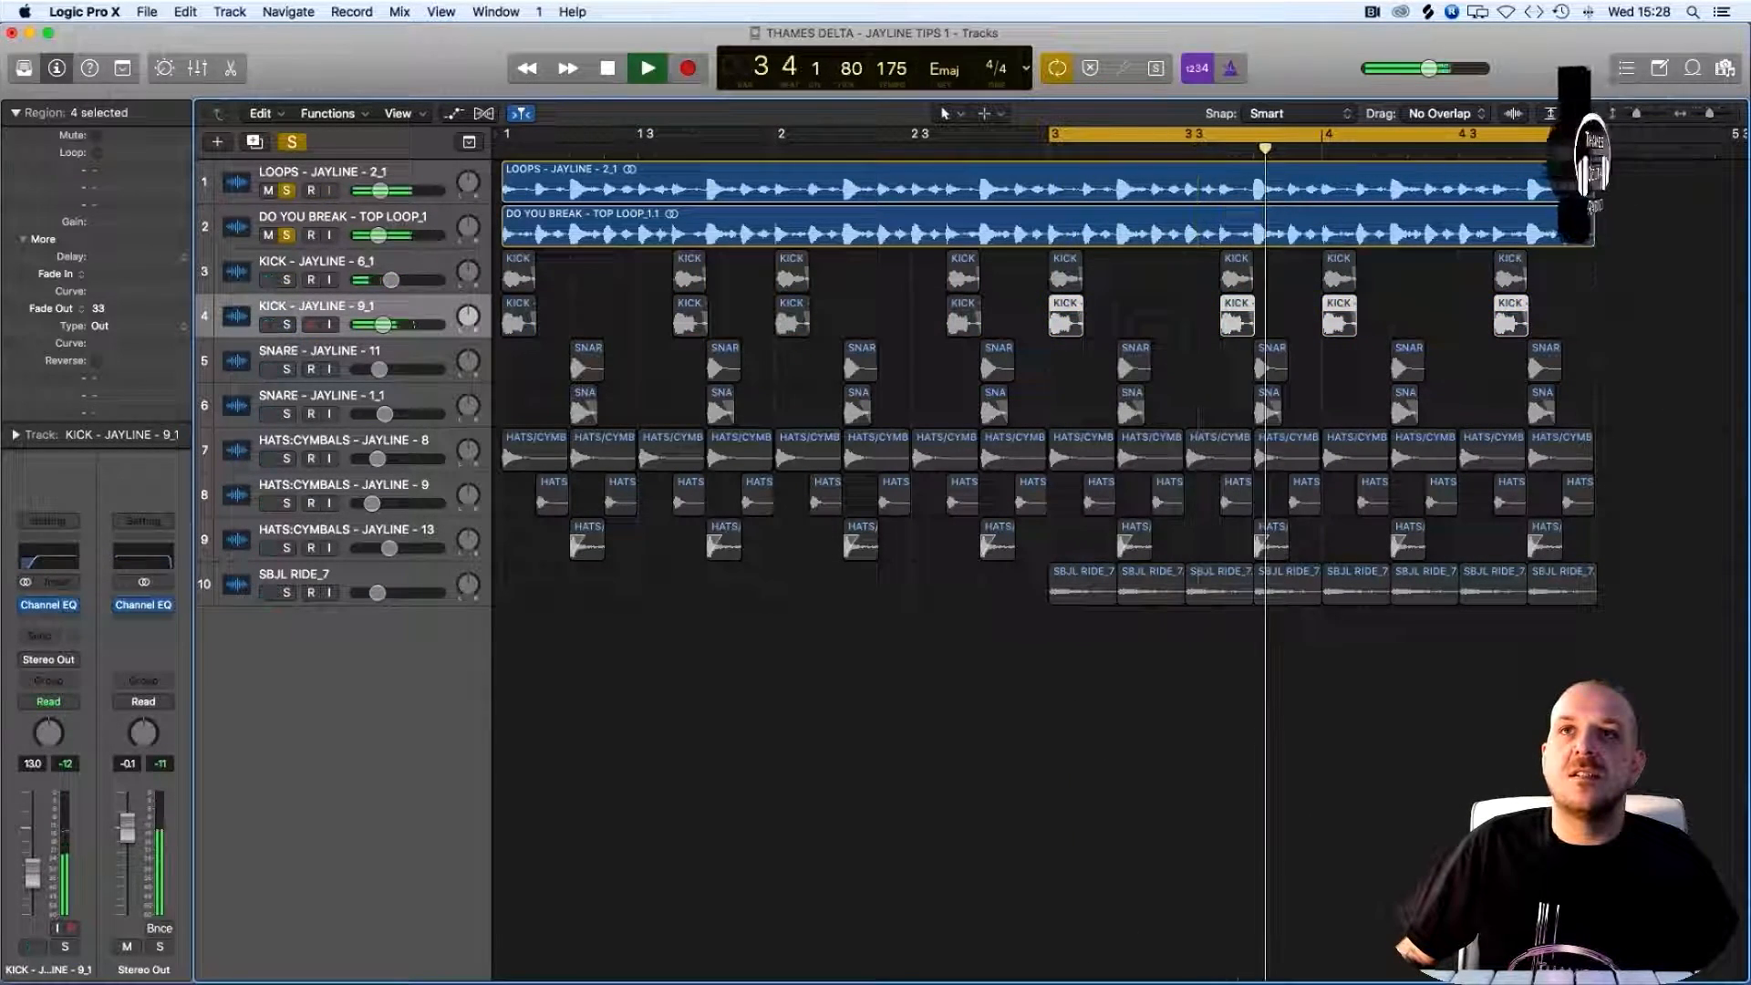
{"action": "left_click", "coordinate": [286, 235]}
{"action": "left_click", "coordinate": [286, 191]}
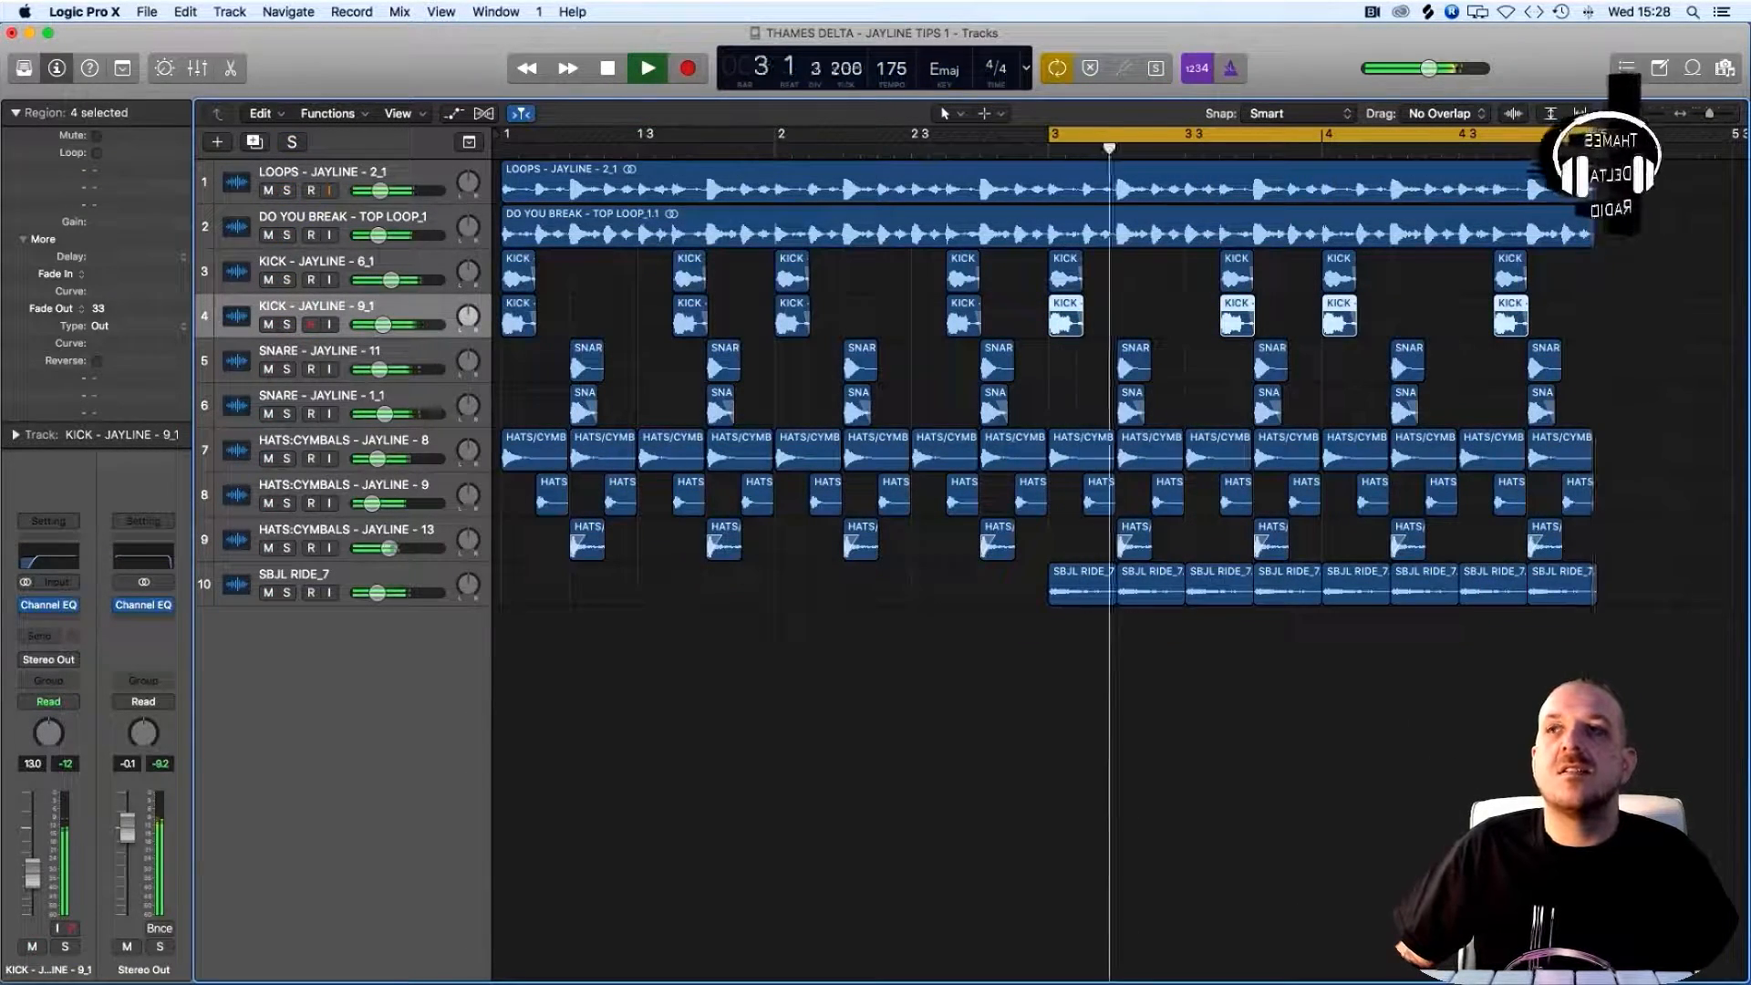